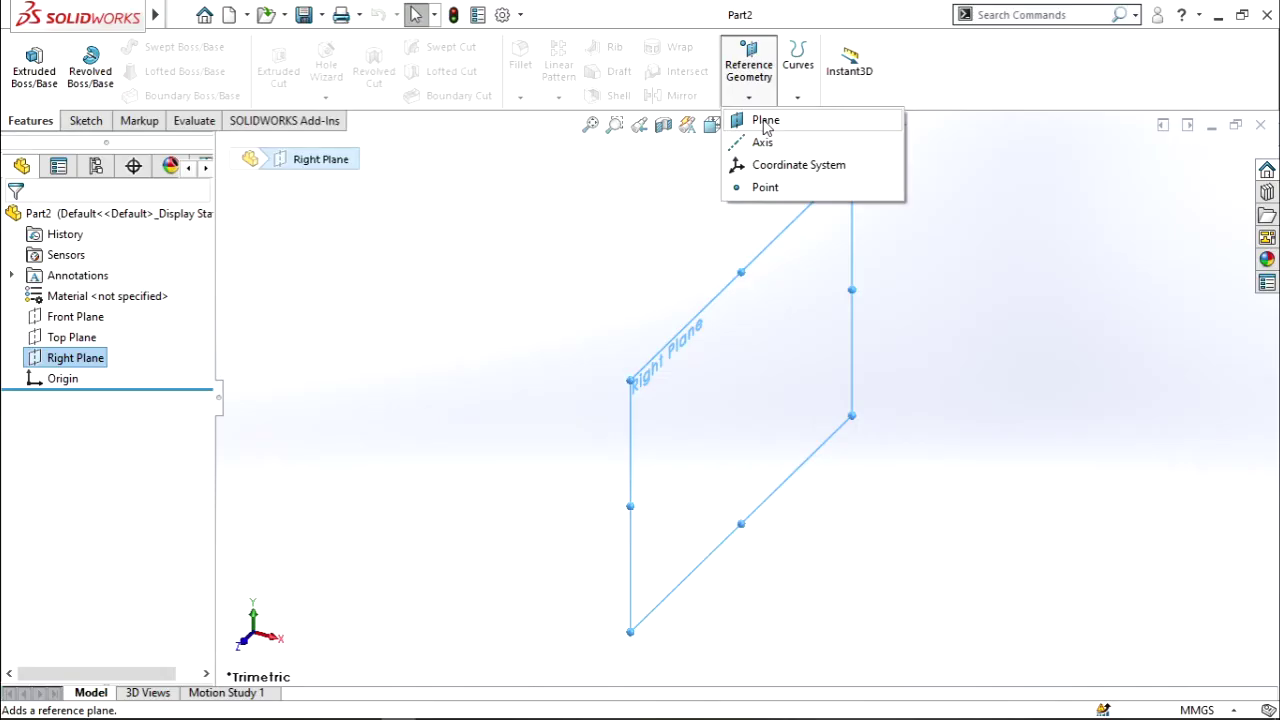
Step: Start a new reference plane from the Right Plane, previewed at a 10 mm offset
{"action": "left_click", "coordinate": [755, 122]}
{"action": "scroll", "coordinate": [513, 335], "scroll_direction": "up", "scroll_amount": 3}
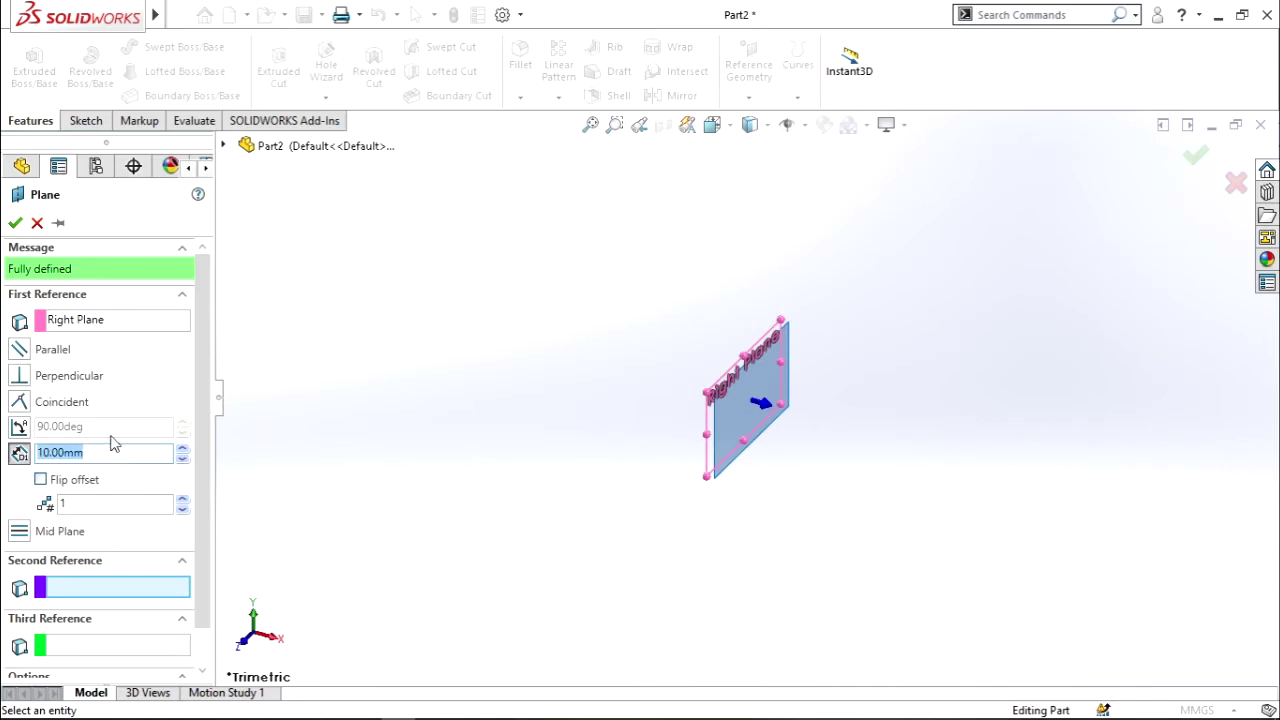
{"action": "type", "text": "15"}
Step: Create Plane1–Plane4 parallel to the Right Plane, spaced 15 mm apart
{"action": "key", "text": "Return"}
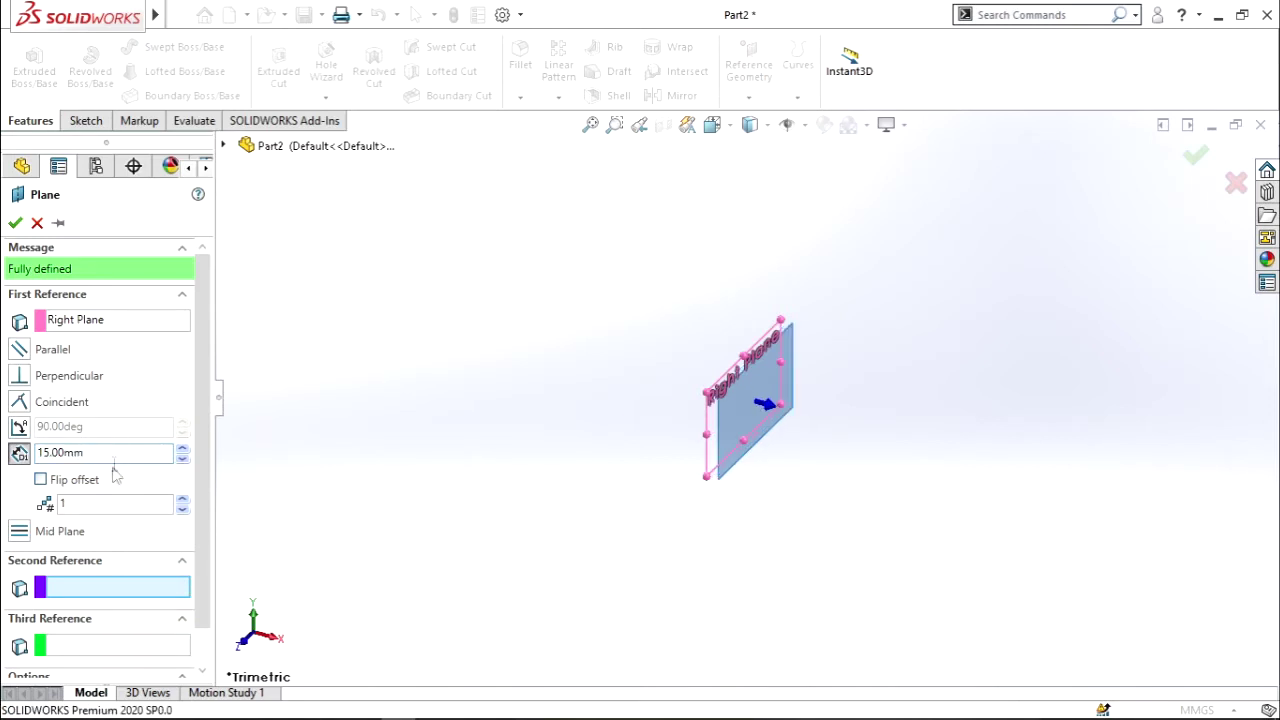
{"action": "left_click", "coordinate": [179, 503]}
{"action": "left_click", "coordinate": [179, 503]}
{"action": "left_click", "coordinate": [179, 503]}
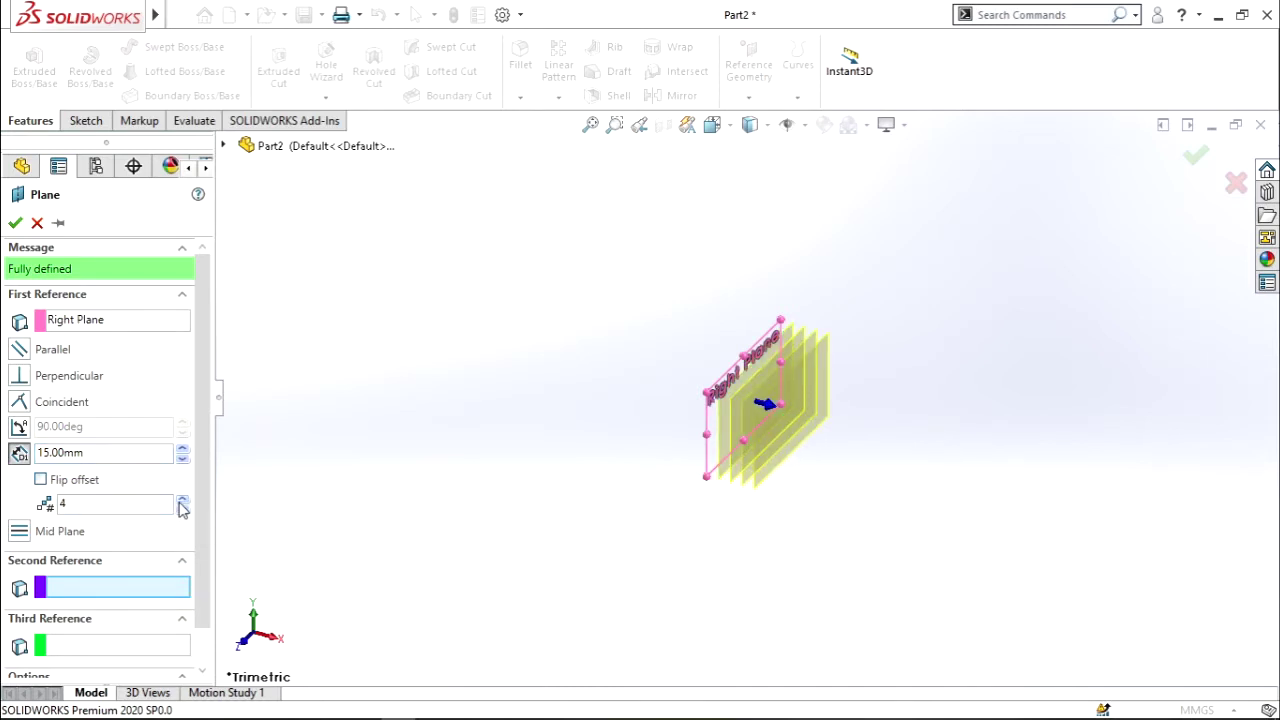
{"action": "left_click", "coordinate": [180, 503]}
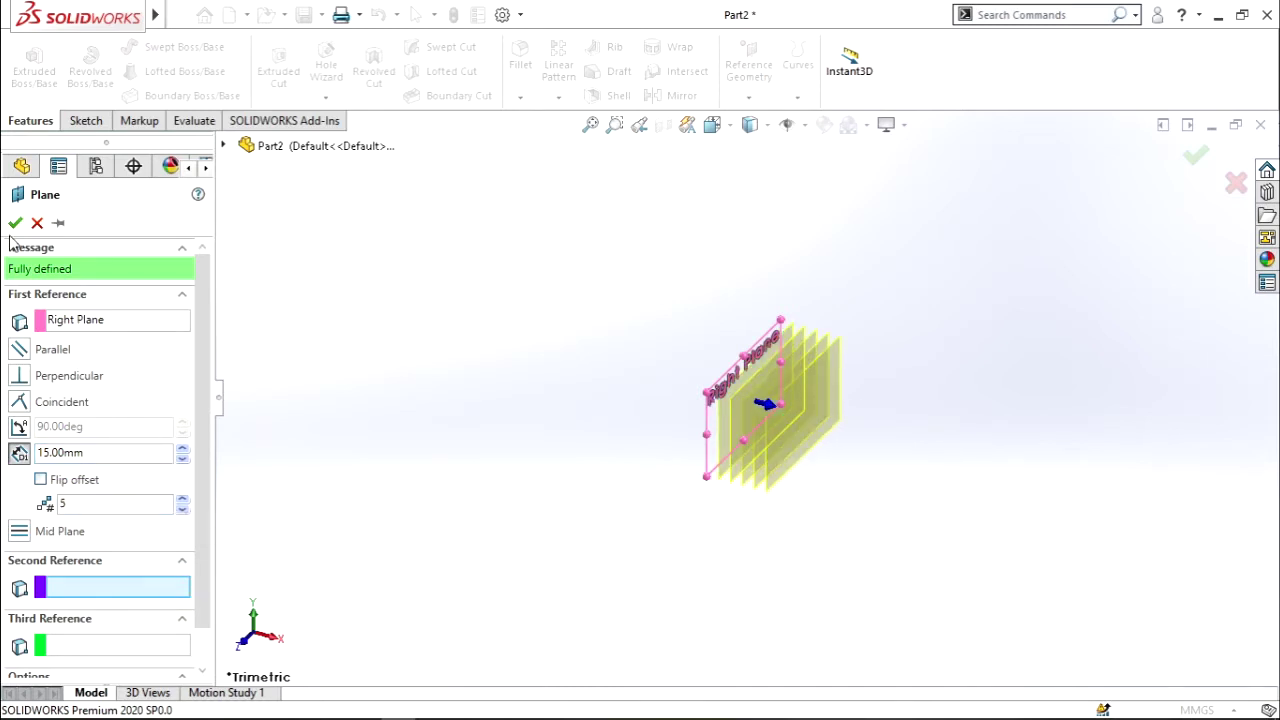
{"action": "left_click", "coordinate": [183, 509]}
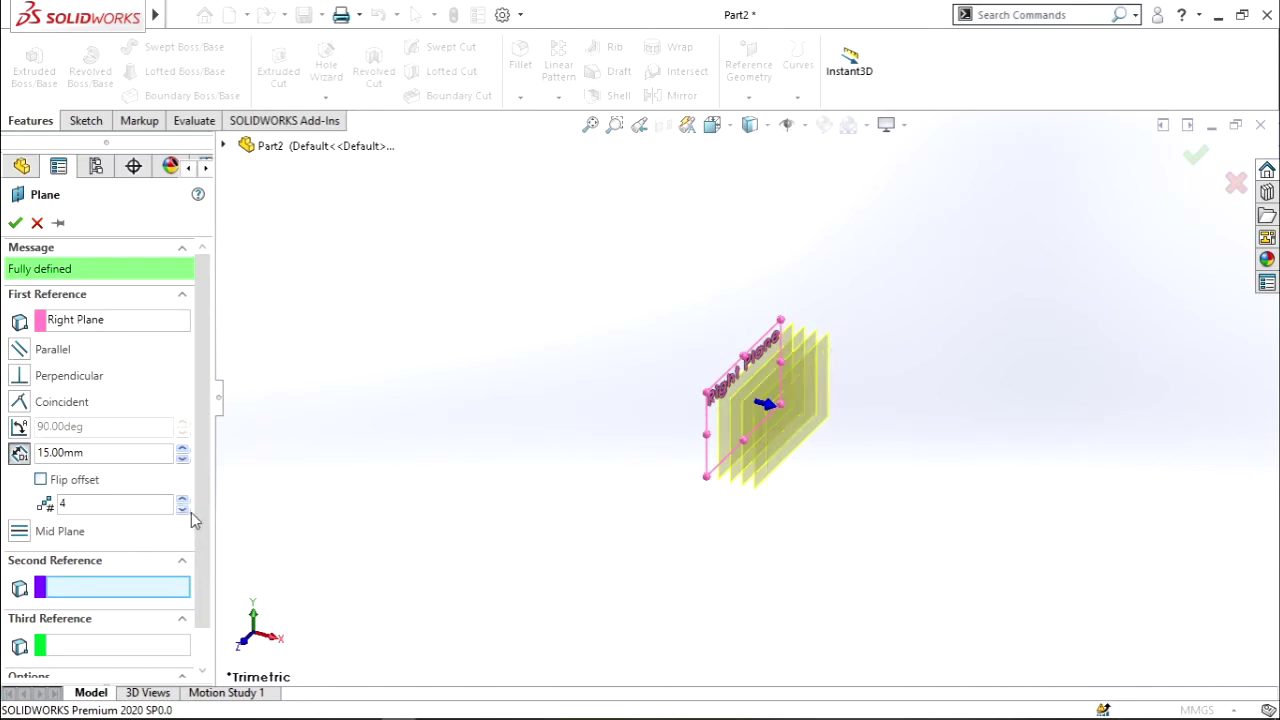
{"action": "left_click", "coordinate": [15, 223]}
{"action": "scroll", "coordinate": [789, 388], "scroll_direction": "down", "scroll_amount": 2}
{"action": "scroll", "coordinate": [572, 338], "scroll_direction": "down", "scroll_amount": 3}
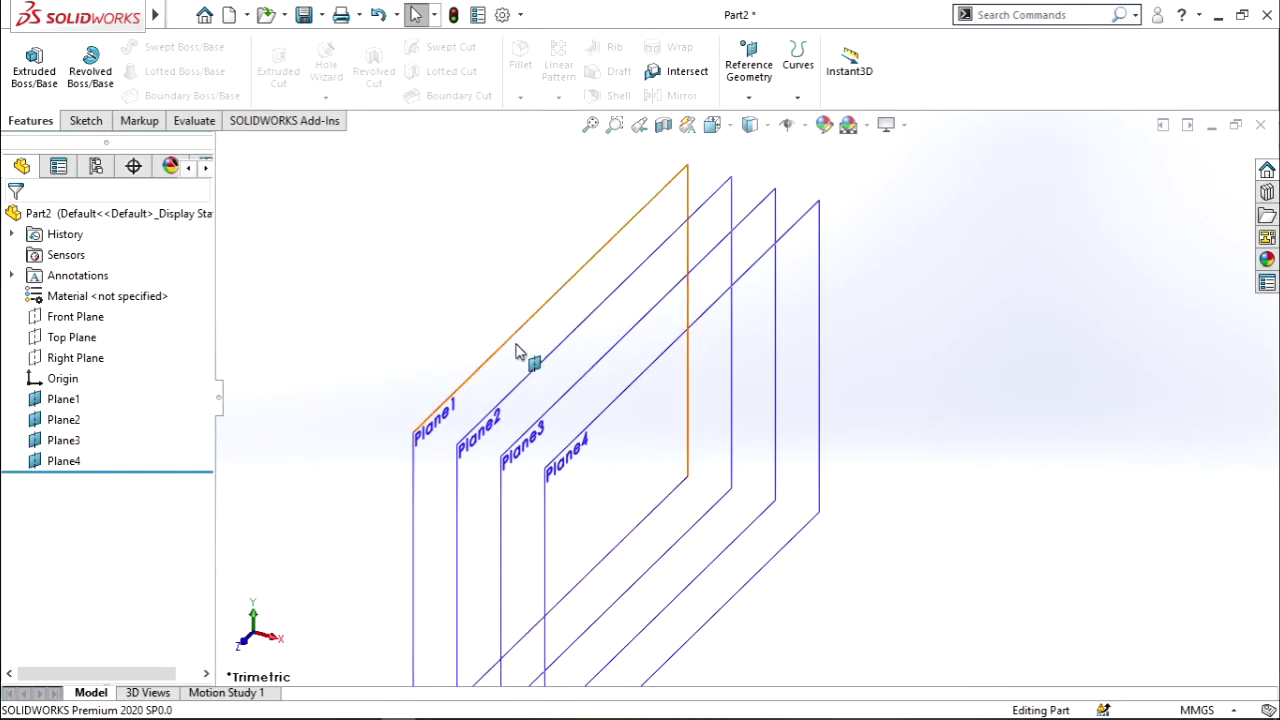
Step: Create Sketch1 on the Right Plane with one point at the origin, then face Plane1 normal-to
{"action": "left_click", "coordinate": [73, 360]}
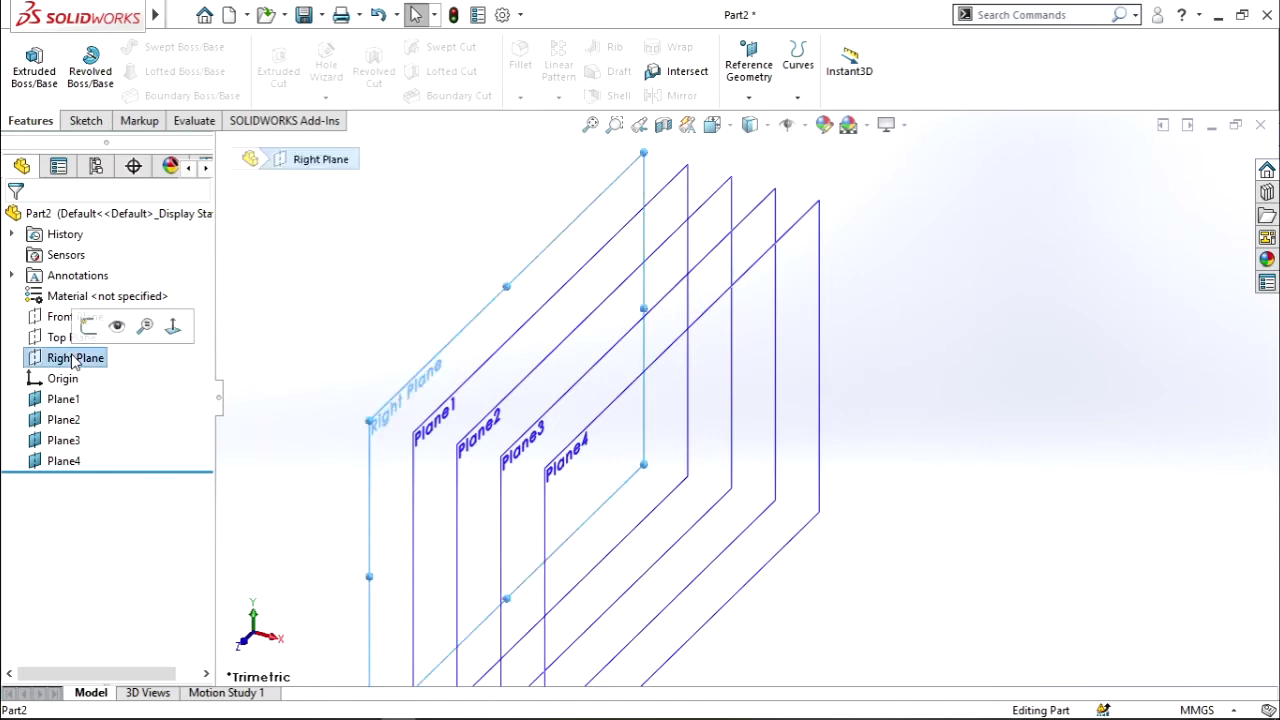
{"action": "key", "text": "ctrl+8"}
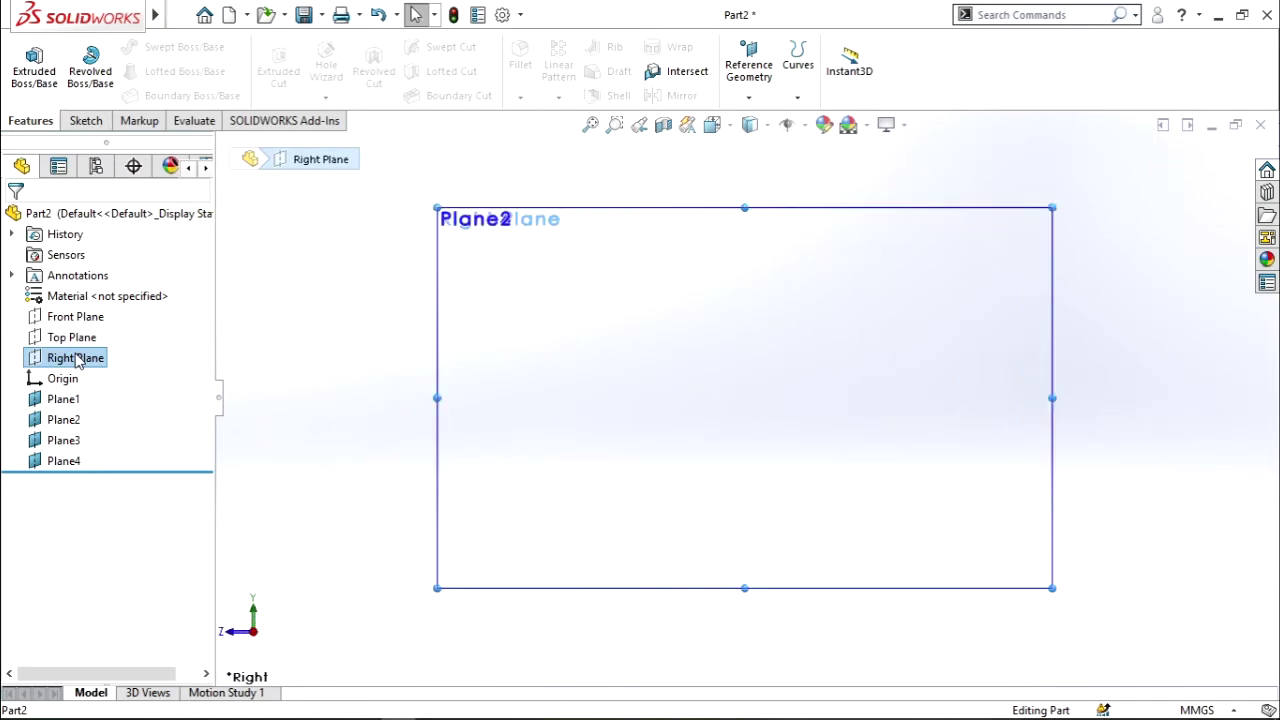
{"action": "left_click", "coordinate": [68, 121]}
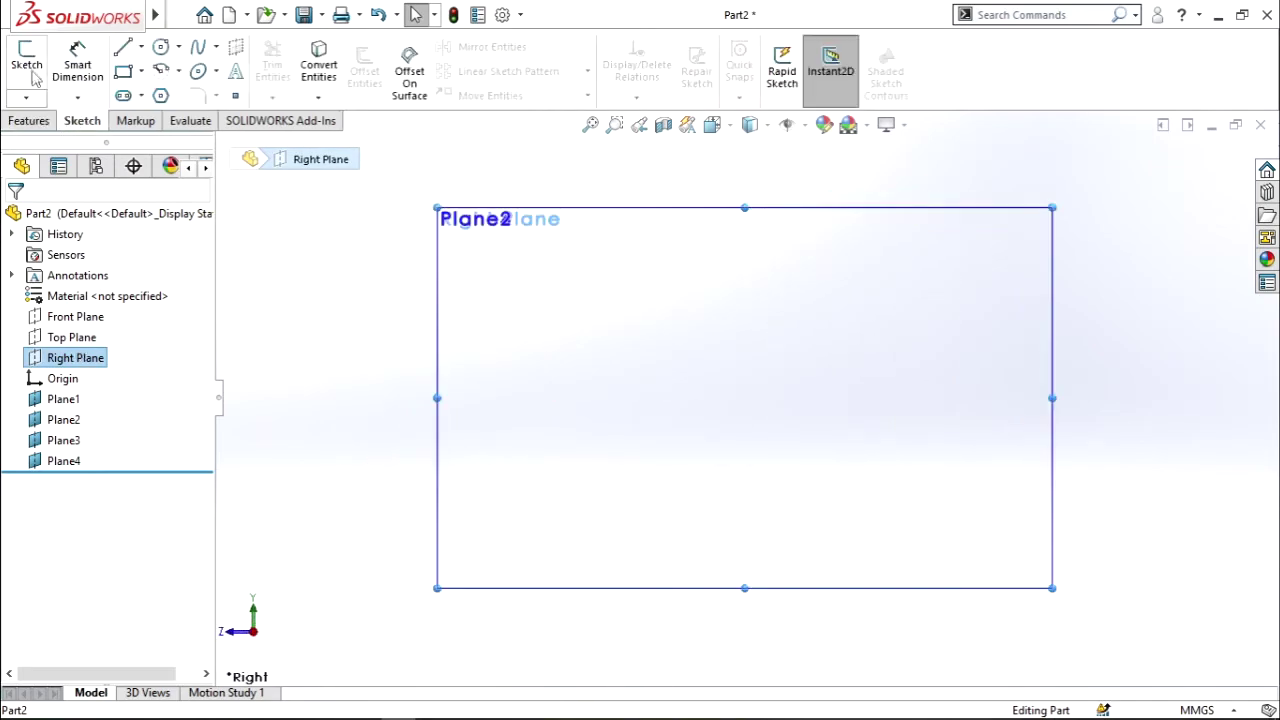
{"action": "left_click", "coordinate": [27, 62]}
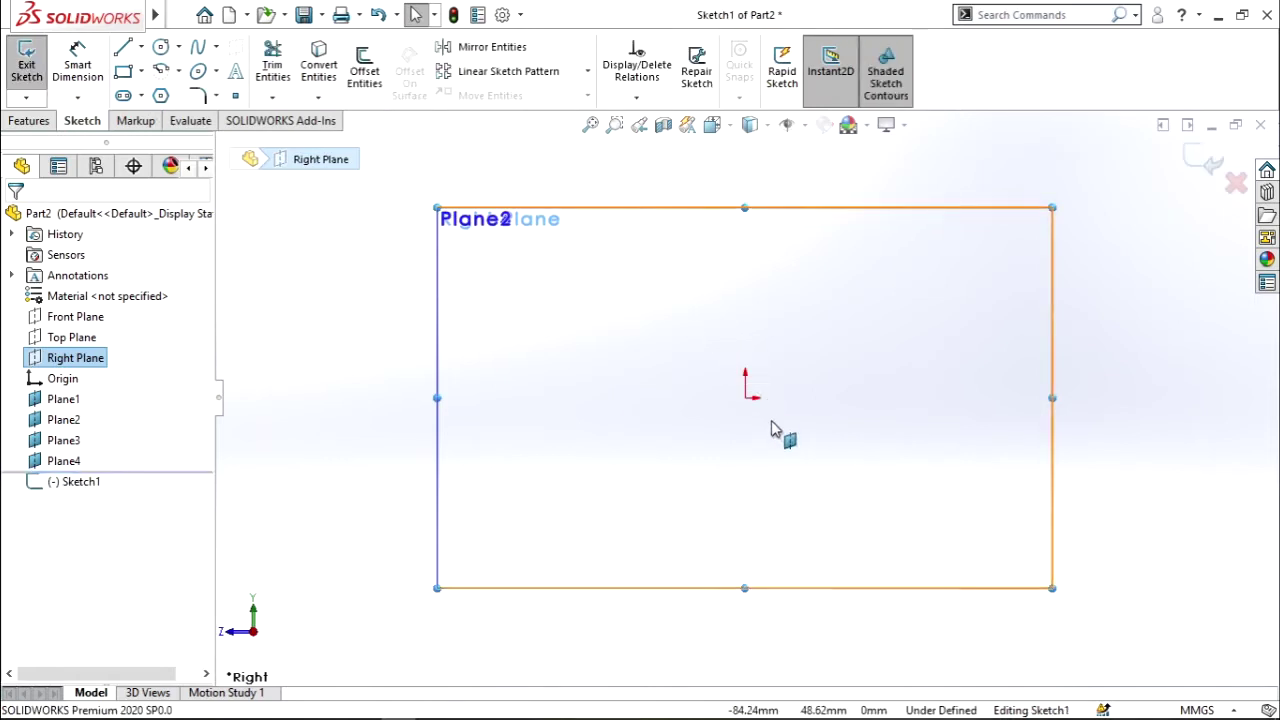
{"action": "scroll", "coordinate": [770, 423], "scroll_direction": "down", "scroll_amount": 5}
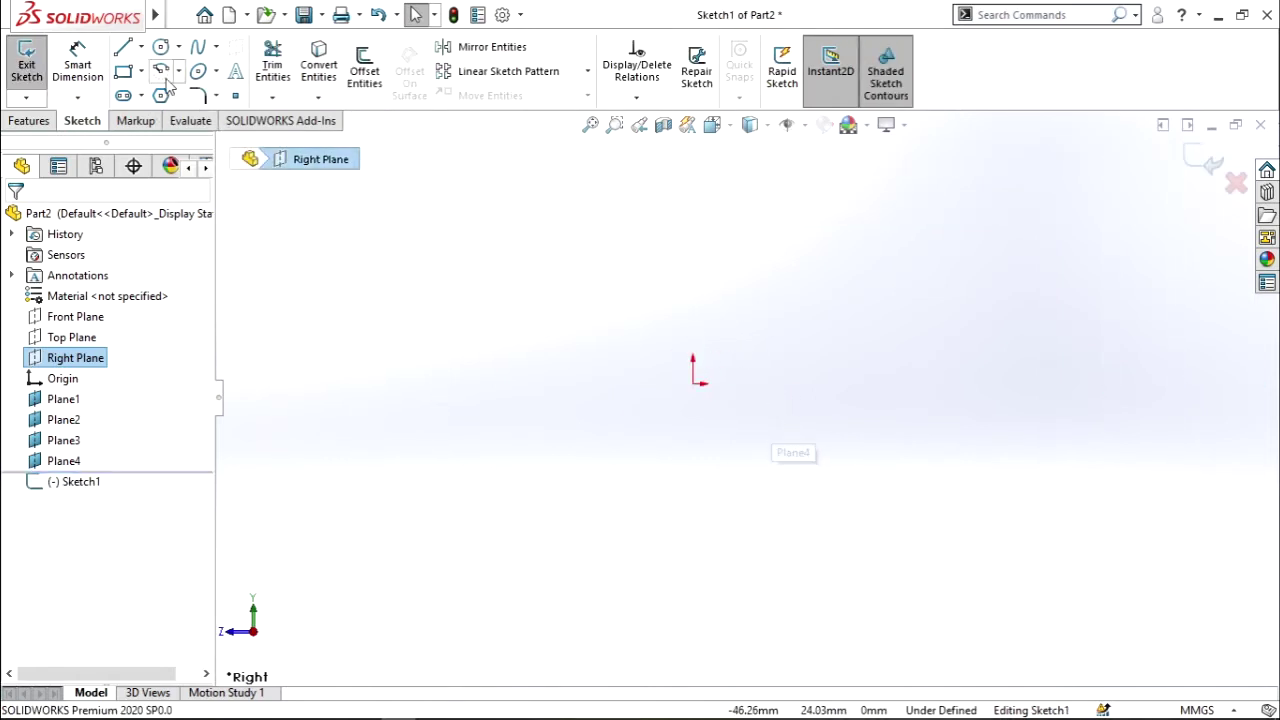
{"action": "left_click", "coordinate": [236, 97]}
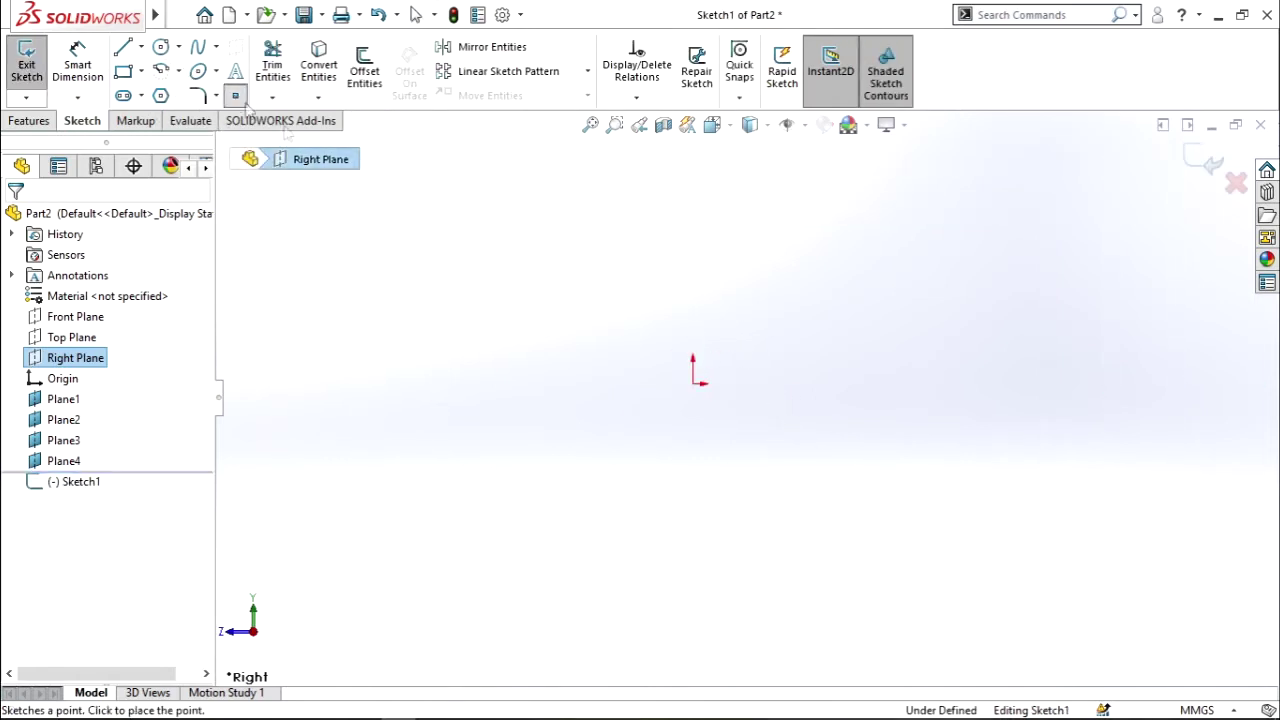
{"action": "left_click", "coordinate": [693, 385]}
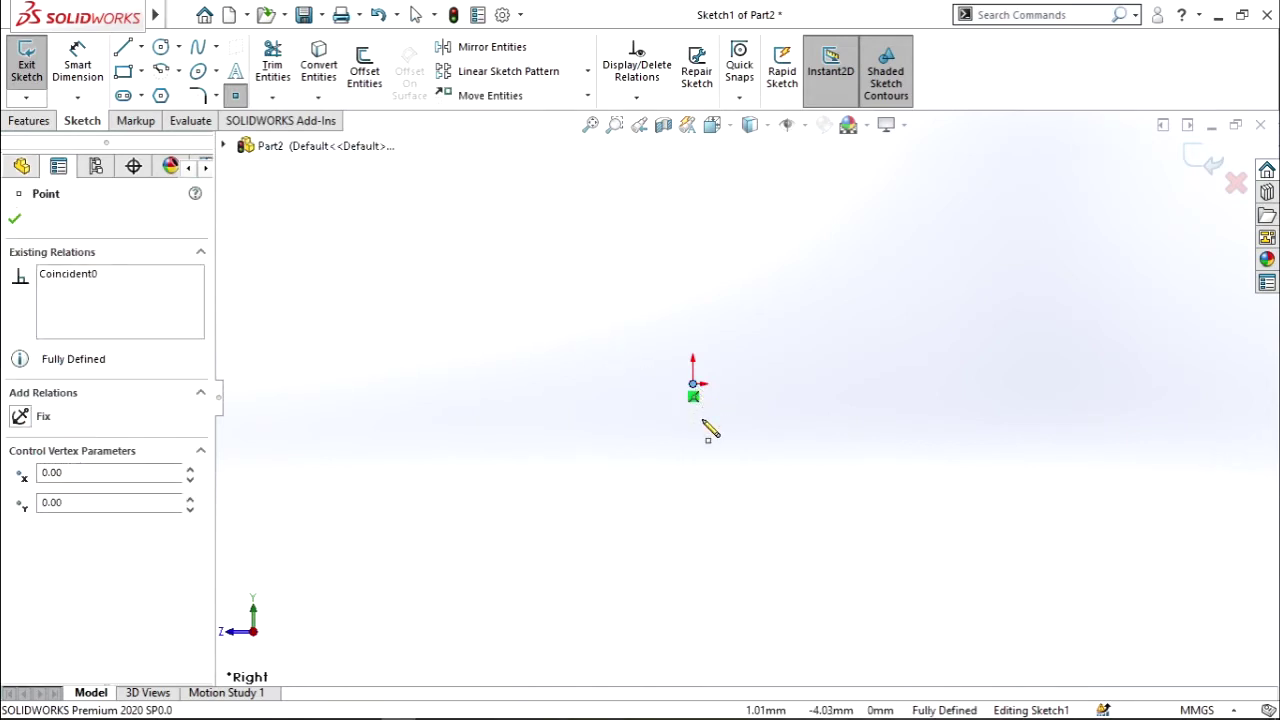
{"action": "key", "text": "Escape"}
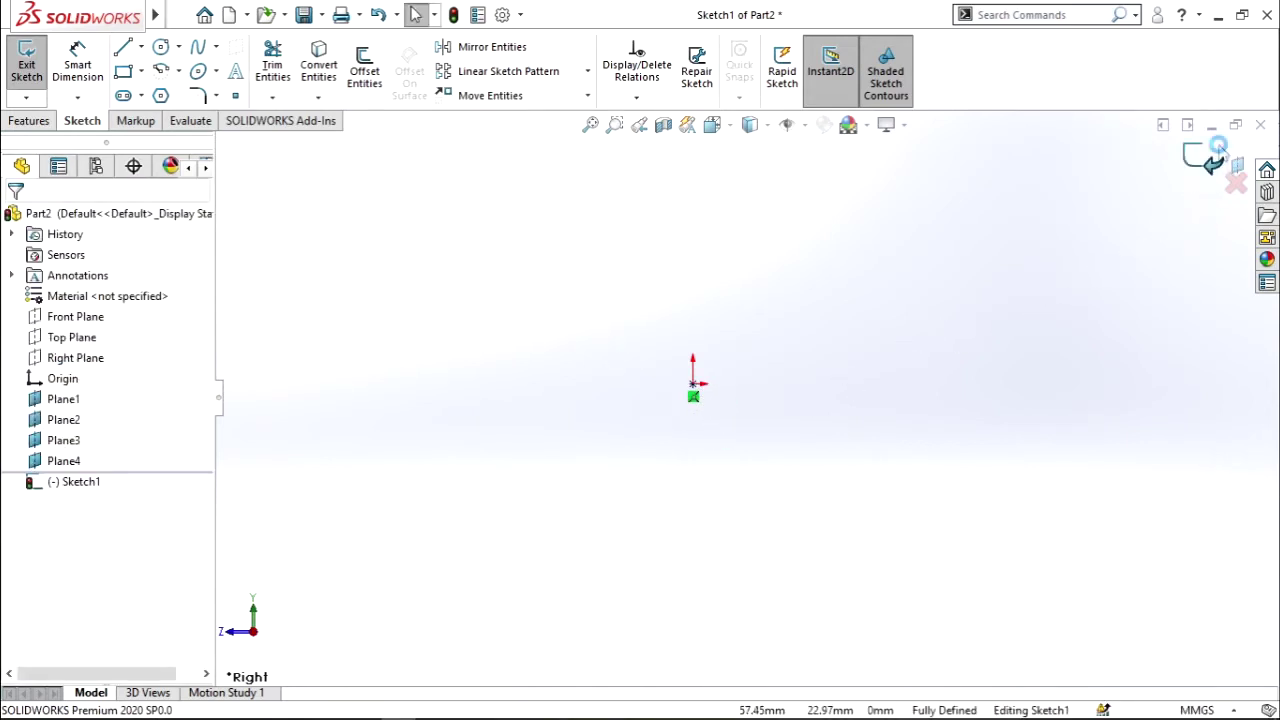
{"action": "left_click", "coordinate": [1208, 152]}
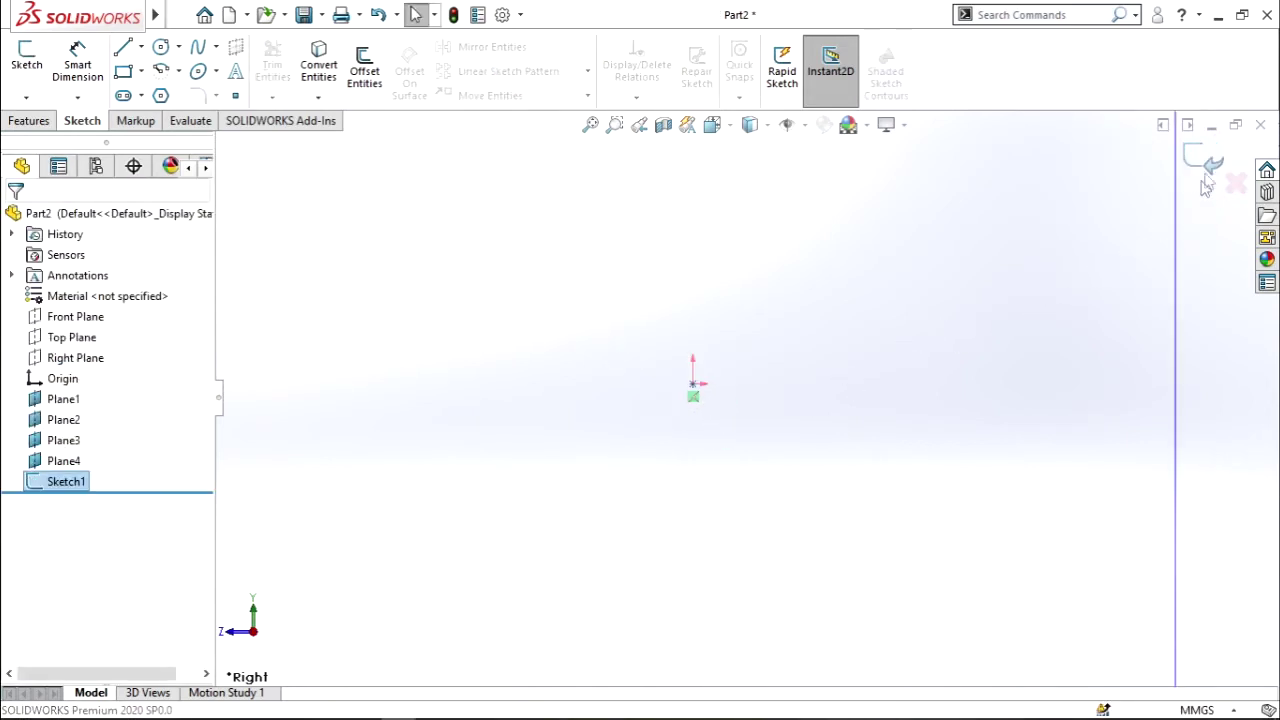
{"action": "left_click", "coordinate": [70, 400]}
{"action": "key", "text": "ctrl+8"}
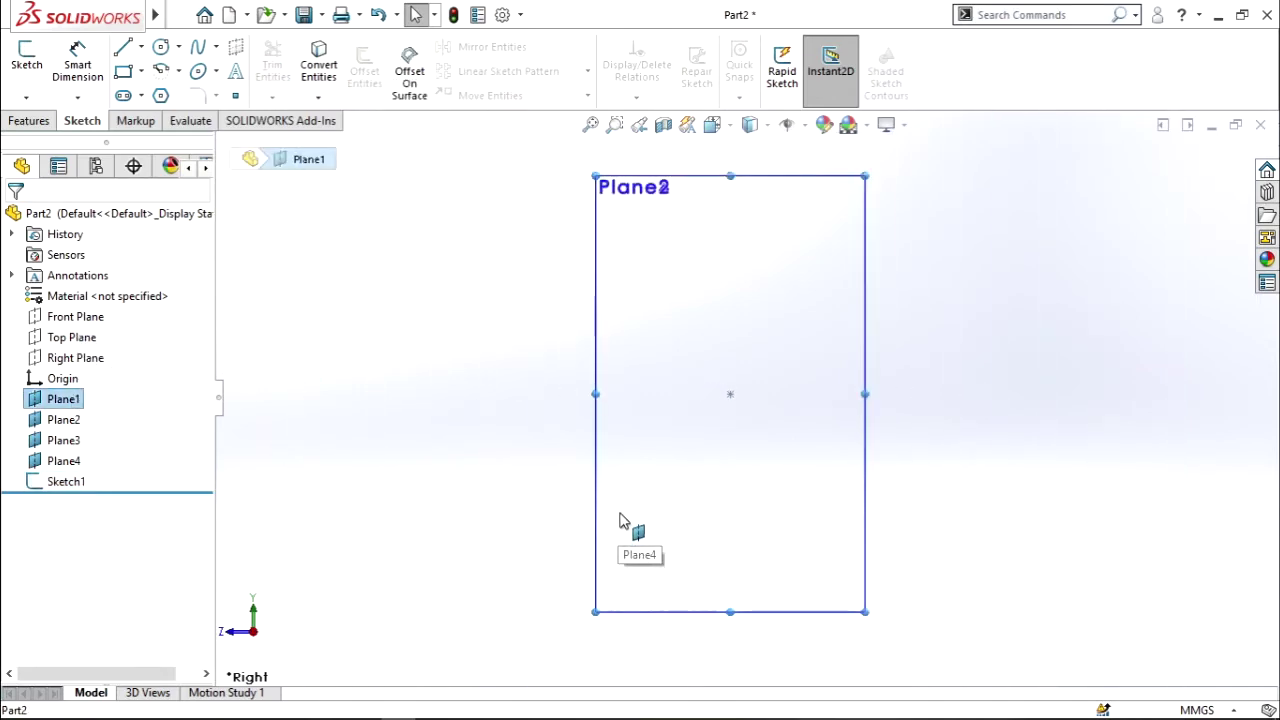
Step: Draw a tall corner rectangle near the origin in a new sketch on Plane1
{"action": "key", "text": "ctrl+7"}
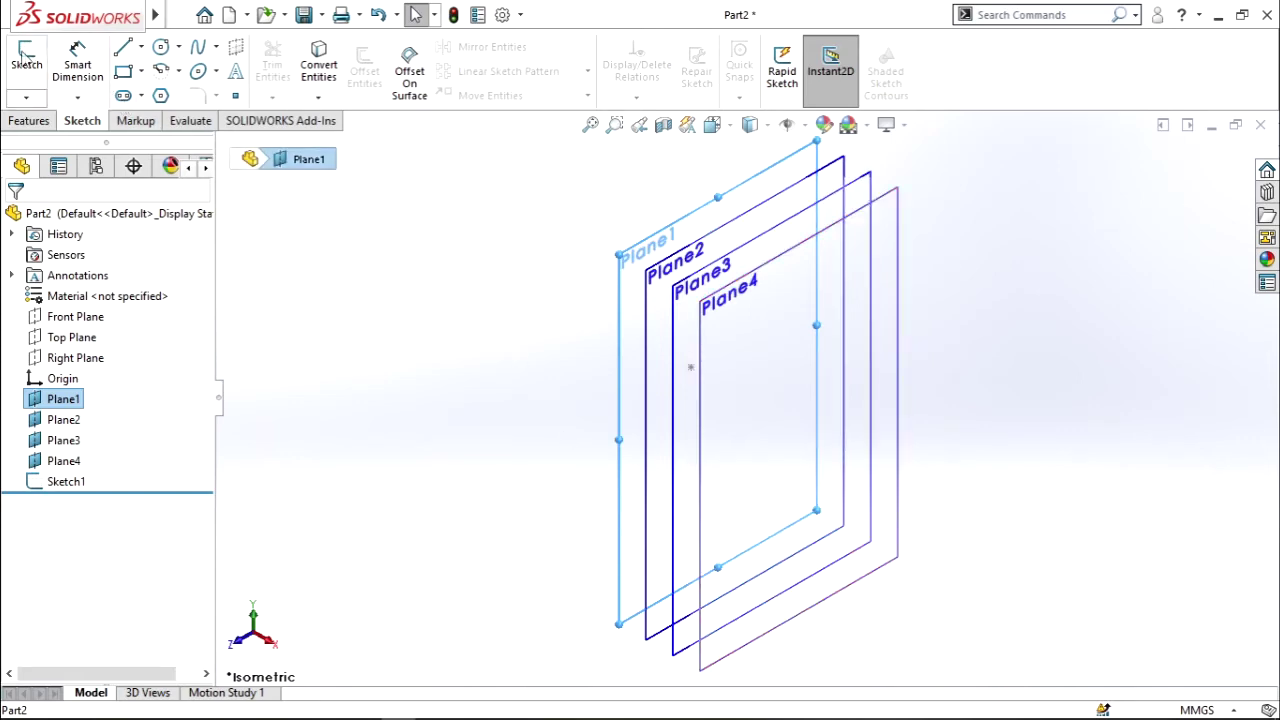
{"action": "left_click", "coordinate": [26, 55]}
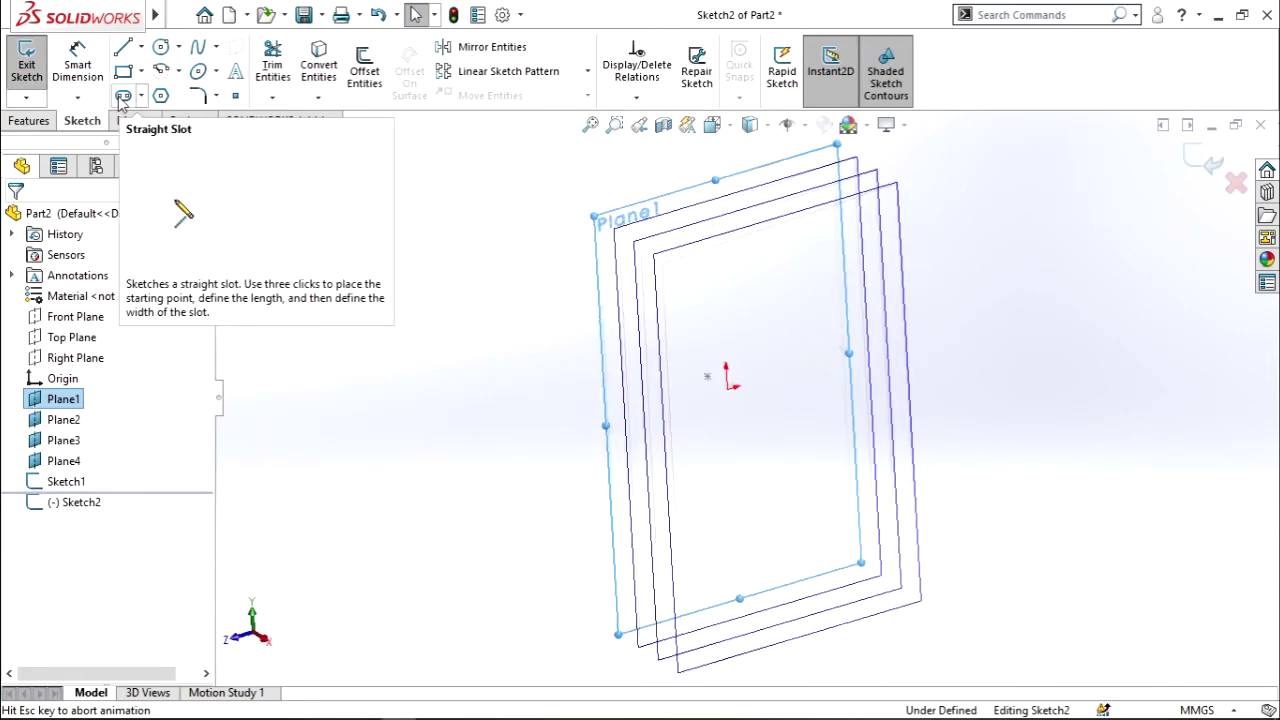
{"action": "scroll", "coordinate": [752, 405], "scroll_direction": "down", "scroll_amount": 3}
{"action": "scroll", "coordinate": [745, 405], "scroll_direction": "down", "scroll_amount": 2}
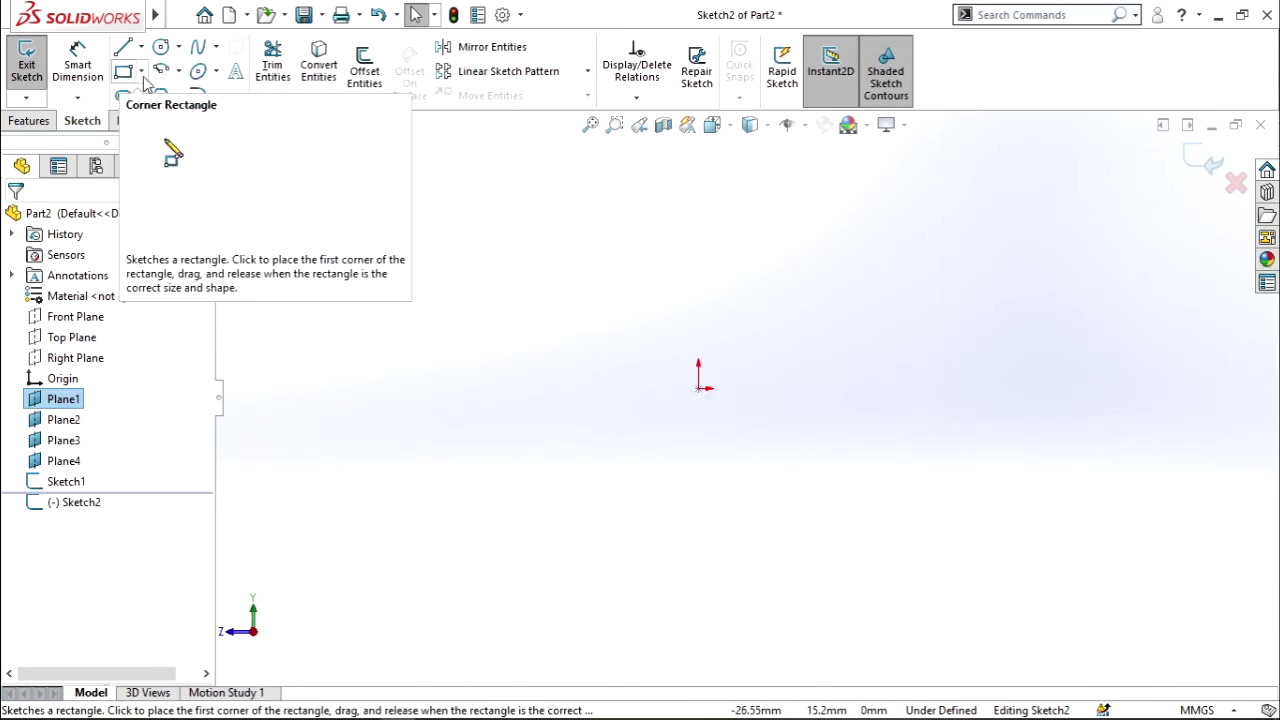
{"action": "left_click", "coordinate": [124, 72]}
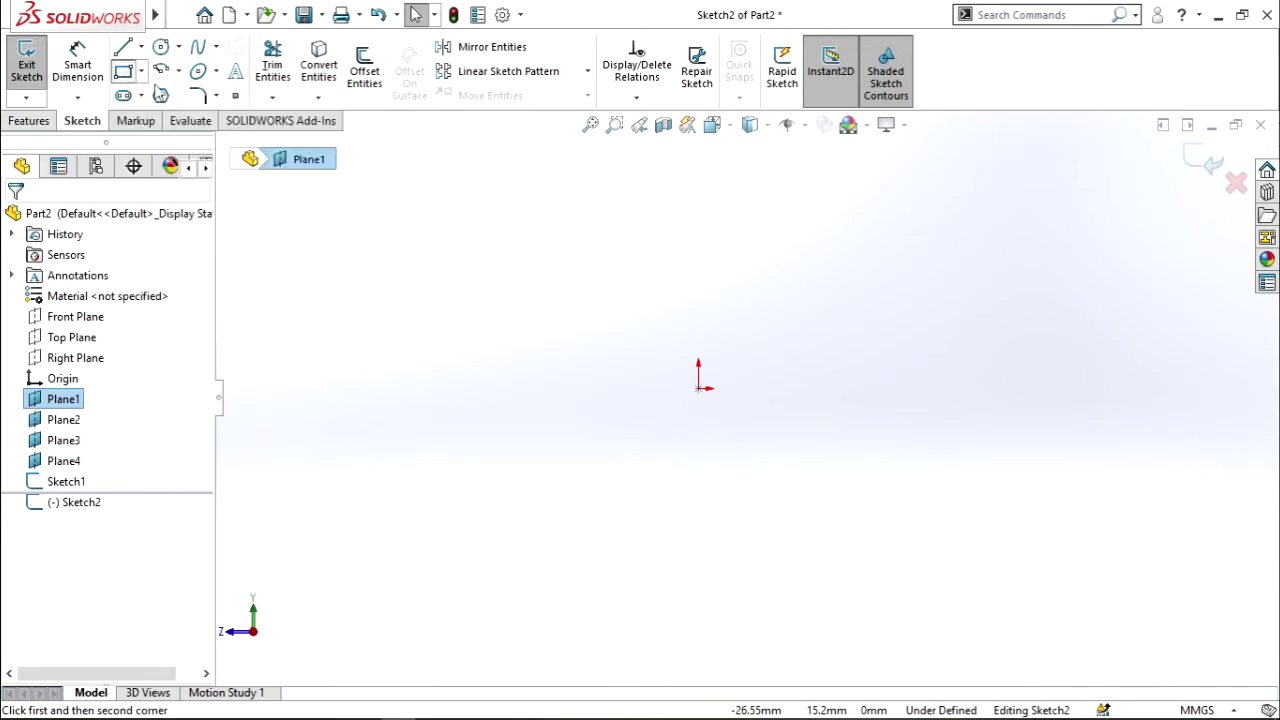
{"action": "left_click", "coordinate": [689, 357]}
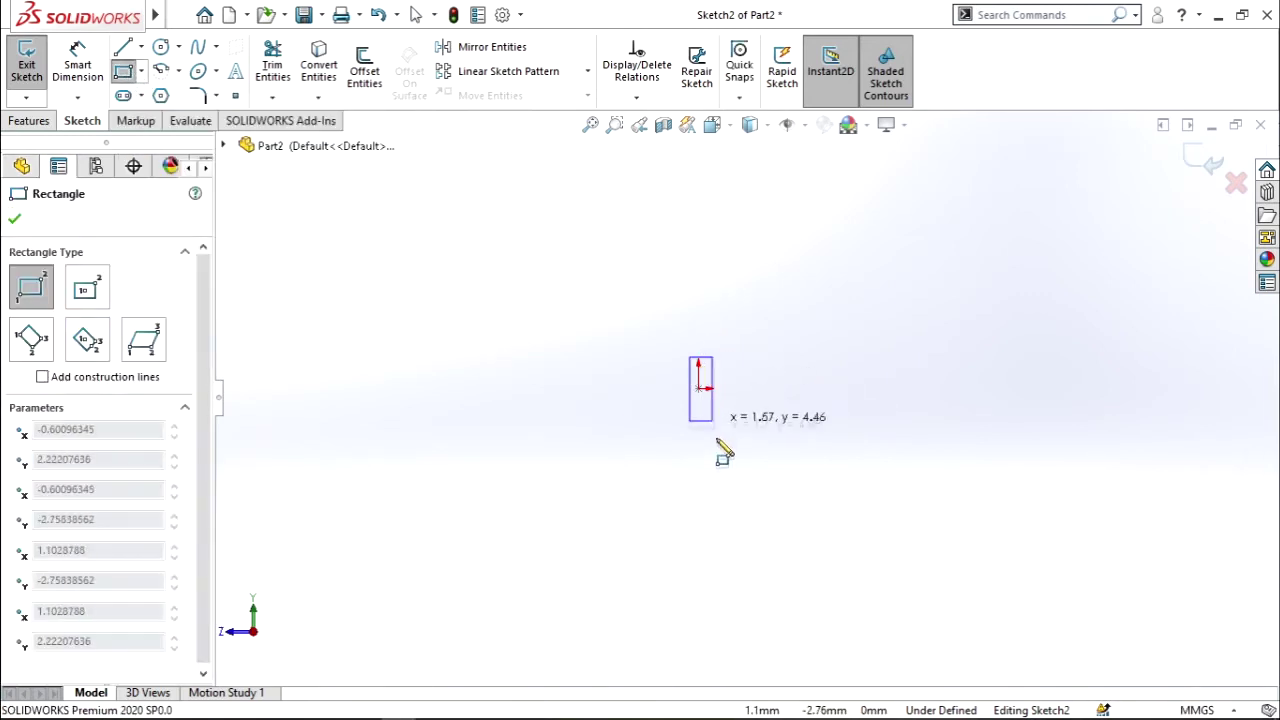
{"action": "left_click", "coordinate": [715, 481]}
{"action": "key", "text": "Escape"}
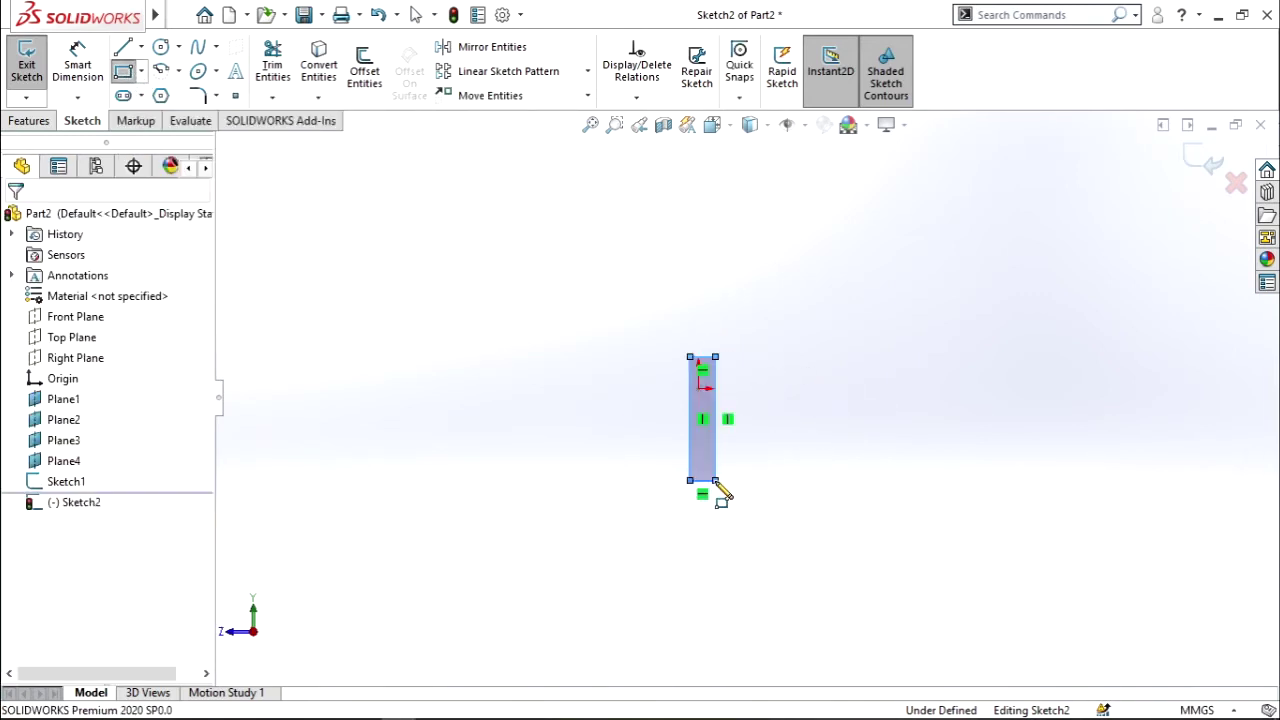
Step: Make the rectangle's top-edge midpoint coincident with the origin
{"action": "scroll", "coordinate": [720, 430], "scroll_direction": "down", "scroll_amount": 3}
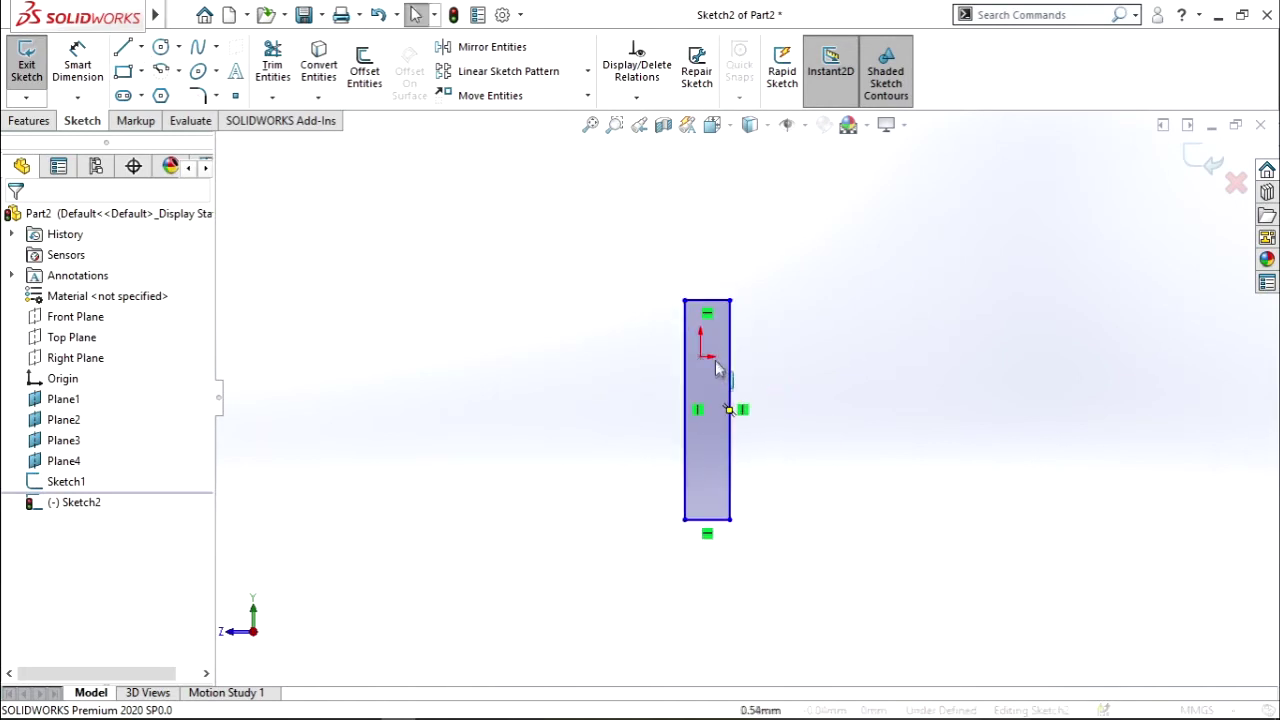
{"action": "scroll", "coordinate": [720, 414], "scroll_direction": "down", "scroll_amount": 2}
{"action": "scroll", "coordinate": [690, 330], "scroll_direction": "down", "scroll_amount": 1}
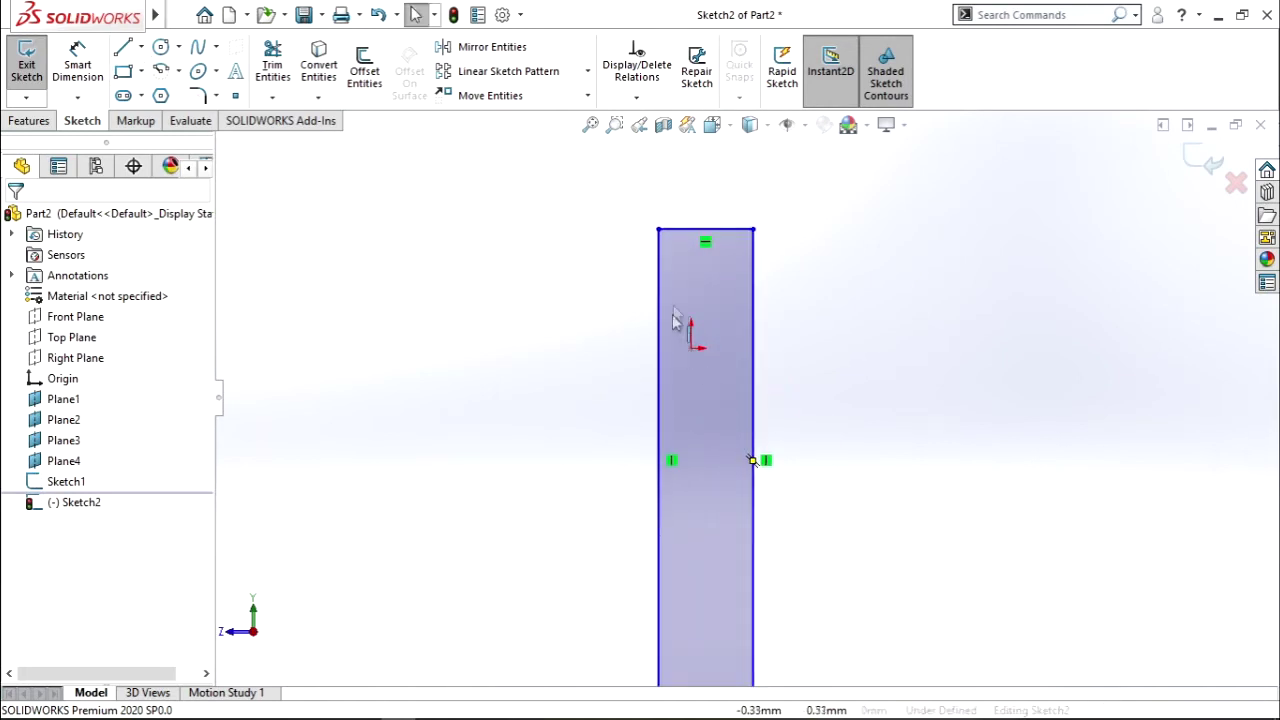
{"action": "left_click", "coordinate": [705, 230]}
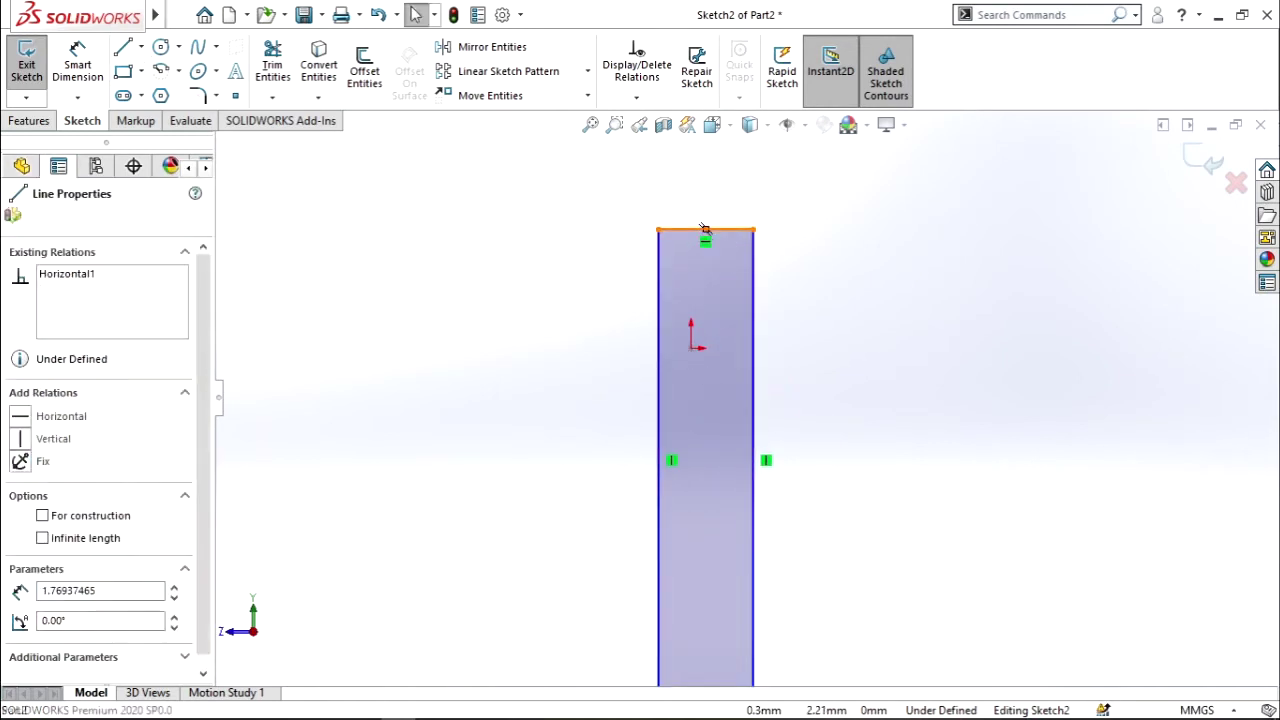
{"action": "left_click", "coordinate": [691, 349], "text": "ctrl"}
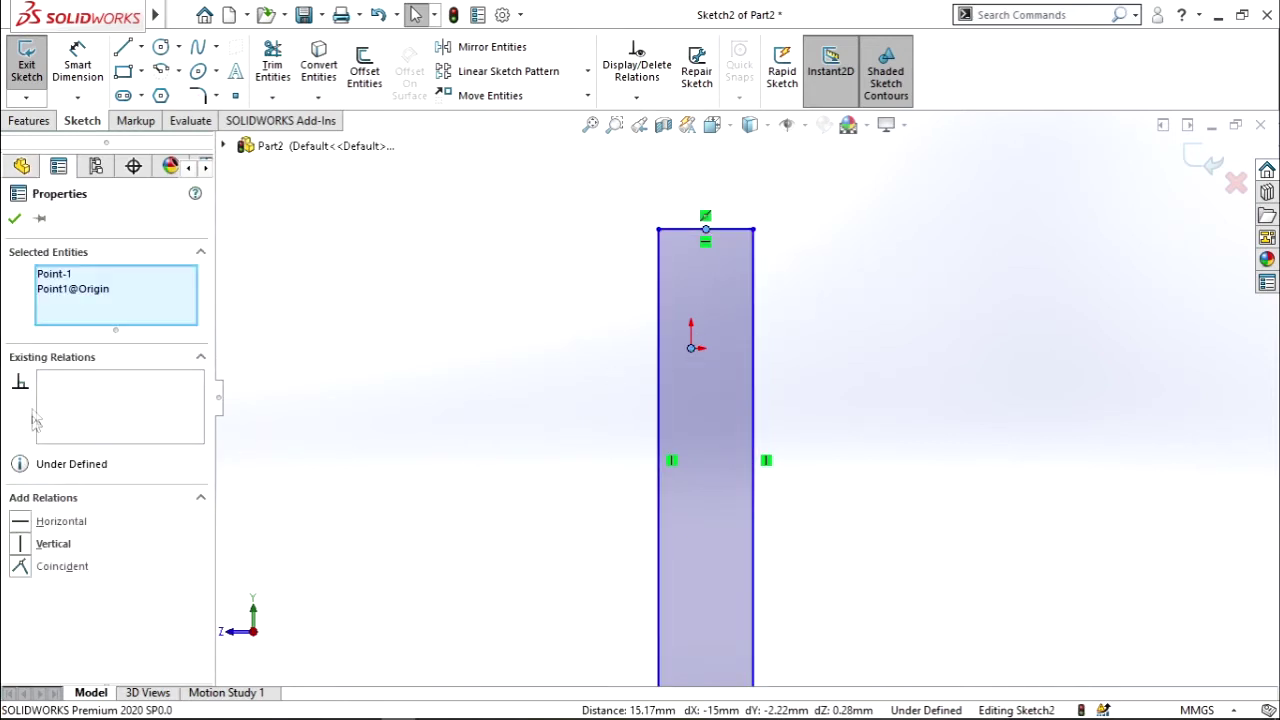
{"action": "left_click", "coordinate": [20, 566]}
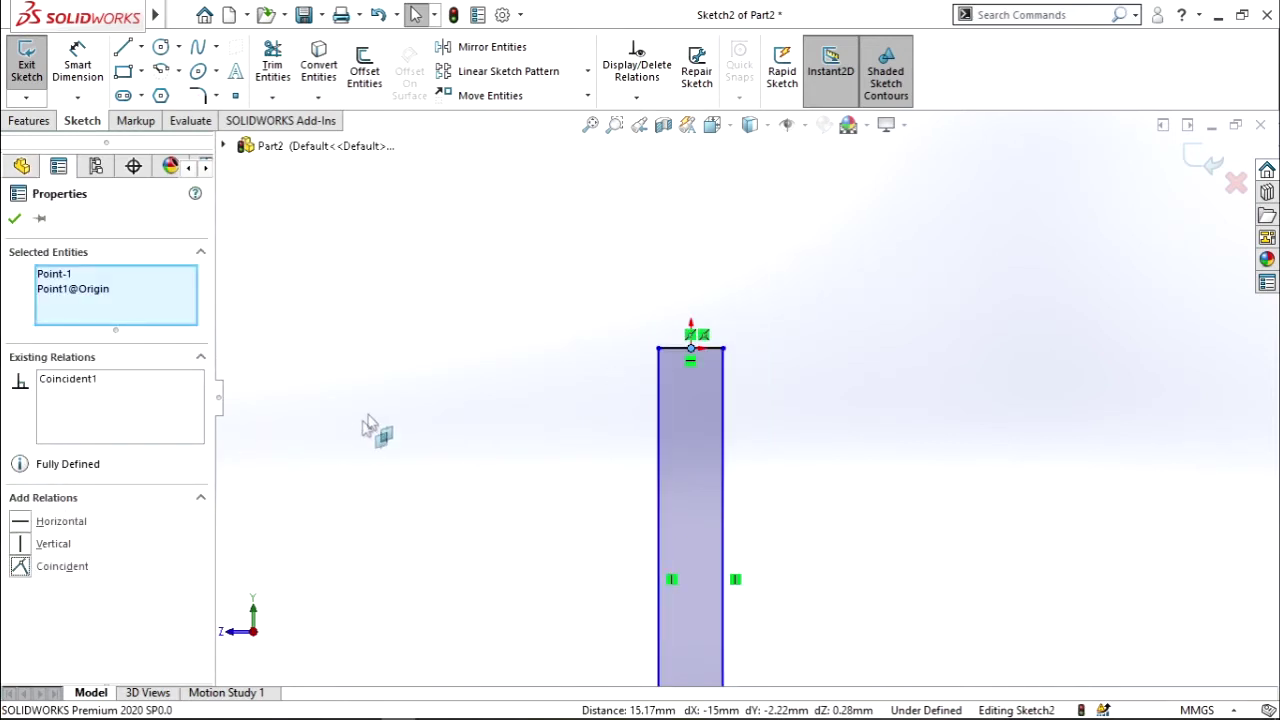
{"action": "left_click", "coordinate": [371, 429]}
{"action": "right_click_drag", "start_coordinate": [371, 429], "coordinate": [395, 243]}
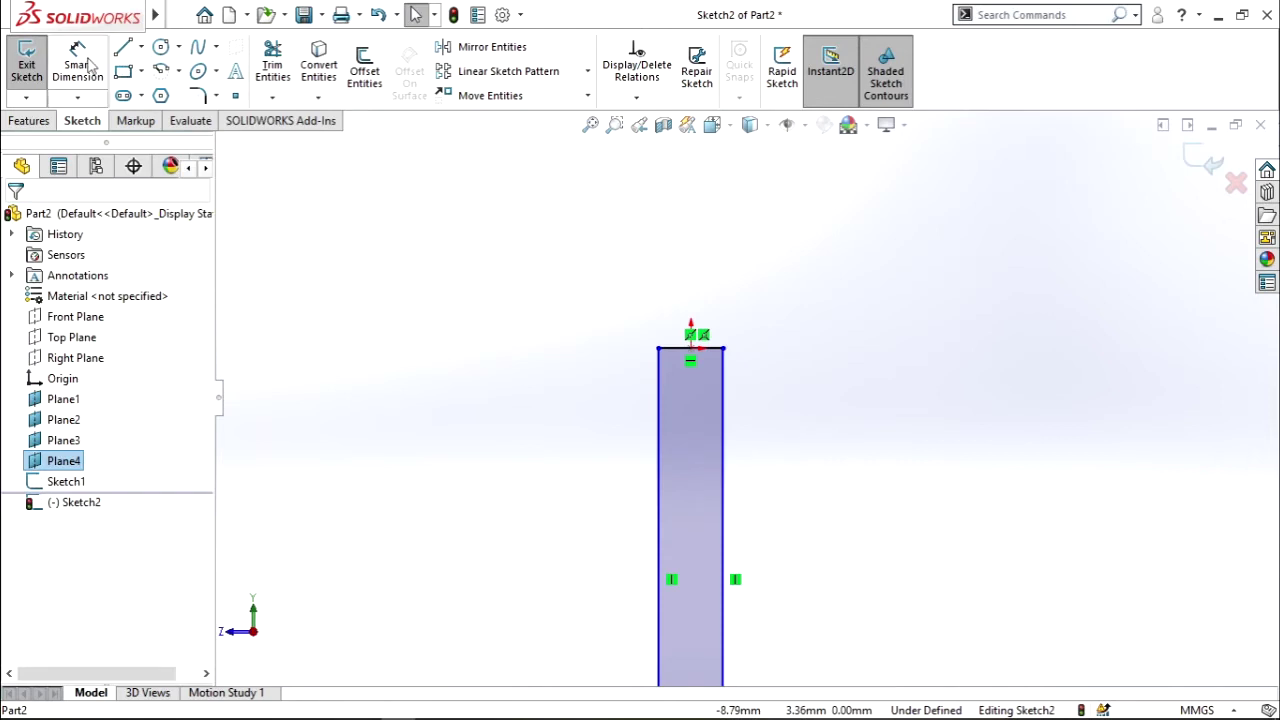
Step: Dimension the rectangle's top edge to 0.2 mm wide
{"action": "left_click", "coordinate": [680, 350]}
{"action": "left_click", "coordinate": [692, 284]}
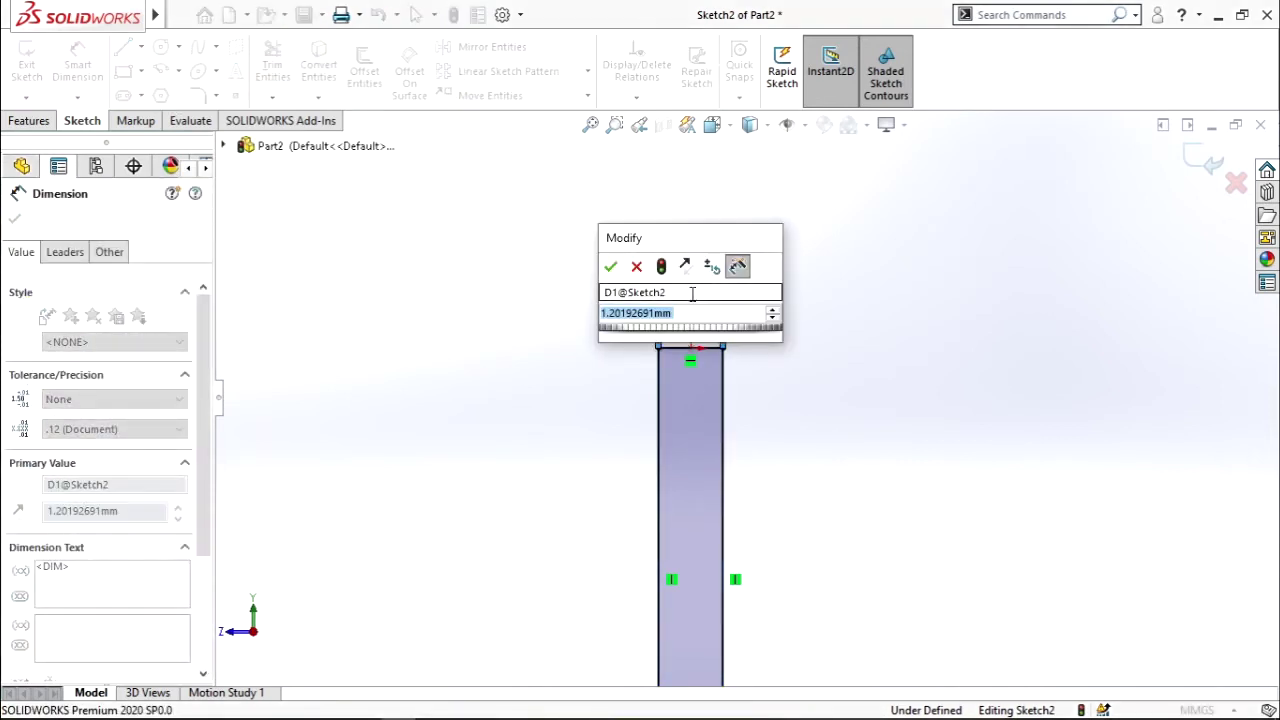
{"action": "type", "text": "0."}
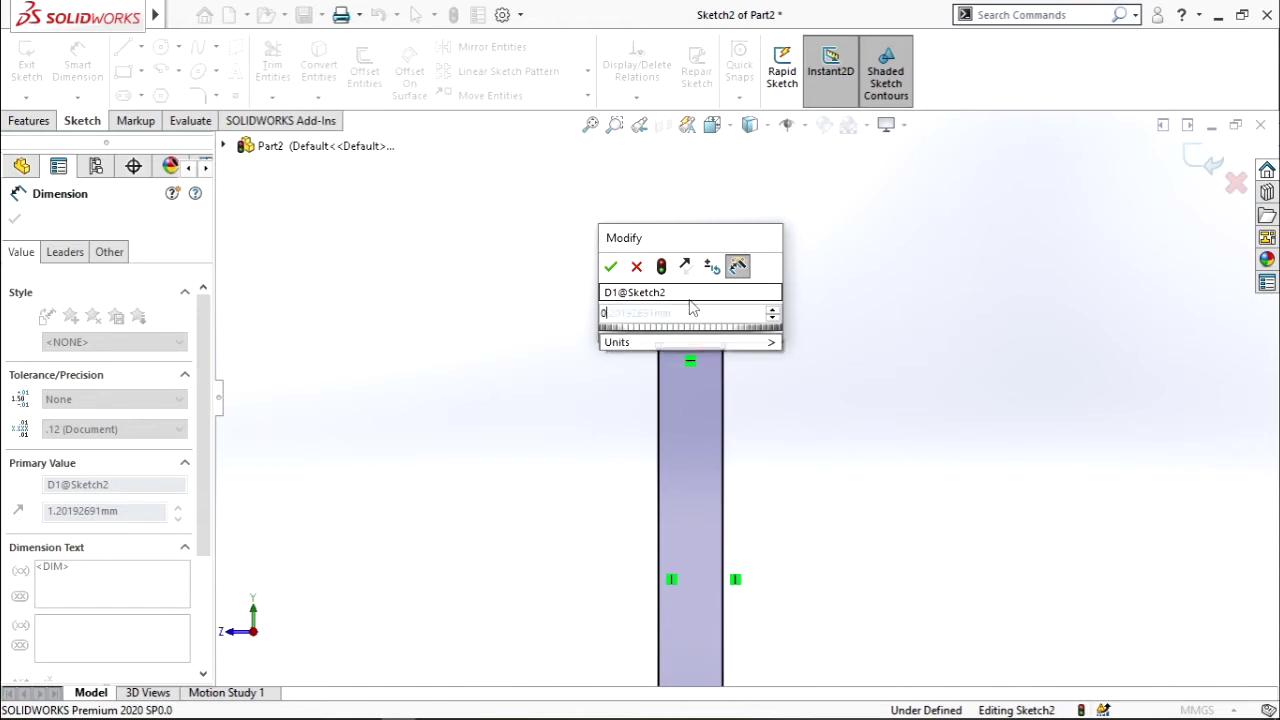
{"action": "type", "text": "2"}
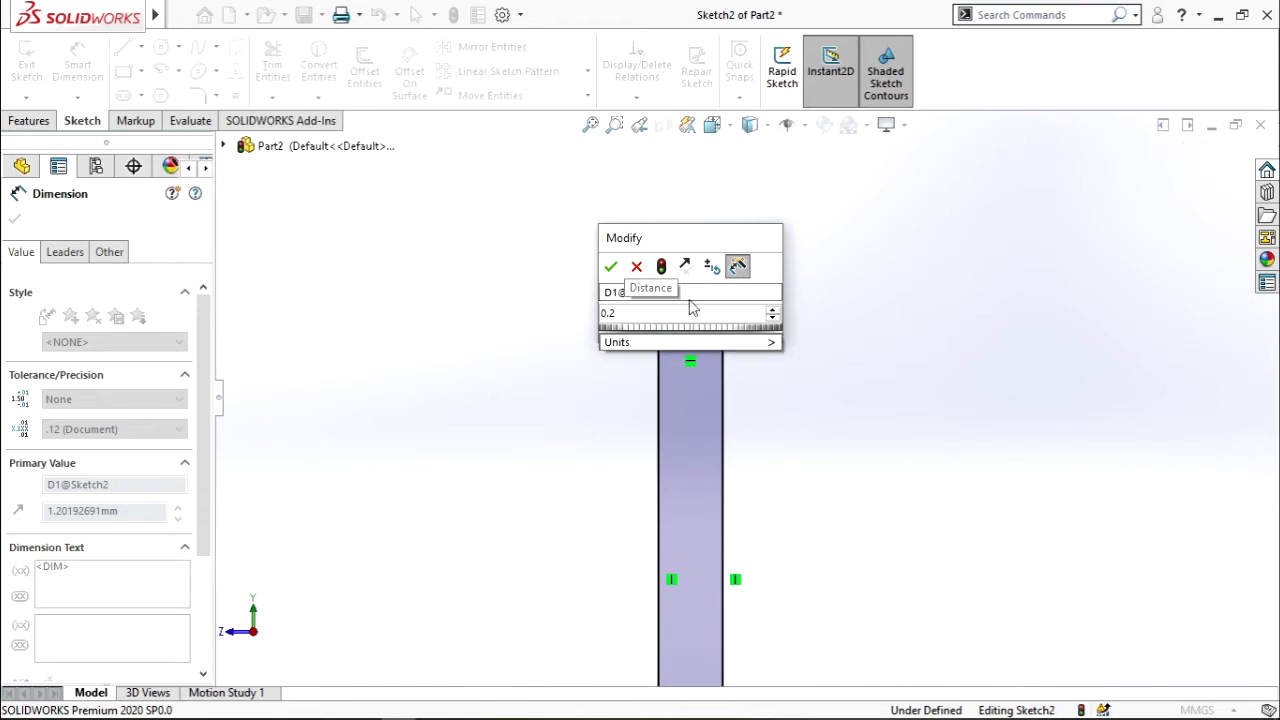
{"action": "key", "text": "Return"}
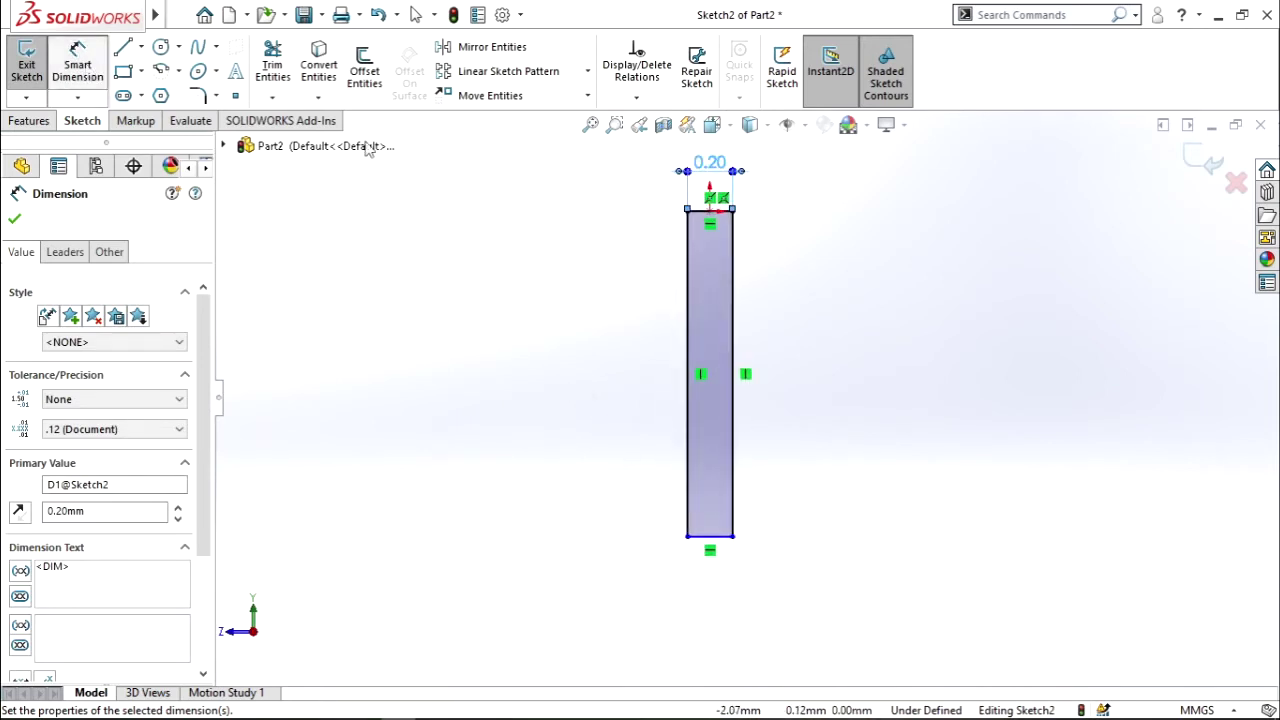
Step: Dimension the rectangle's right side at 2 mm, then change it to 1.5 mm
{"action": "left_click", "coordinate": [734, 350]}
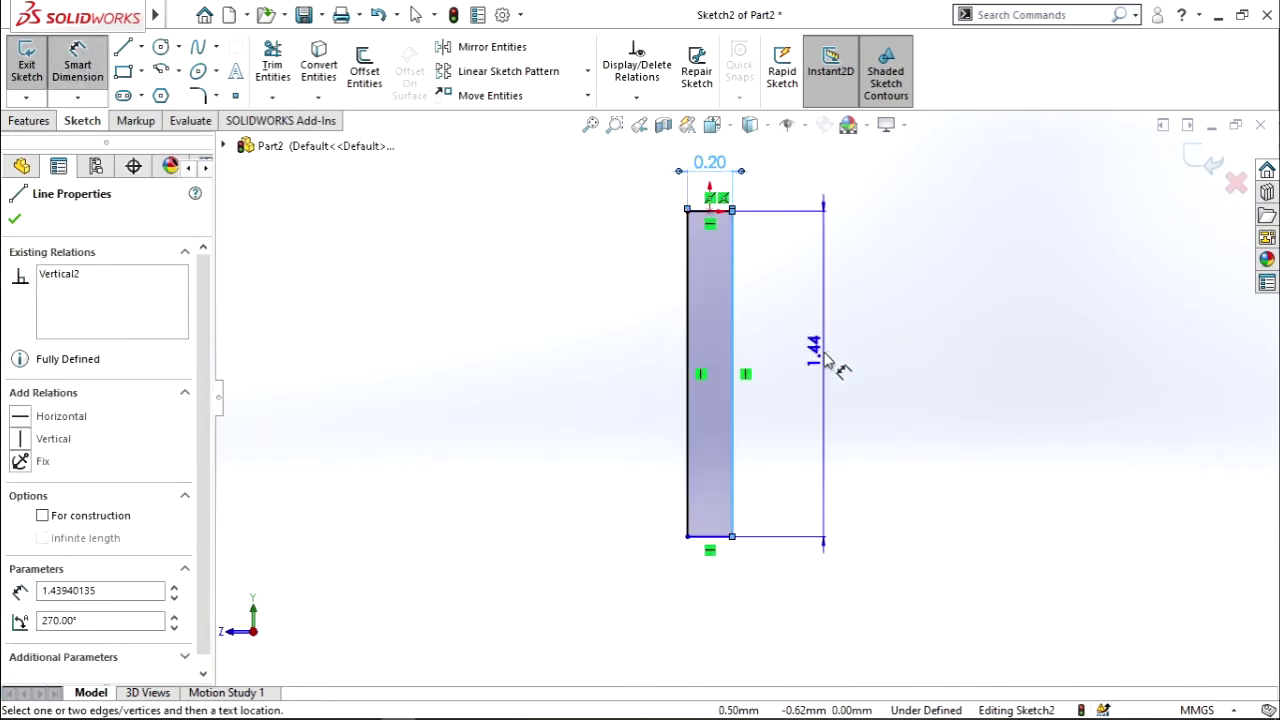
{"action": "left_click", "coordinate": [824, 356]}
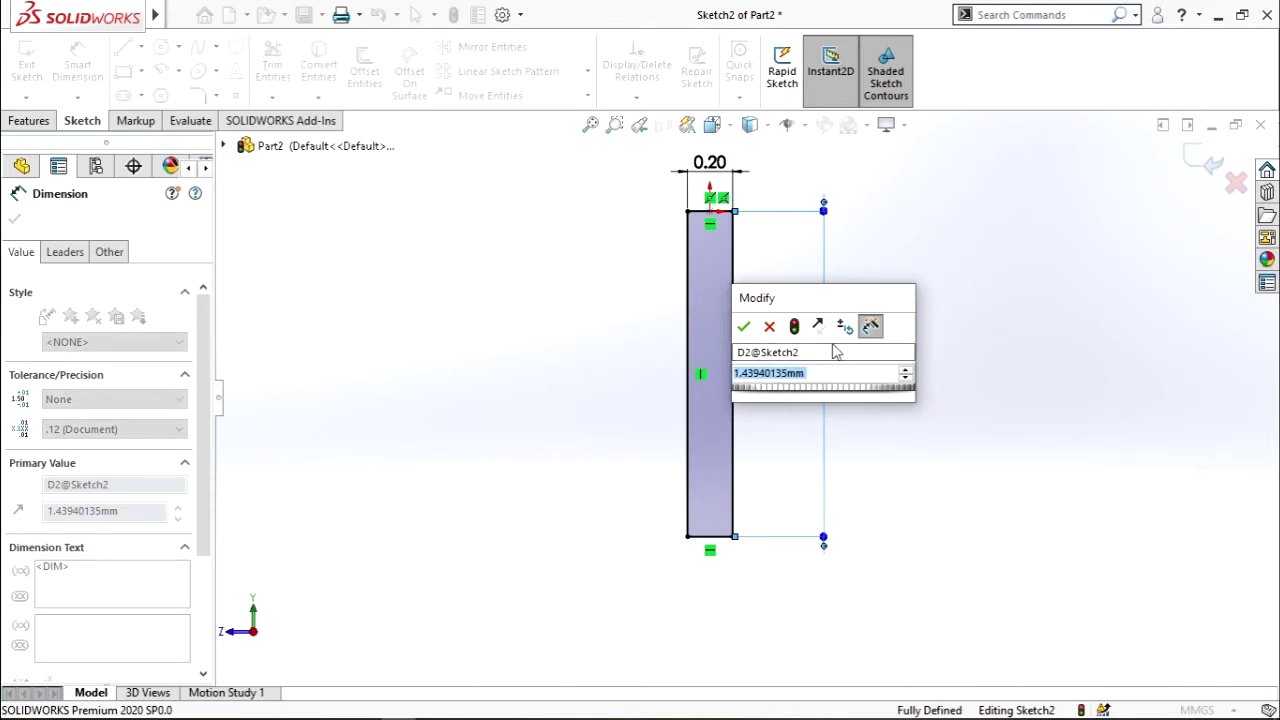
{"action": "type", "text": "2"}
{"action": "key", "text": "Return"}
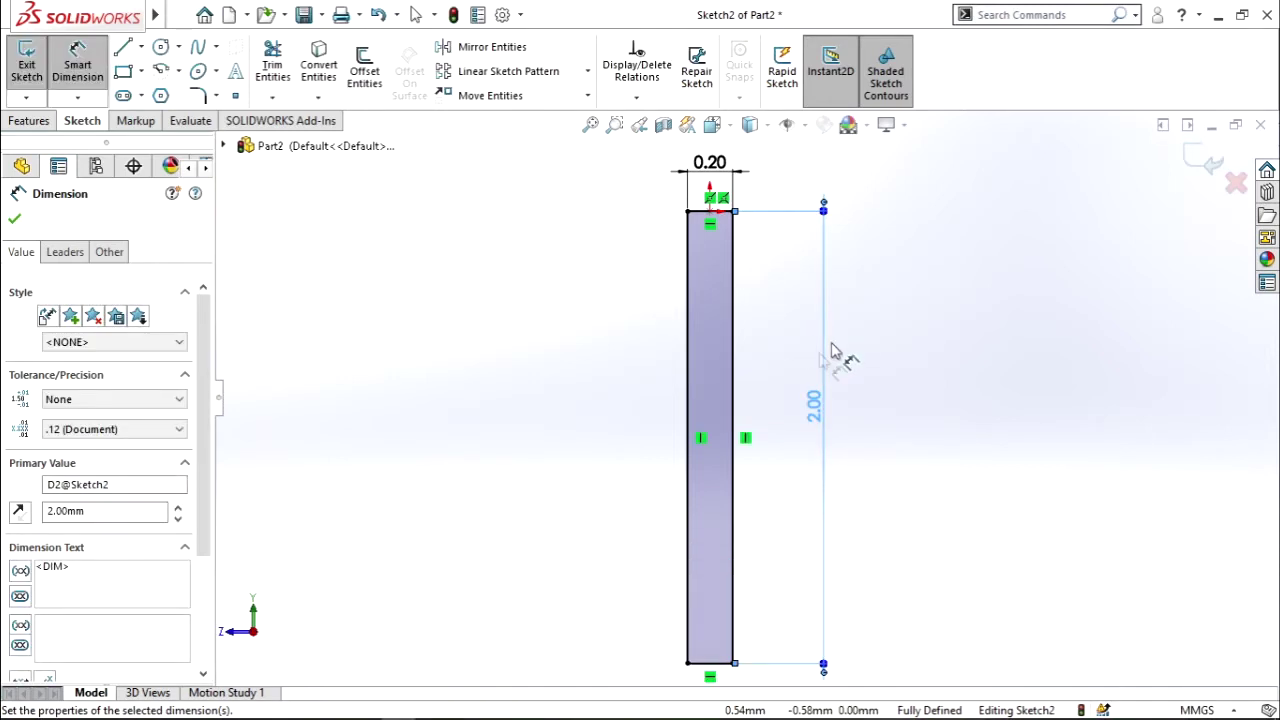
{"action": "scroll", "coordinate": [795, 414], "scroll_direction": "up", "scroll_amount": 2}
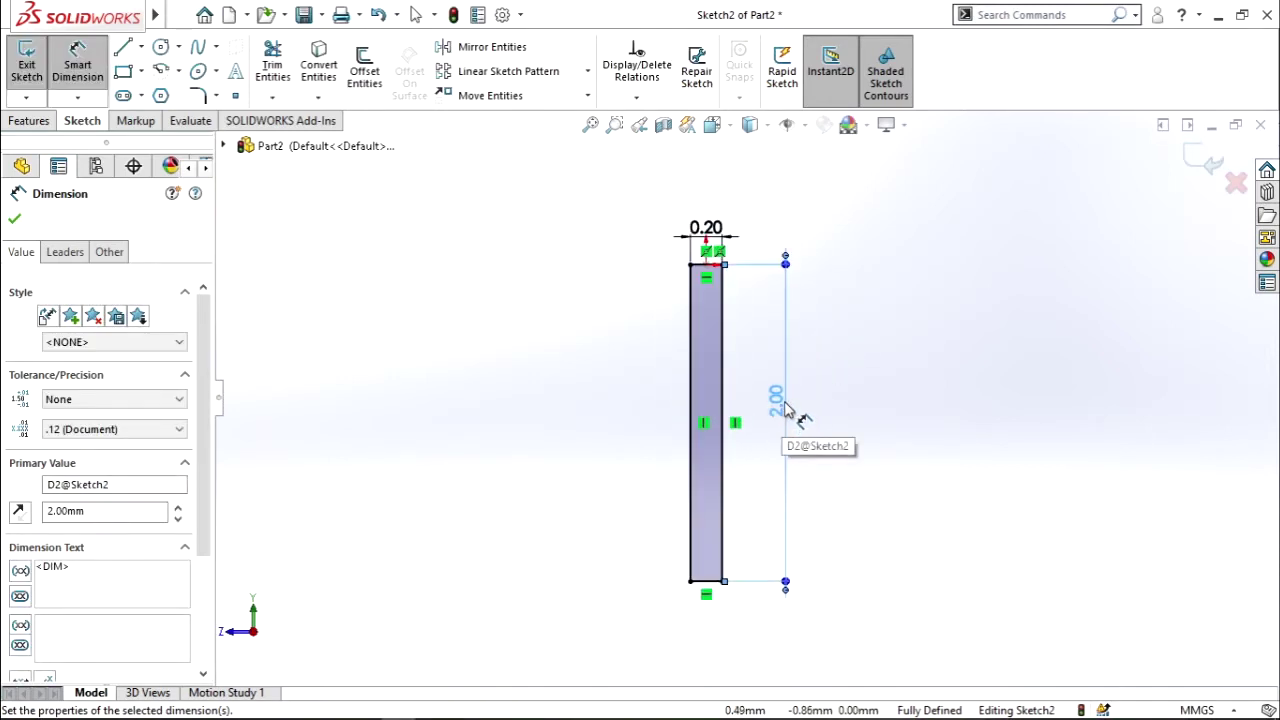
{"action": "key", "text": "Escape"}
{"action": "double_click", "coordinate": [783, 405]}
{"action": "type", "text": "1"}
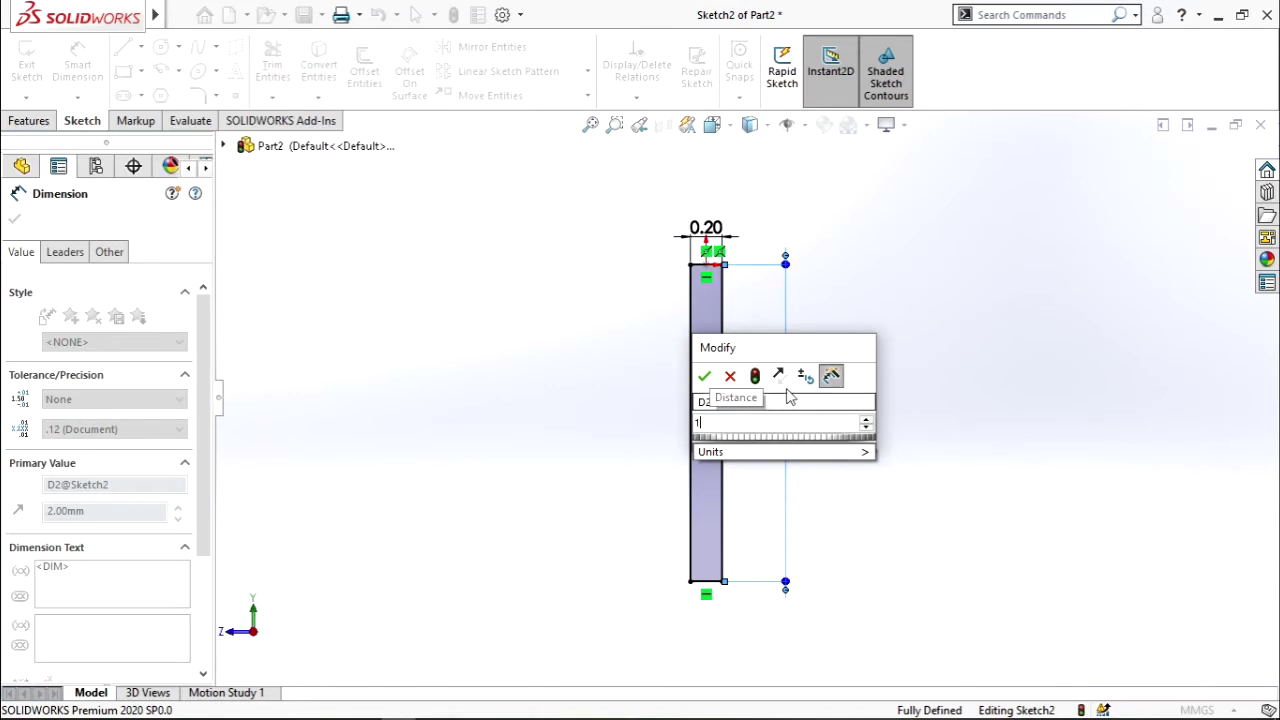
{"action": "type", "text": ".5"}
{"action": "key", "text": "Return"}
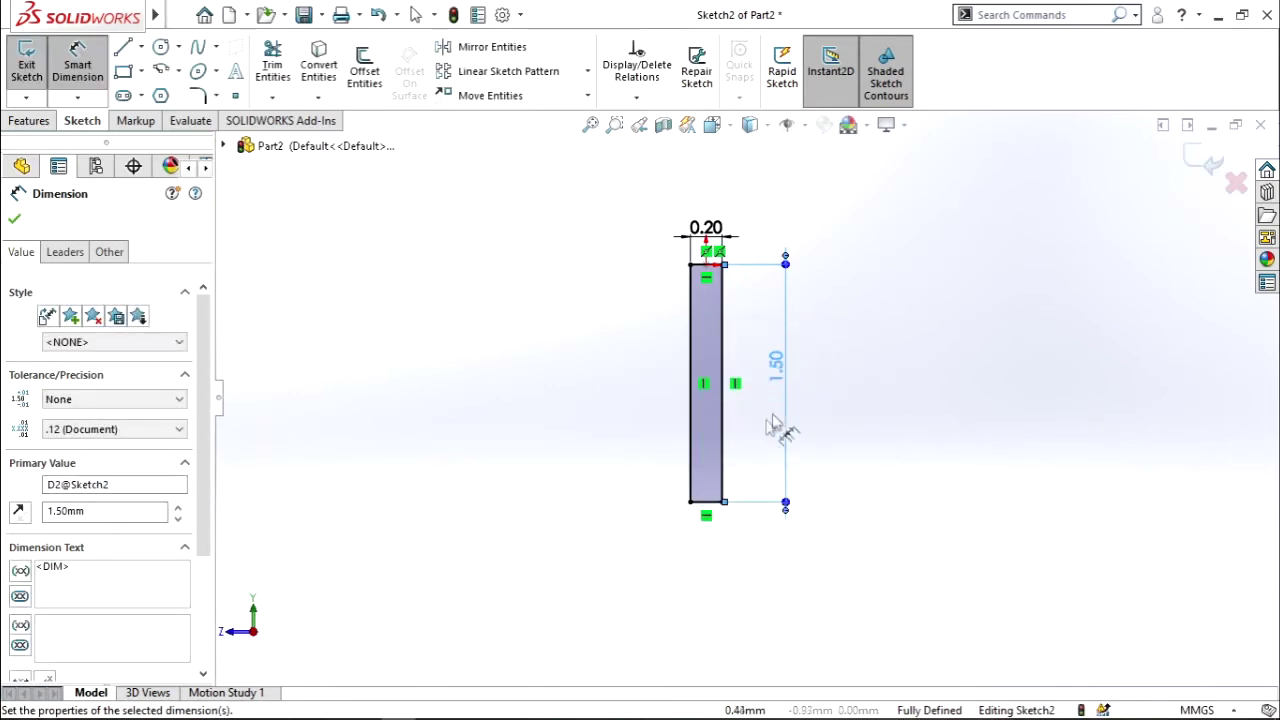
{"action": "scroll", "coordinate": [777, 423], "scroll_direction": "down", "scroll_amount": 2}
{"action": "scroll", "coordinate": [737, 434], "scroll_direction": "up", "scroll_amount": 1}
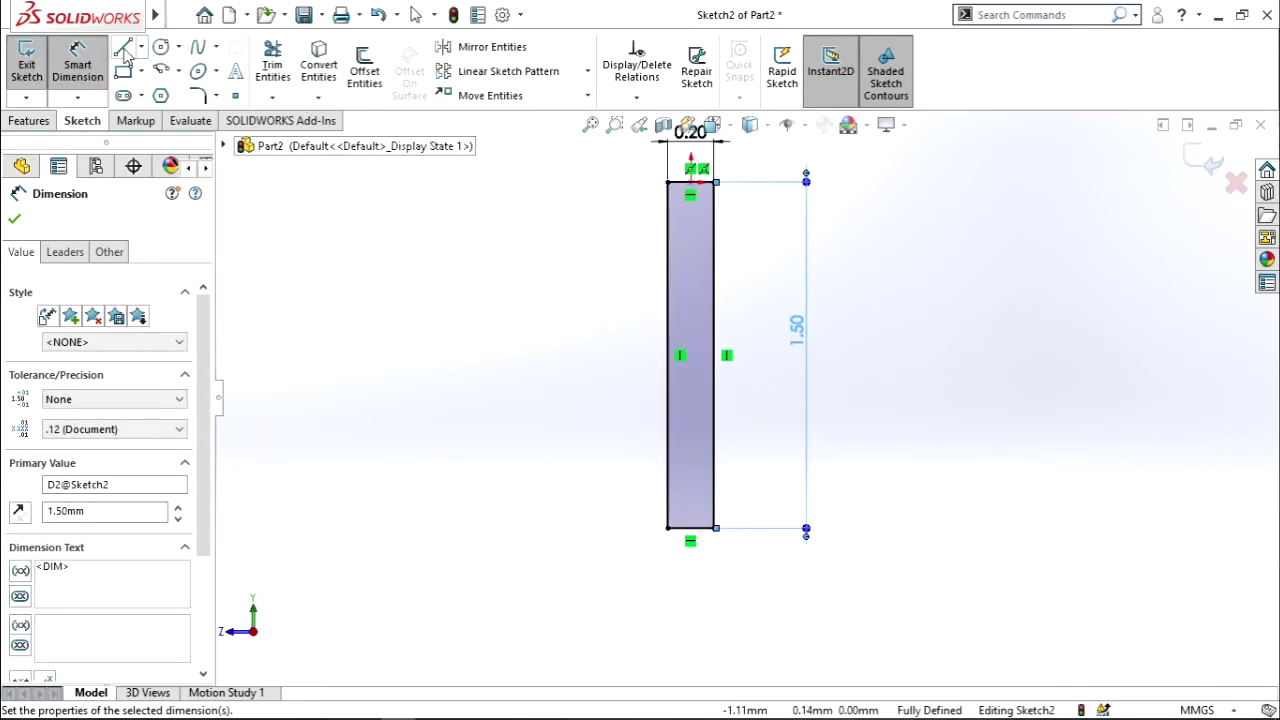
Step: Draw a line from the bottom-edge midpoint up to the rectangle's right side
{"action": "left_click", "coordinate": [124, 52]}
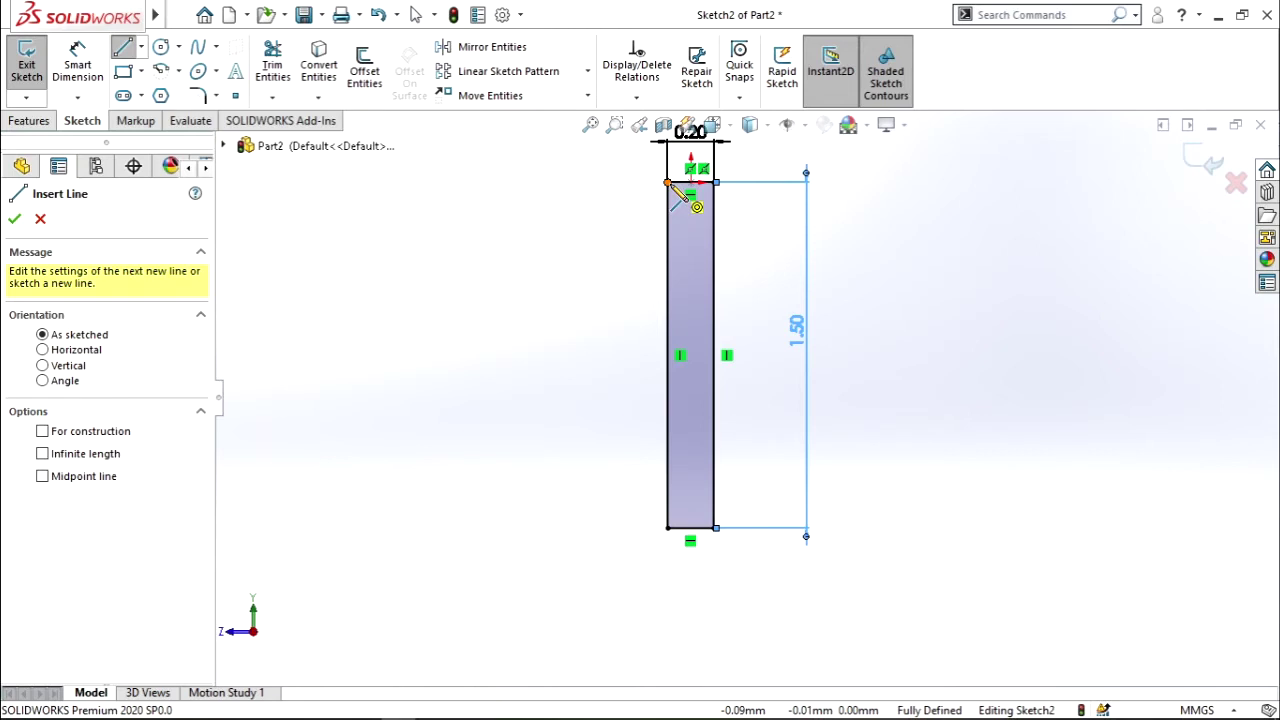
{"action": "key", "text": "Escape"}
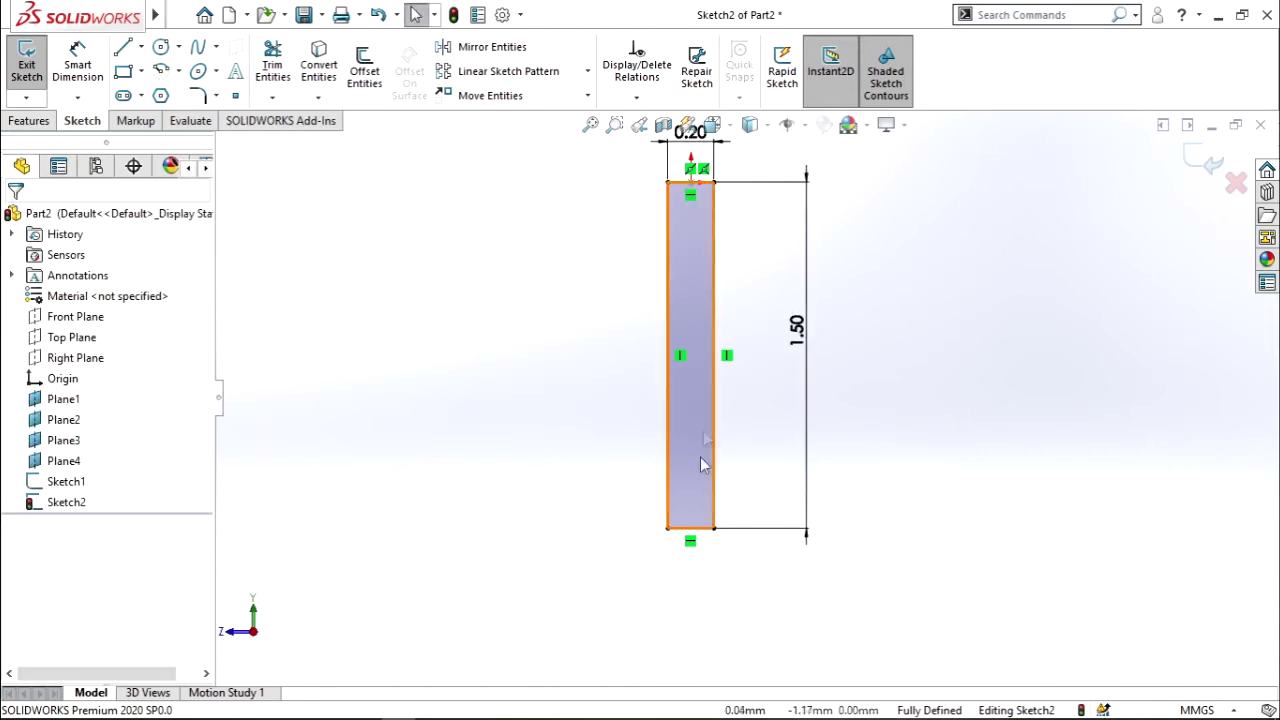
{"action": "scroll", "coordinate": [680, 470], "scroll_direction": "down", "scroll_amount": 2}
{"action": "left_click", "coordinate": [123, 50]}
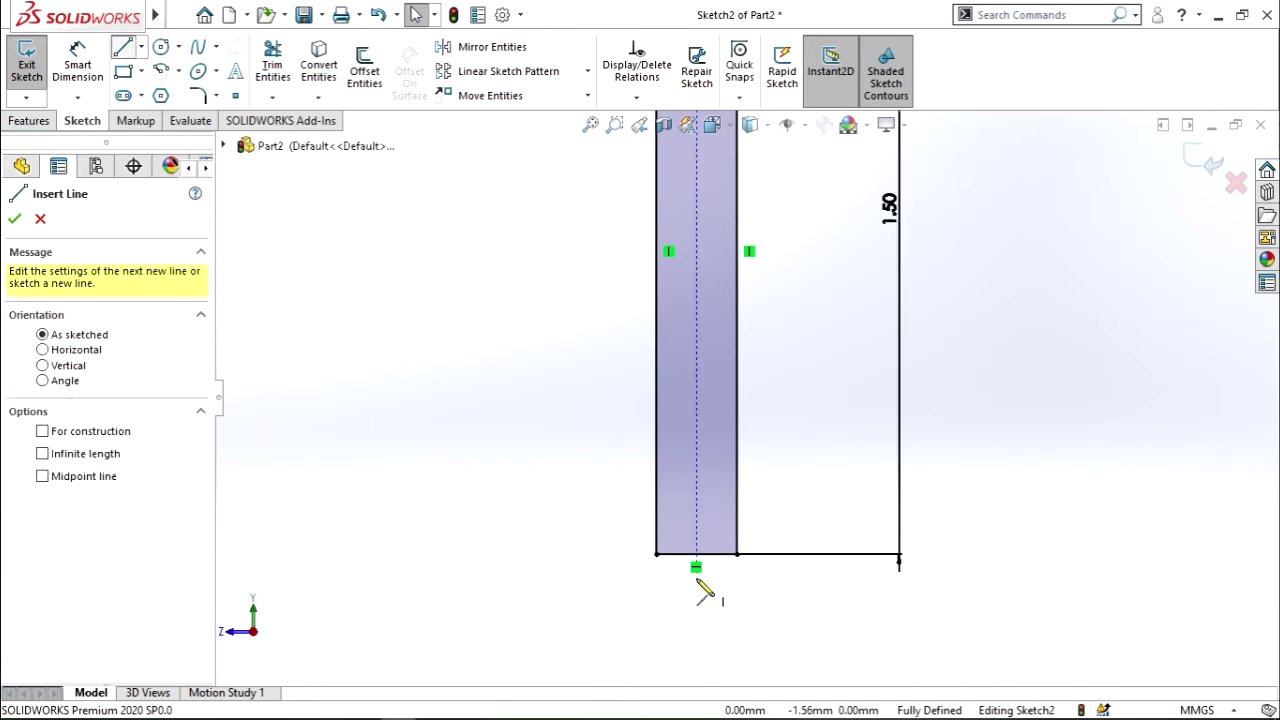
{"action": "left_click", "coordinate": [696, 553]}
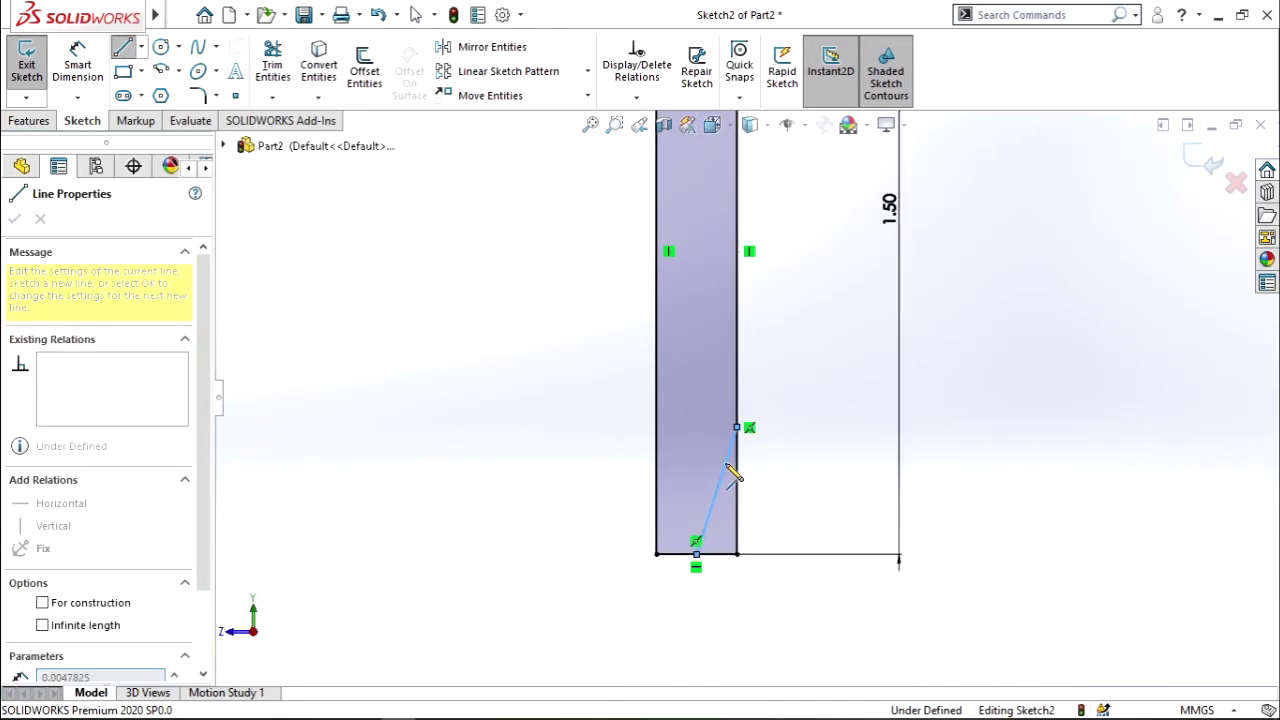
{"action": "left_click", "coordinate": [737, 428]}
{"action": "key", "text": "Escape"}
{"action": "key", "text": "Escape"}
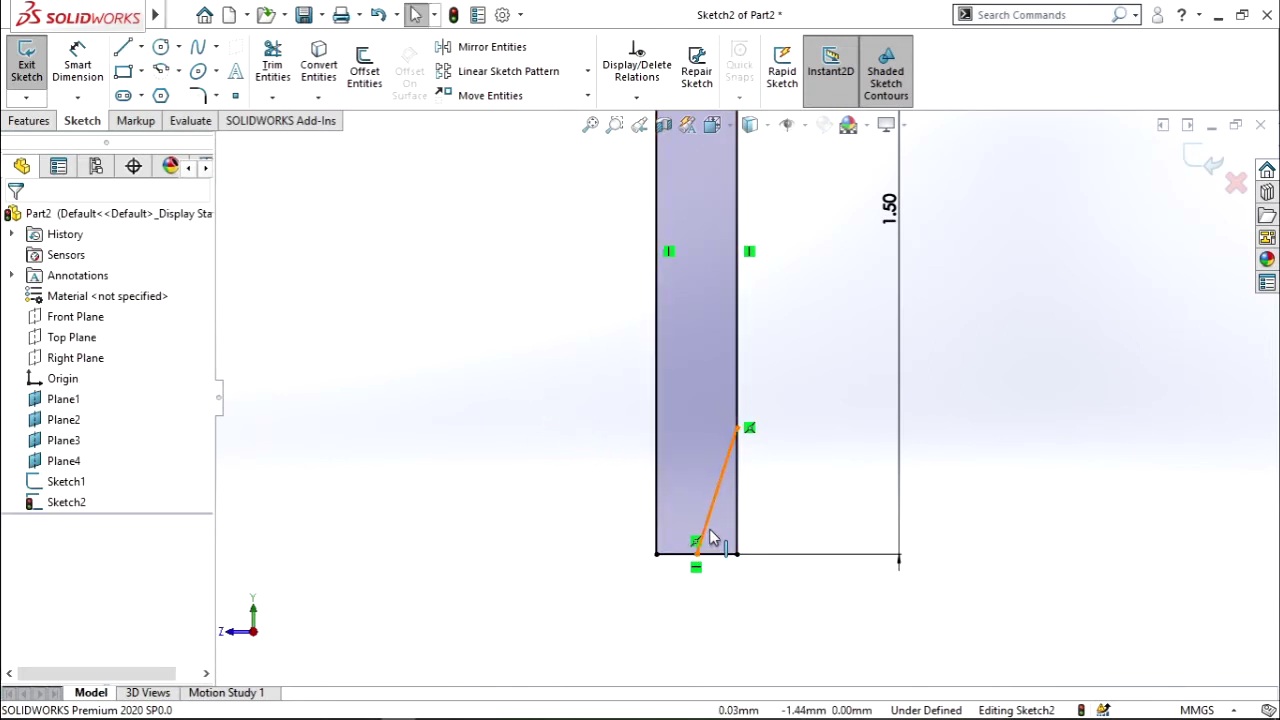
Step: Draw the matching line from the tip to the left side and select both upper endpoints
{"action": "left_click", "coordinate": [85, 62]}
{"action": "left_click", "coordinate": [122, 48]}
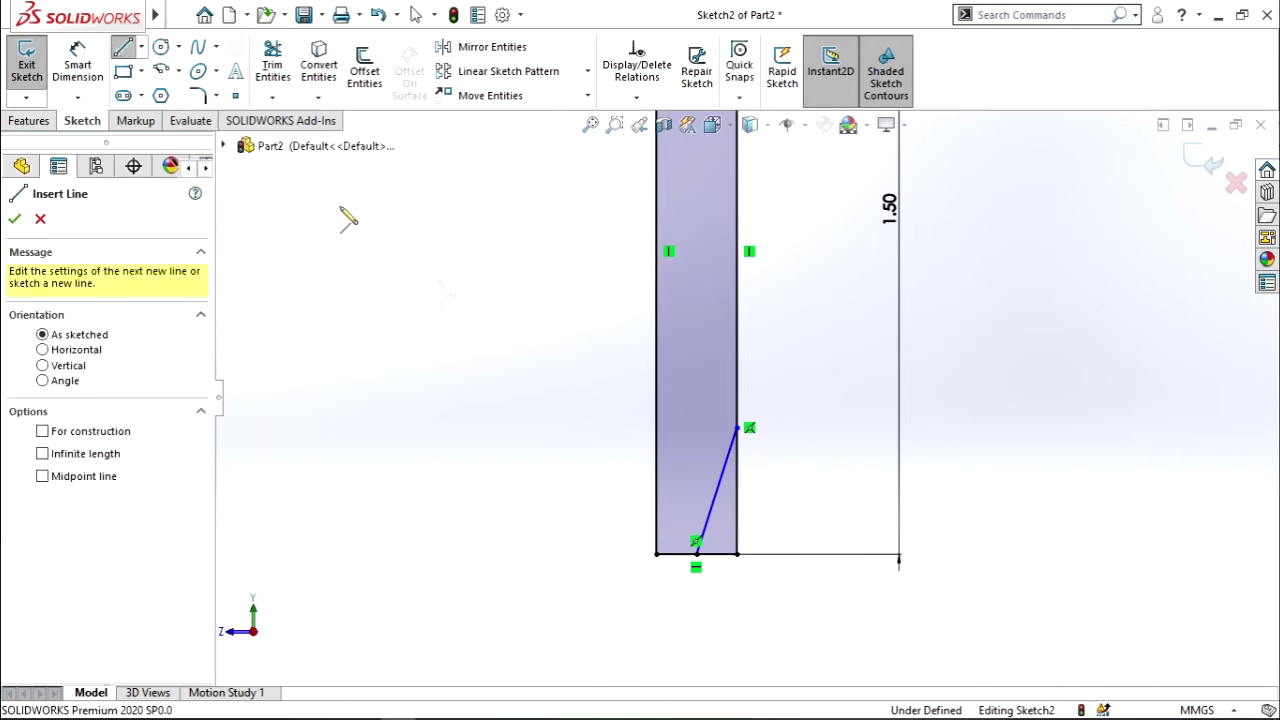
{"action": "left_click", "coordinate": [697, 540]}
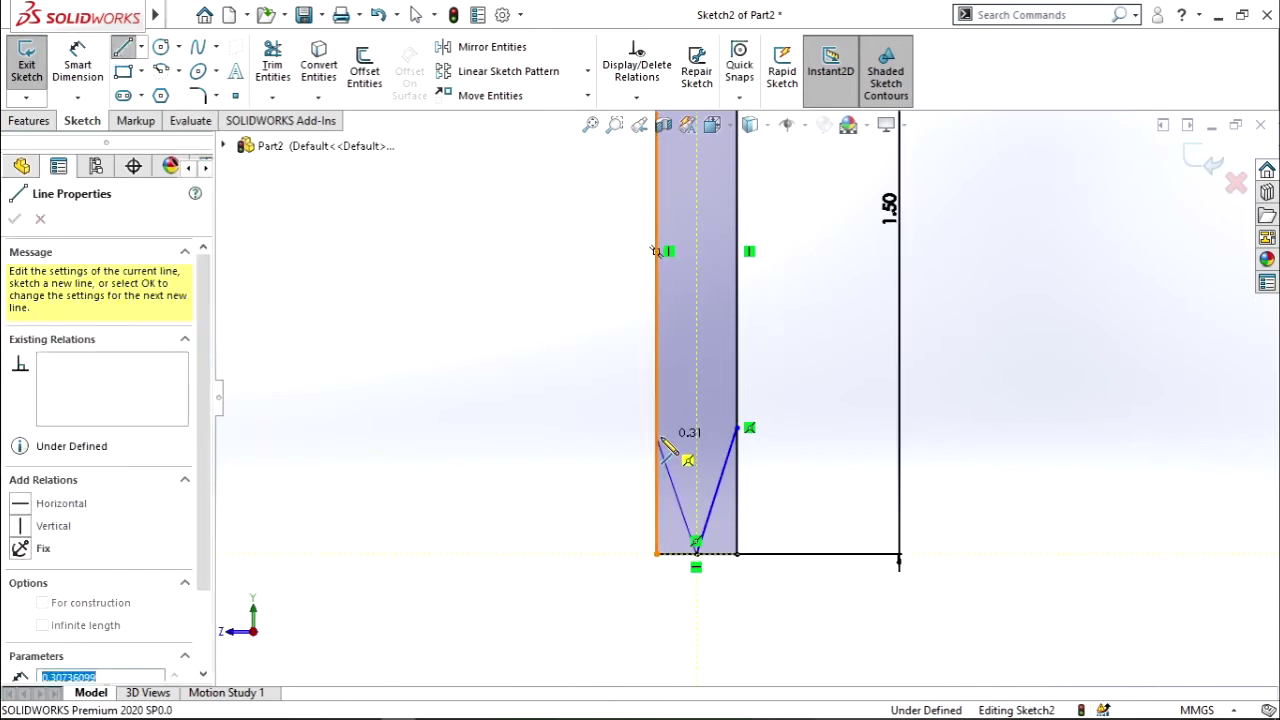
{"action": "double_click", "coordinate": [657, 437]}
{"action": "key", "text": "Escape"}
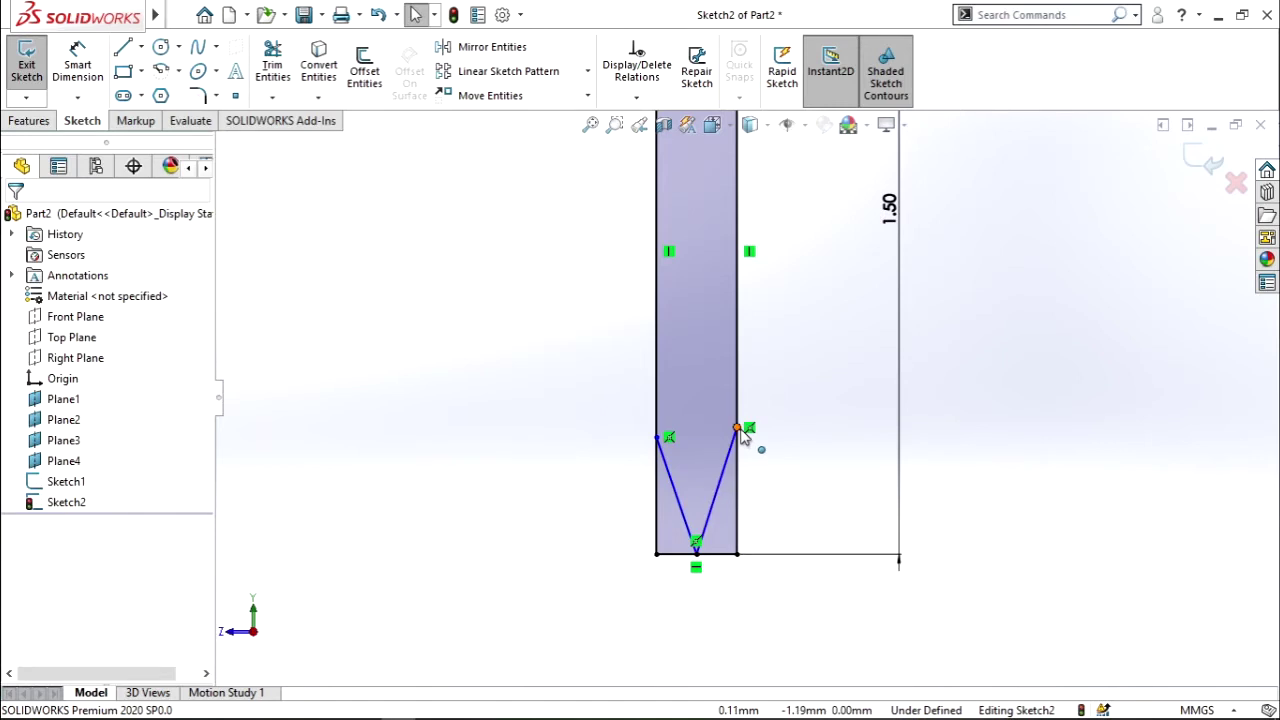
{"action": "left_click", "coordinate": [659, 440]}
{"action": "left_click", "coordinate": [664, 437], "text": "ctrl"}
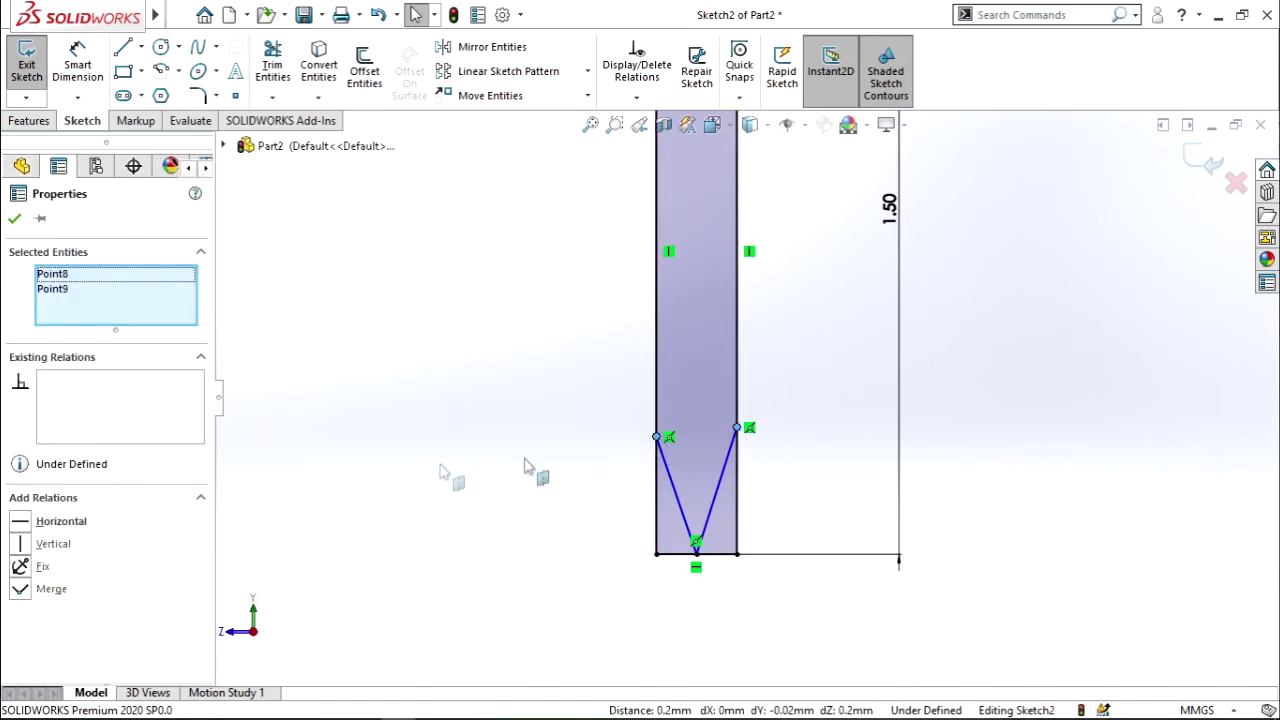
Step: Make the V's upper endpoints horizontal and dimension them 0.4 mm above the bottom corner
{"action": "left_click", "coordinate": [22, 527]}
{"action": "left_click", "coordinate": [394, 428]}
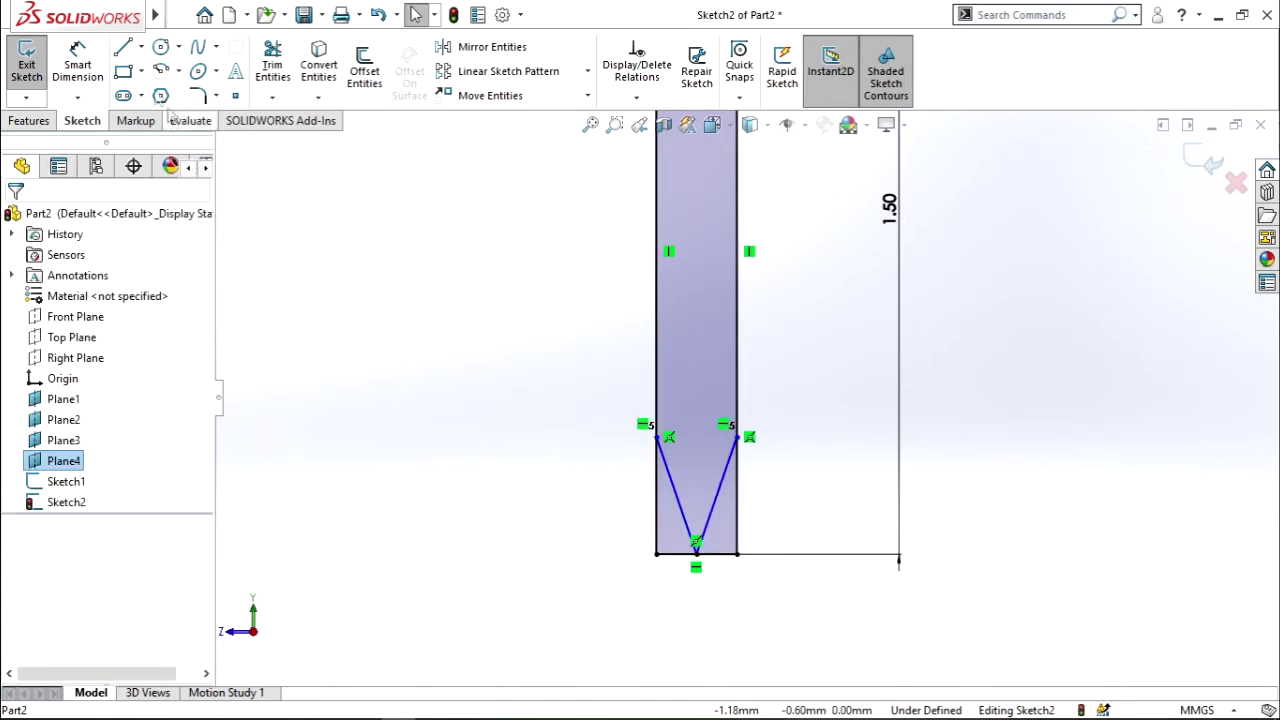
{"action": "left_click", "coordinate": [100, 80]}
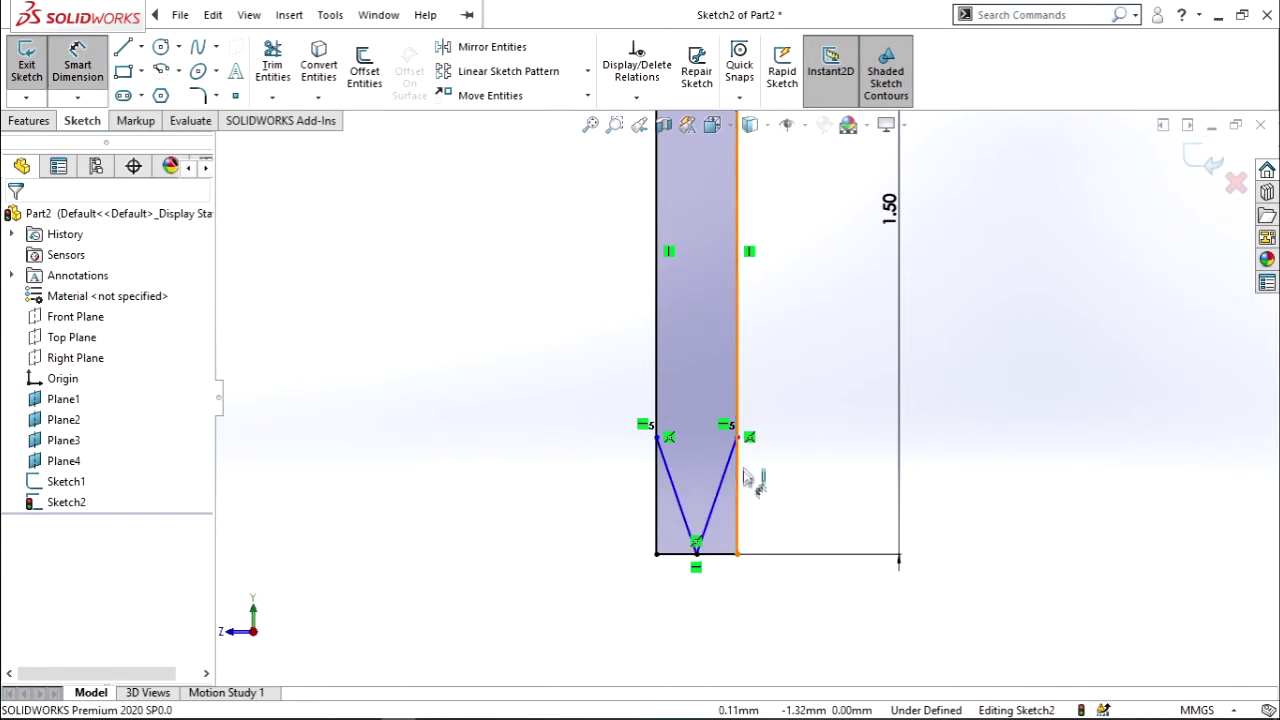
{"action": "left_click", "coordinate": [737, 438]}
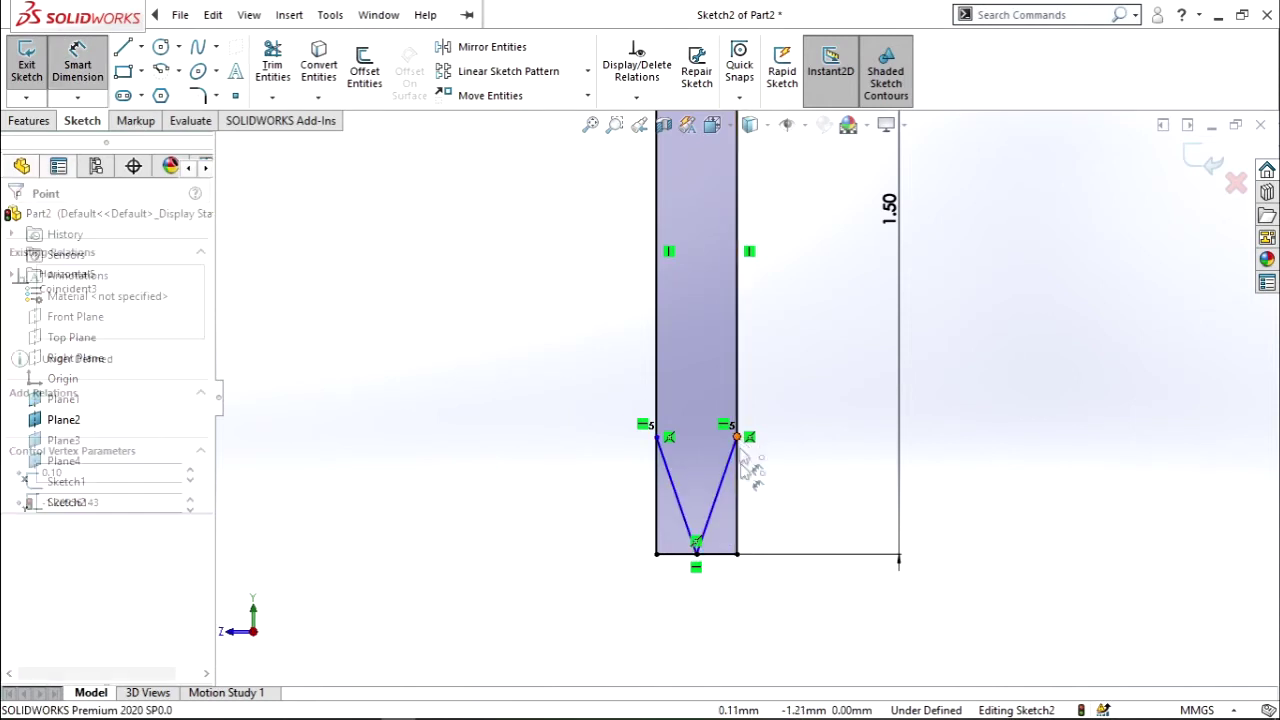
{"action": "left_click", "coordinate": [737, 553]}
{"action": "left_click", "coordinate": [815, 514]}
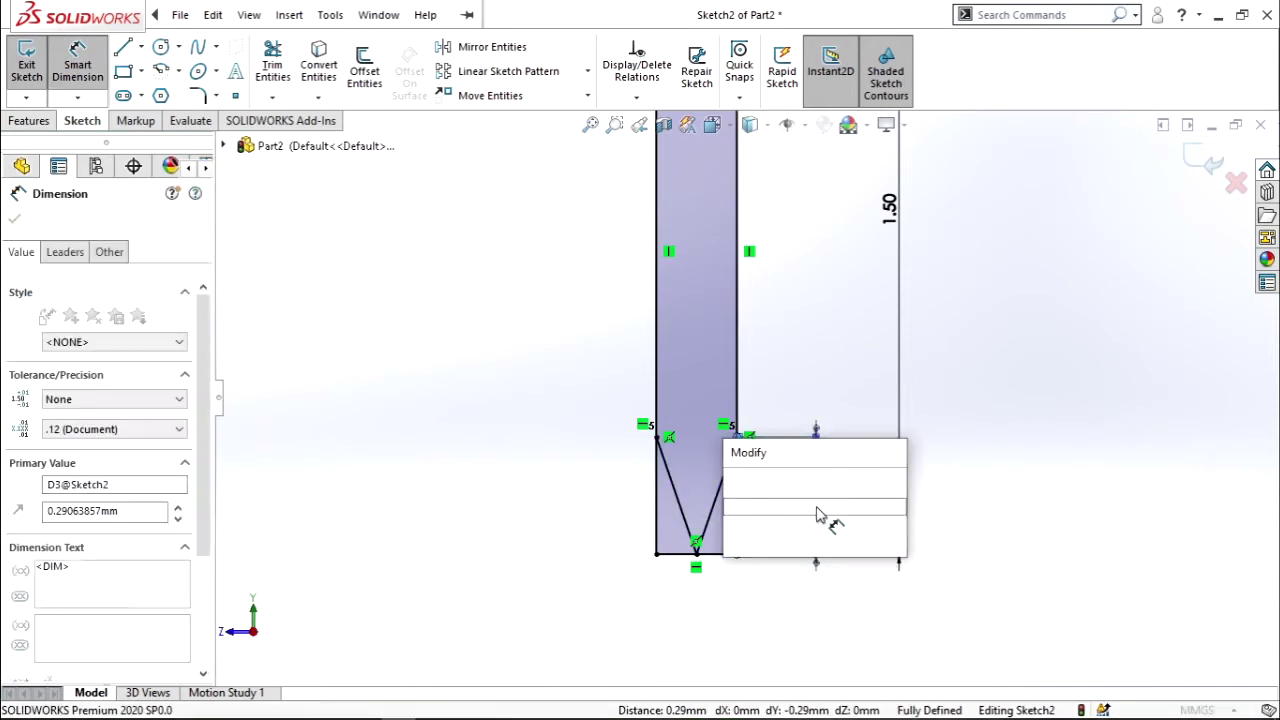
{"action": "type", "text": "0."}
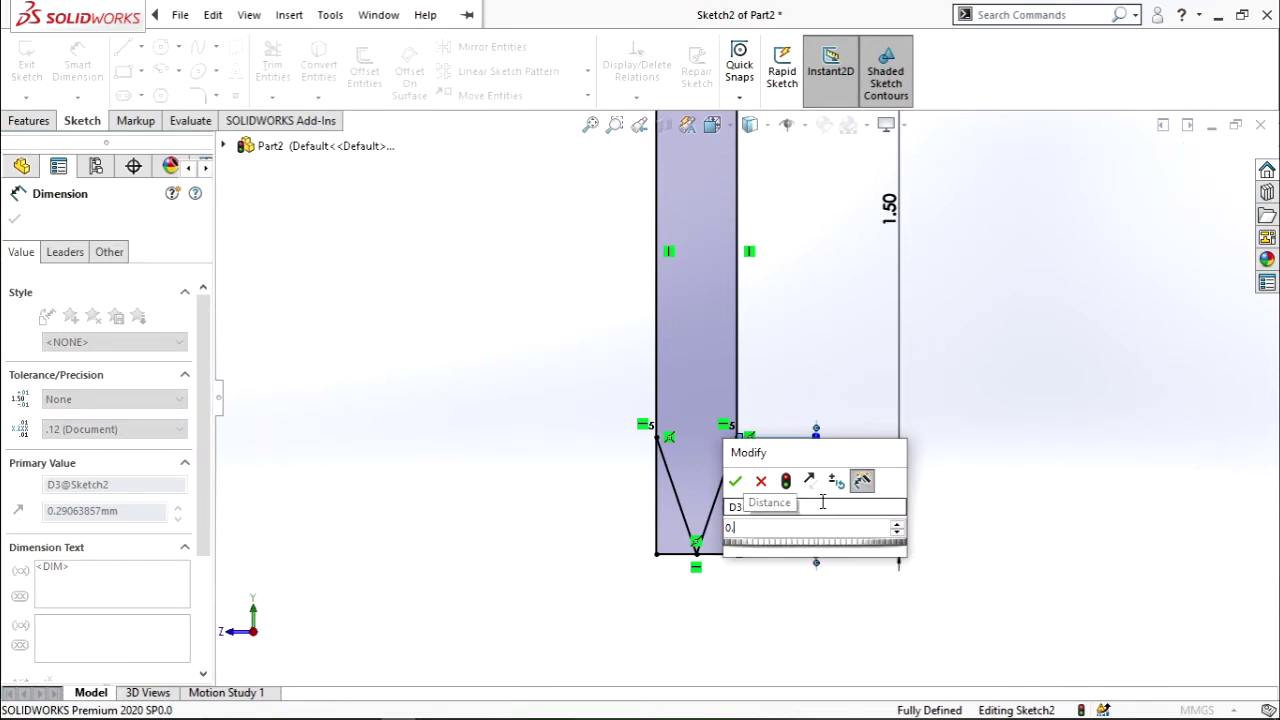
{"action": "type", "text": "4"}
{"action": "key", "text": "Return"}
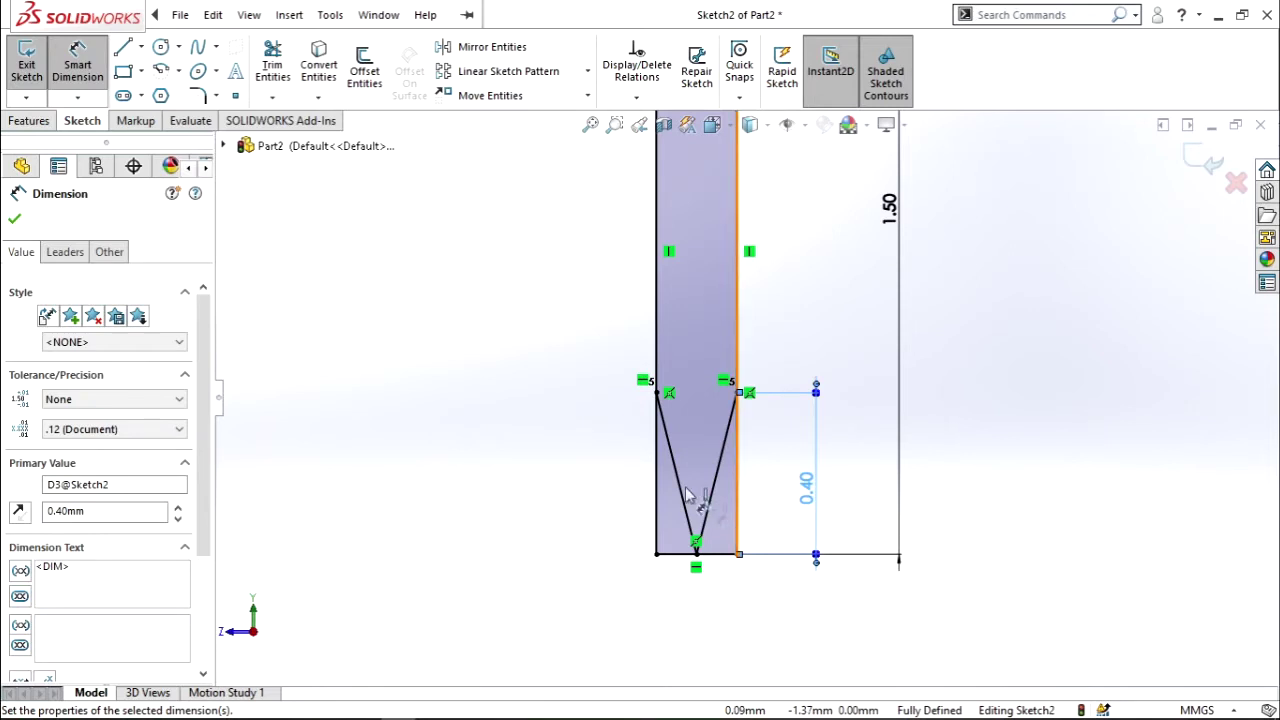
{"action": "left_click", "coordinate": [463, 394]}
Step: Power-trim the bottom edge and lower side segments so the profile ends in a V tip
{"action": "key", "text": "t"}
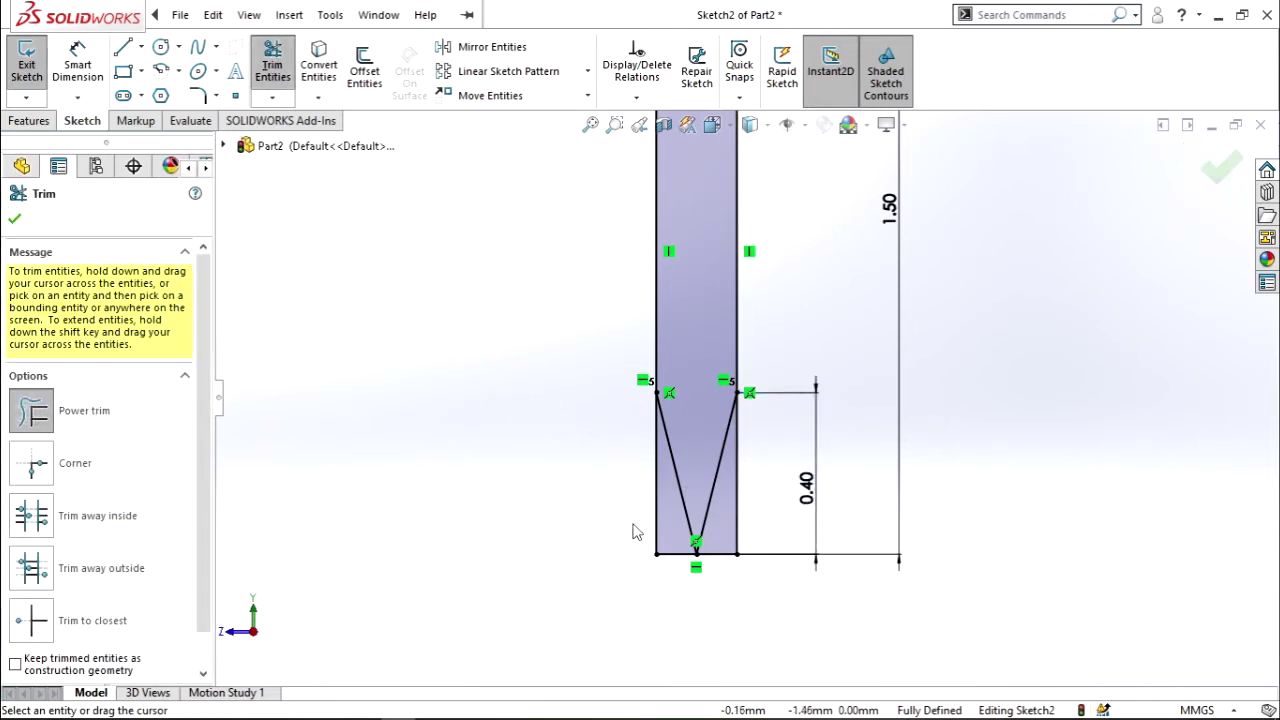
{"action": "mouse_move", "coordinate": [644, 514]}
{"action": "left_mouse_down"}
{"action": "mouse_move", "coordinate": [676, 570]}
{"action": "mouse_move", "coordinate": [744, 510]}
{"action": "left_mouse_up"}
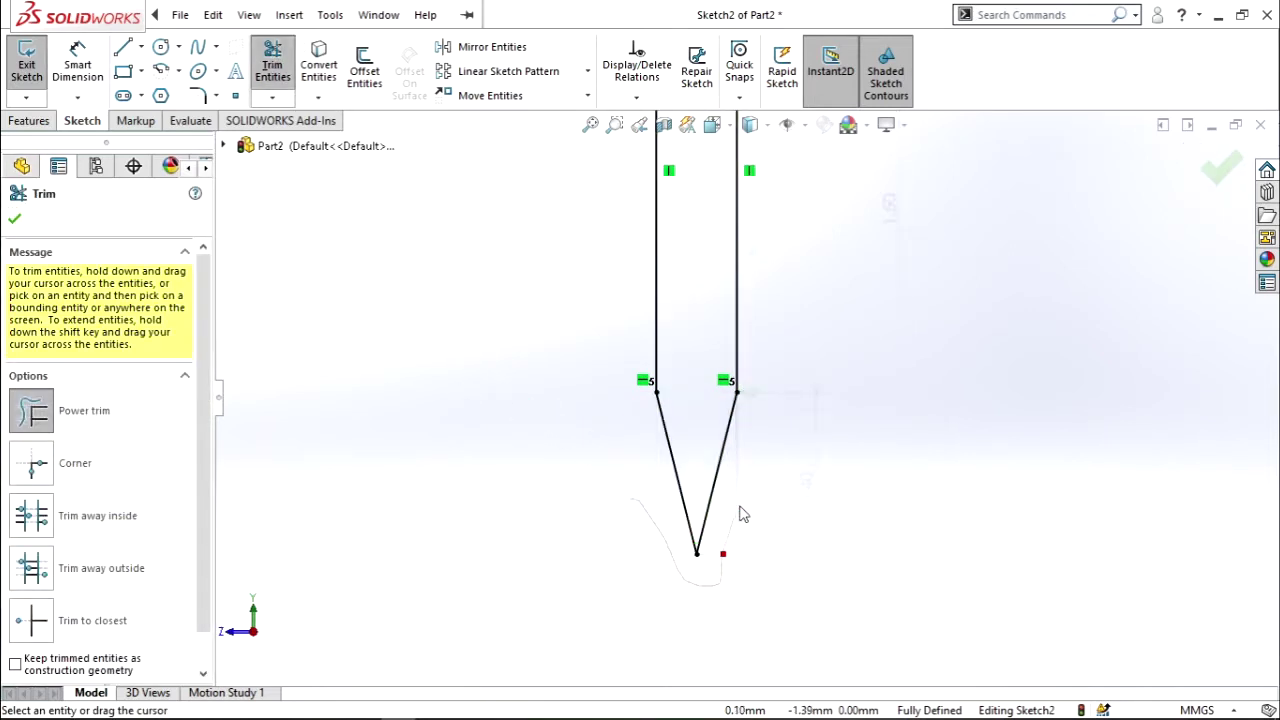
{"action": "key", "text": "ctrl+z"}
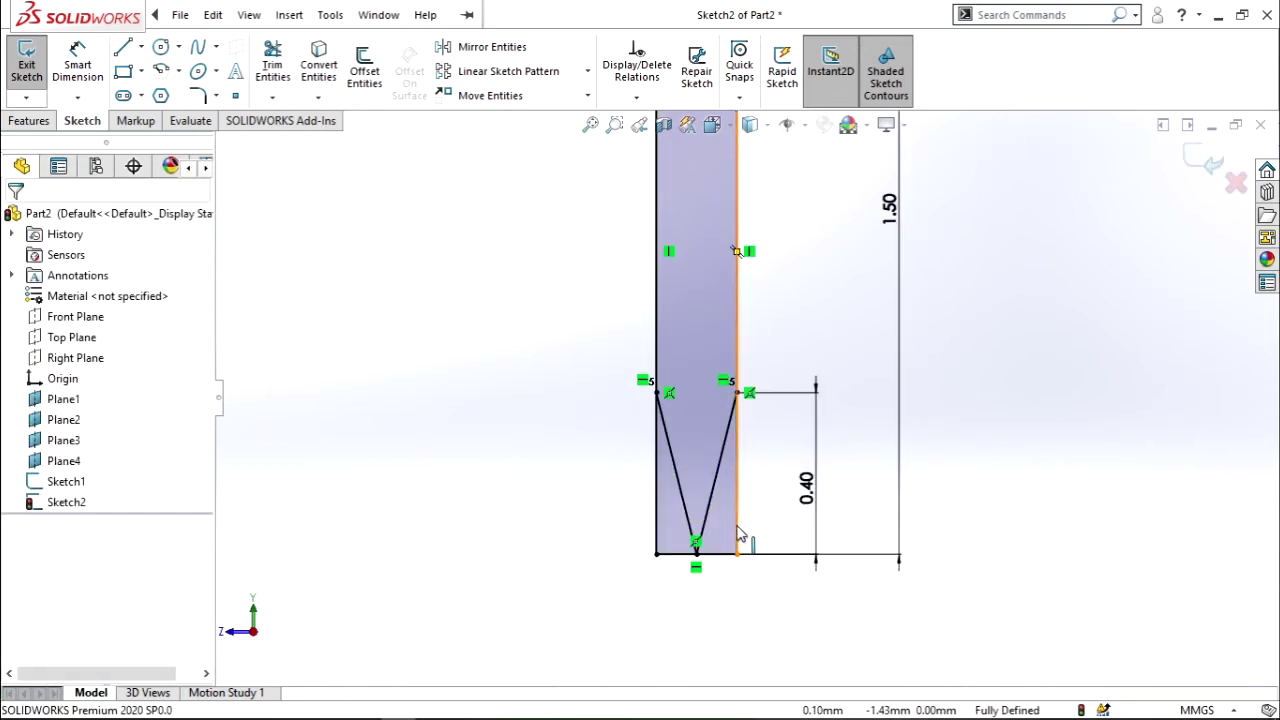
{"action": "left_click", "coordinate": [266, 84]}
{"action": "left_click_drag", "start_coordinate": [634, 504], "coordinate": [700, 571]}
{"action": "mouse_move", "coordinate": [751, 491]}
{"action": "left_mouse_down"}
{"action": "mouse_move", "coordinate": [731, 514]}
{"action": "mouse_move", "coordinate": [487, 195]}
{"action": "left_mouse_up"}
{"action": "left_click_drag", "start_coordinate": [737, 471], "coordinate": [729, 491]}
{"action": "scroll", "coordinate": [737, 500], "scroll_direction": "up", "scroll_amount": 3}
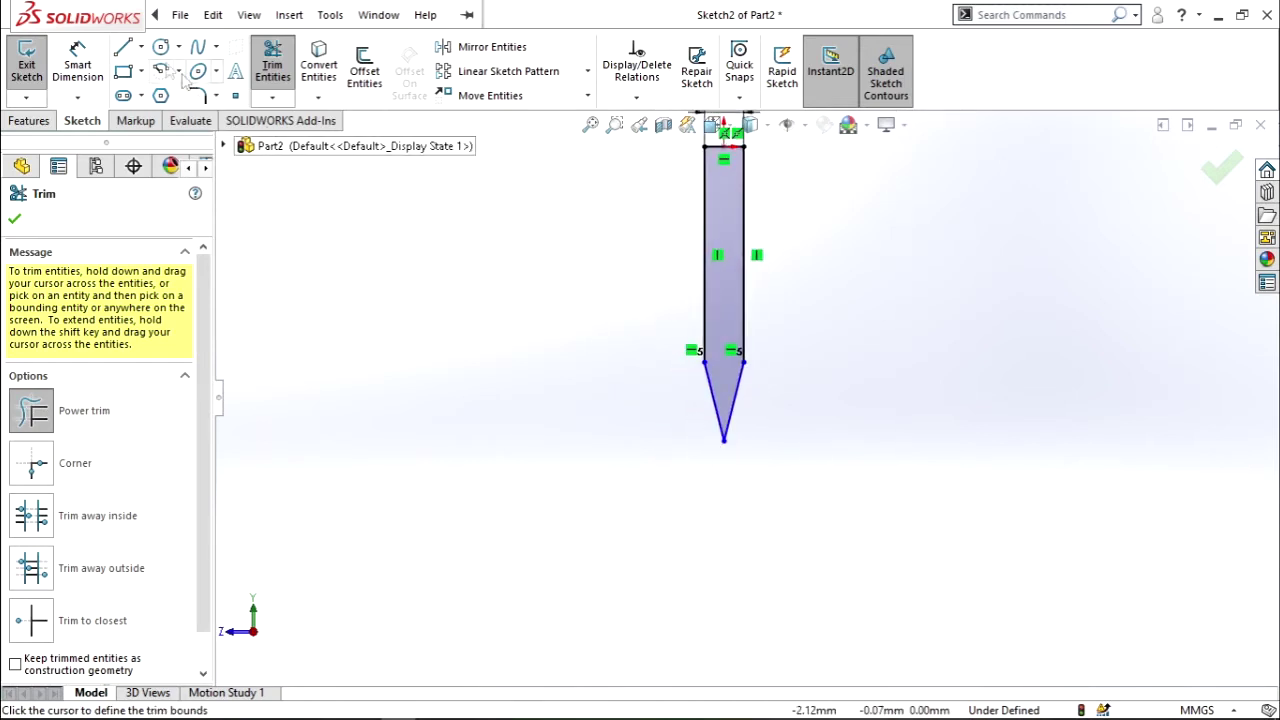
{"action": "left_click", "coordinate": [66, 66]}
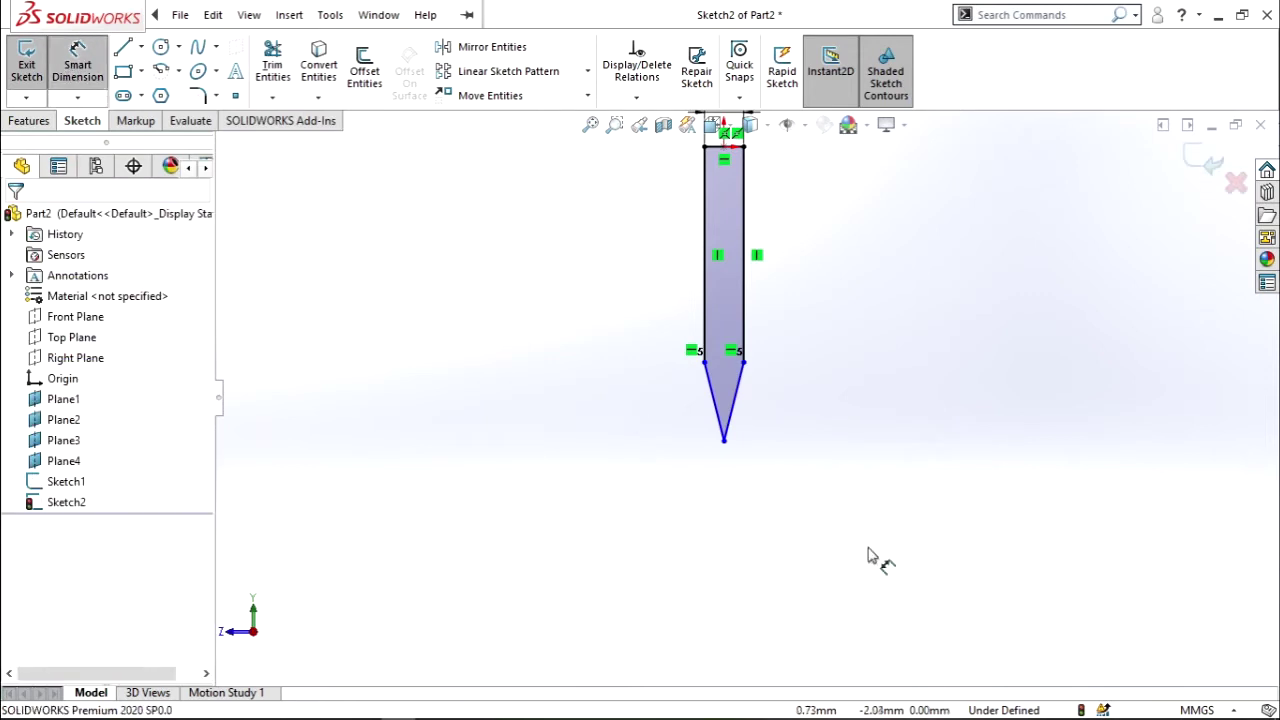
Step: Re-add the 1.50 mm length dimension from the blade tip to its top
{"action": "left_click", "coordinate": [723, 441]}
{"action": "scroll", "coordinate": [757, 457], "scroll_direction": "up", "scroll_amount": 2}
{"action": "scroll", "coordinate": [766, 274], "scroll_direction": "up", "scroll_amount": 2}
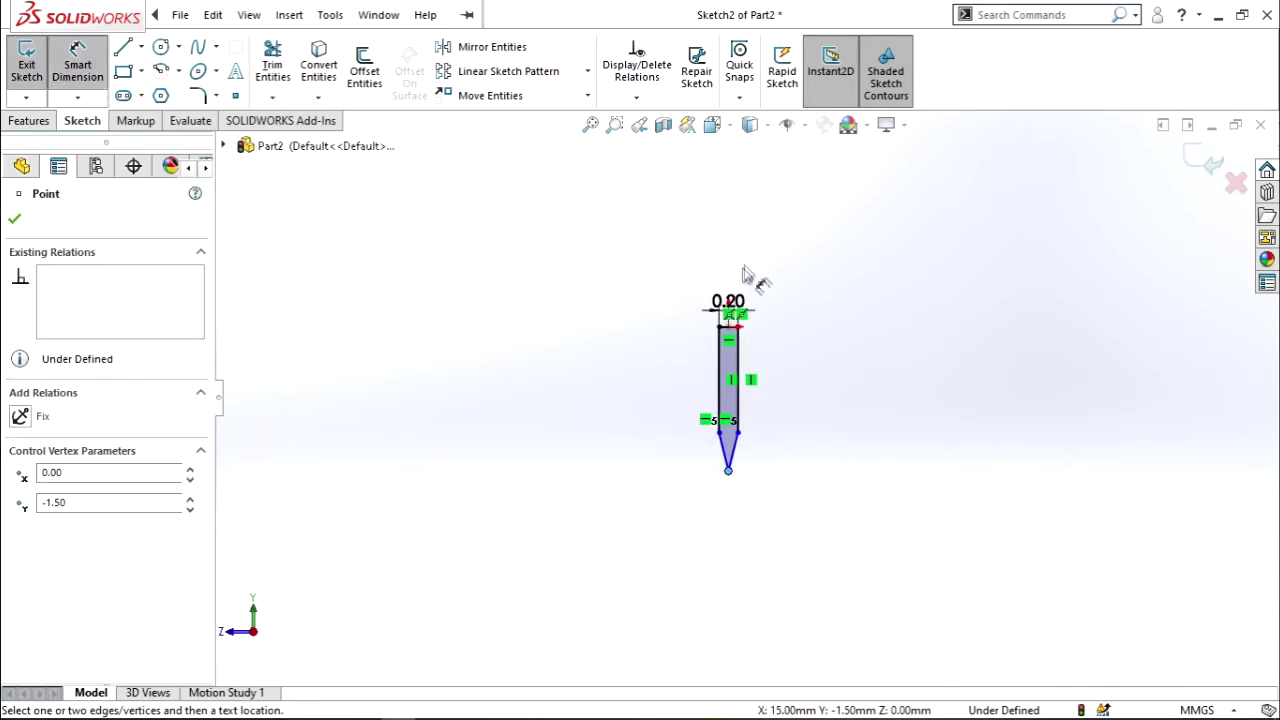
{"action": "scroll", "coordinate": [728, 356], "scroll_direction": "down", "scroll_amount": 3}
{"action": "scroll", "coordinate": [780, 400], "scroll_direction": "down", "scroll_amount": 1}
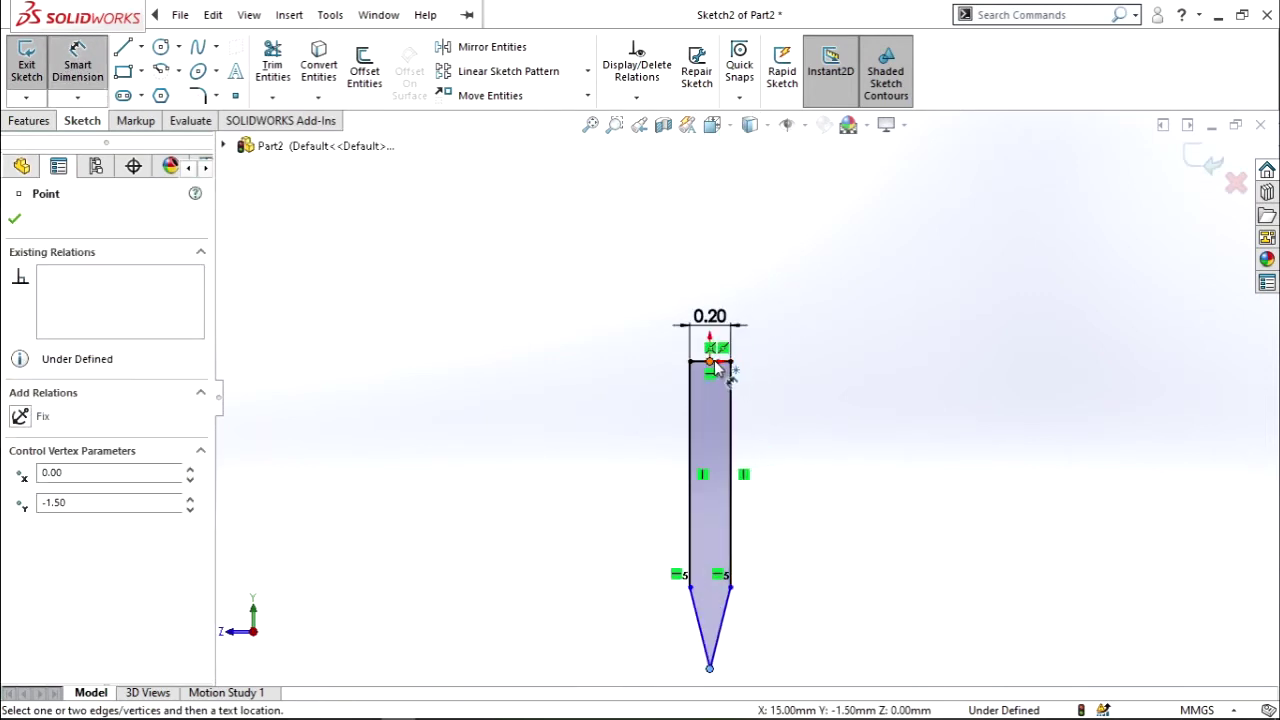
{"action": "left_click", "coordinate": [715, 366]}
{"action": "left_click", "coordinate": [842, 421]}
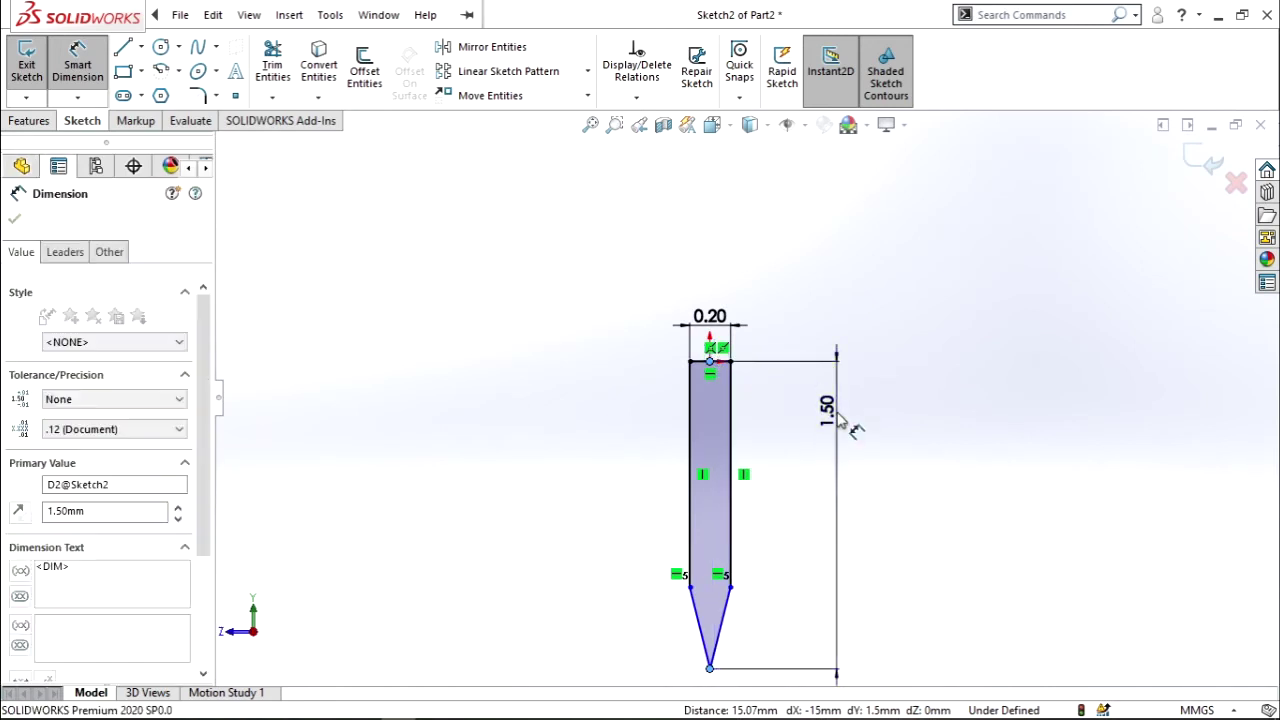
{"action": "left_click", "coordinate": [757, 389]}
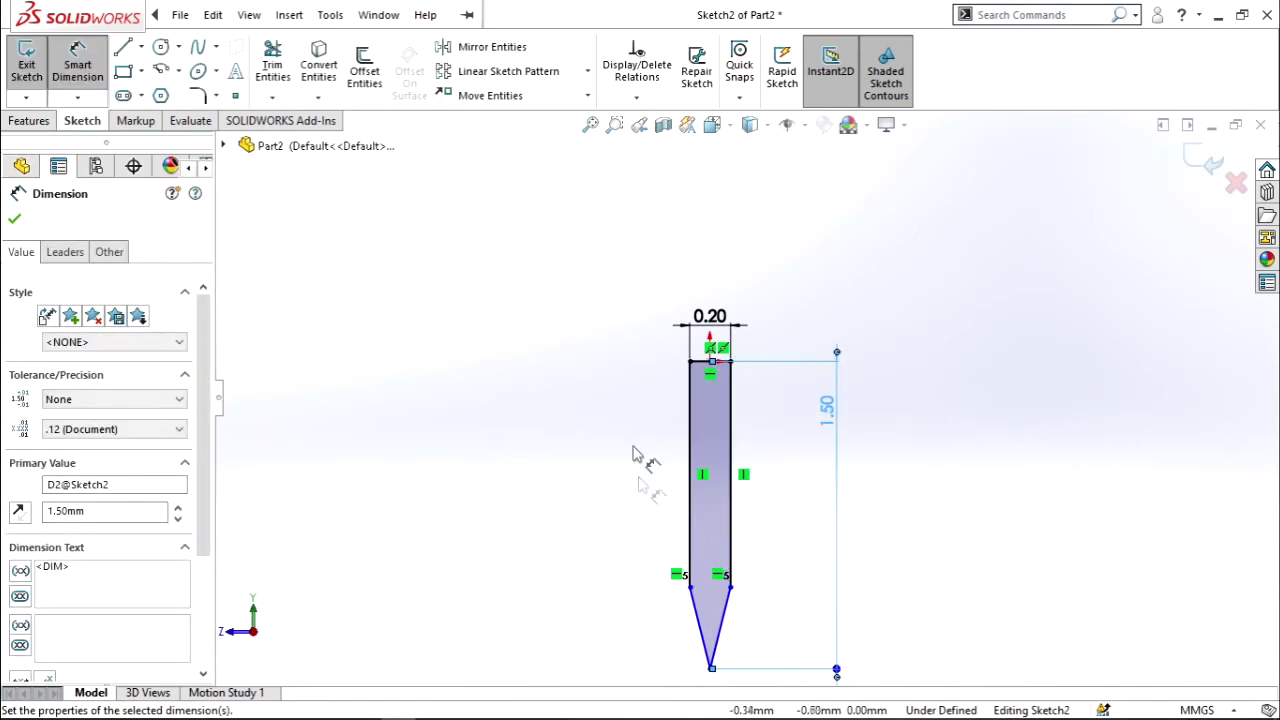
{"action": "key", "text": "Escape"}
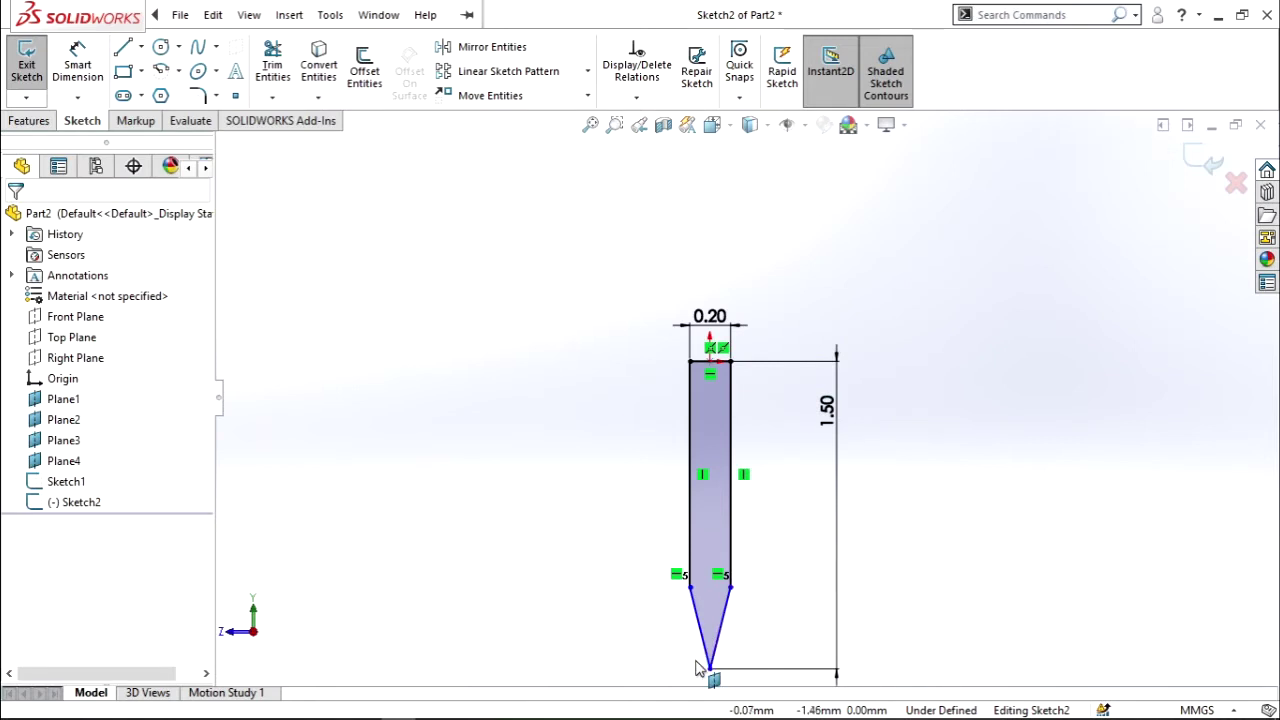
Step: Add a Vertical relation between the blade's tip point and the origin
{"action": "left_click", "coordinate": [710, 669]}
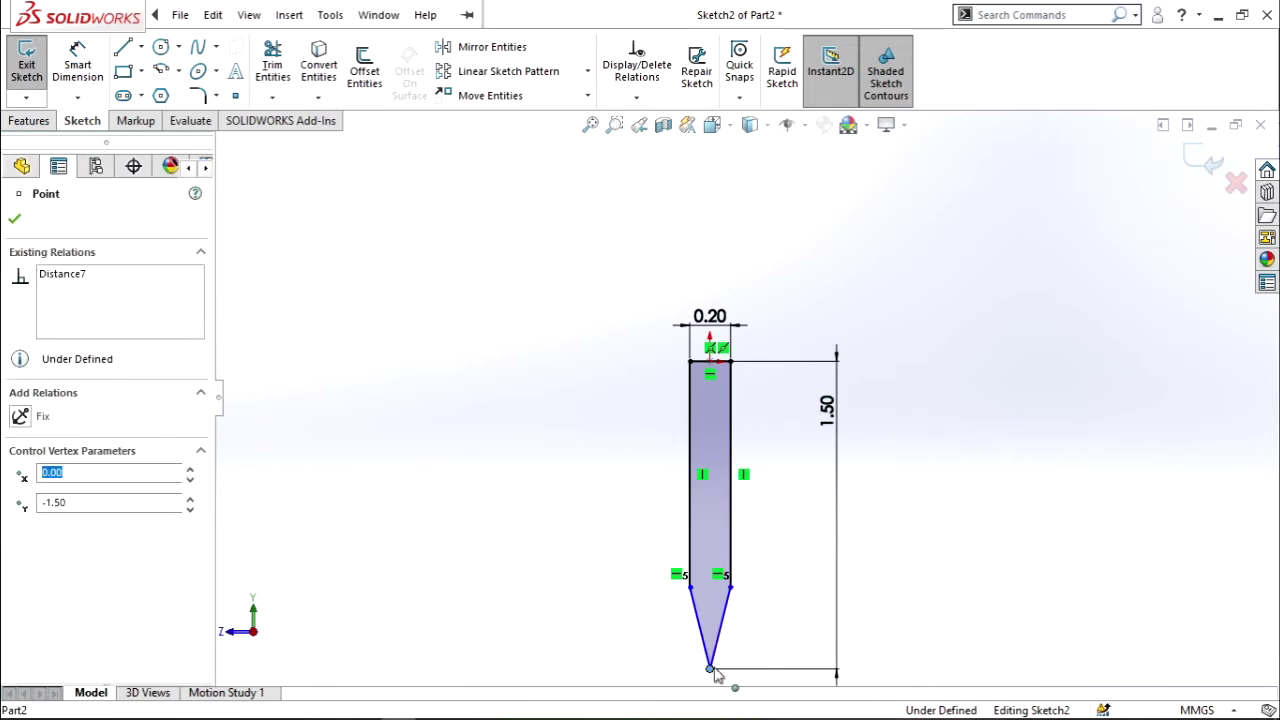
{"action": "left_click", "coordinate": [709, 362], "text": "ctrl"}
{"action": "left_click", "coordinate": [24, 545]}
{"action": "left_click", "coordinate": [429, 452]}
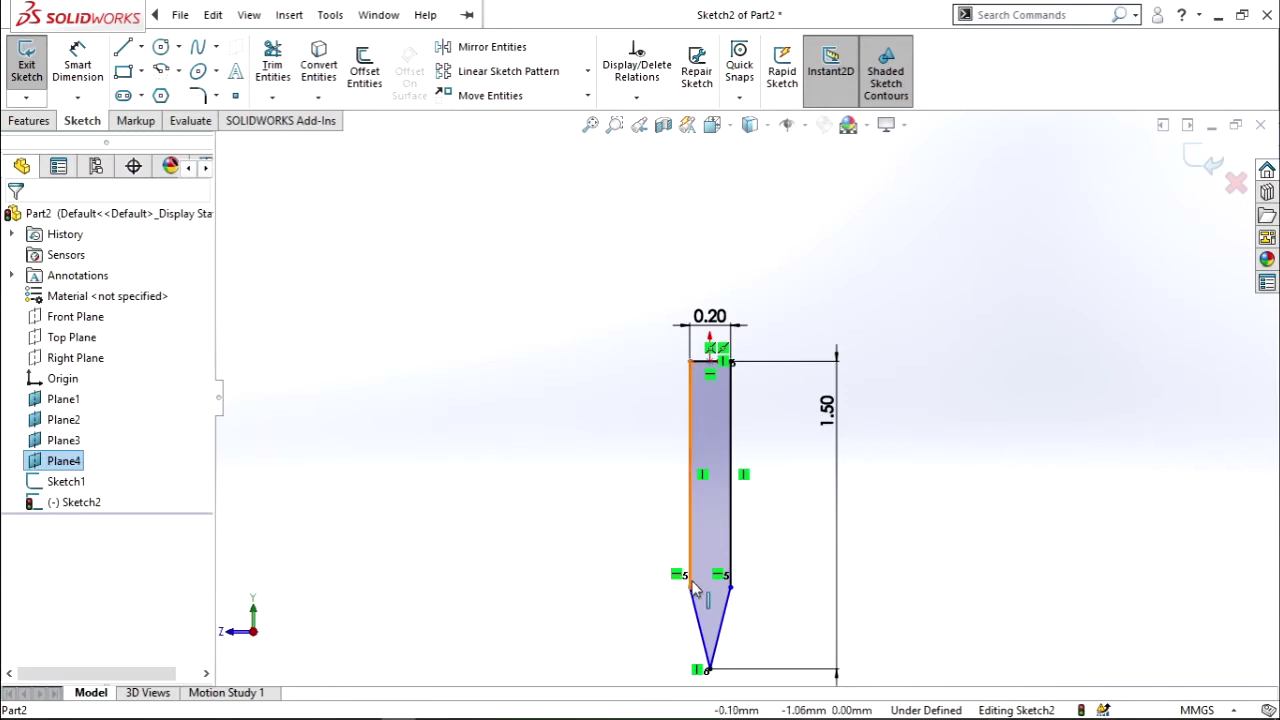
Step: Dimension the tip-to-shoulder length as 0.40 and exit Sketch2
{"action": "left_click", "coordinate": [100, 84]}
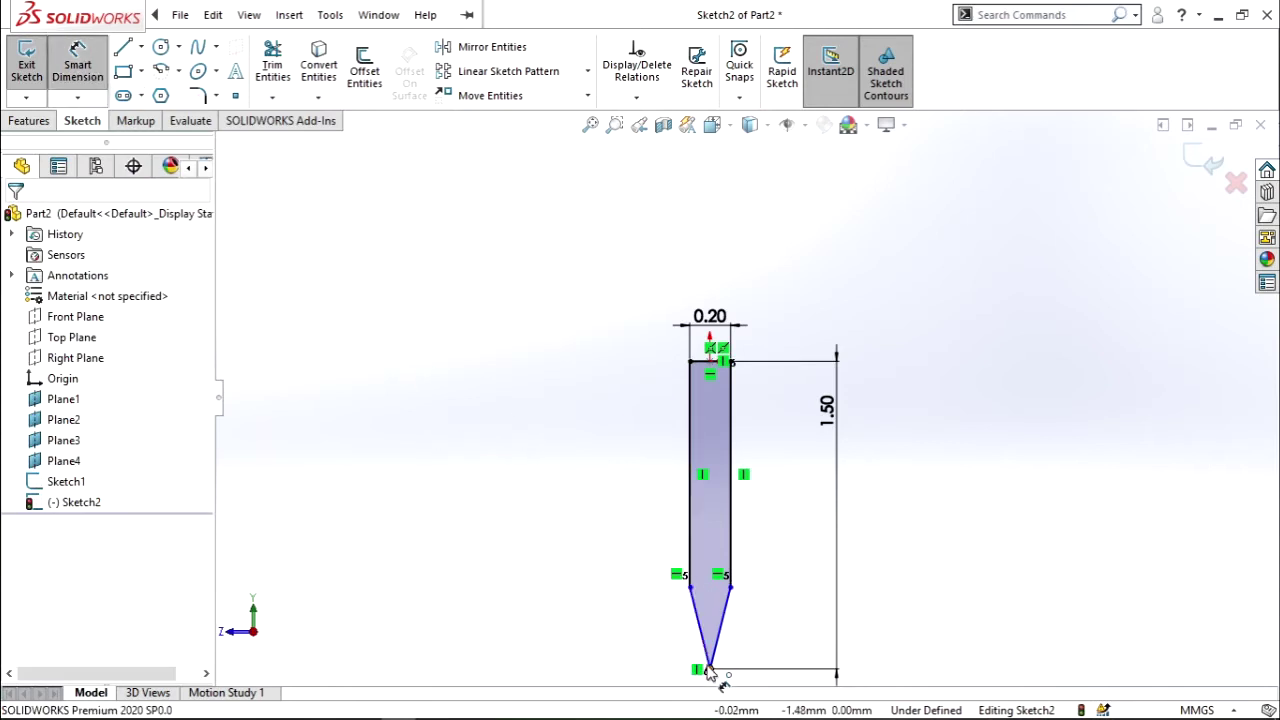
{"action": "left_click", "coordinate": [731, 589]}
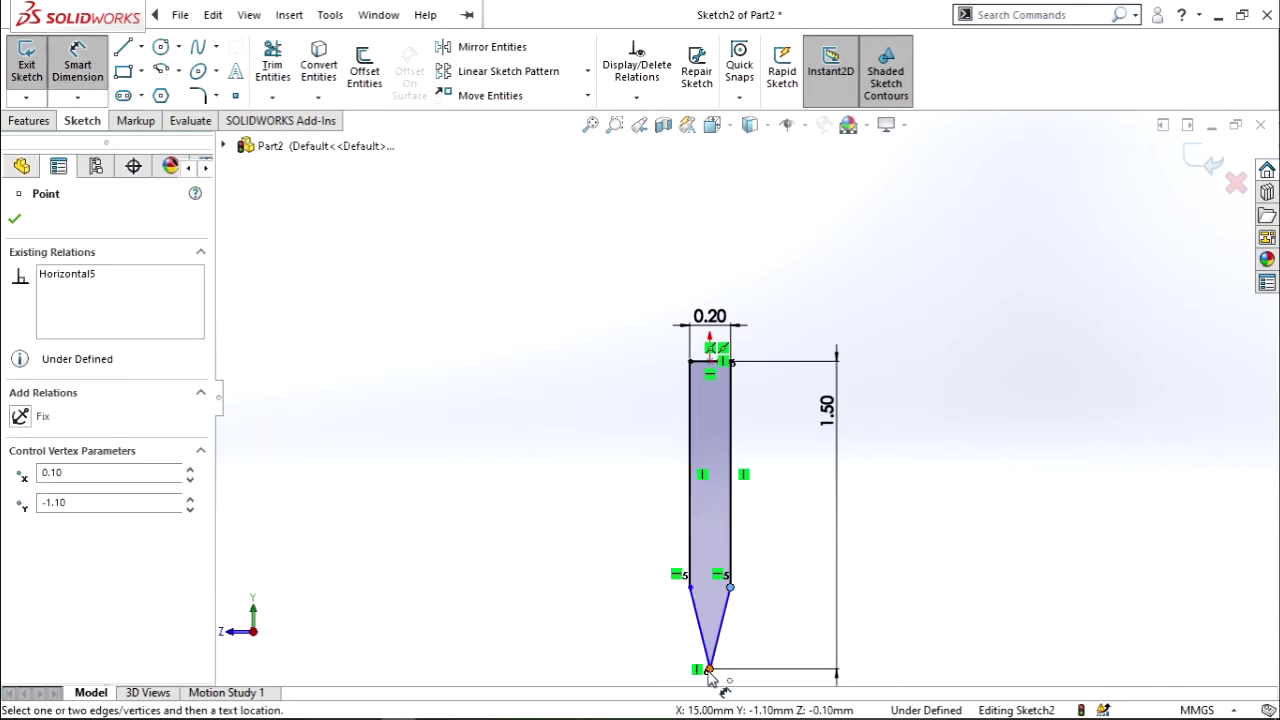
{"action": "left_click", "coordinate": [708, 668]}
{"action": "left_click", "coordinate": [765, 640]}
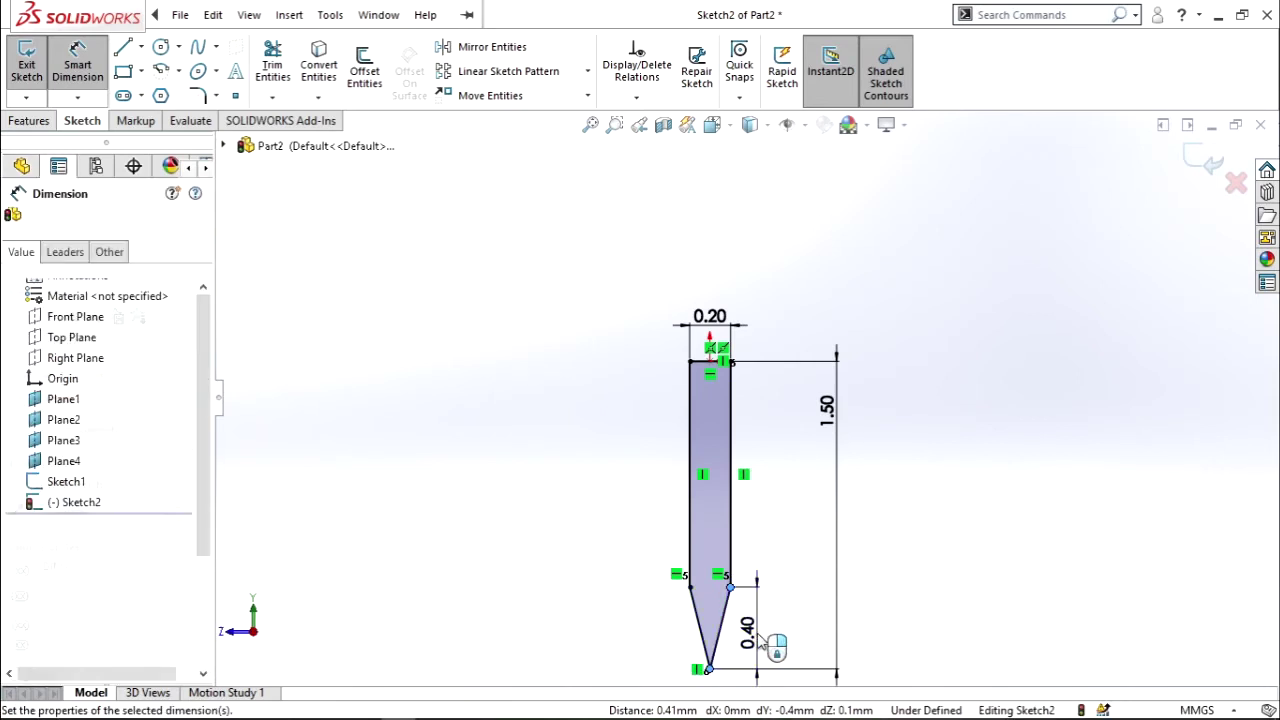
{"action": "left_click", "coordinate": [677, 607]}
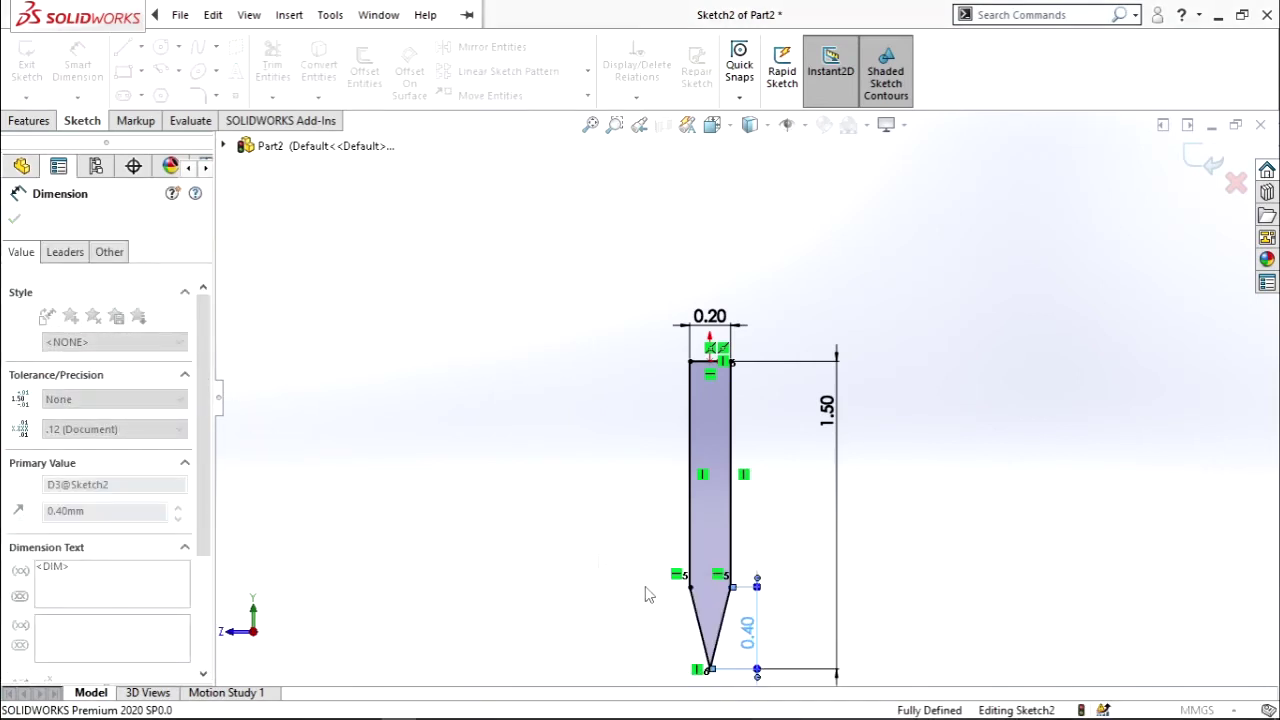
{"action": "left_click", "coordinate": [14, 218]}
{"action": "scroll", "coordinate": [591, 486], "scroll_direction": "up", "scroll_amount": 2}
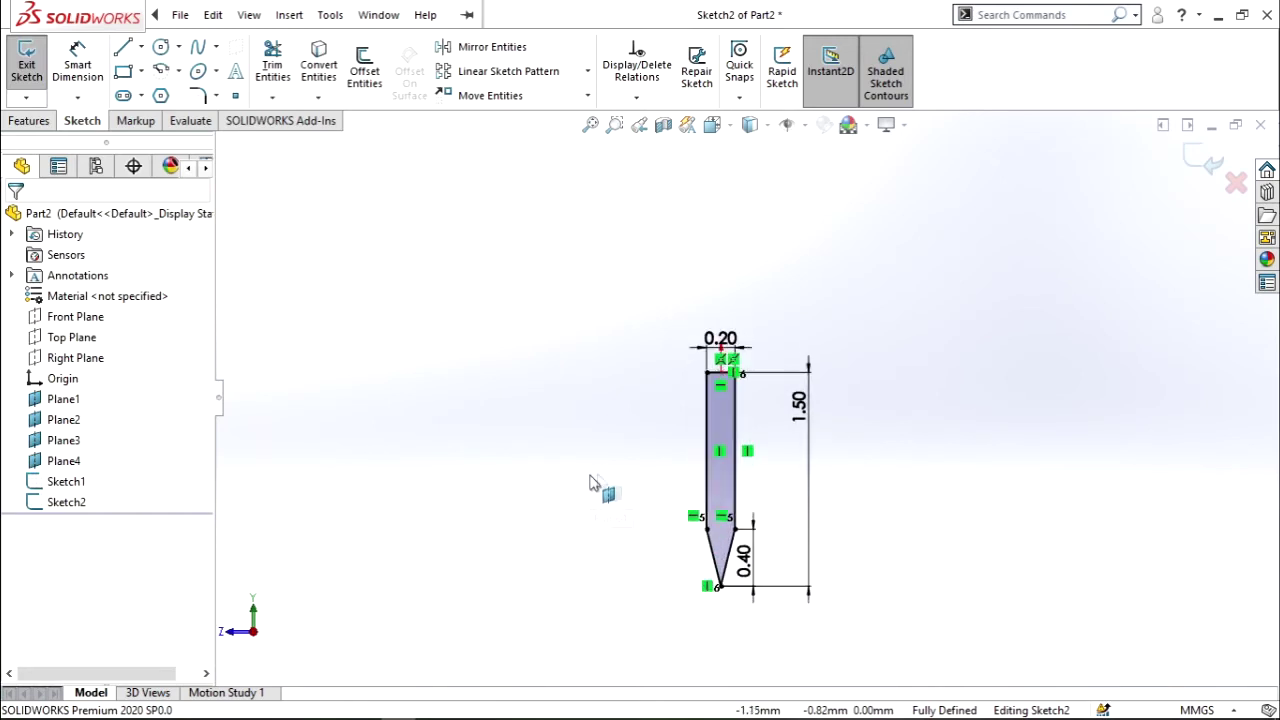
{"action": "scroll", "coordinate": [606, 517], "scroll_direction": "down", "scroll_amount": 3}
{"action": "left_click", "coordinate": [1212, 162]}
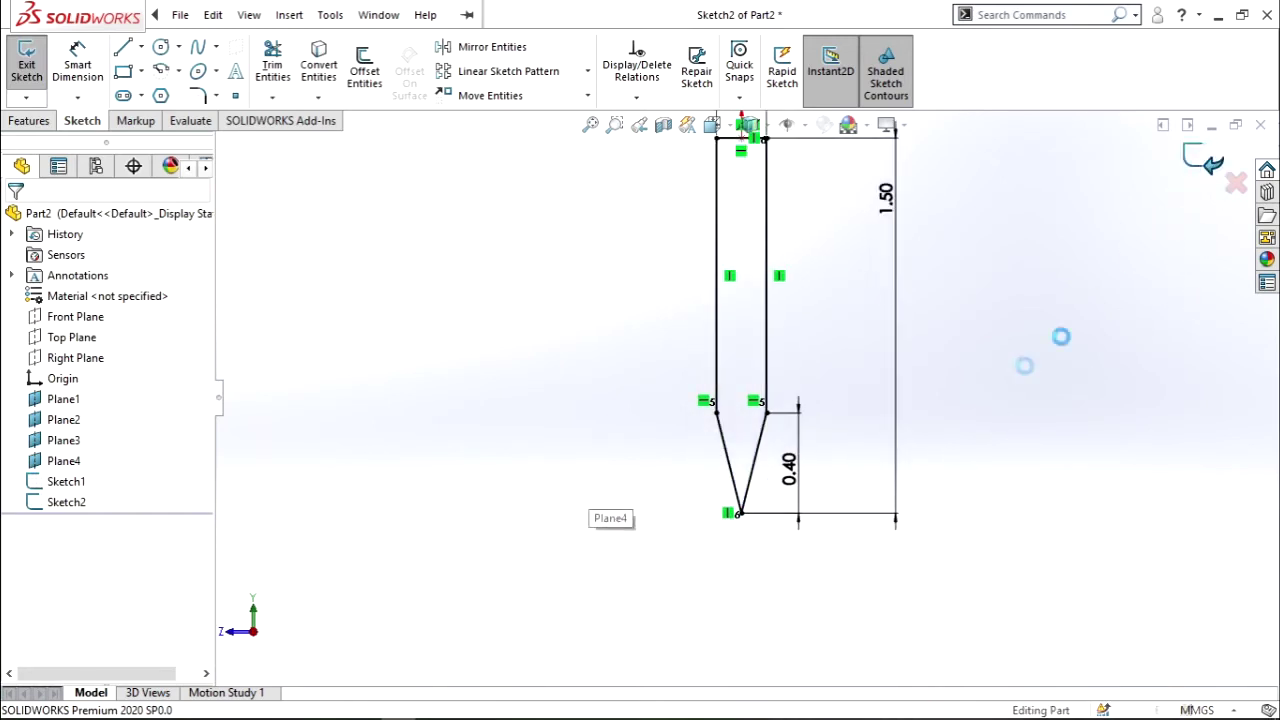
Step: Start Sketch3 on Plane2, viewed normal to the plane
{"action": "mouse_move", "coordinate": [481, 413]}
{"action": "middle_mouse_down"}
{"action": "mouse_move", "coordinate": [487, 431]}
{"action": "mouse_move", "coordinate": [467, 431]}
{"action": "middle_mouse_up"}
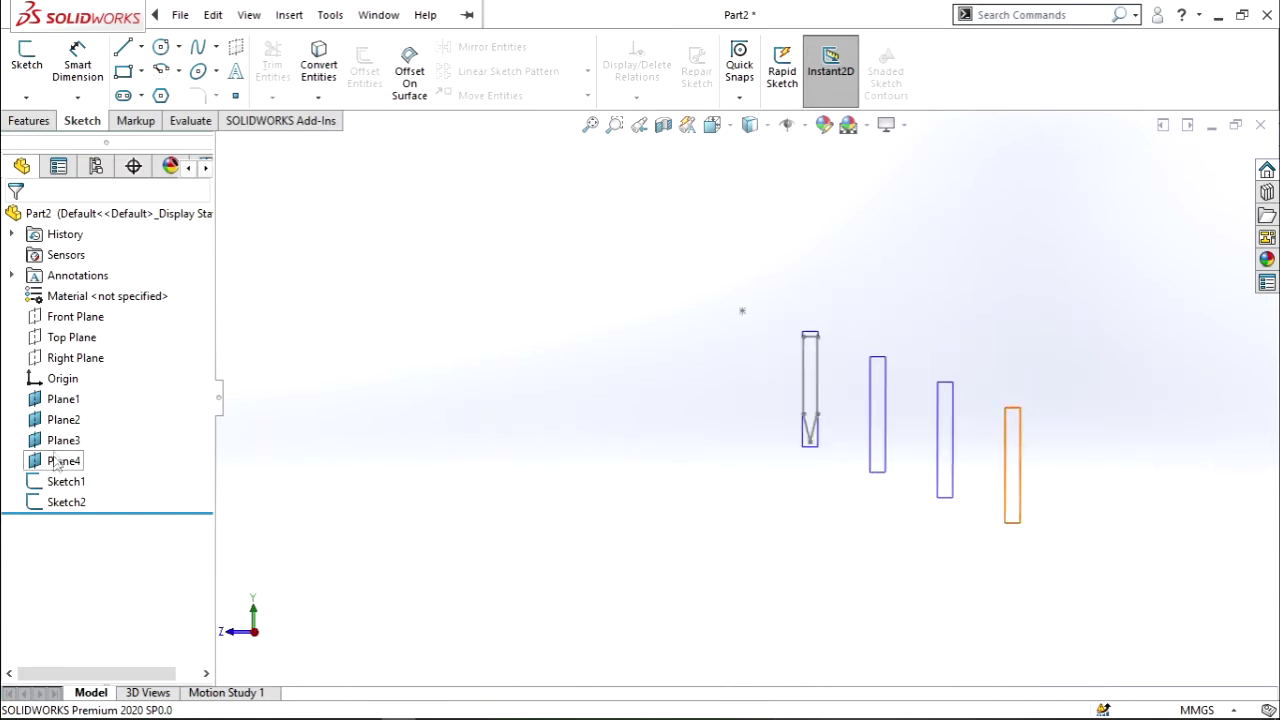
{"action": "left_click", "coordinate": [63, 421]}
{"action": "left_click", "coordinate": [27, 58]}
{"action": "key", "text": "ctrl+8"}
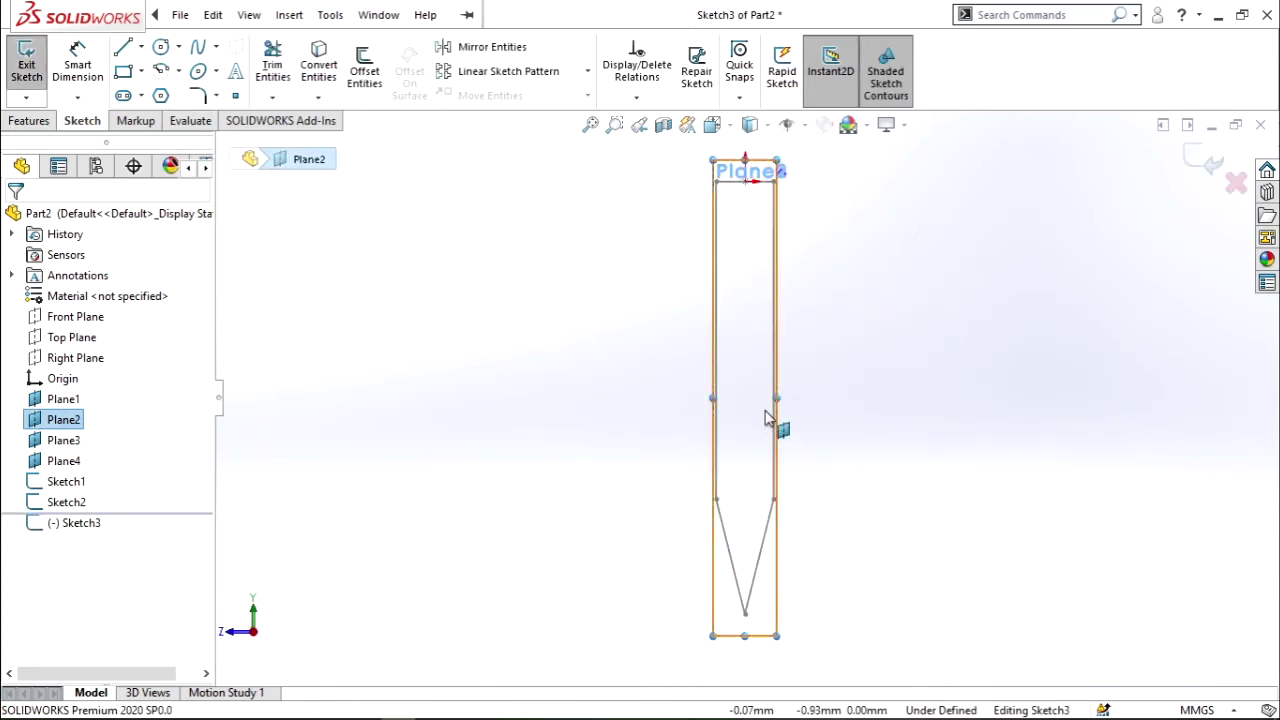
Step: Convert Sketch2's top edge and right long edge into Sketch3
{"action": "left_click", "coordinate": [319, 62]}
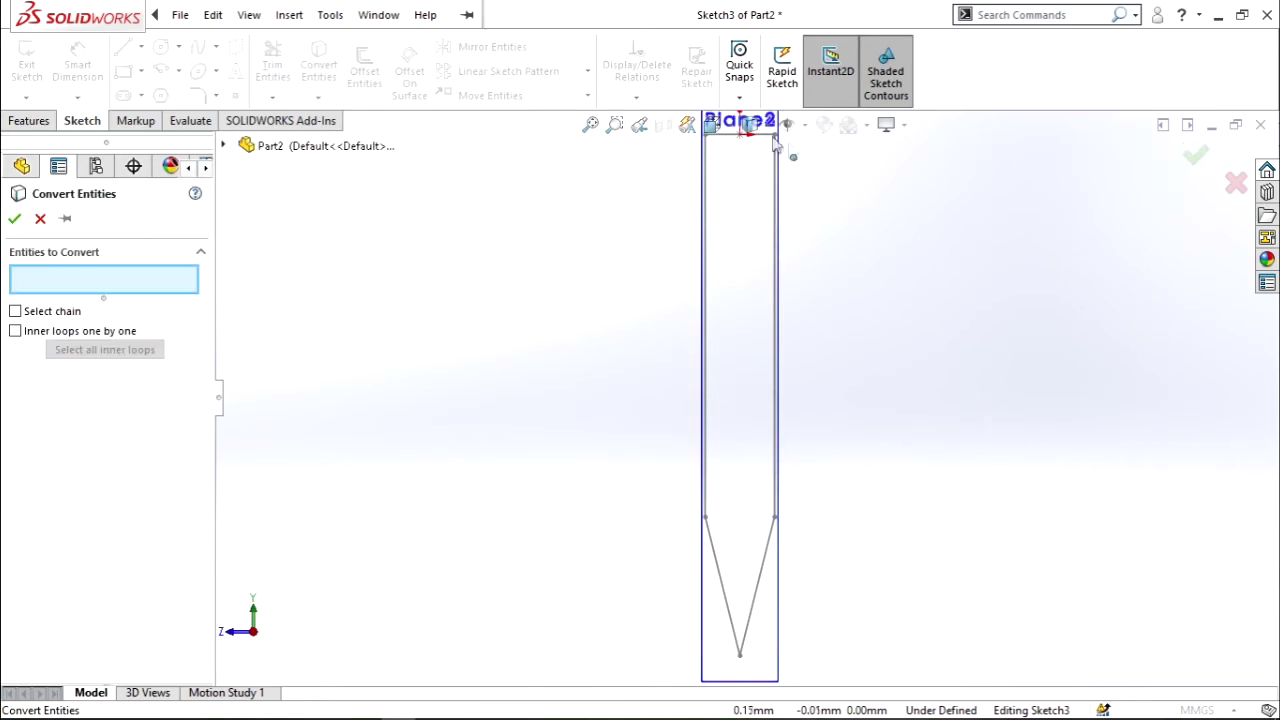
{"action": "middle_click_drag", "start_coordinate": [760, 140], "coordinate": [757, 272], "text": "ctrl"}
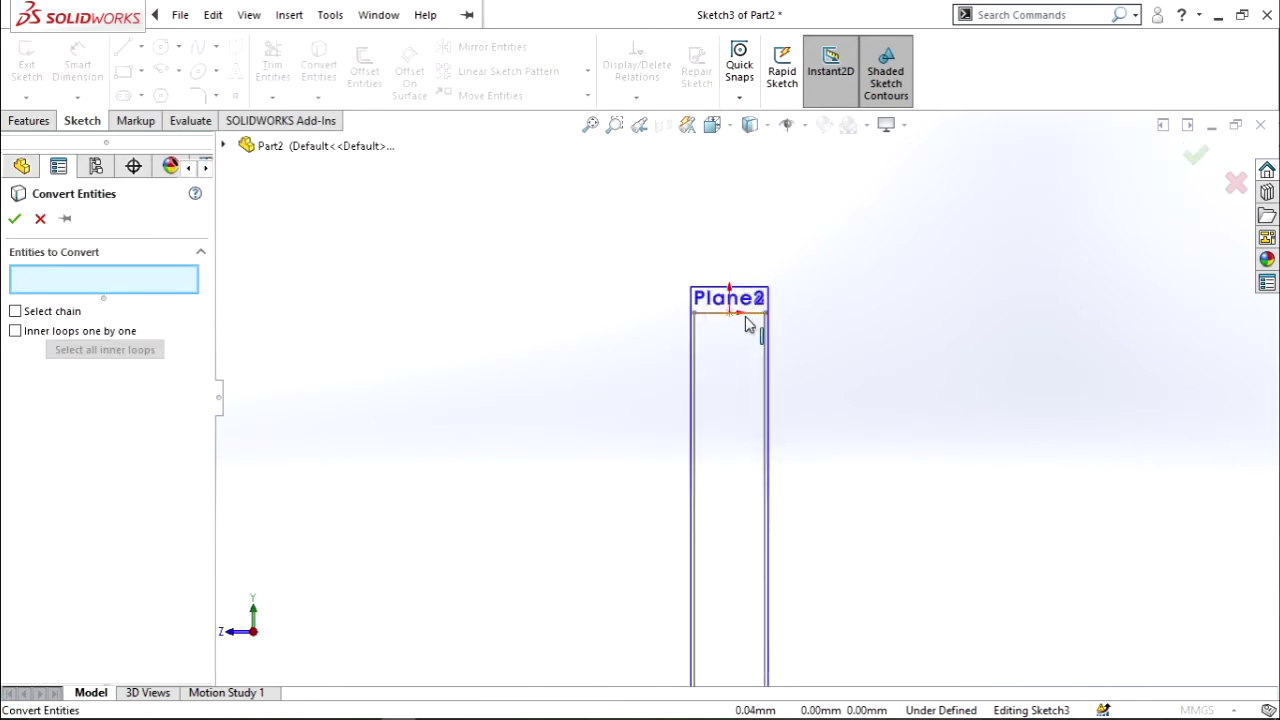
{"action": "scroll", "coordinate": [760, 330], "scroll_direction": "down", "scroll_amount": 2}
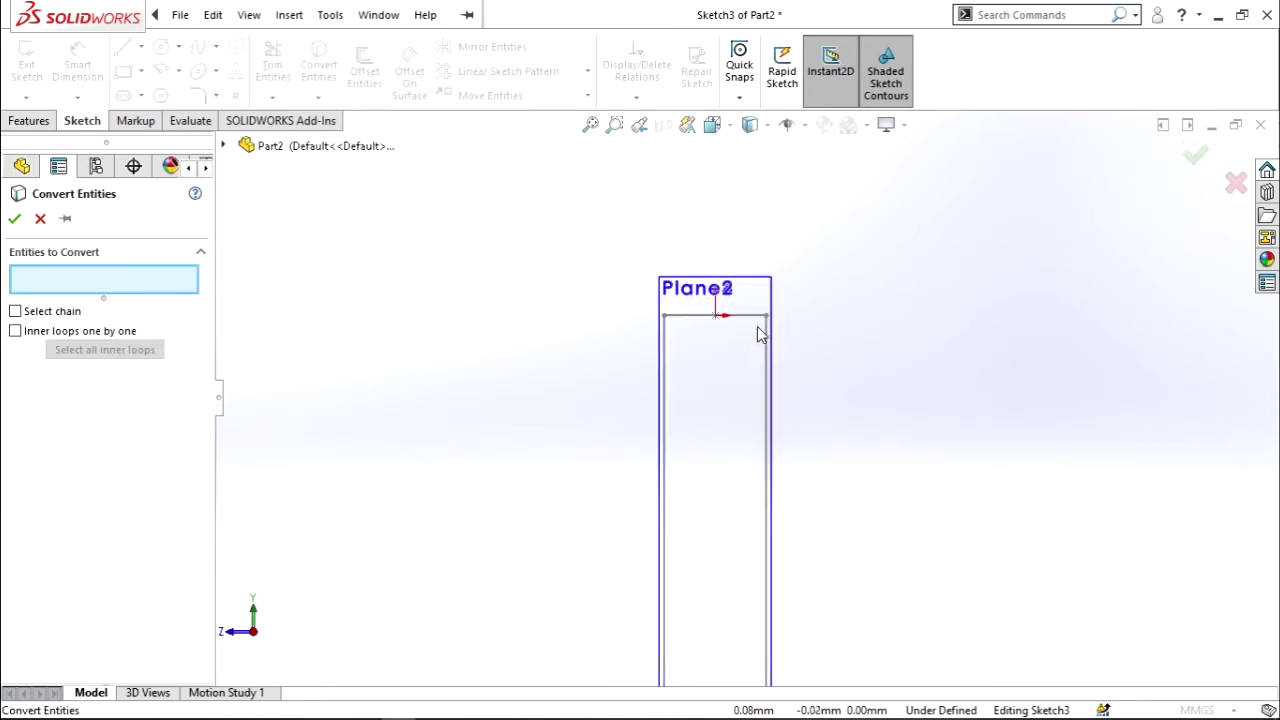
{"action": "scroll", "coordinate": [757, 334], "scroll_direction": "down", "scroll_amount": 2}
{"action": "left_click", "coordinate": [730, 322]}
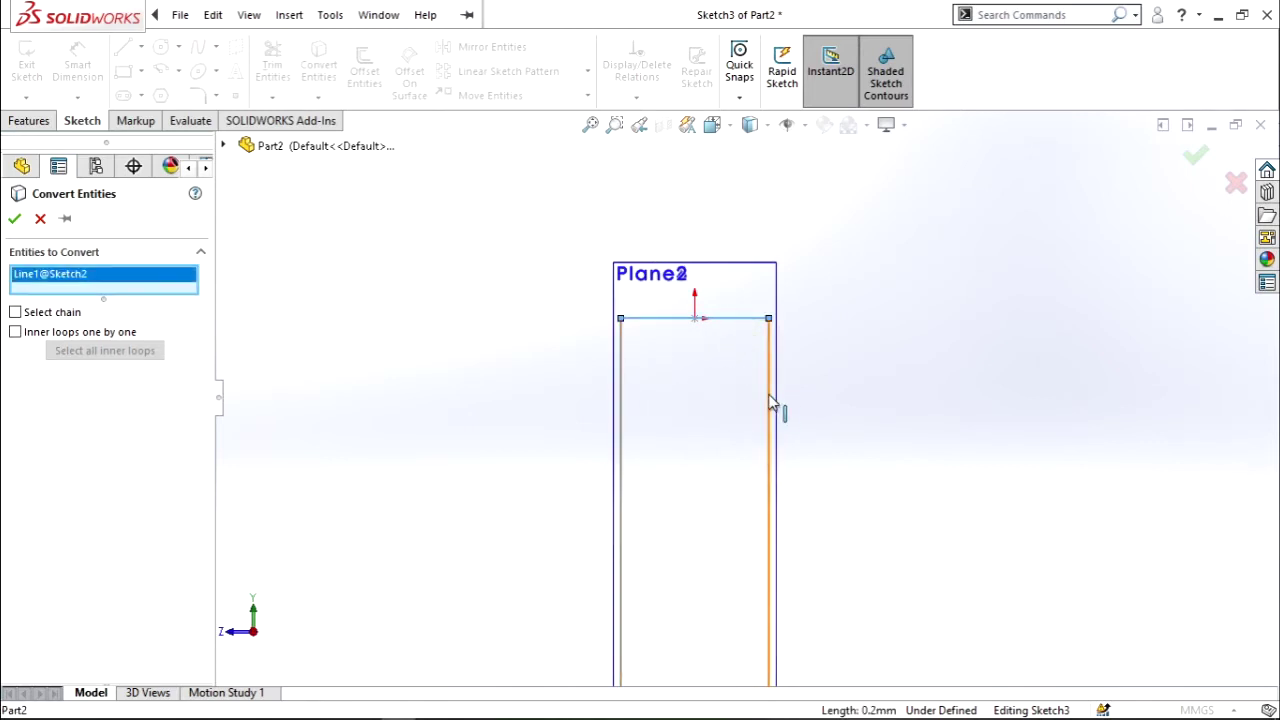
{"action": "left_click", "coordinate": [318, 272]}
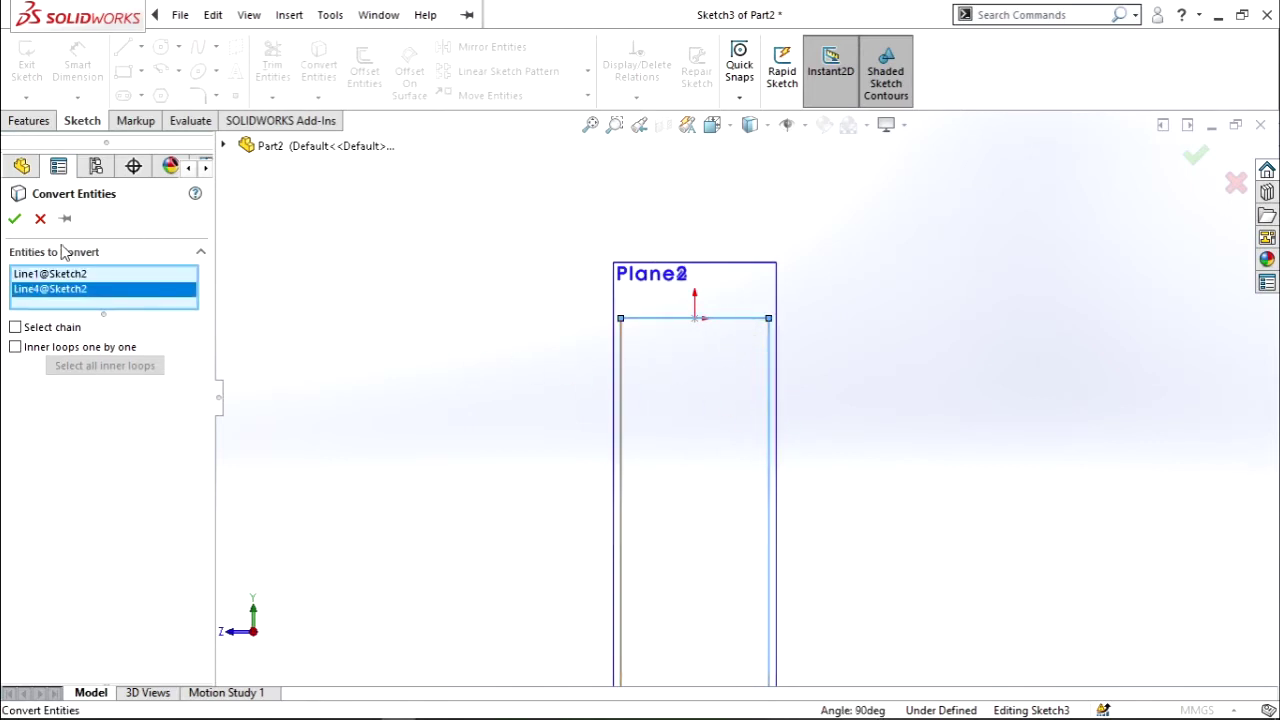
{"action": "left_click", "coordinate": [14, 220]}
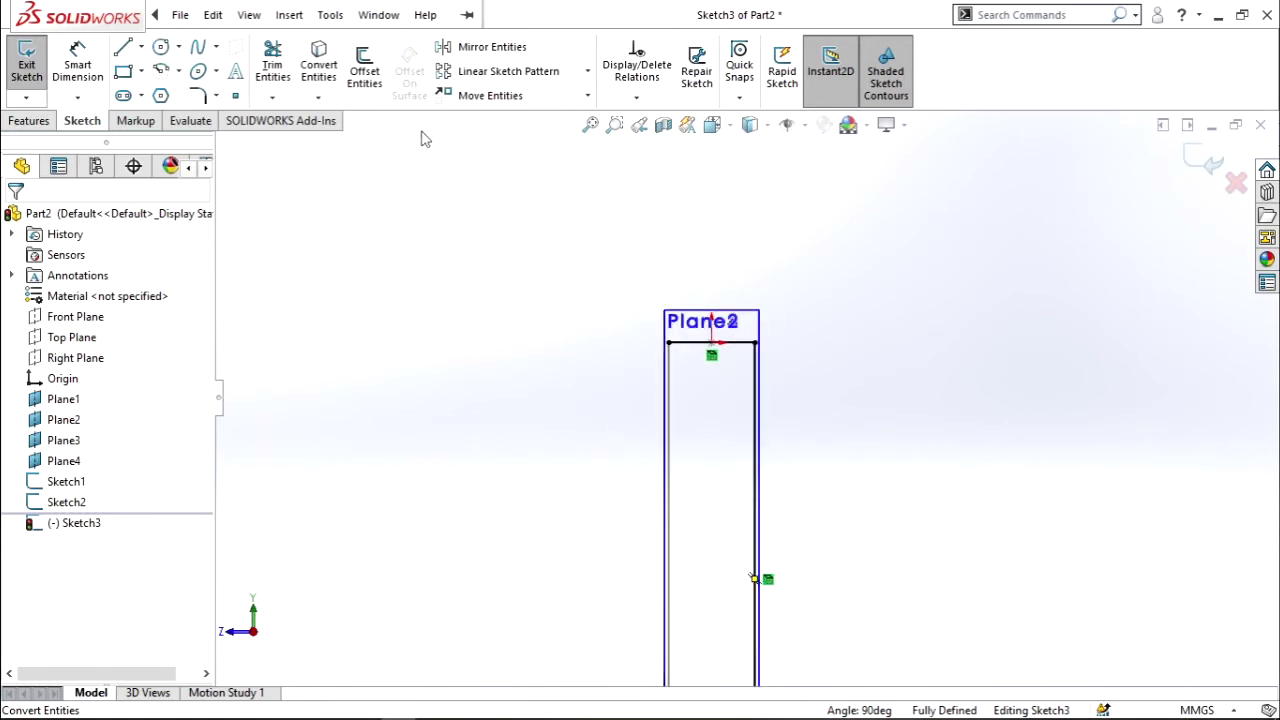
Step: Convert Sketch2's left long edge into Sketch3 and fit the view
{"action": "left_click", "coordinate": [318, 68]}
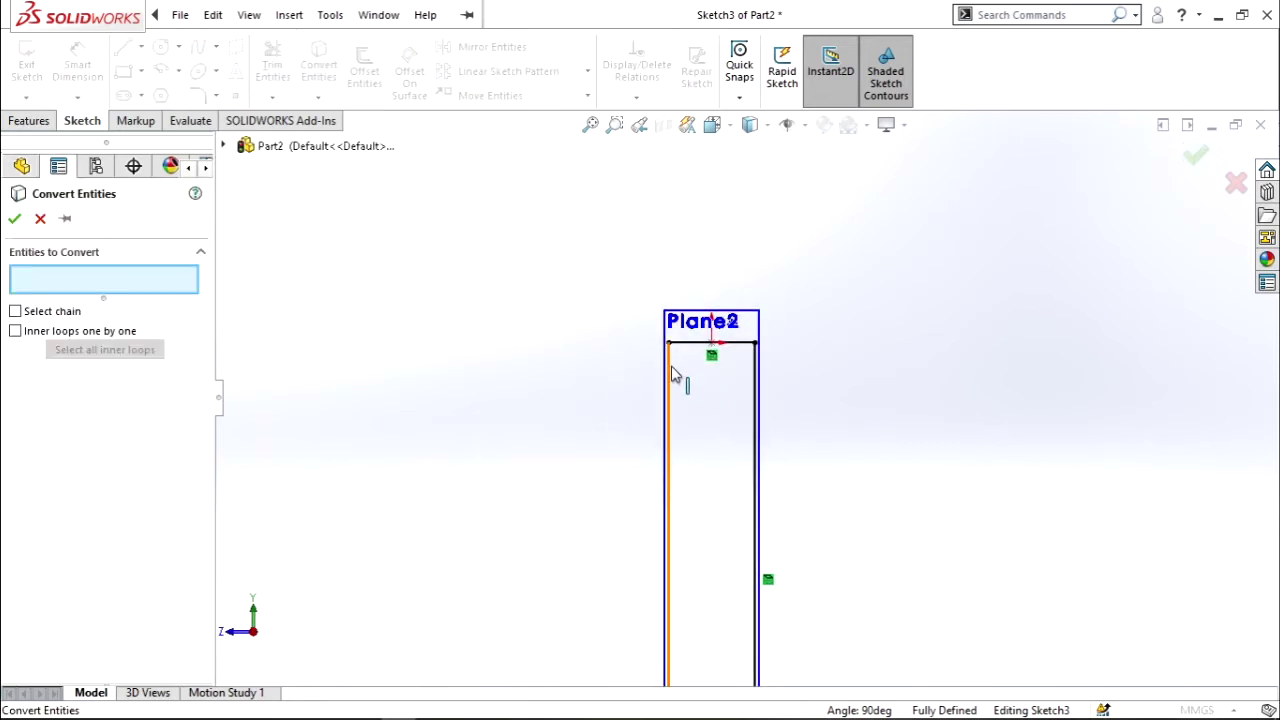
{"action": "left_click", "coordinate": [671, 372]}
{"action": "left_click", "coordinate": [14, 220]}
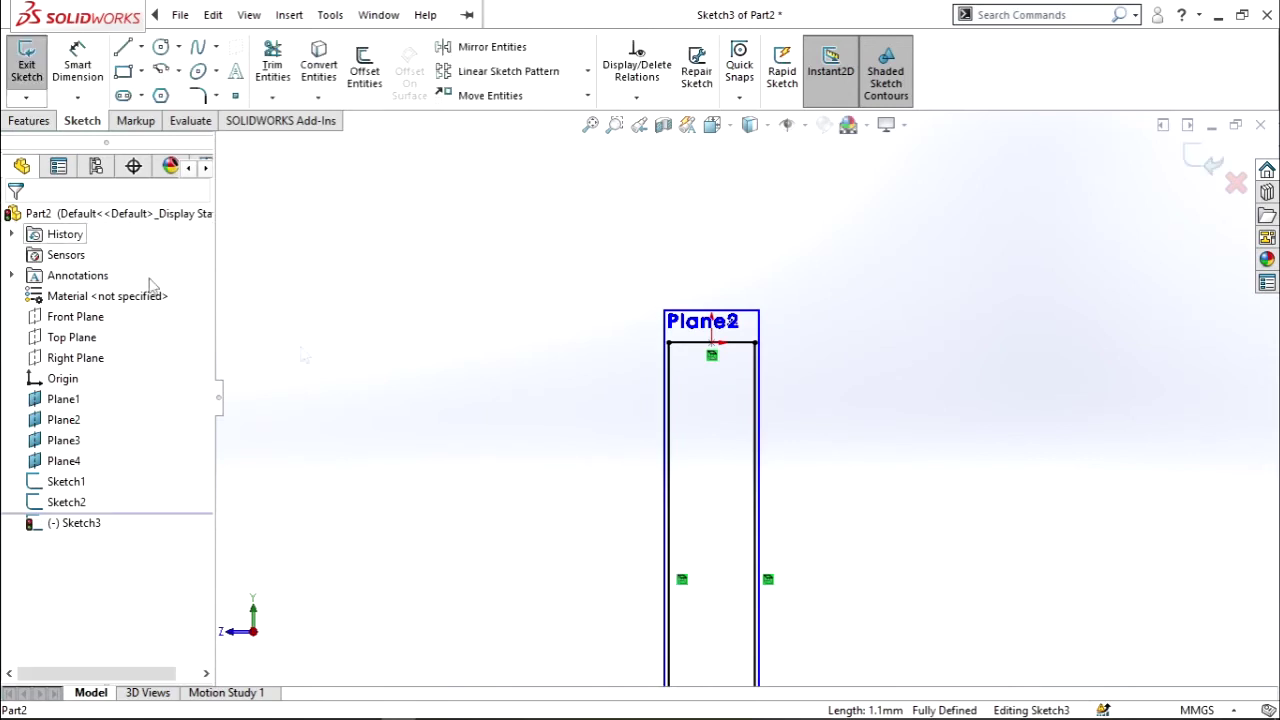
{"action": "key", "text": "f"}
{"action": "scroll", "coordinate": [750, 588], "scroll_direction": "down", "scroll_amount": 2}
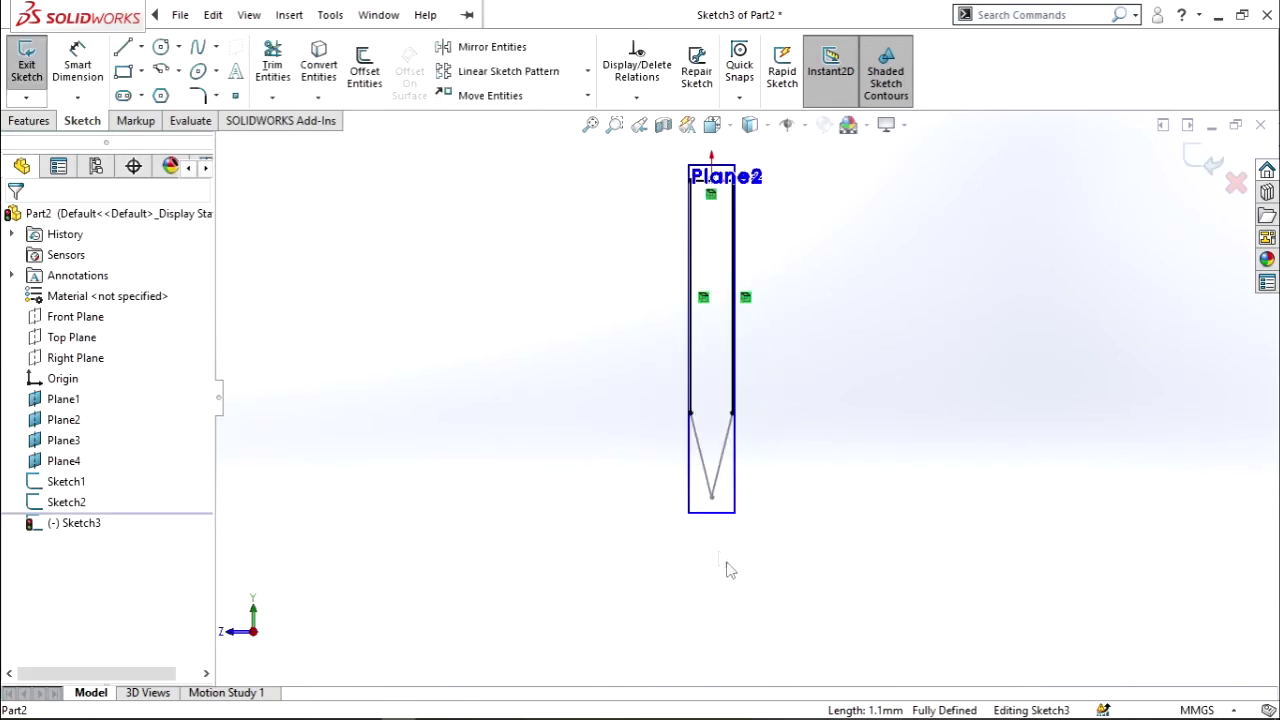
{"action": "scroll", "coordinate": [715, 523], "scroll_direction": "down", "scroll_amount": 3}
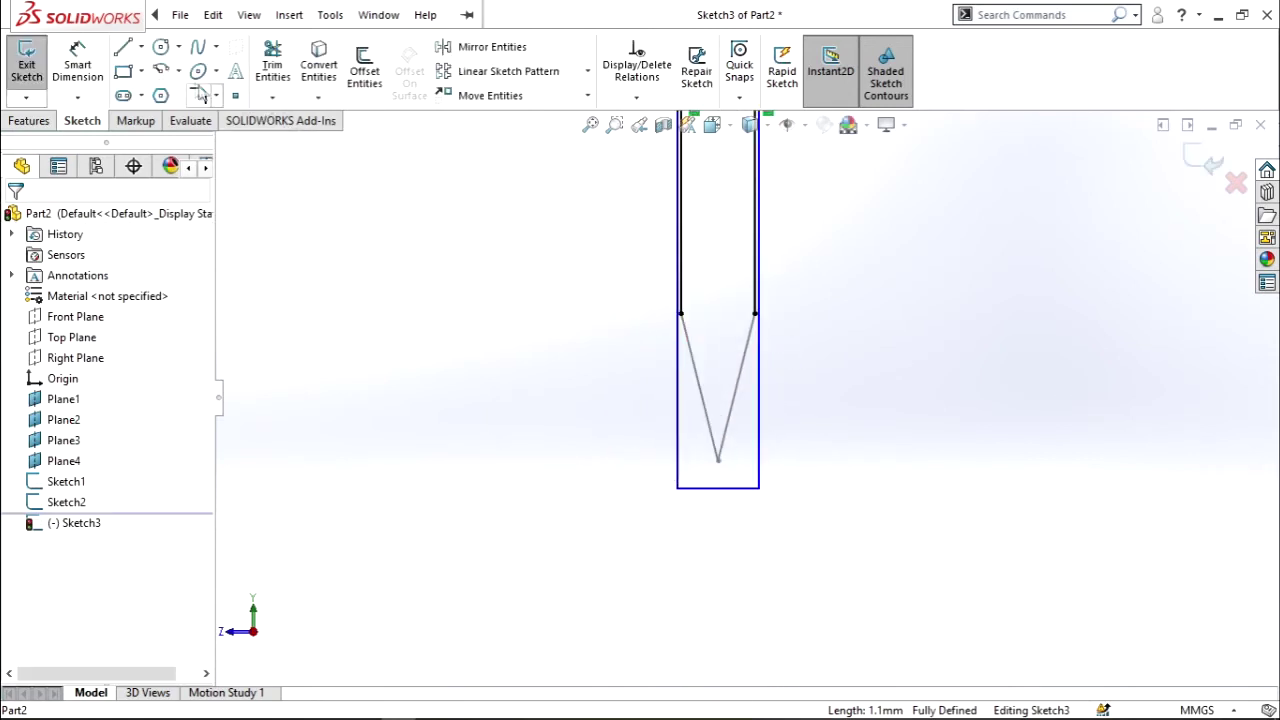
{"action": "left_click", "coordinate": [122, 48]}
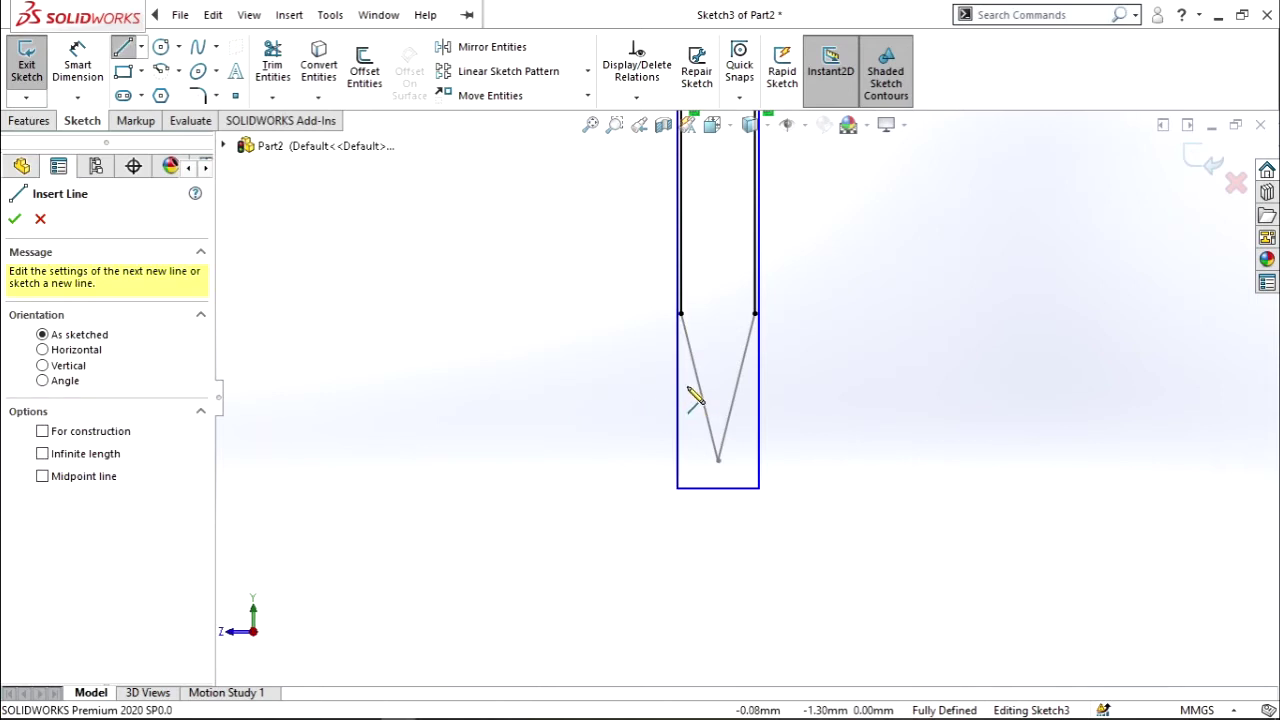
{"action": "key", "text": "Escape"}
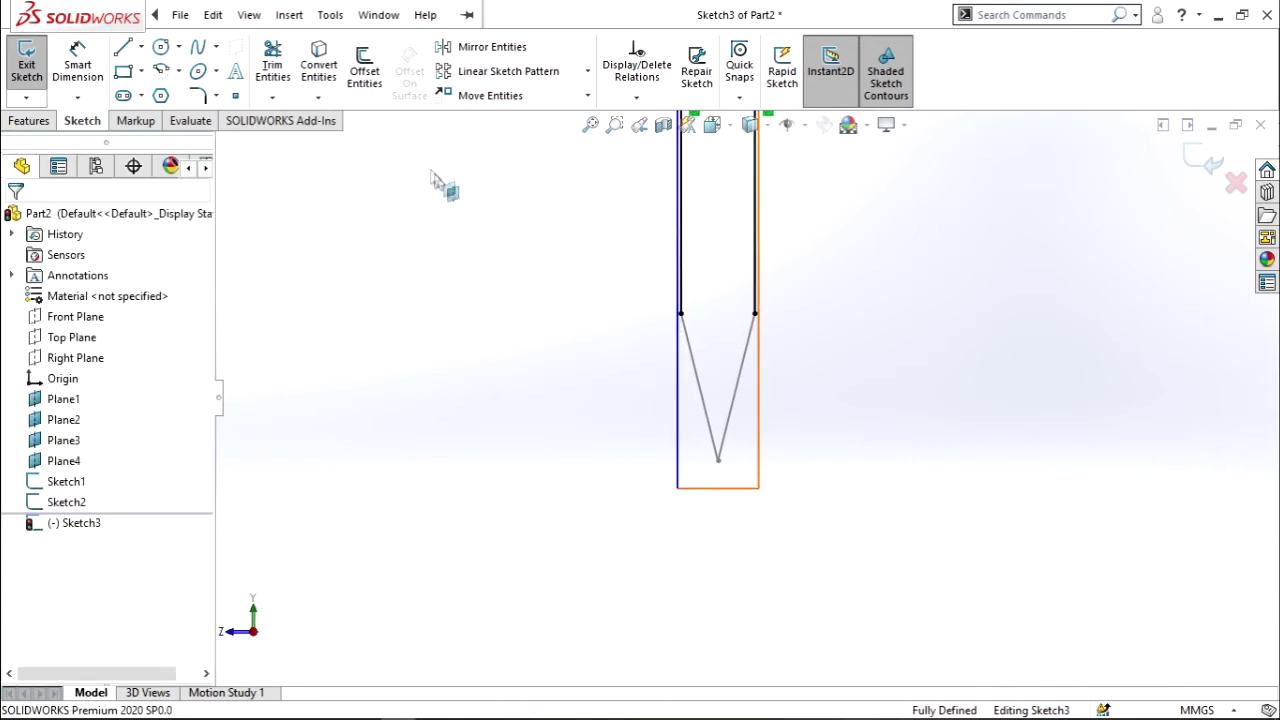
{"action": "left_click", "coordinate": [364, 70]}
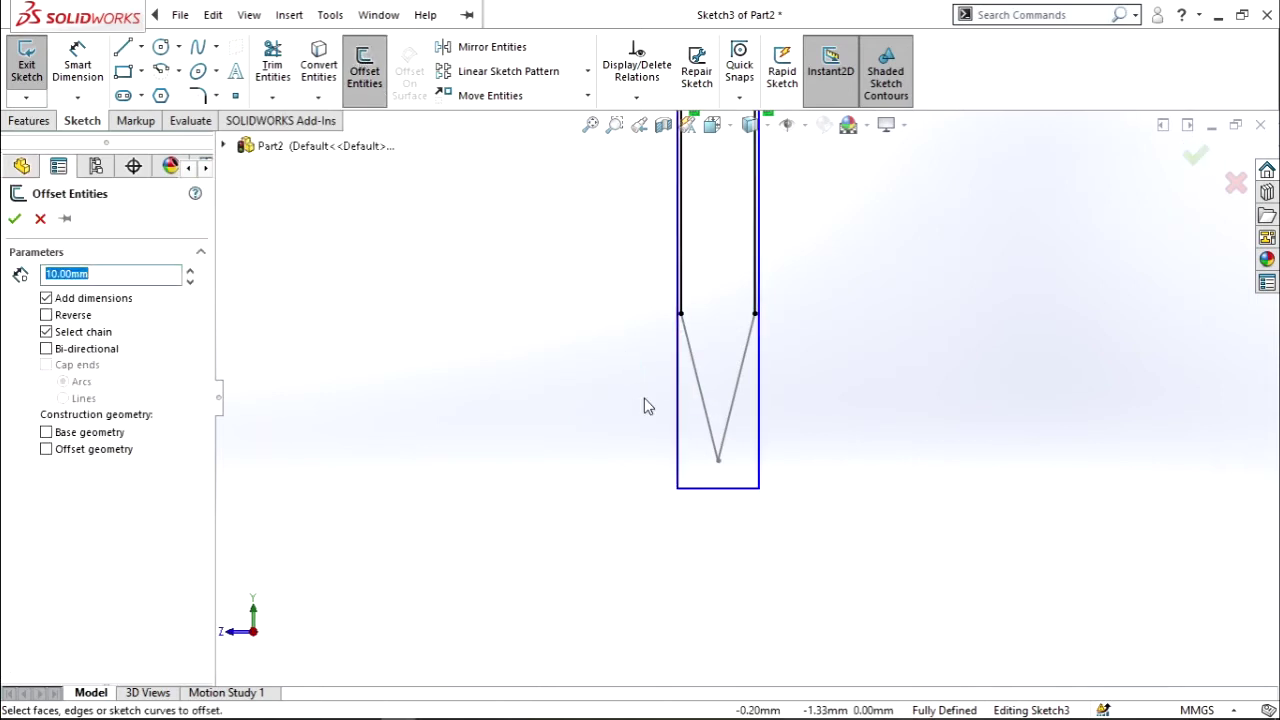
{"action": "left_click", "coordinate": [700, 408]}
{"action": "left_click", "coordinate": [735, 420]}
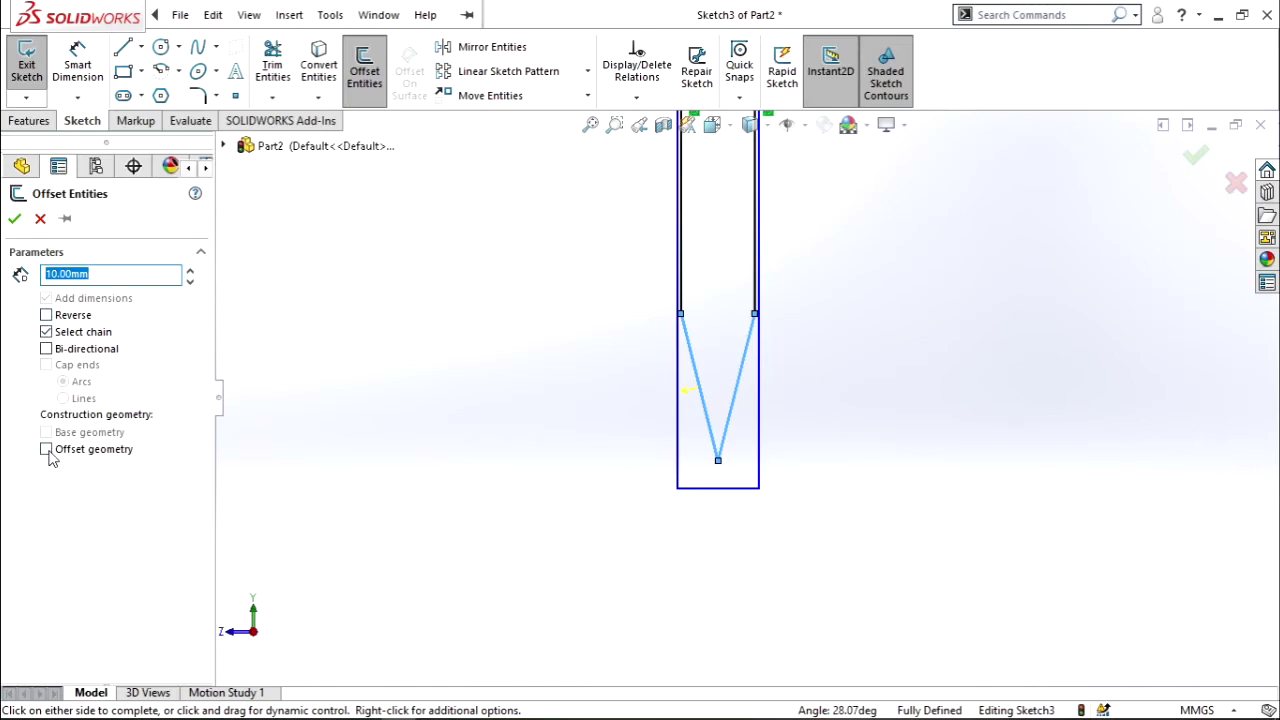
{"action": "left_click", "coordinate": [16, 222]}
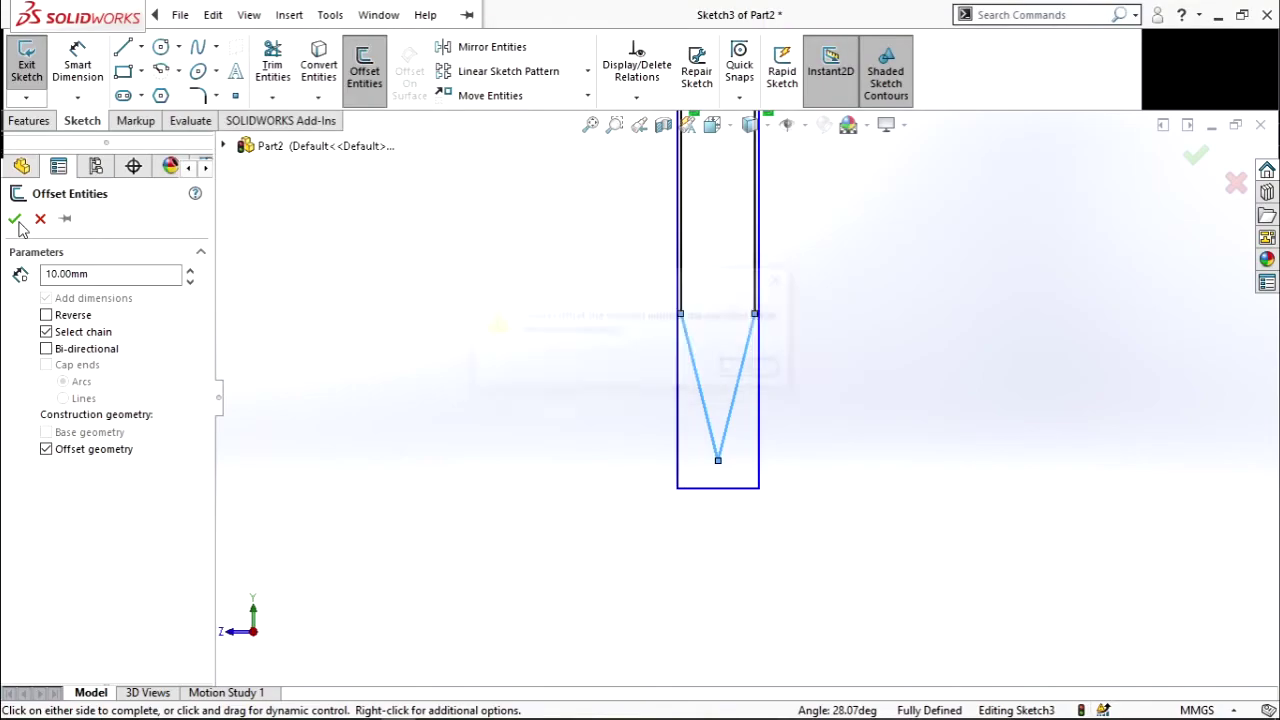
{"action": "left_click", "coordinate": [792, 288]}
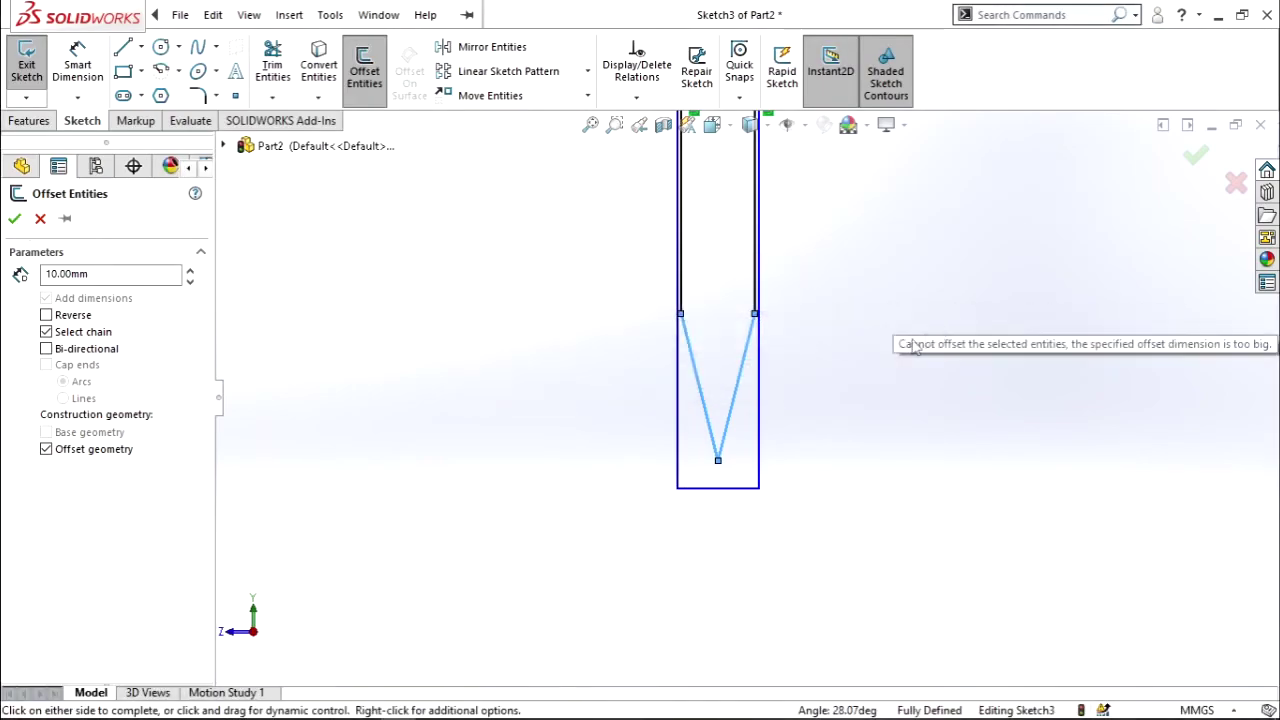
{"action": "key", "text": "Escape"}
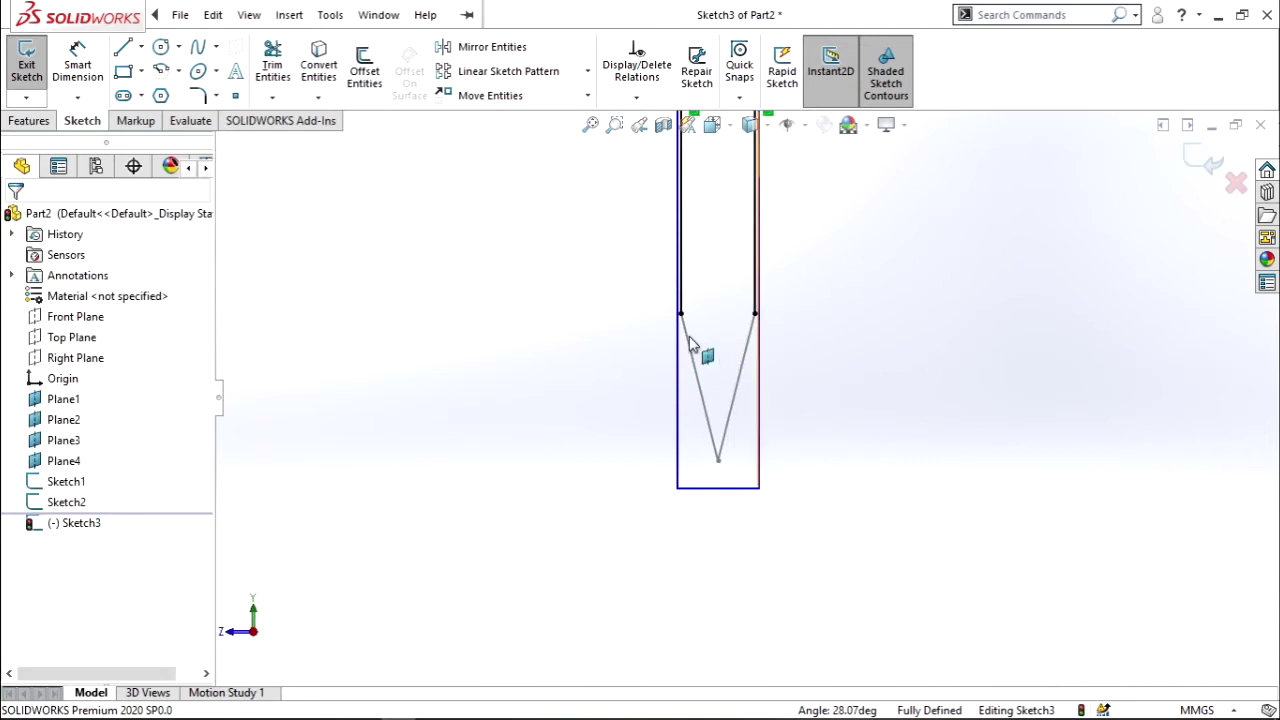
{"action": "scroll", "coordinate": [700, 350], "scroll_direction": "down", "scroll_amount": 1}
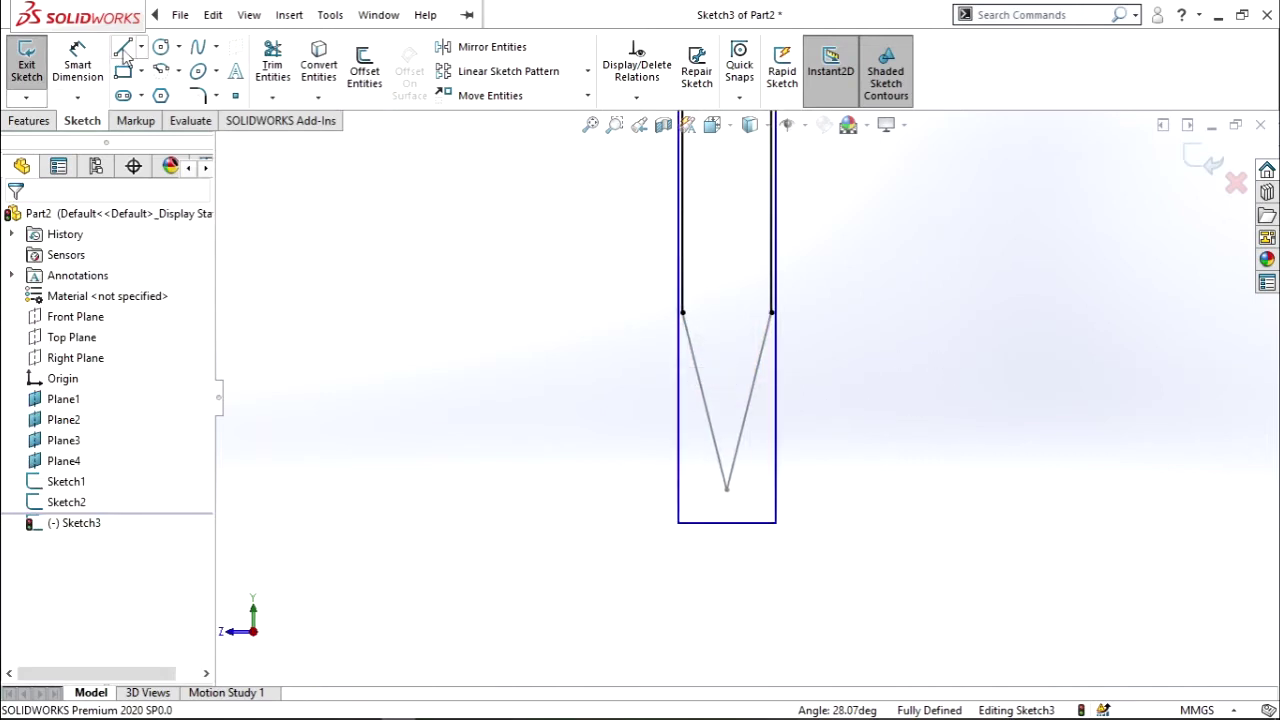
Step: Draw a vertical line down the left side, then cancel and undo the unwanted extra segment
{"action": "left_click", "coordinate": [123, 48]}
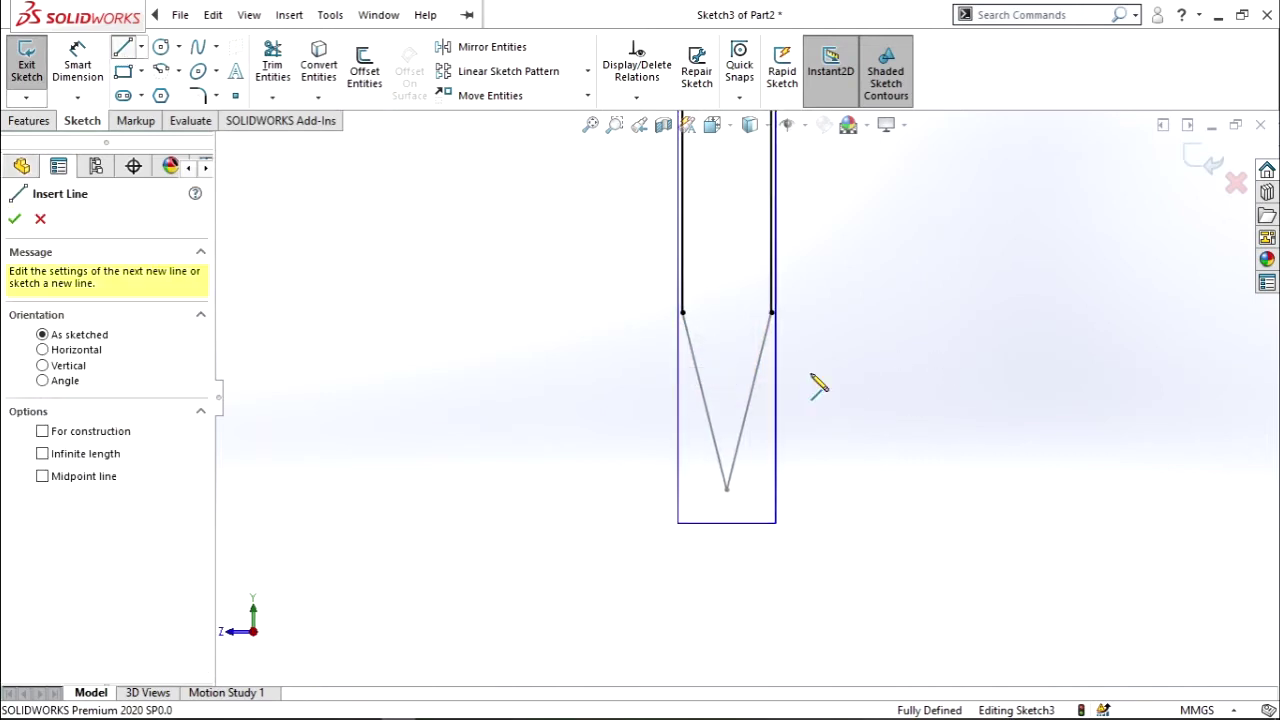
{"action": "left_click", "coordinate": [683, 315]}
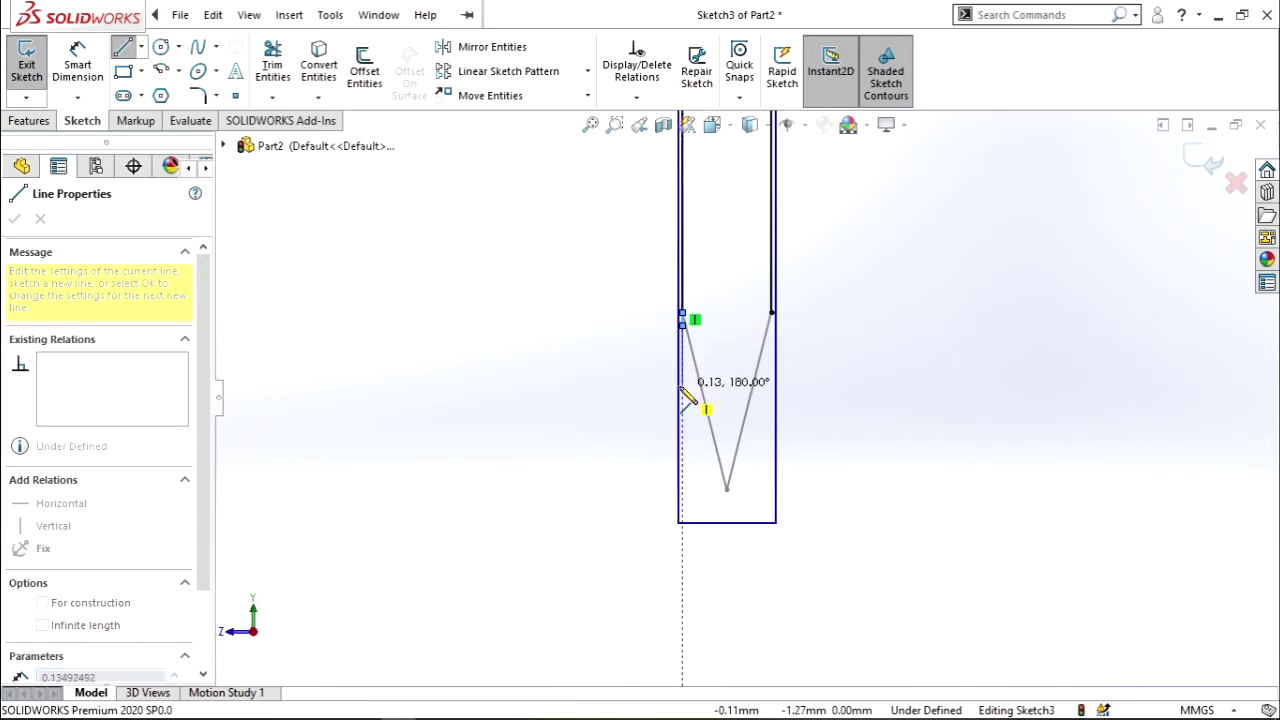
{"action": "left_click", "coordinate": [683, 388]}
{"action": "double_click", "coordinate": [683, 427]}
{"action": "left_click", "coordinate": [693, 462]}
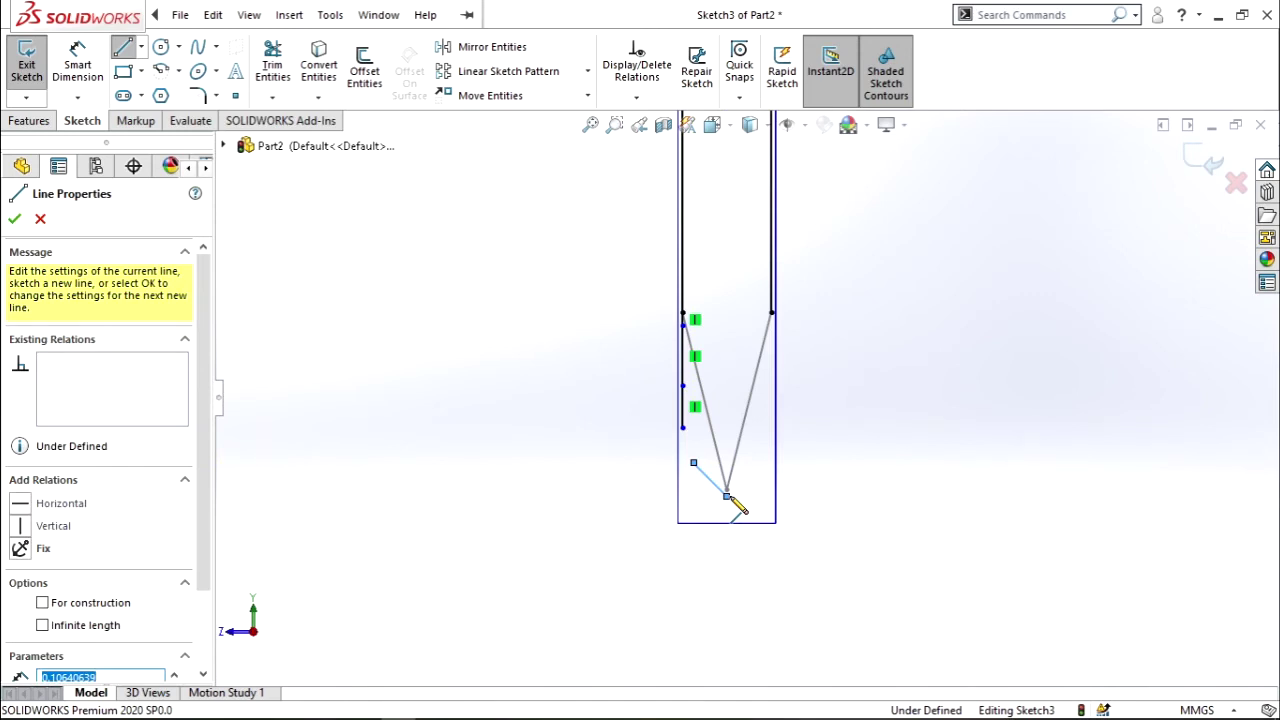
{"action": "key", "text": "Escape"}
{"action": "key", "text": "ctrl+z"}
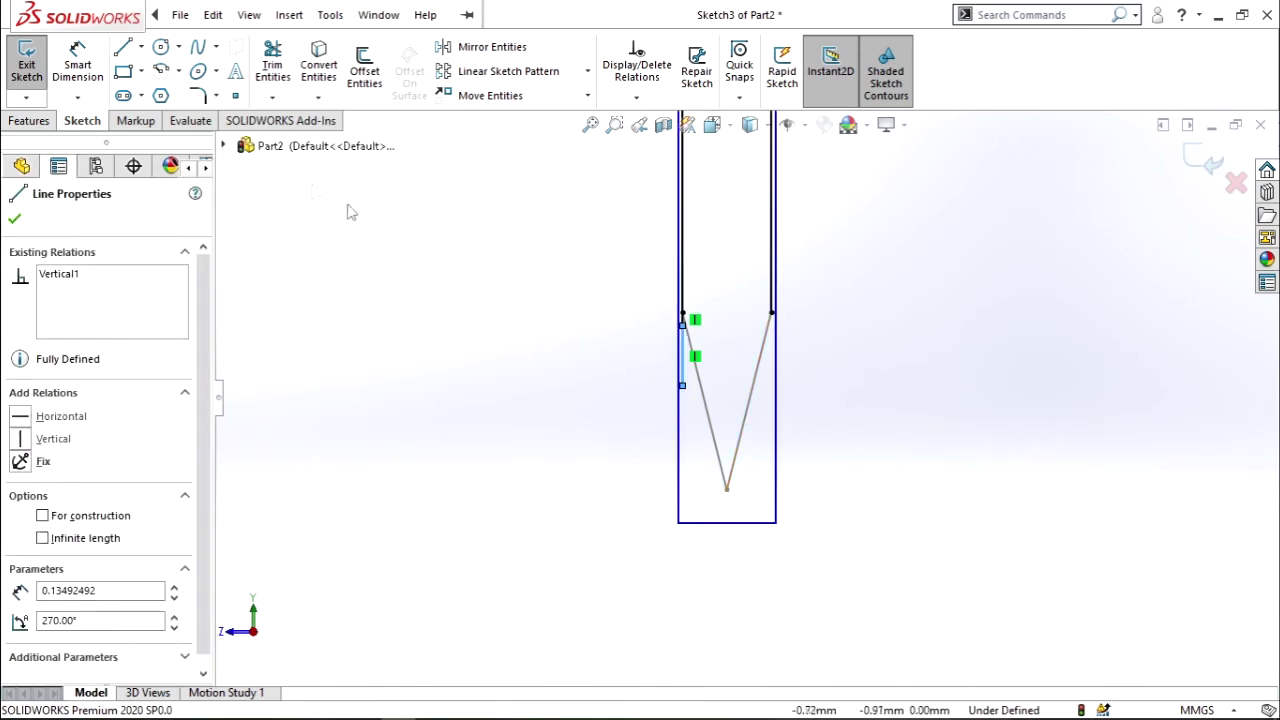
Step: Draw two slanted lines meeting at a tip below the rectangle, plus a short vertical closing edge
{"action": "left_click", "coordinate": [124, 50]}
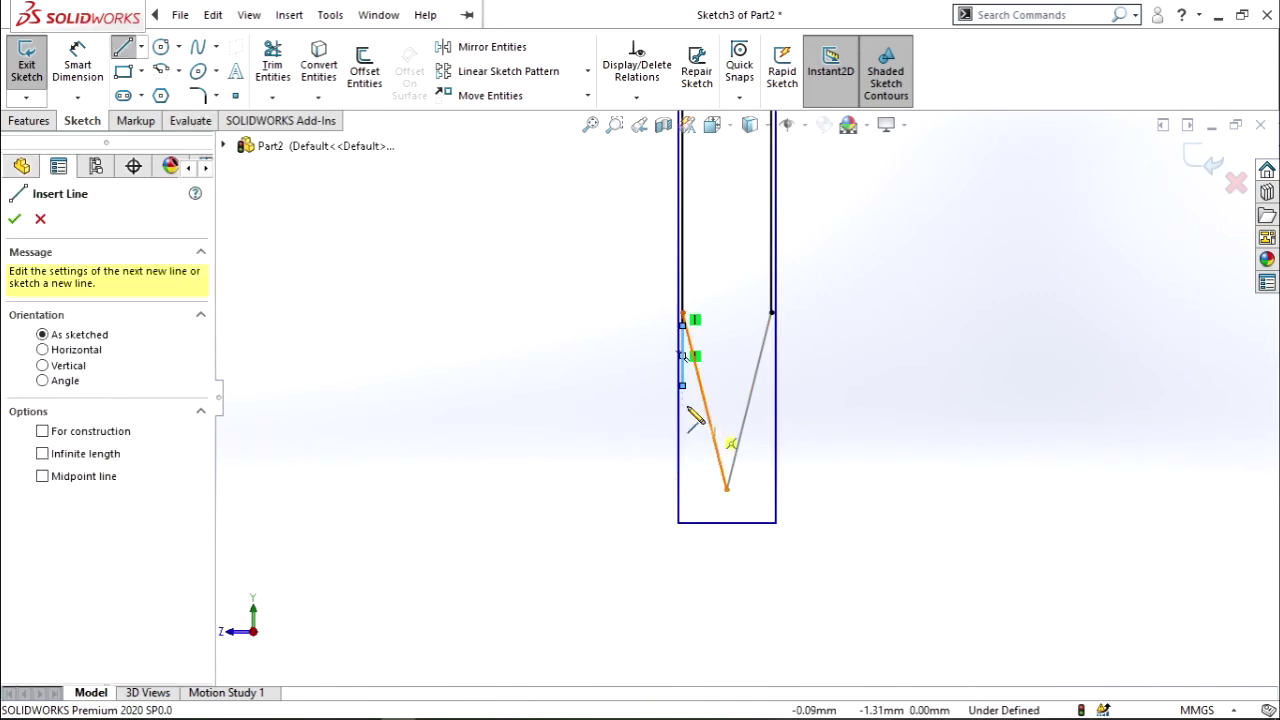
{"action": "left_click", "coordinate": [682, 386]}
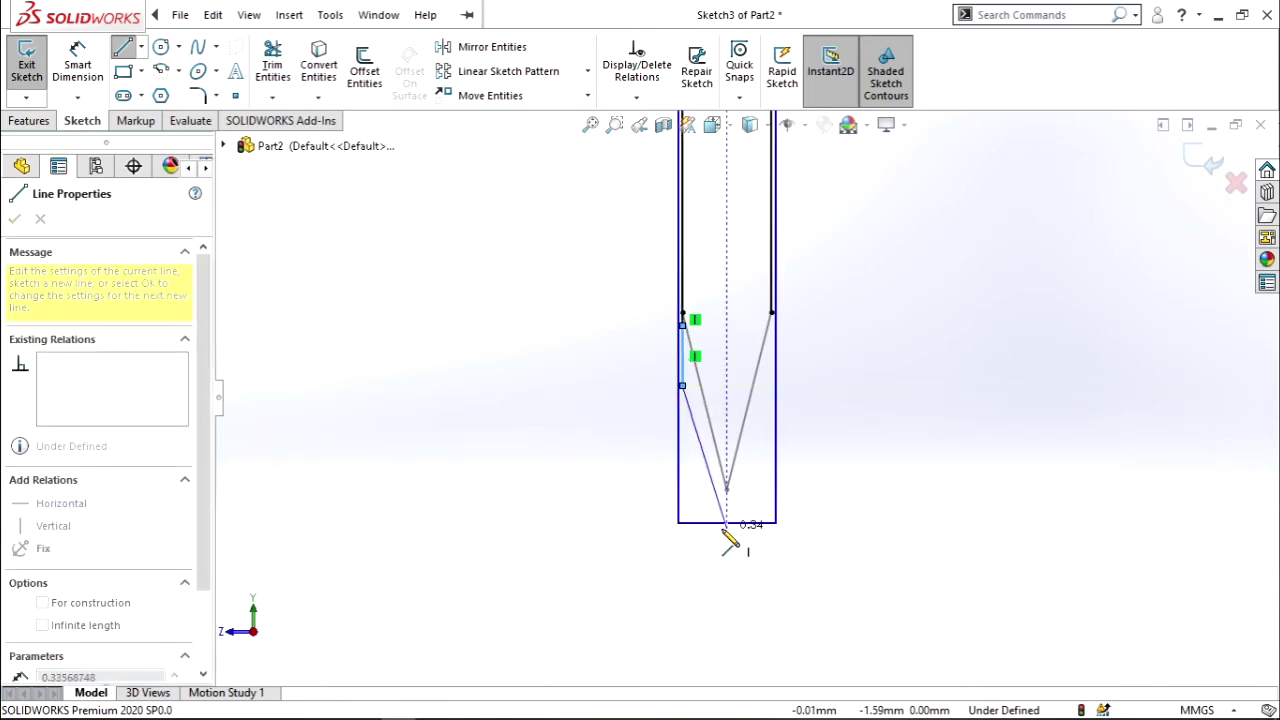
{"action": "left_click", "coordinate": [726, 530]}
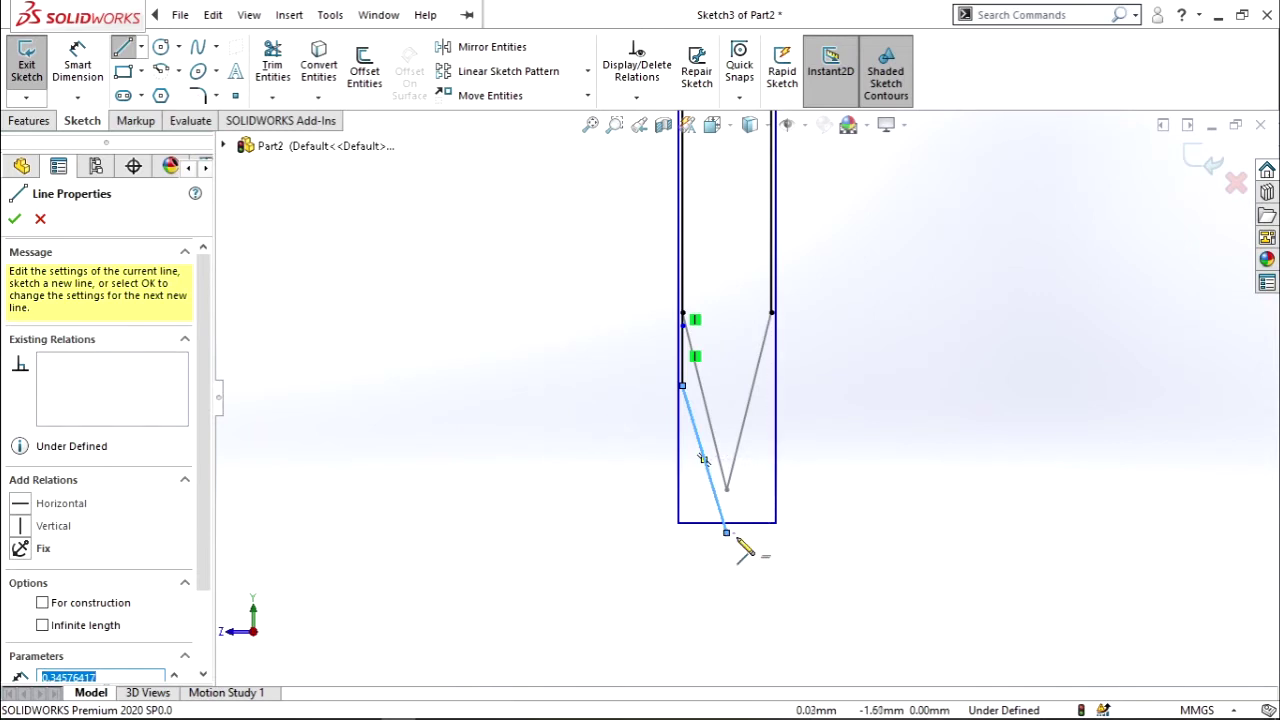
{"action": "left_click", "coordinate": [771, 385]}
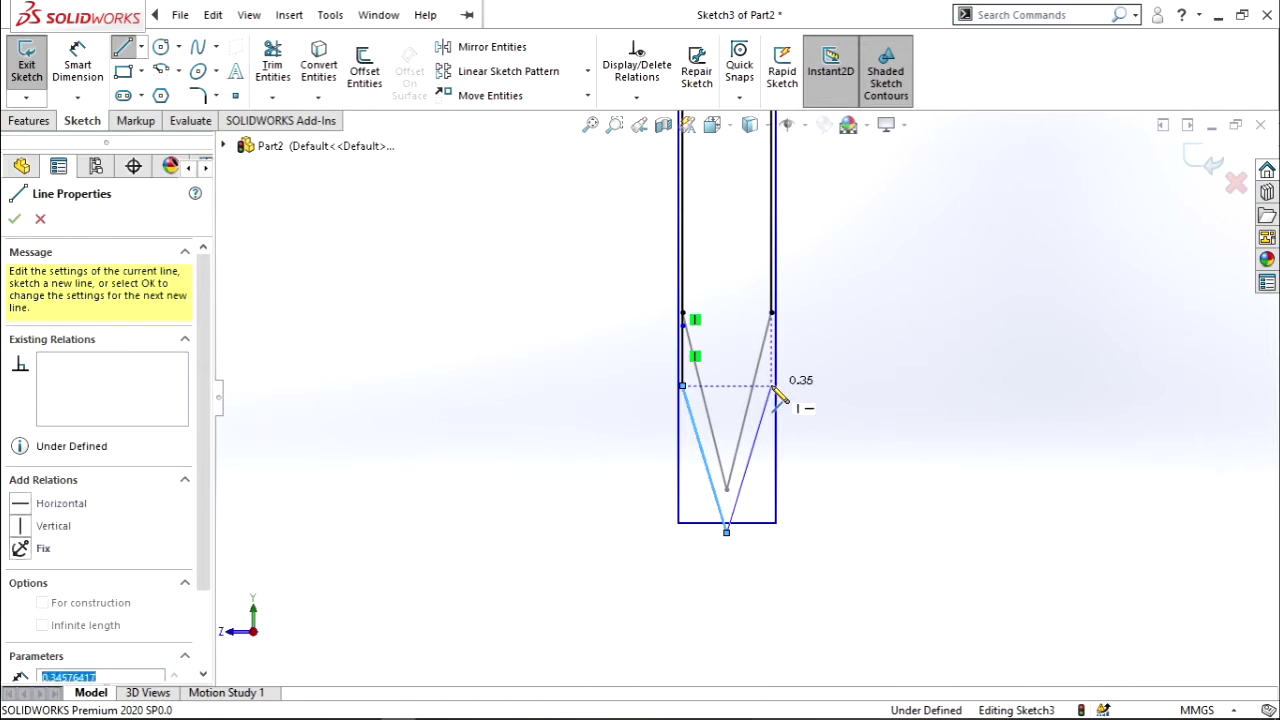
{"action": "left_click", "coordinate": [772, 314]}
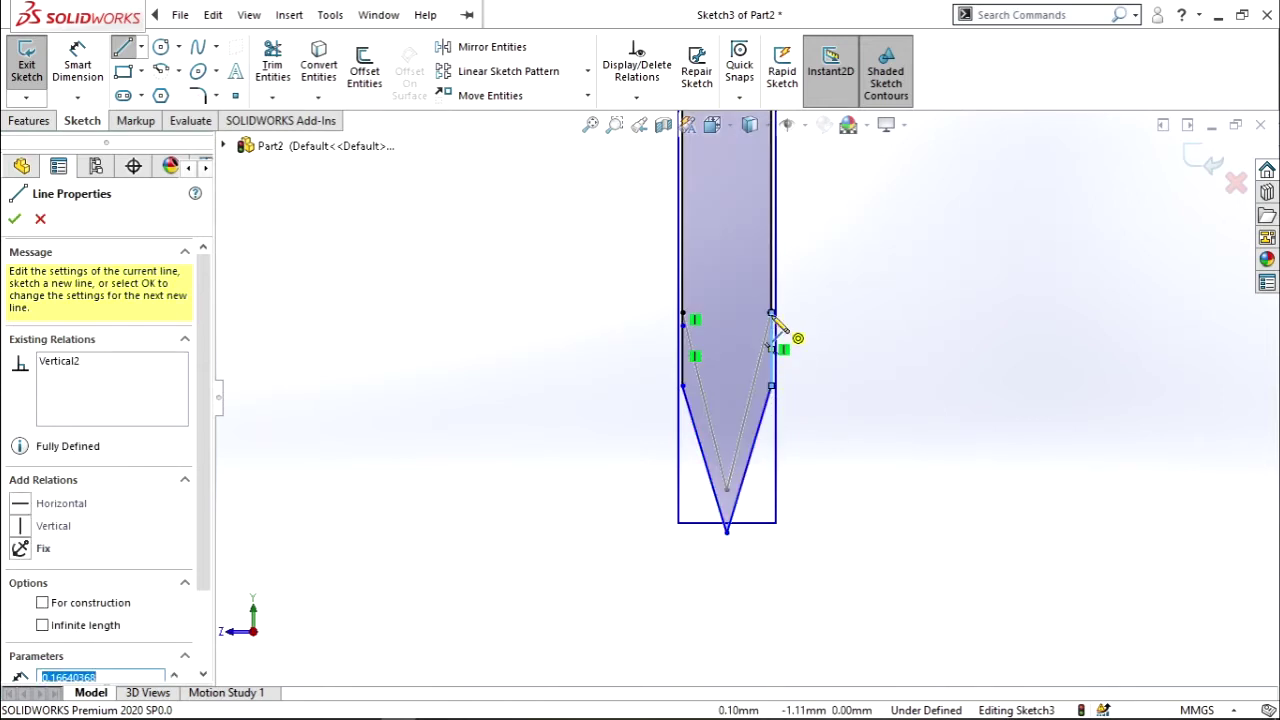
{"action": "scroll", "coordinate": [793, 443], "scroll_direction": "down", "scroll_amount": 3}
{"action": "key", "text": "Escape"}
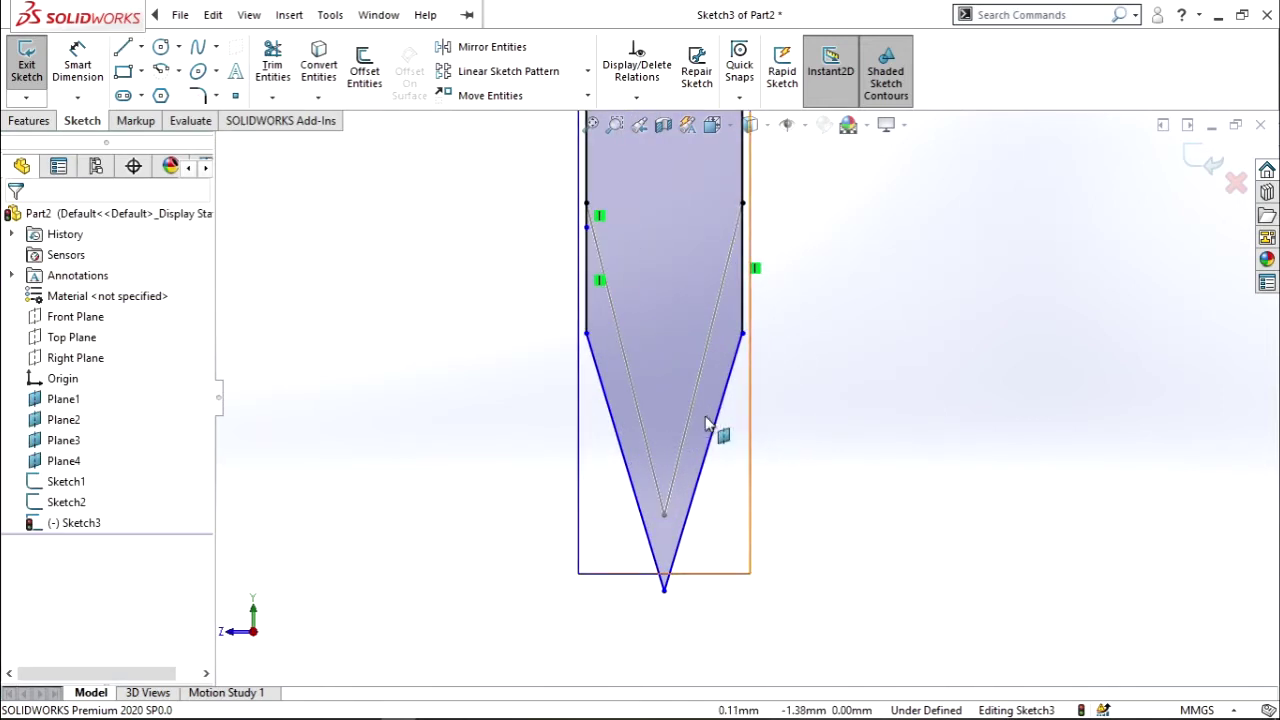
Step: Make the slanted lines' upper endpoints horizontal and the two slanted edges equal
{"action": "left_click", "coordinate": [587, 334]}
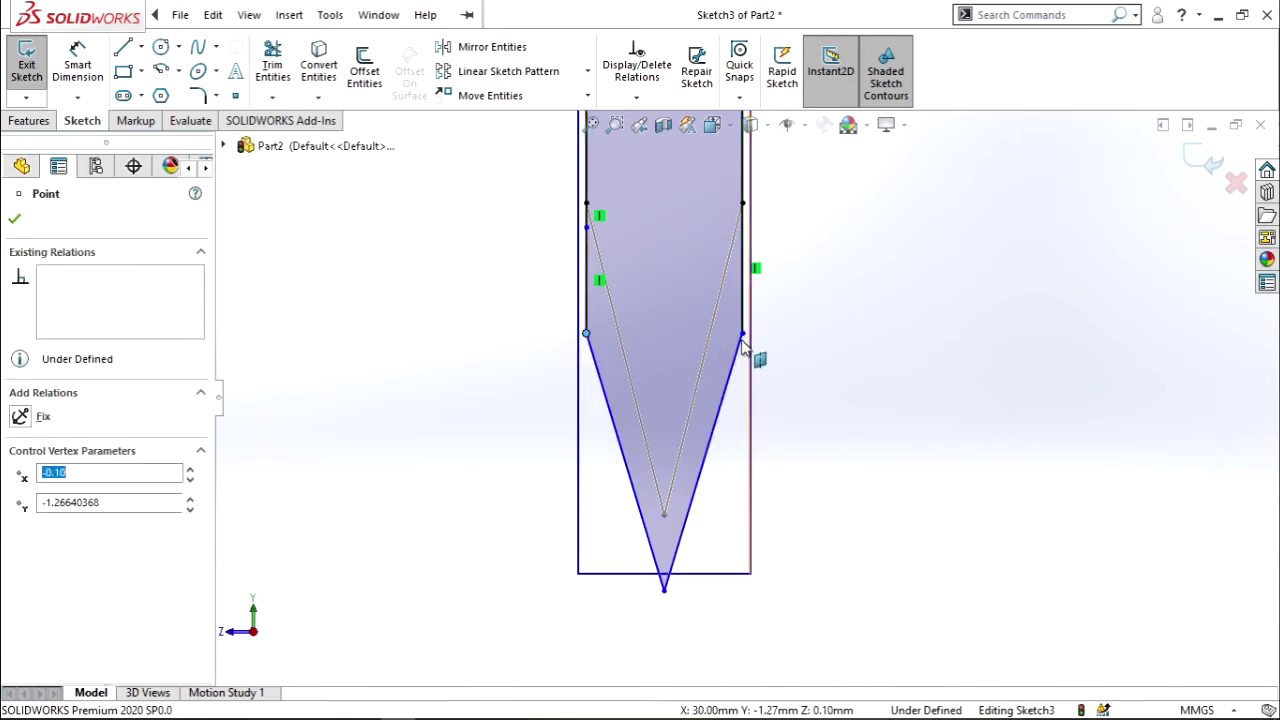
{"action": "left_click", "coordinate": [743, 334], "text": "ctrl"}
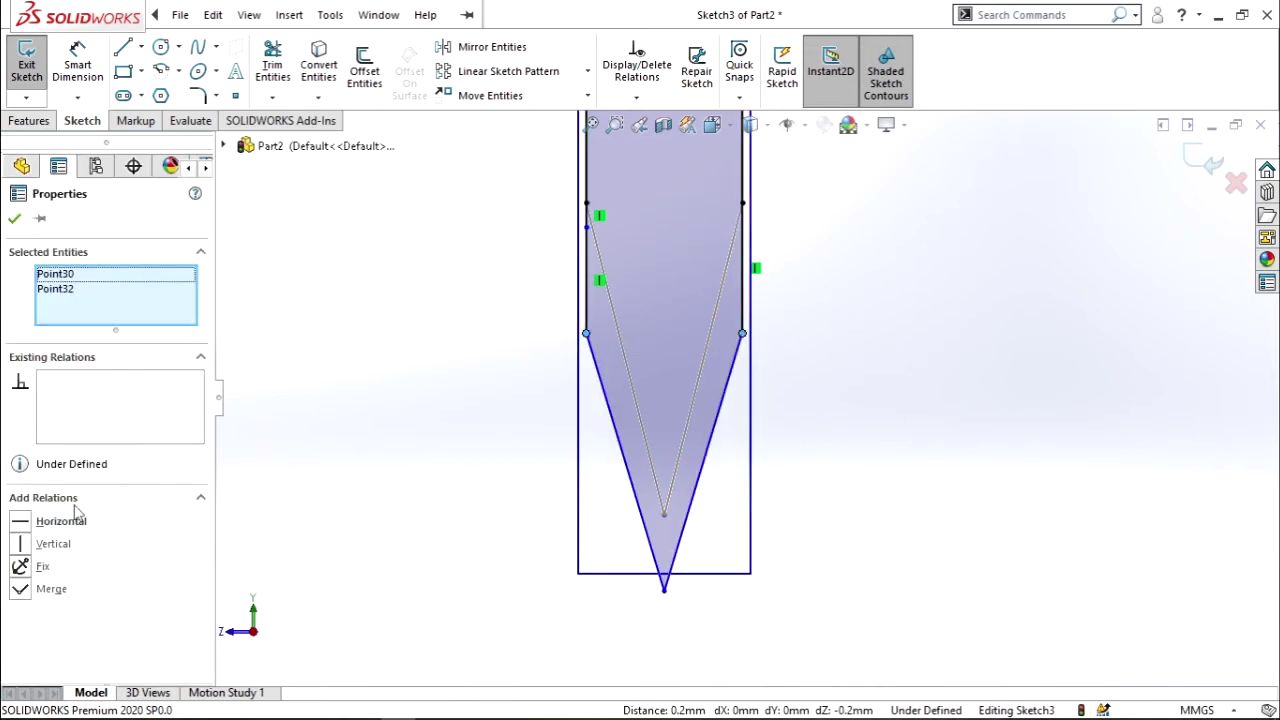
{"action": "left_click", "coordinate": [28, 528]}
{"action": "left_click", "coordinate": [282, 530]}
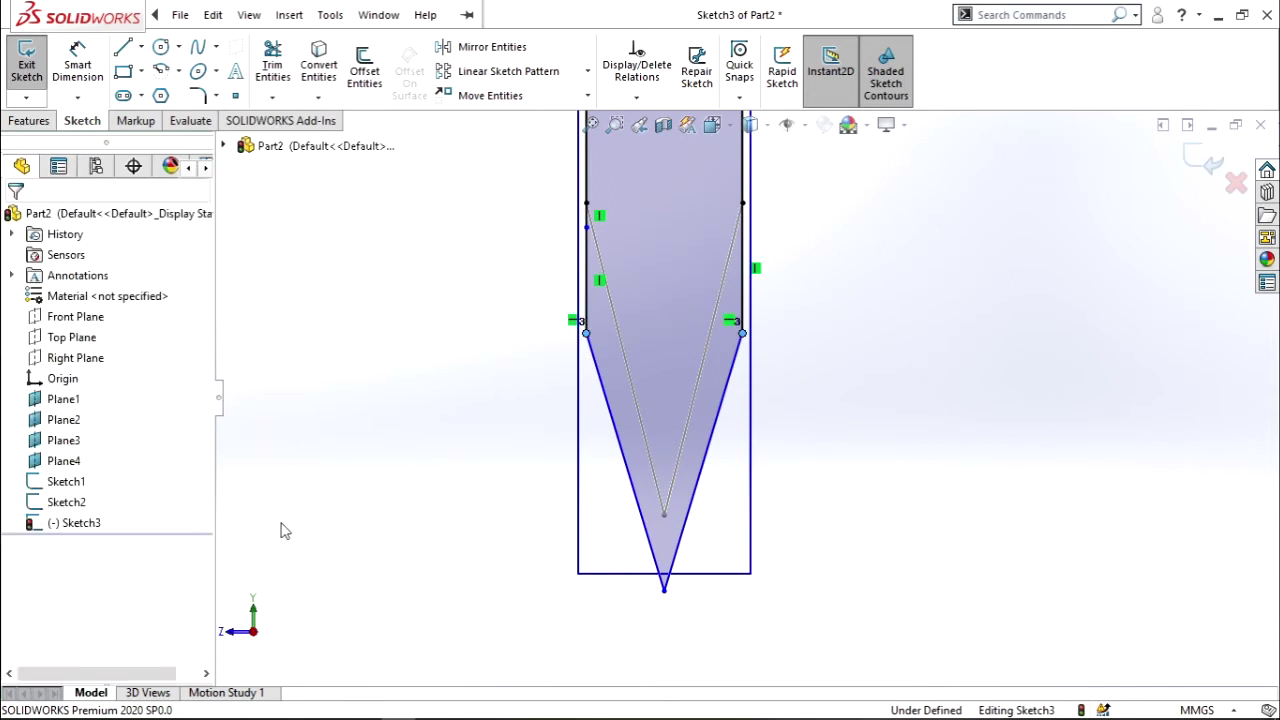
{"action": "left_click", "coordinate": [650, 545]}
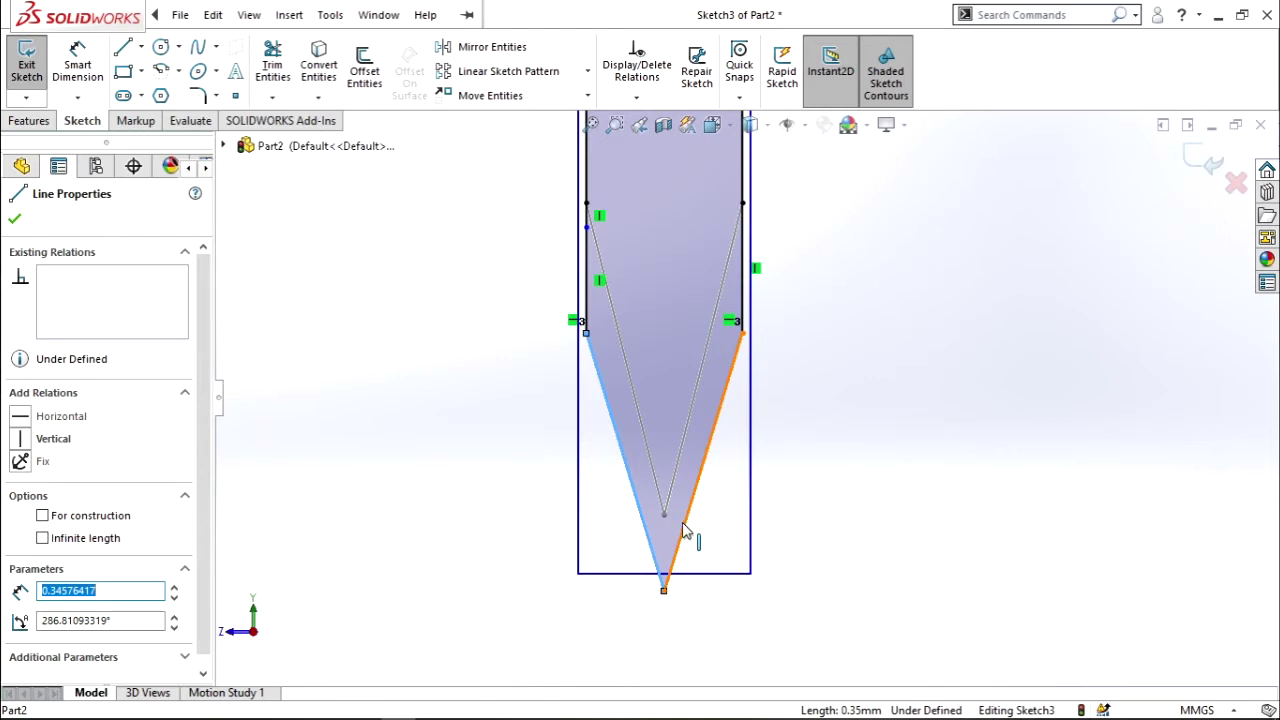
{"action": "left_click", "coordinate": [686, 531], "text": "ctrl"}
{"action": "left_click", "coordinate": [22, 636]}
{"action": "left_click", "coordinate": [369, 520]}
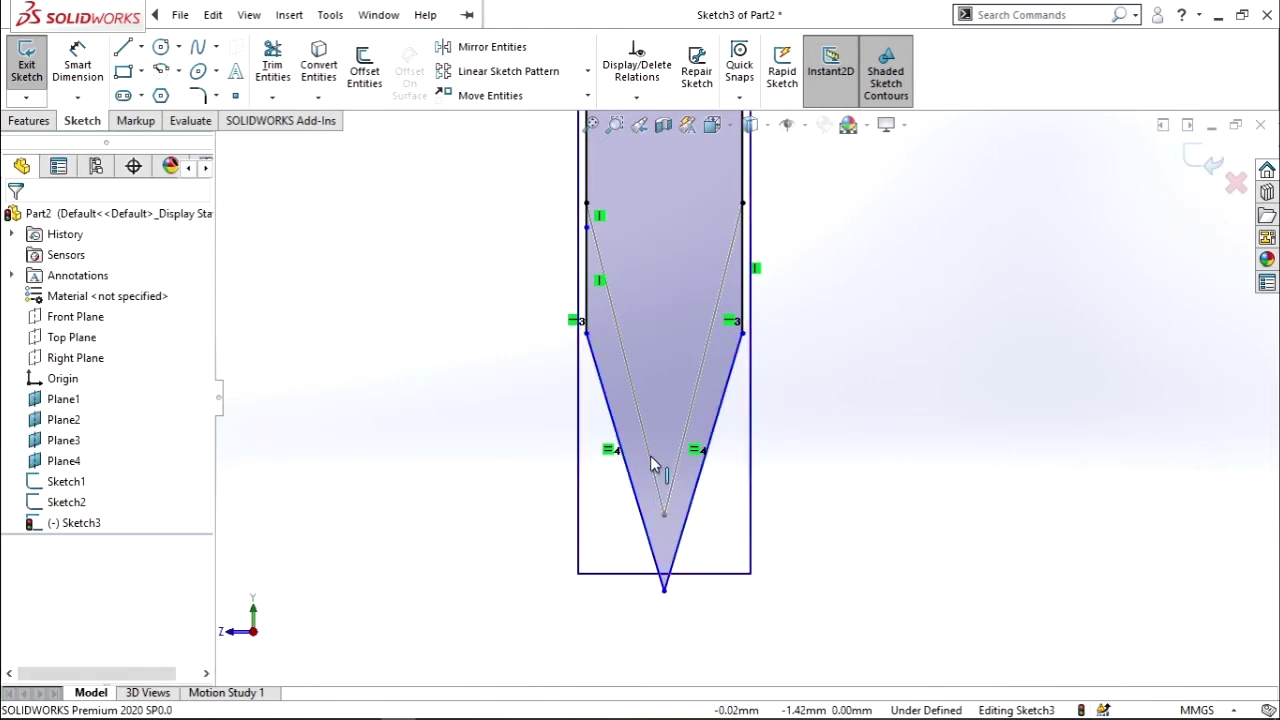
Step: Make the left slanted line parallel to the matching Sketch2 line instead of equal
{"action": "left_click", "coordinate": [651, 466]}
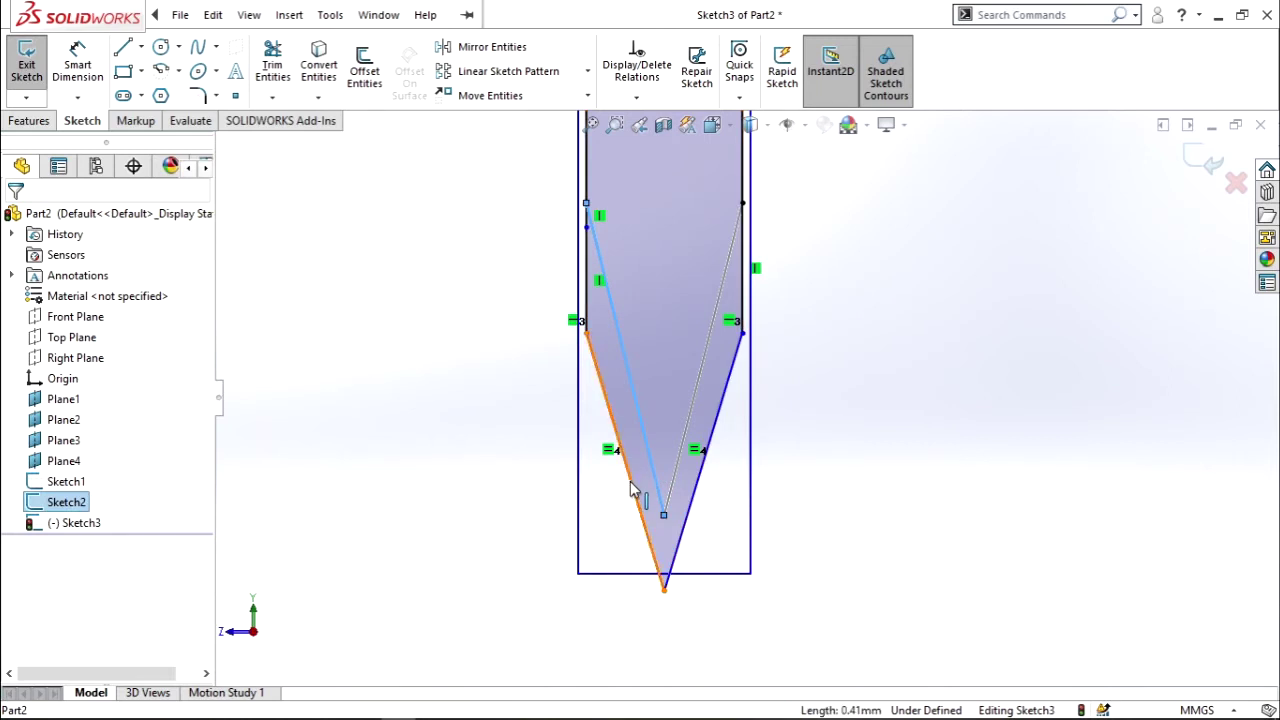
{"action": "left_click", "coordinate": [631, 489], "text": "ctrl"}
{"action": "left_click", "coordinate": [22, 590]}
{"action": "left_click", "coordinate": [287, 505]}
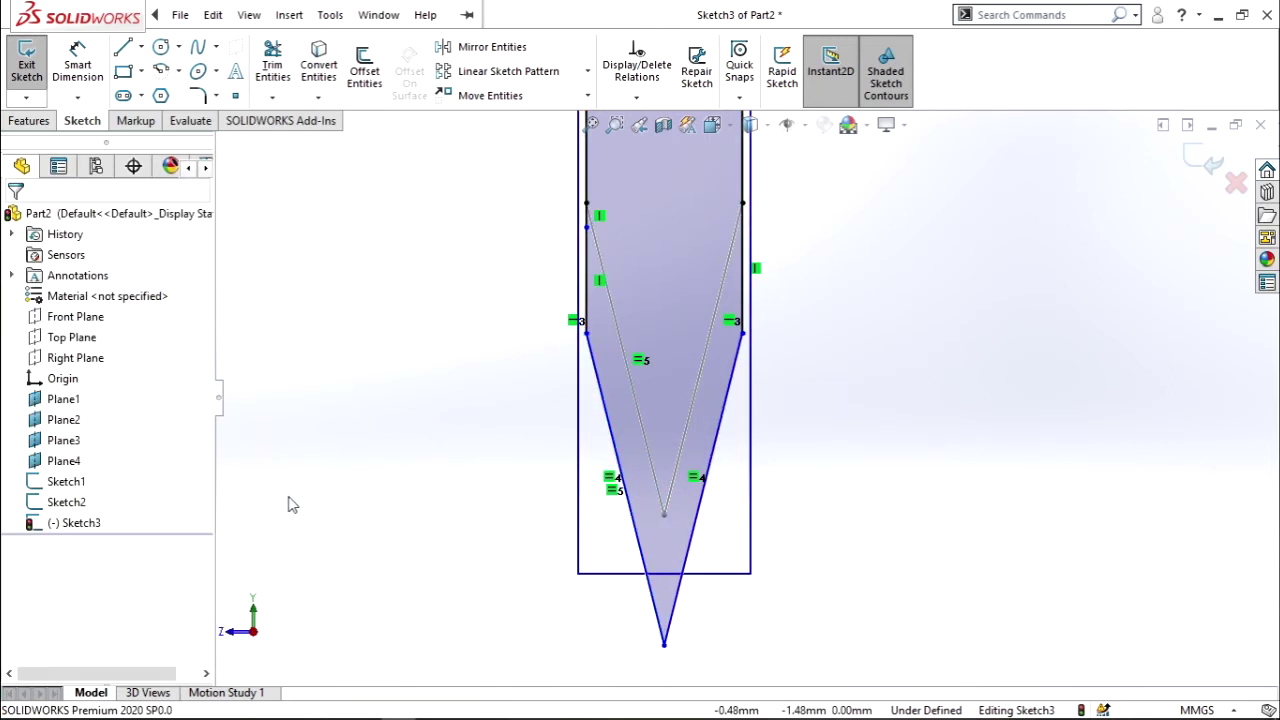
{"action": "key", "text": "ctrl+z"}
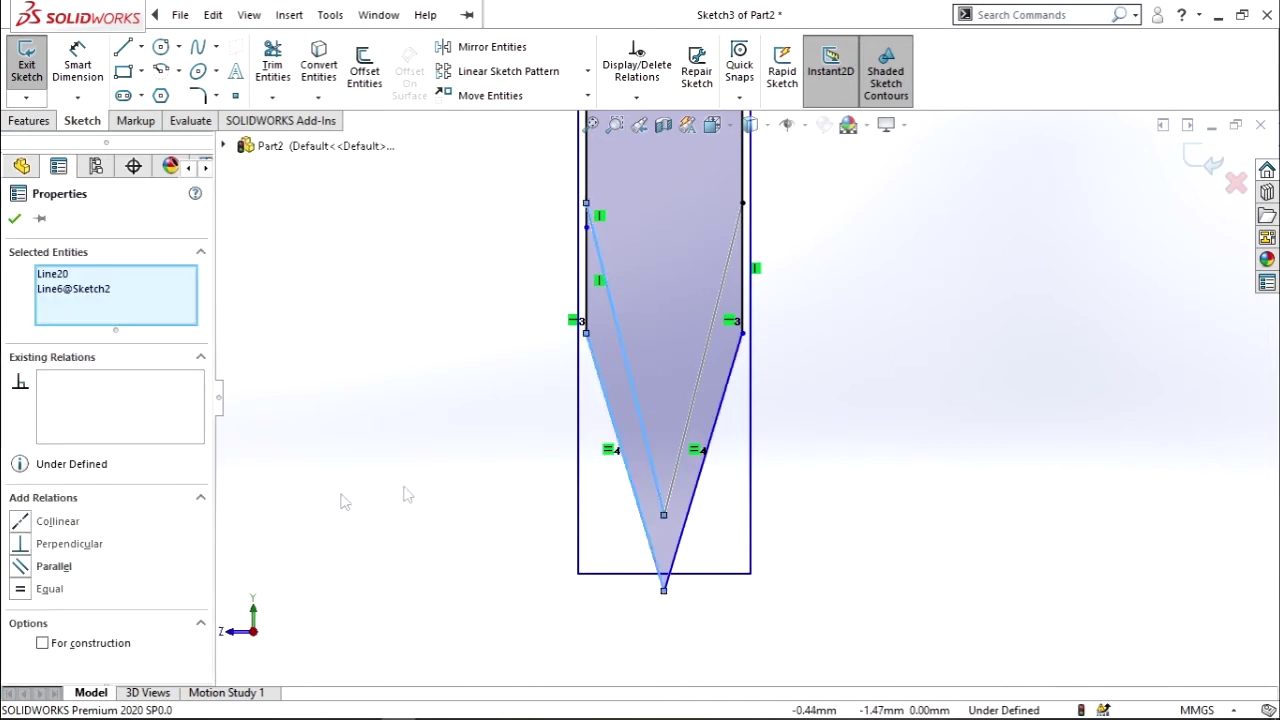
{"action": "left_click", "coordinate": [22, 566]}
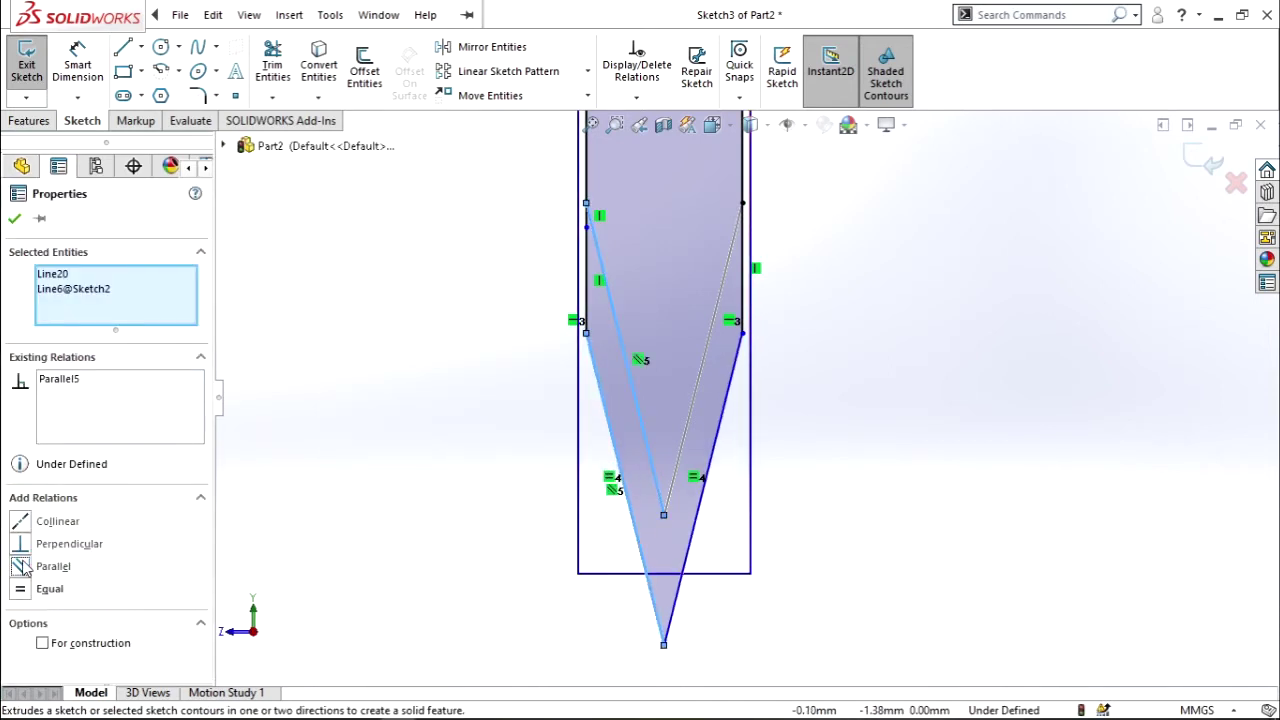
{"action": "left_click", "coordinate": [343, 497]}
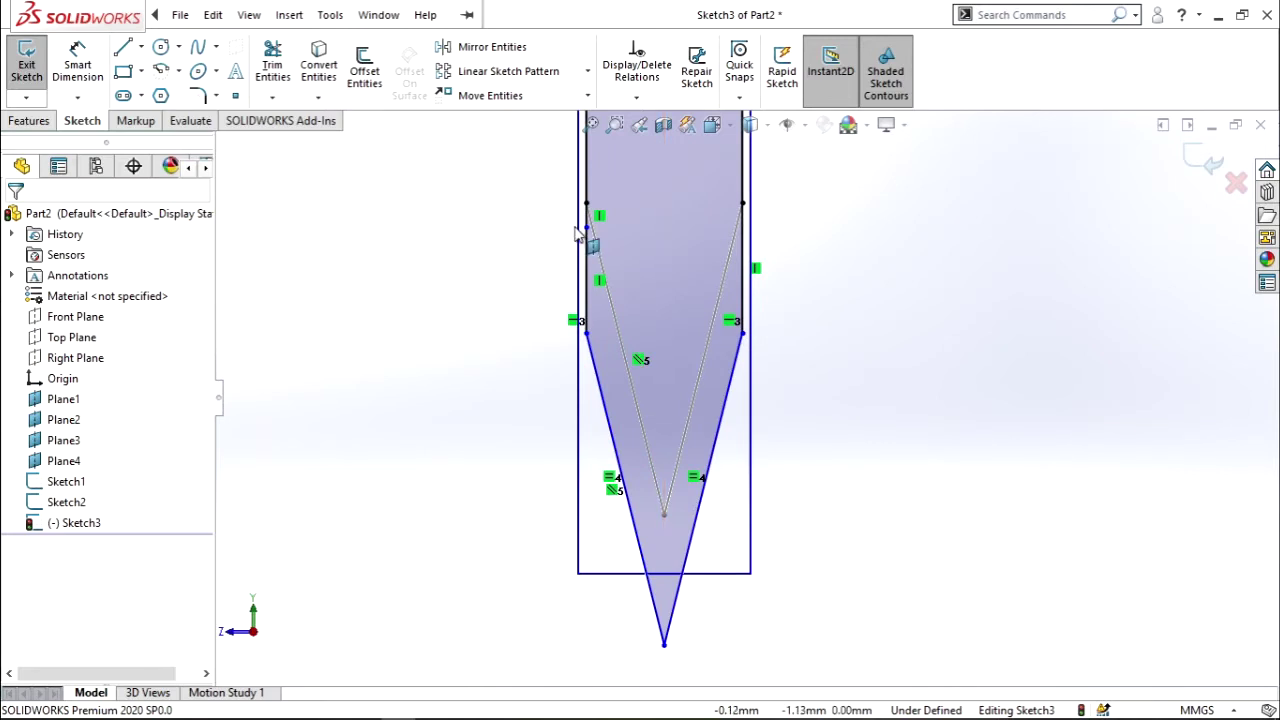
Step: Drag the point on the left edge further down
{"action": "left_click", "coordinate": [586, 234]}
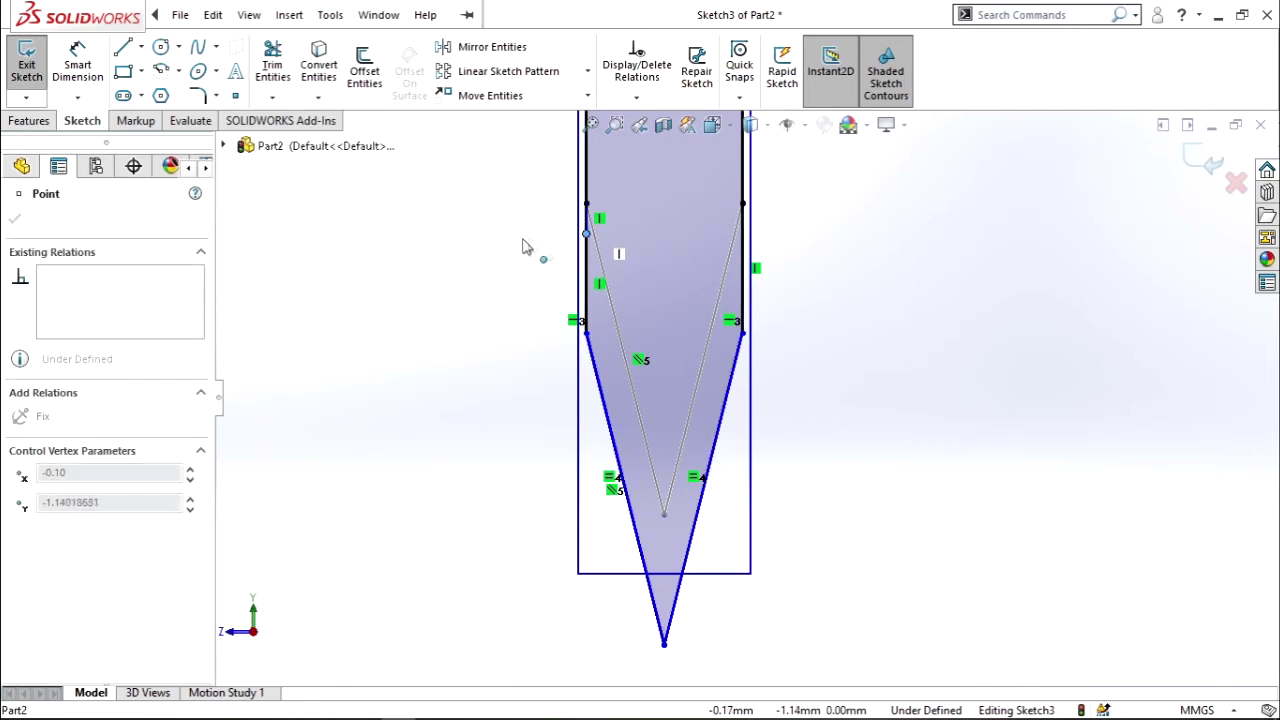
{"action": "left_click_drag", "start_coordinate": [586, 234], "coordinate": [586, 451]}
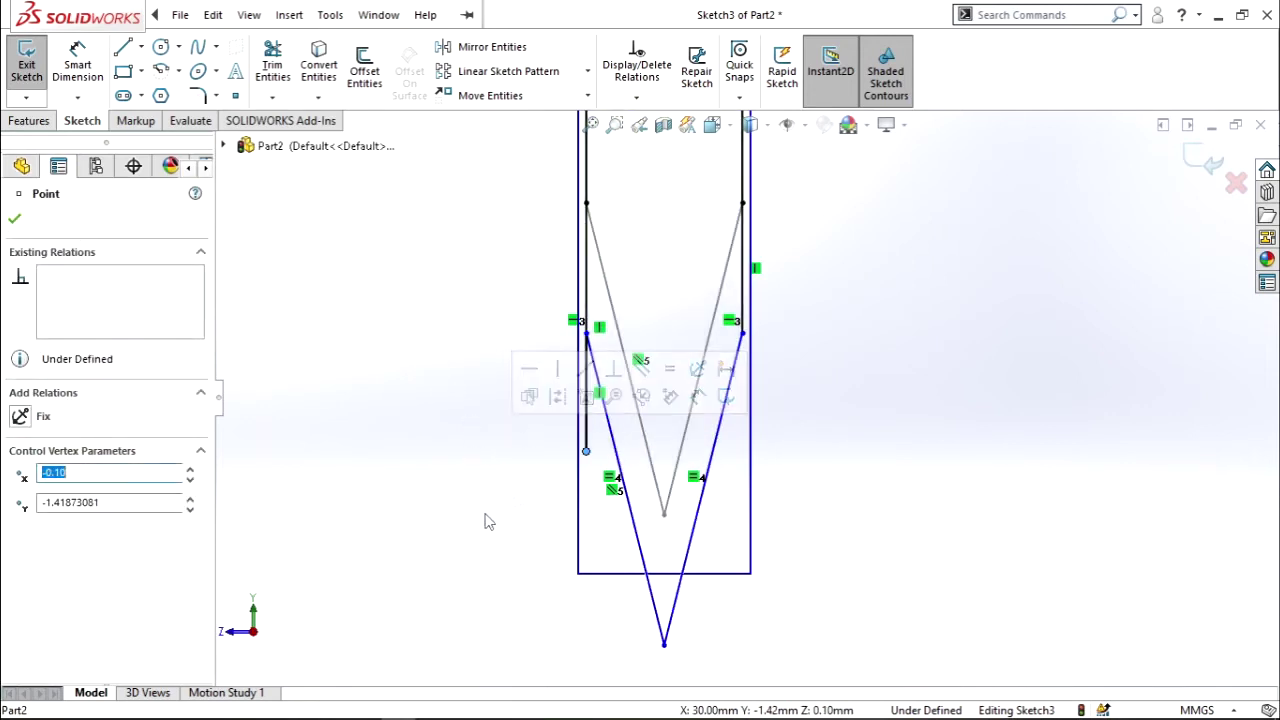
{"action": "left_click", "coordinate": [272, 65]}
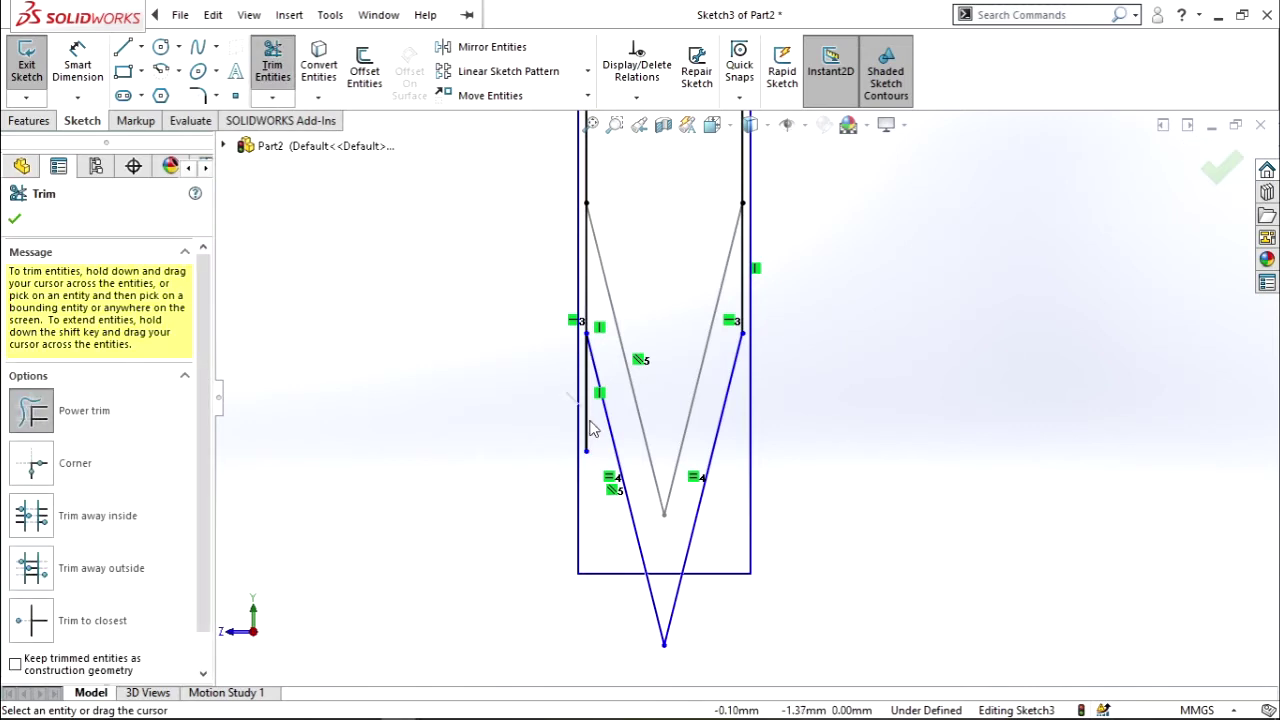
Step: Trim the leftover left segment and dimension the diagonal-to-edge gap as 0.05 mm
{"action": "left_click_drag", "start_coordinate": [590, 428], "coordinate": [588, 430]}
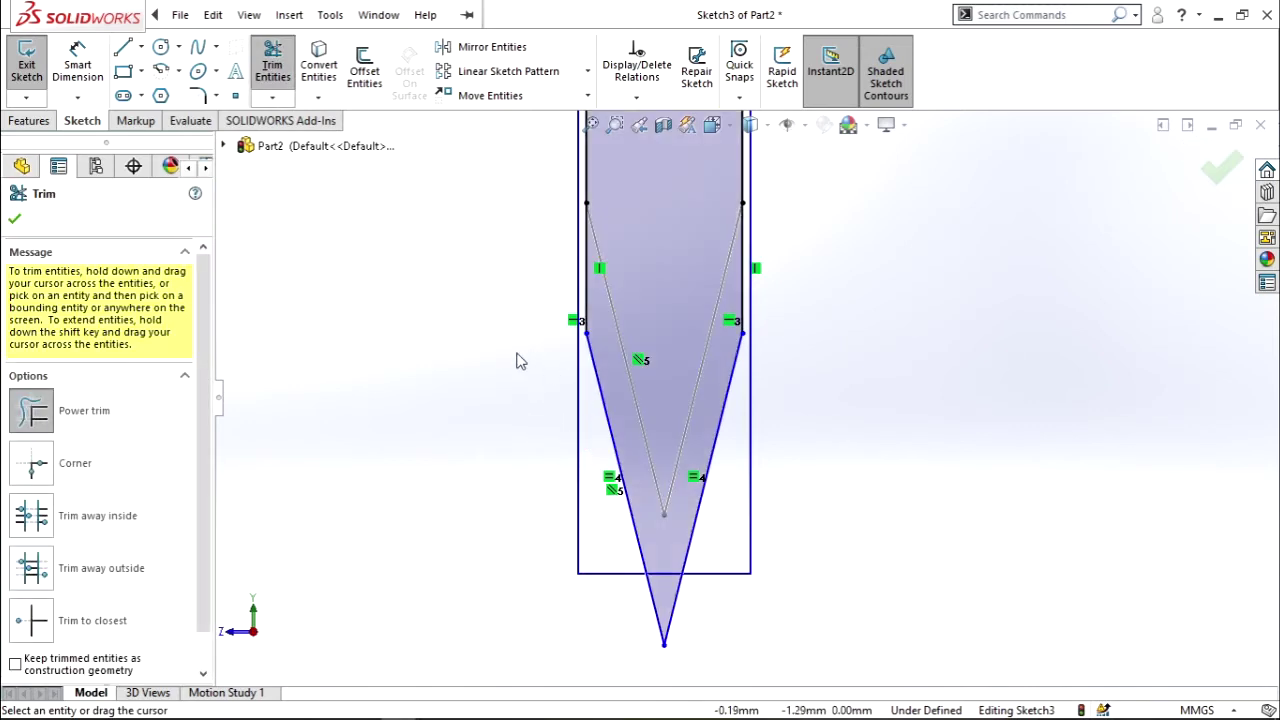
{"action": "left_click", "coordinate": [80, 64]}
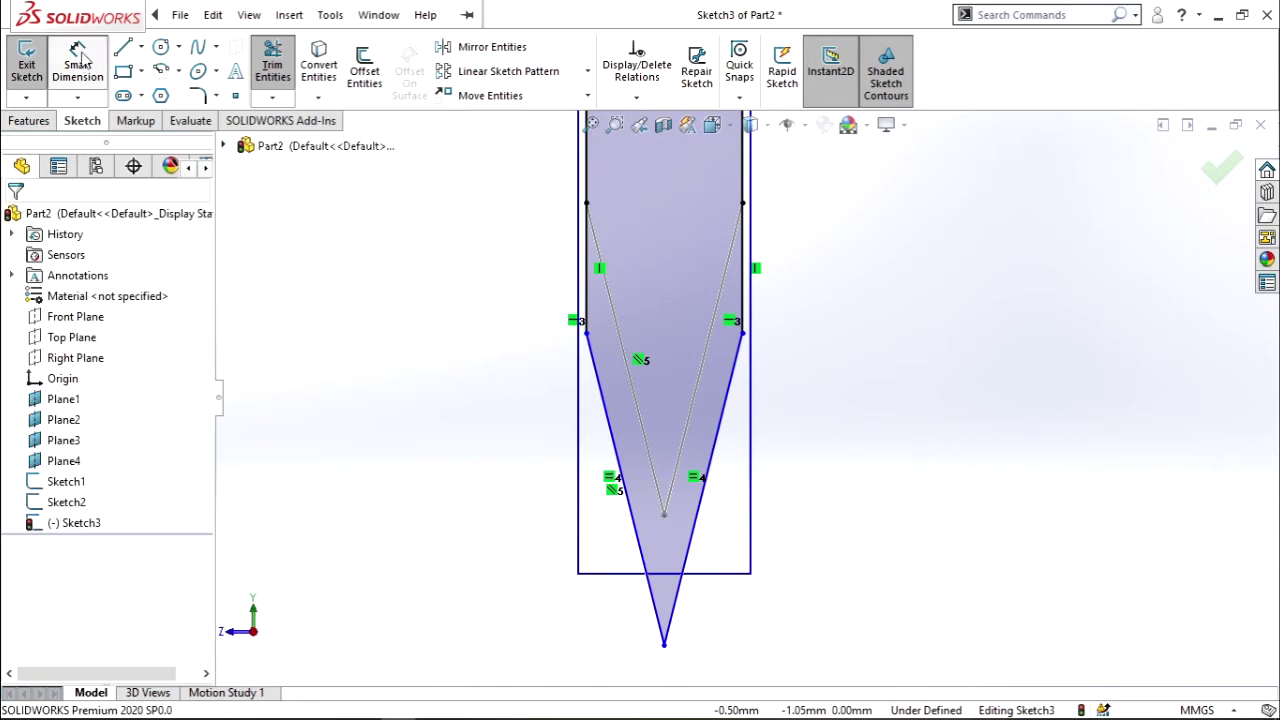
{"action": "left_click", "coordinate": [707, 361]}
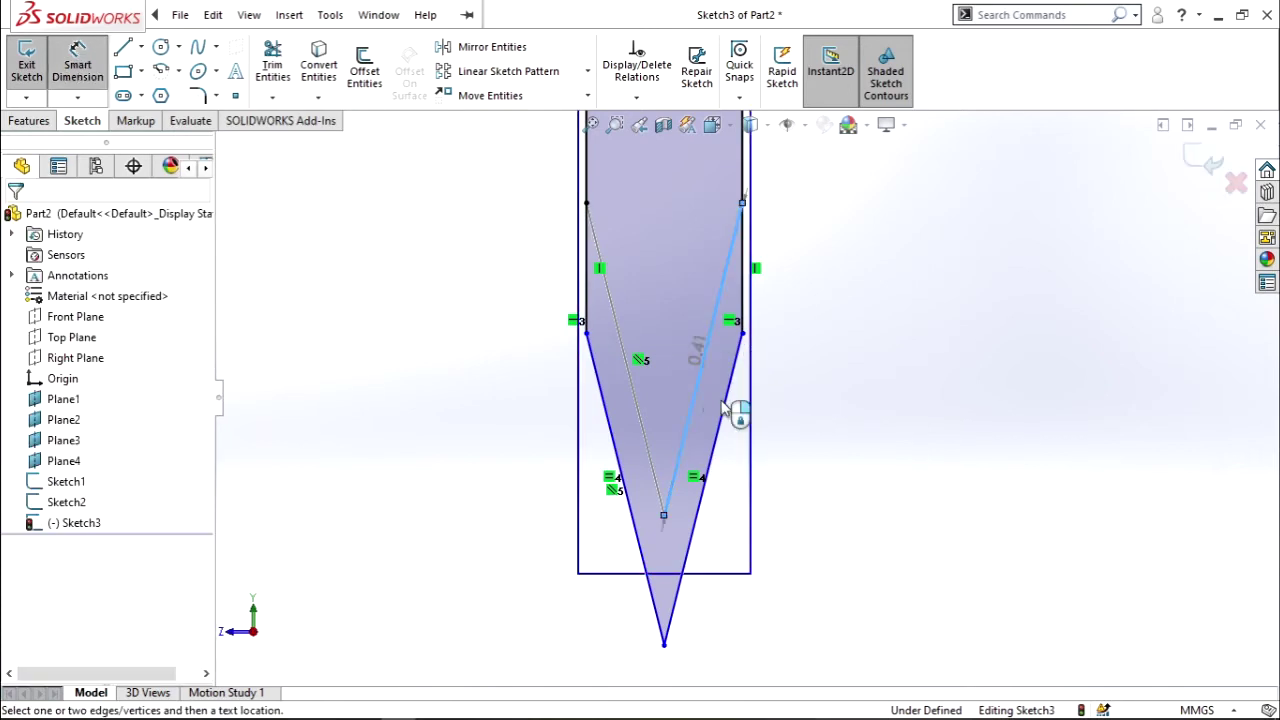
{"action": "left_click", "coordinate": [737, 388]}
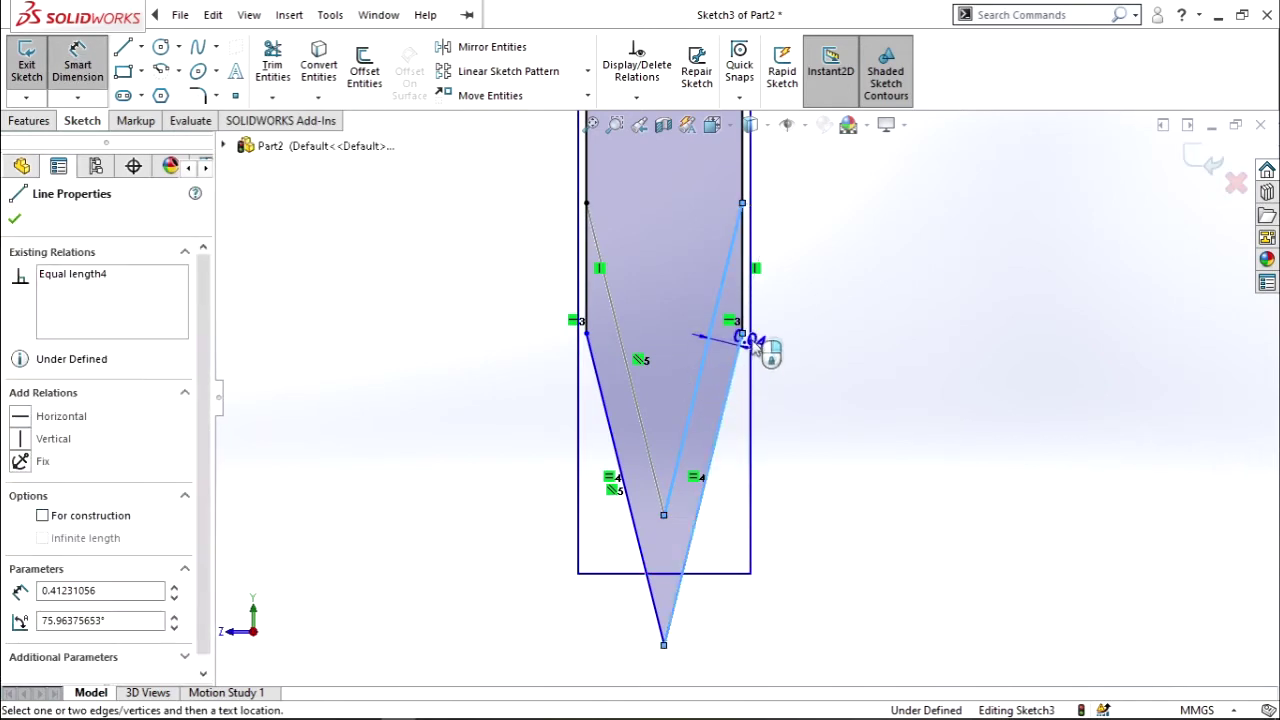
{"action": "left_click", "coordinate": [822, 275]}
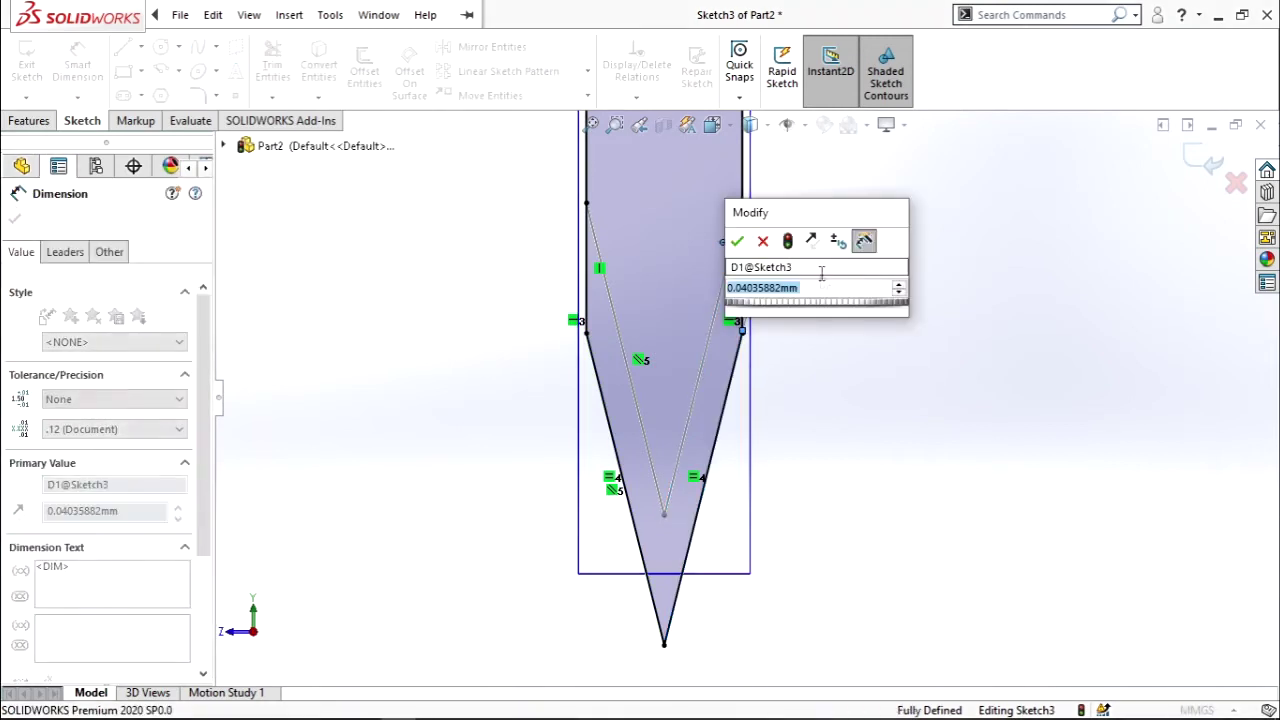
{"action": "type", "text": "0.05"}
{"action": "key", "text": "Return"}
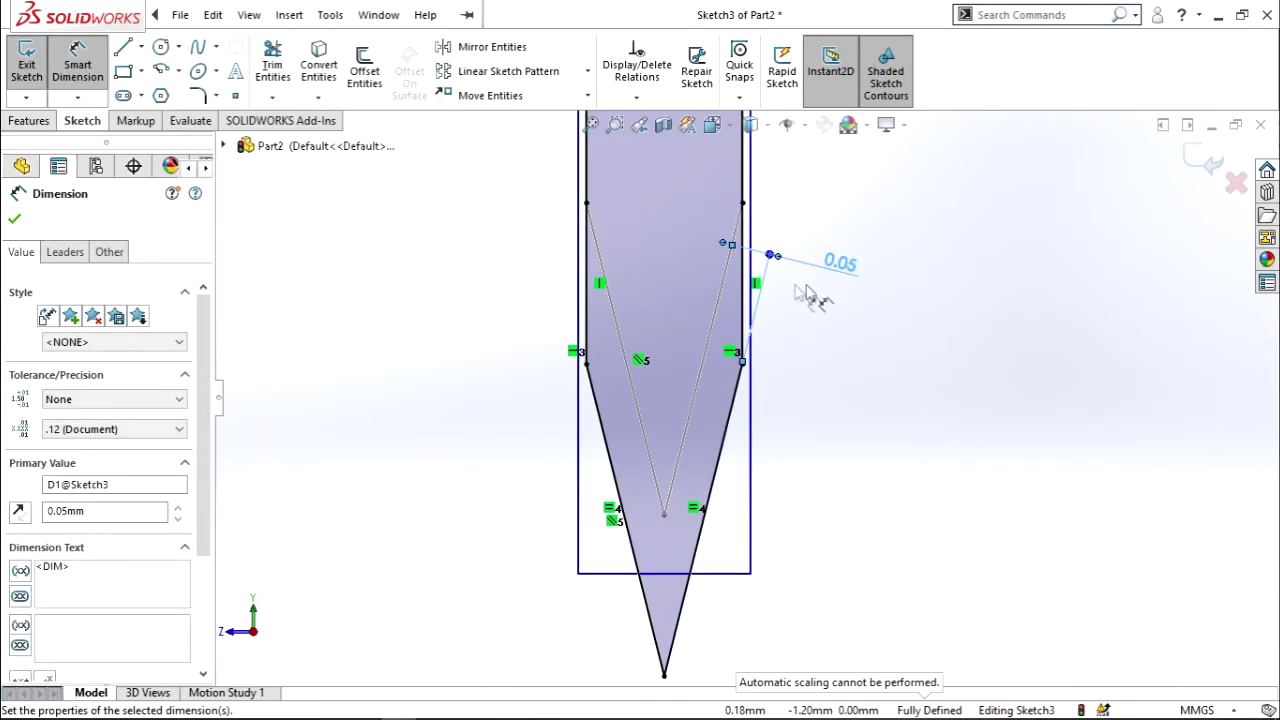
{"action": "scroll", "coordinate": [556, 345], "scroll_direction": "up", "scroll_amount": 2}
{"action": "scroll", "coordinate": [556, 345], "scroll_direction": "up", "scroll_amount": 2}
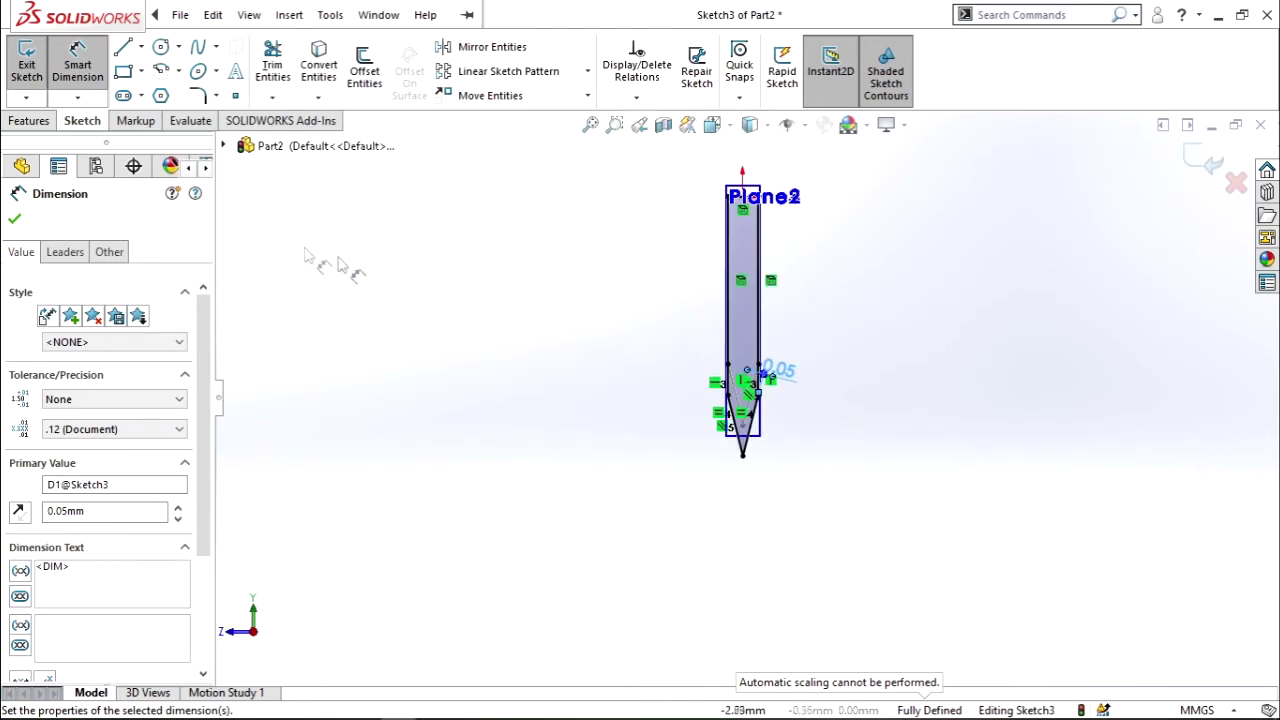
{"action": "left_click", "coordinate": [15, 218]}
{"action": "key", "text": "Escape"}
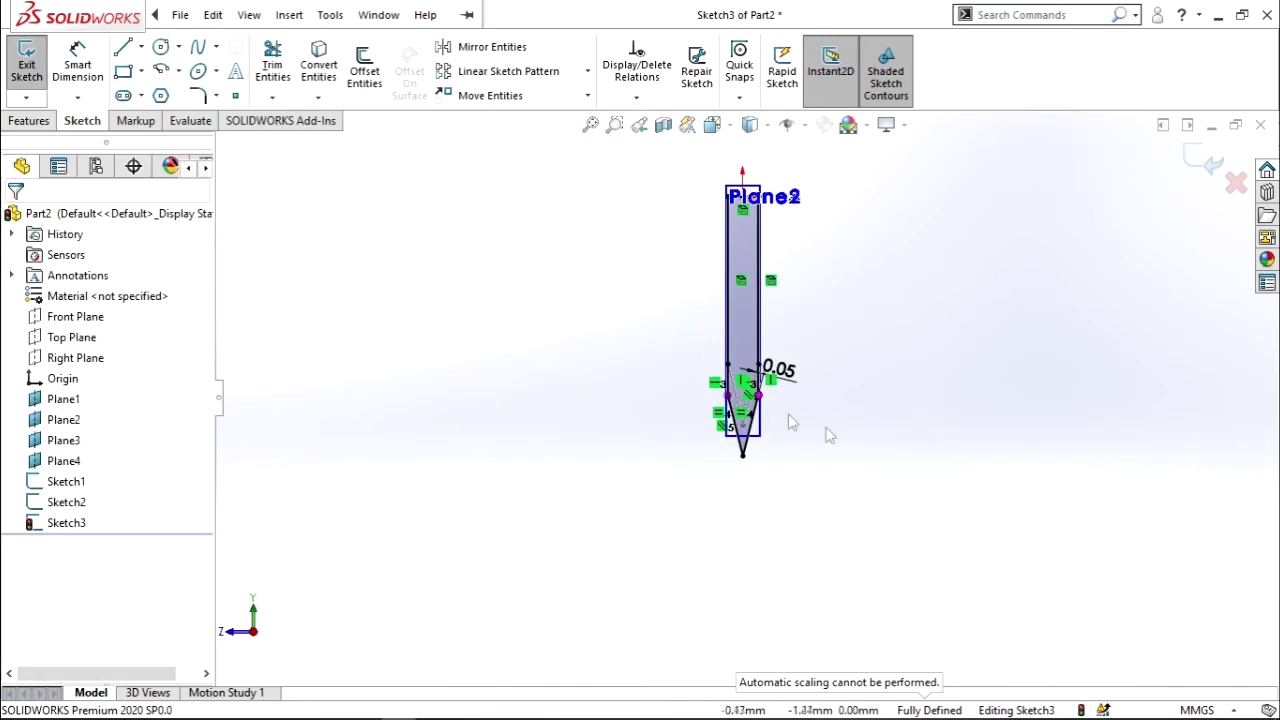
Step: Orbit the view to spread the planes apart and exit Sketch3
{"action": "scroll", "coordinate": [881, 440], "scroll_direction": "down", "scroll_amount": 2}
{"action": "mouse_move", "coordinate": [881, 440]}
{"action": "middle_mouse_down"}
{"action": "mouse_move", "coordinate": [897, 457]}
{"action": "mouse_move", "coordinate": [943, 457]}
{"action": "middle_mouse_up"}
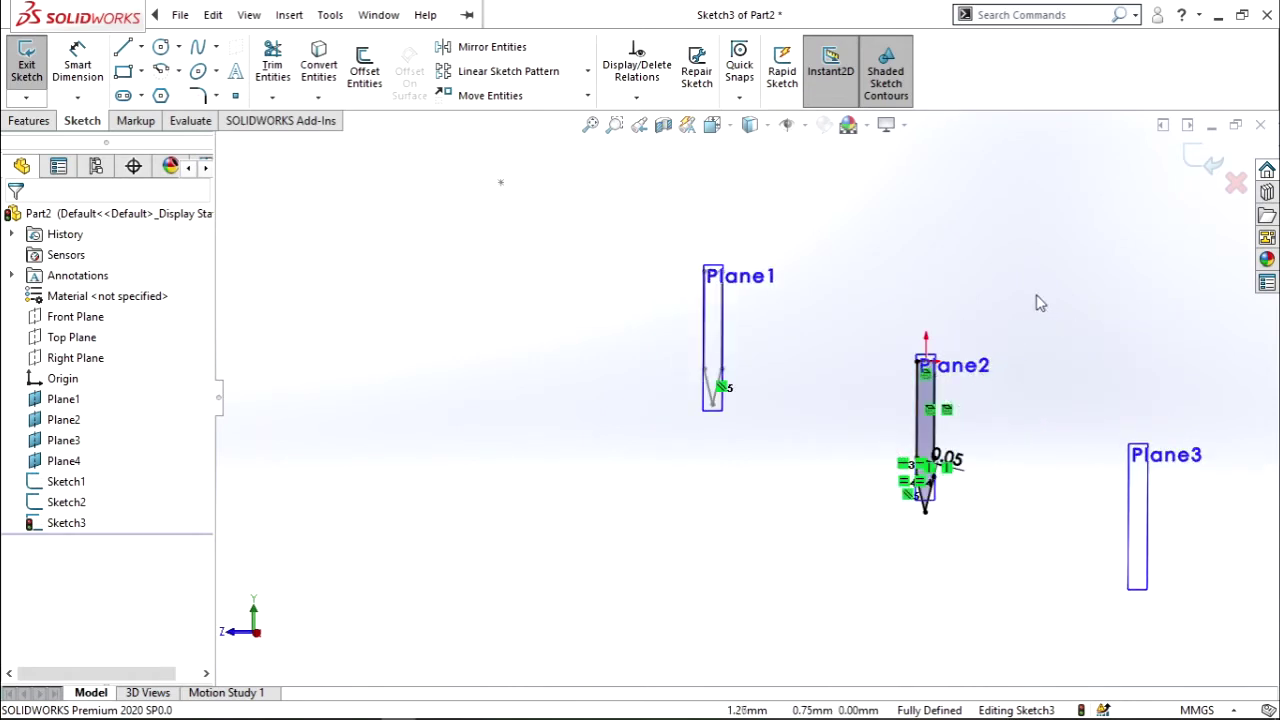
{"action": "key", "text": "Left"}
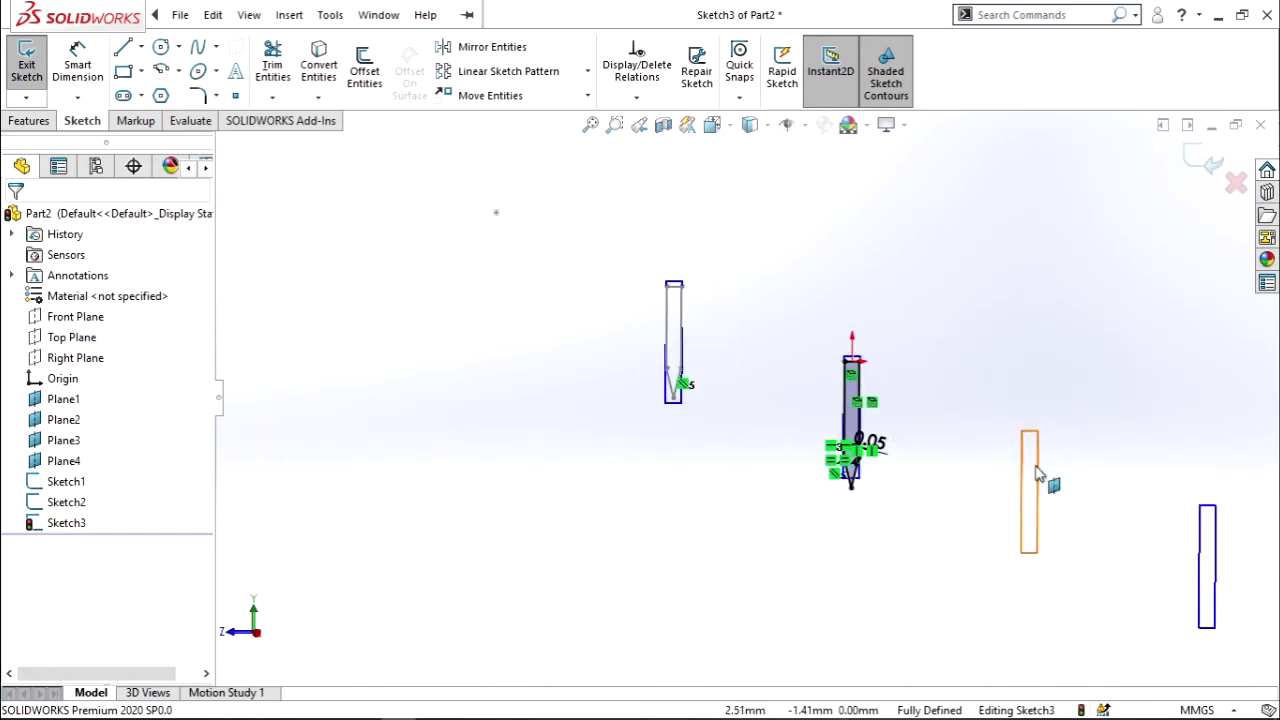
{"action": "left_click", "coordinate": [1198, 168]}
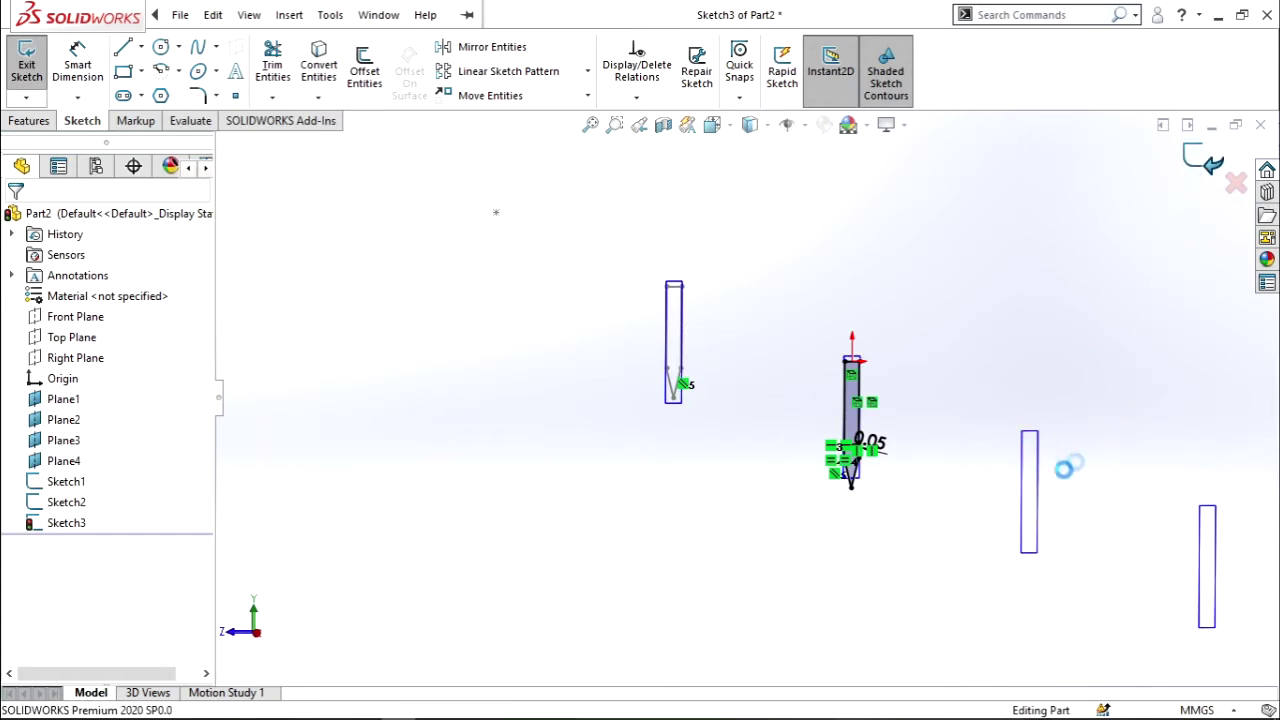
Step: Start Sketch4 on Plane3 and convert the outer outline and inner V chains into it
{"action": "left_click", "coordinate": [1045, 500]}
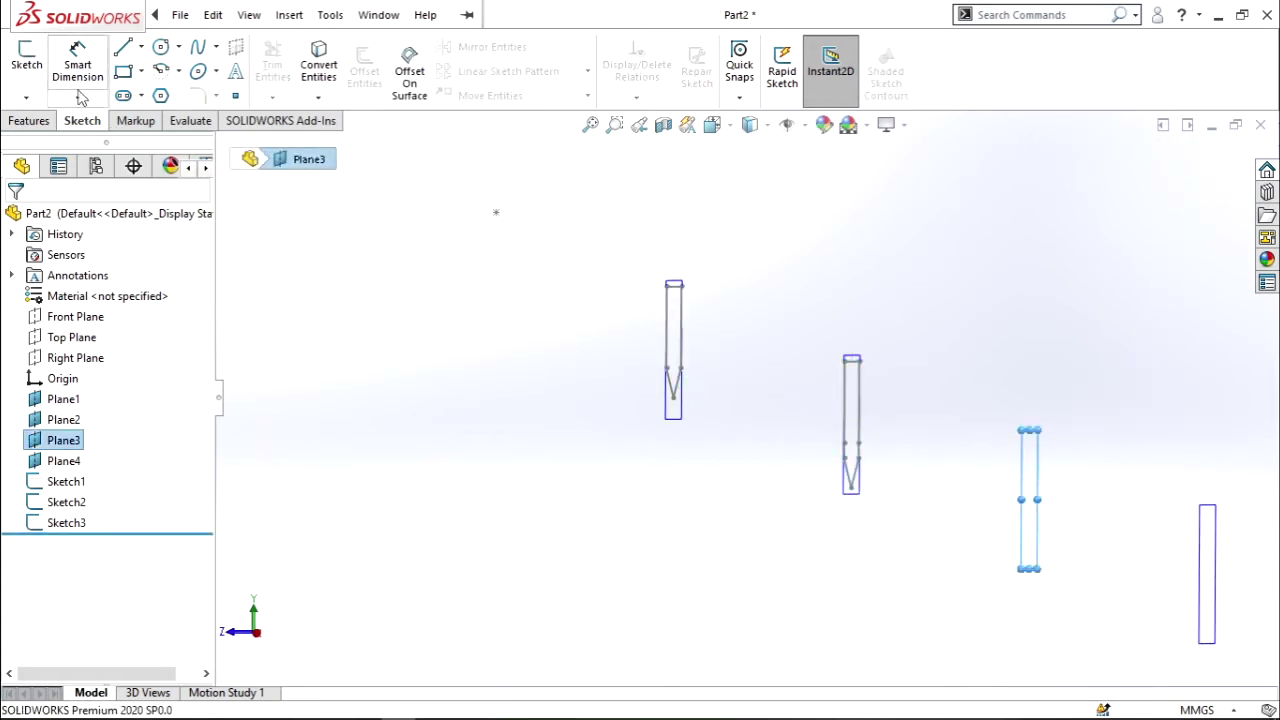
{"action": "left_click", "coordinate": [27, 58]}
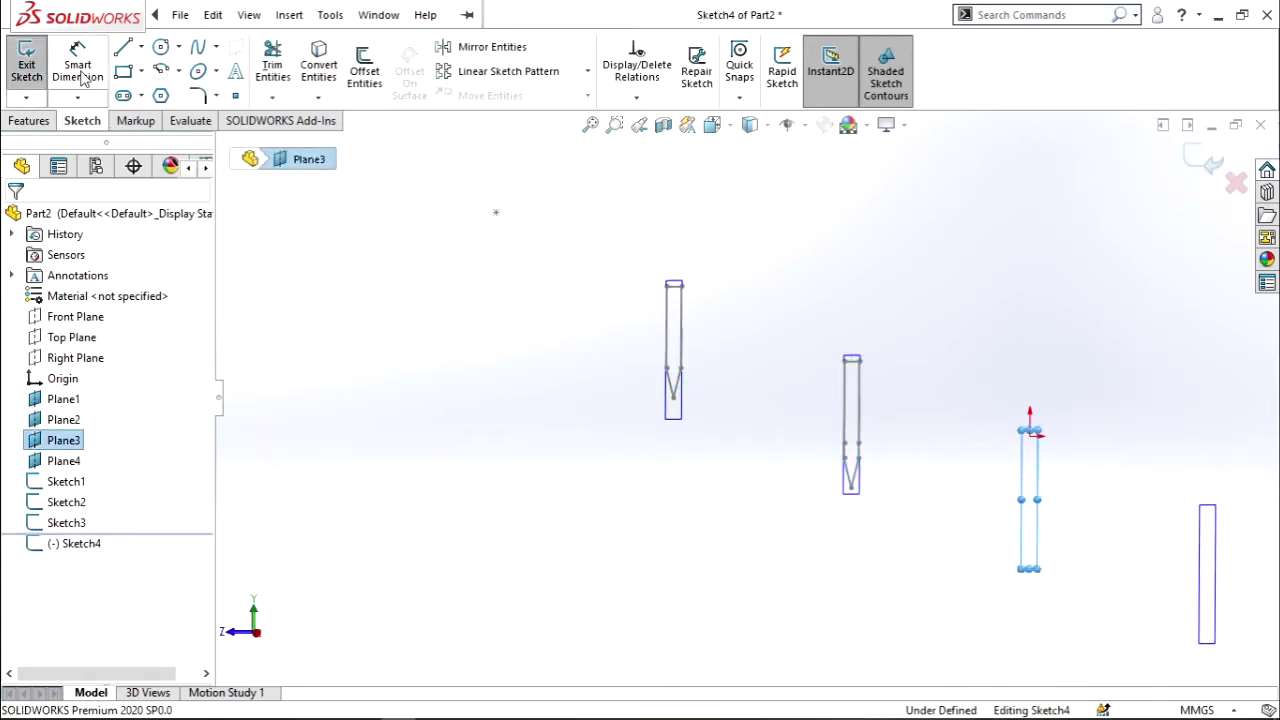
{"action": "left_click", "coordinate": [326, 80]}
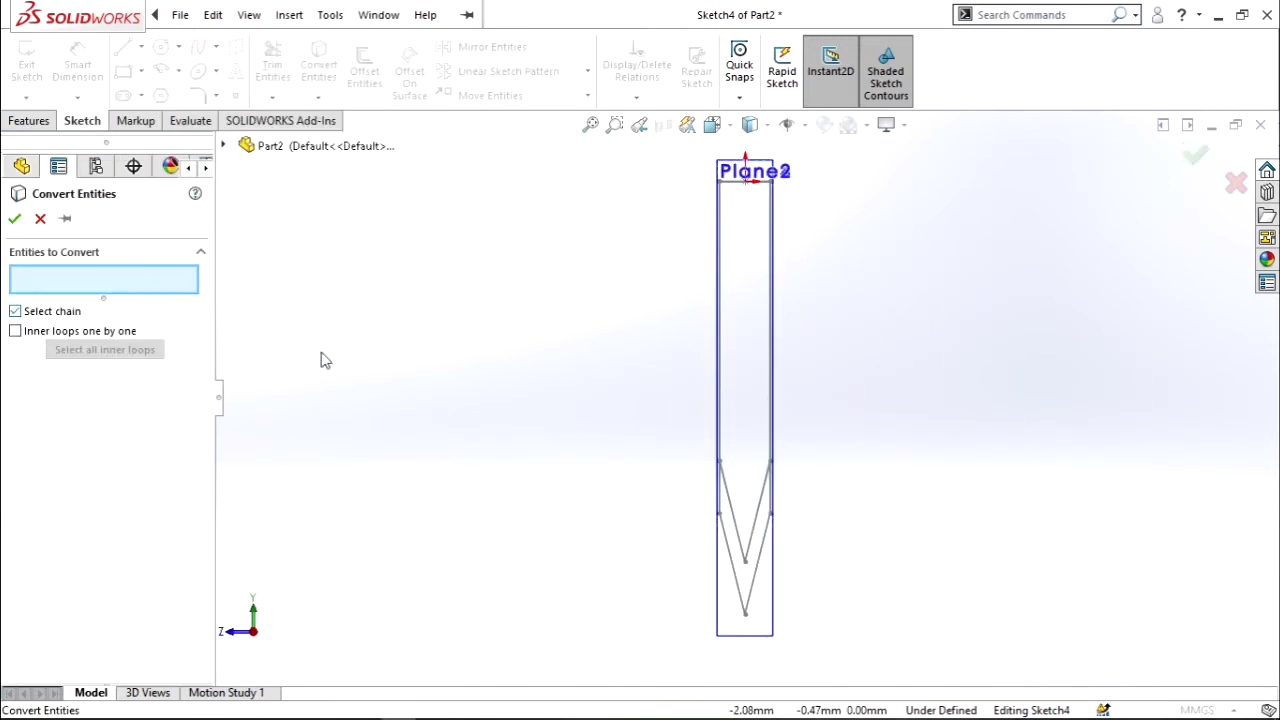
{"action": "left_click", "coordinate": [735, 191]}
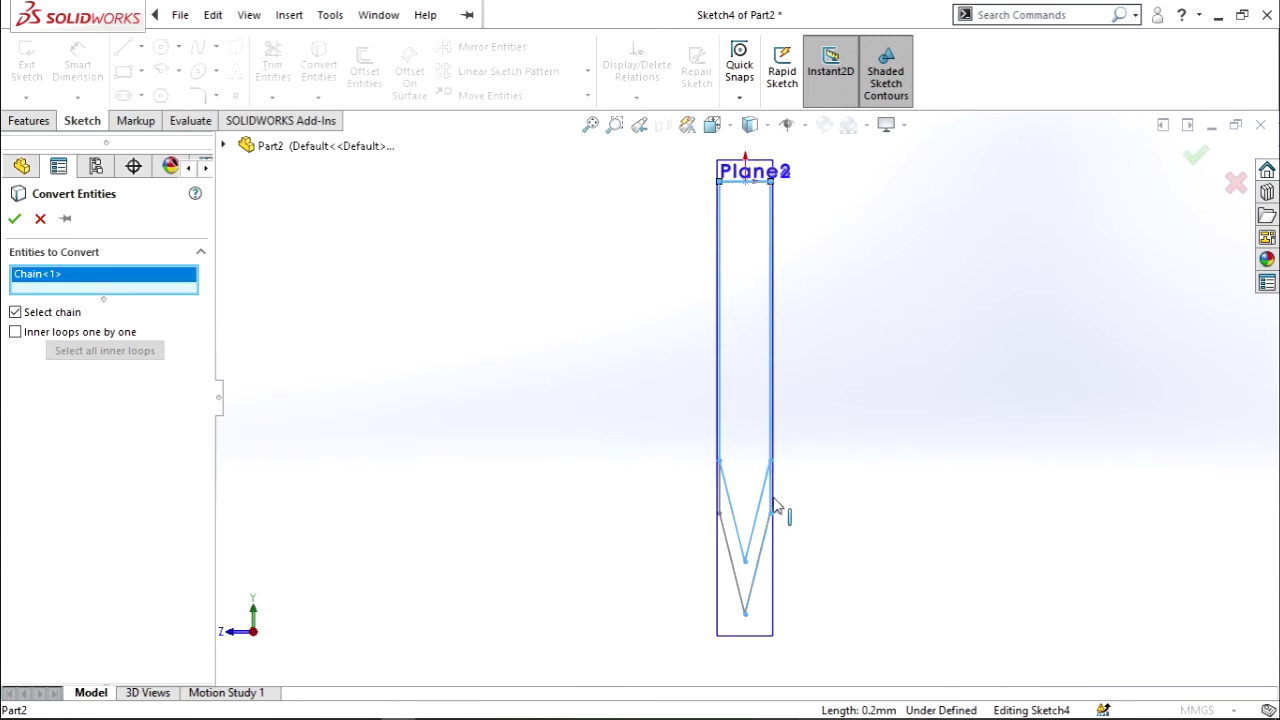
{"action": "left_click", "coordinate": [733, 566]}
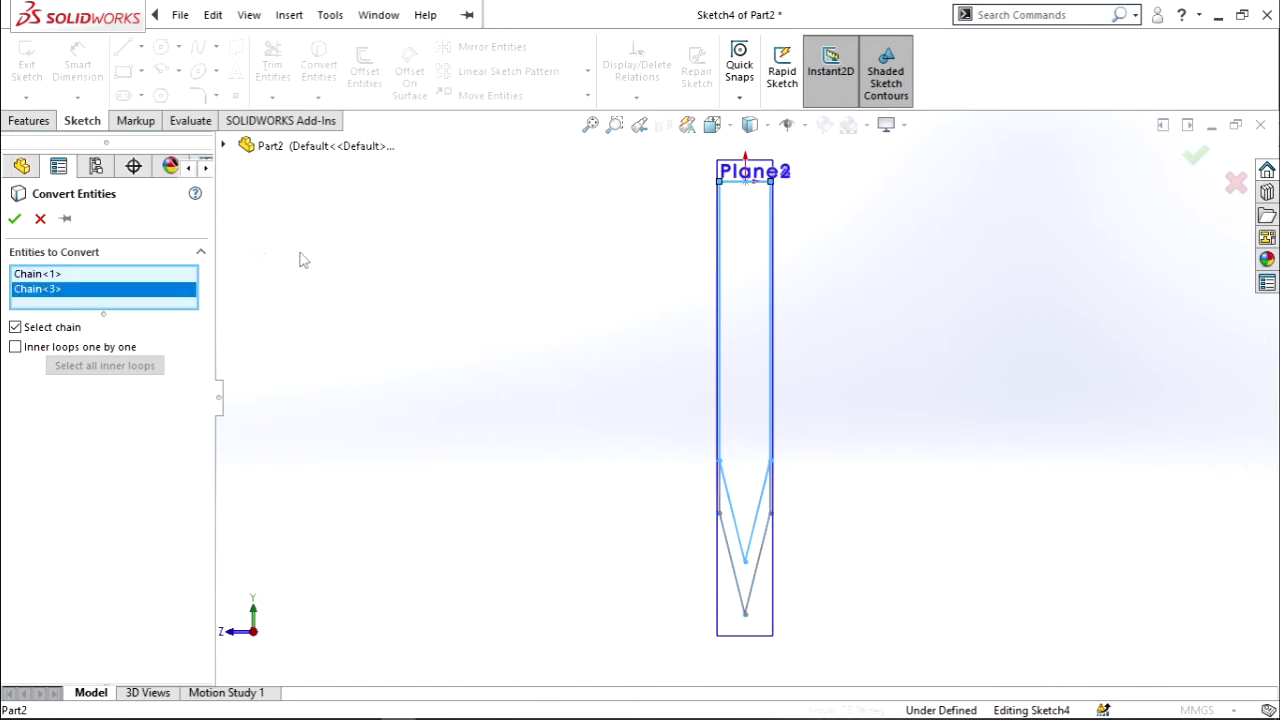
{"action": "left_click", "coordinate": [17, 221]}
{"action": "scroll", "coordinate": [871, 491], "scroll_direction": "down", "scroll_amount": 3}
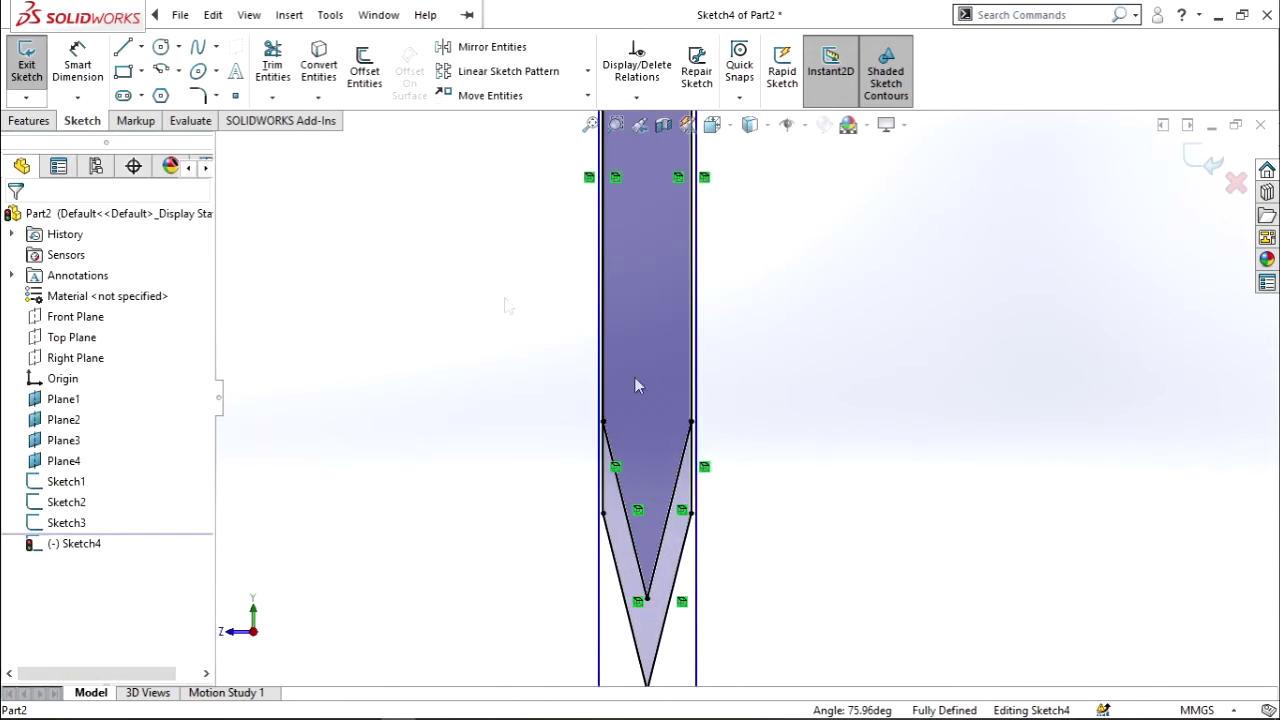
Step: Trim away the inner V diagonal, exit Sketch4, and orbit to fan out all profiles
{"action": "left_click", "coordinate": [273, 68]}
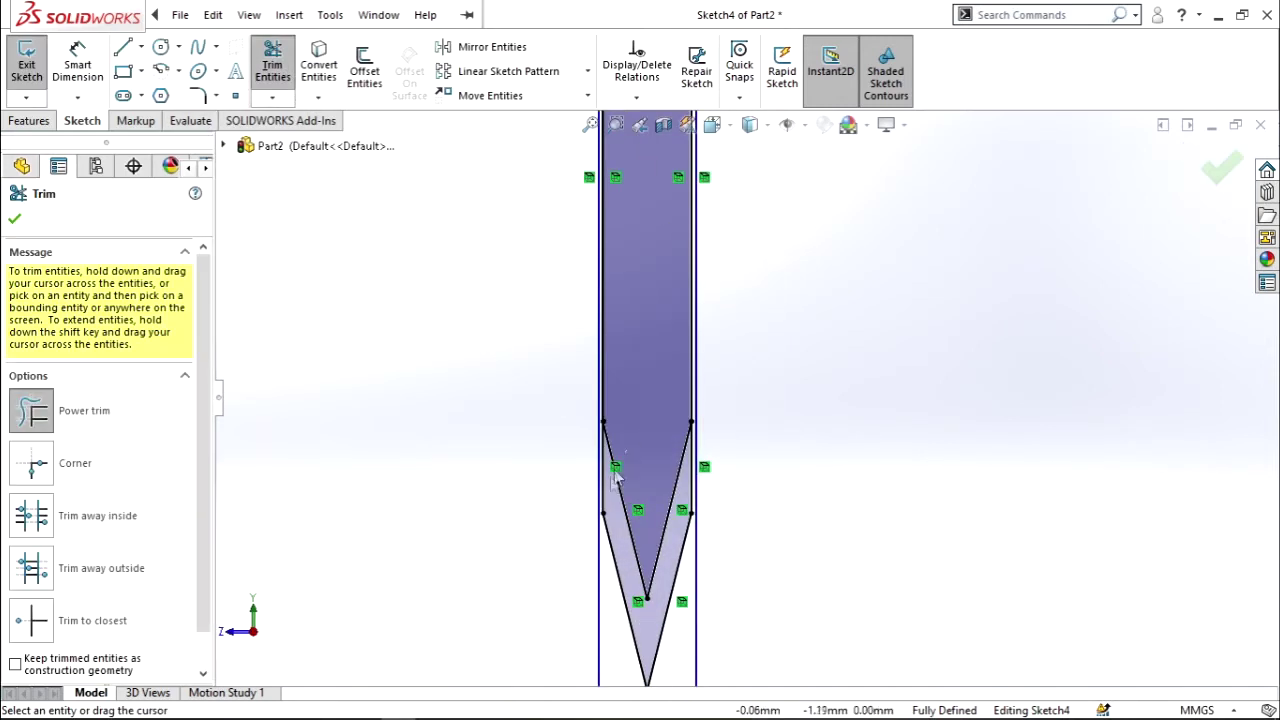
{"action": "left_click_drag", "start_coordinate": [646, 594], "coordinate": [915, 362]}
{"action": "left_click", "coordinate": [1222, 168]}
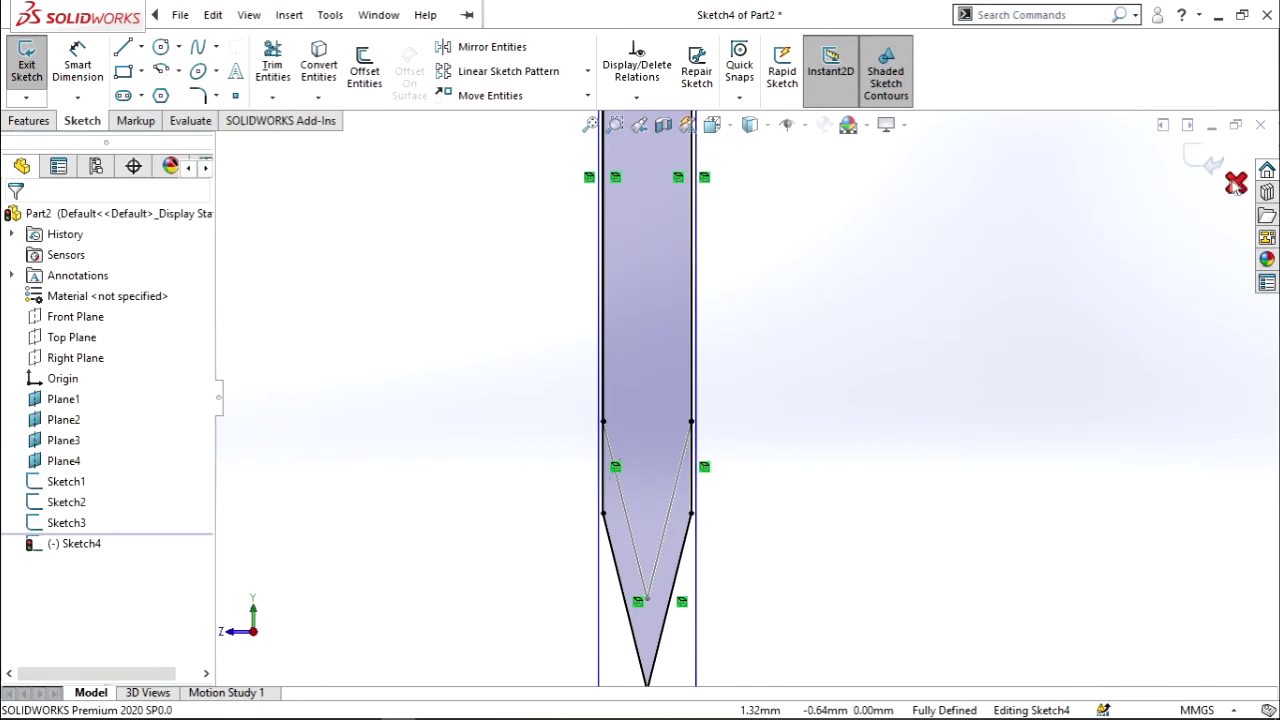
{"action": "key", "text": "z"}
{"action": "key", "text": "z"}
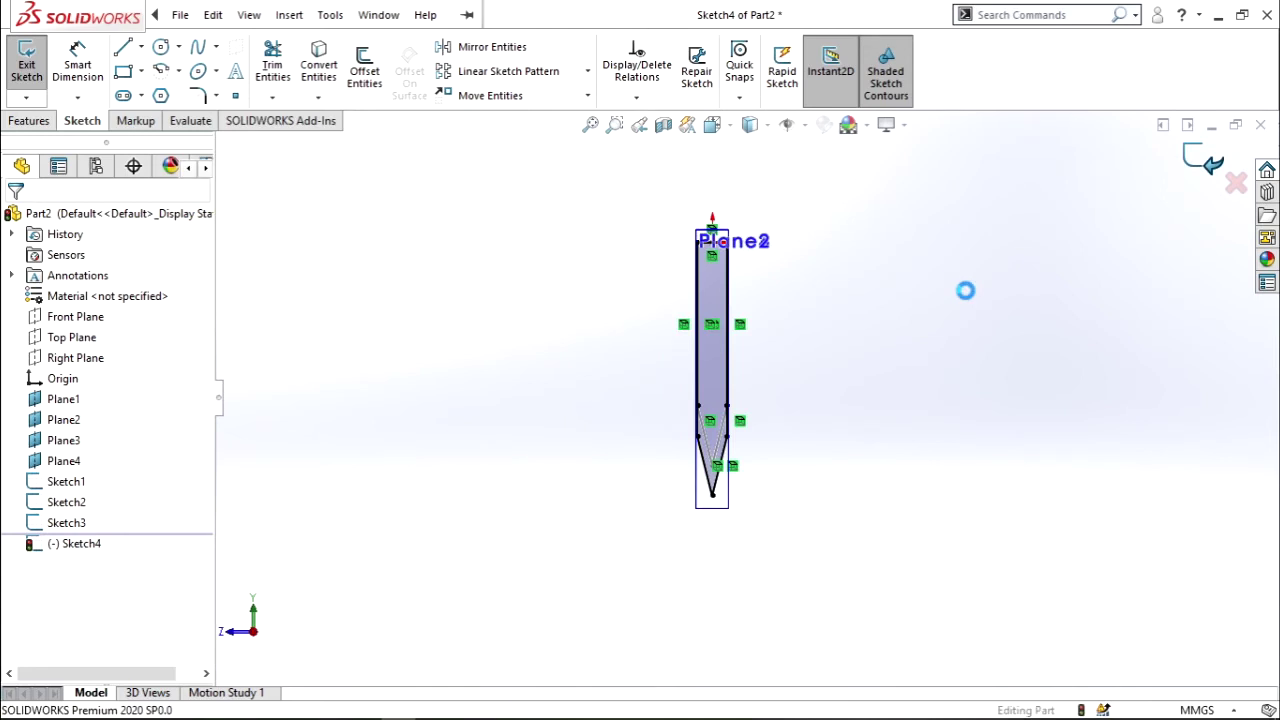
{"action": "key", "text": "ctrl+b"}
{"action": "key", "text": "z"}
{"action": "mouse_move", "coordinate": [953, 300]}
{"action": "middle_mouse_down"}
{"action": "mouse_move", "coordinate": [875, 568]}
{"action": "mouse_move", "coordinate": [816, 467]}
{"action": "middle_mouse_up"}
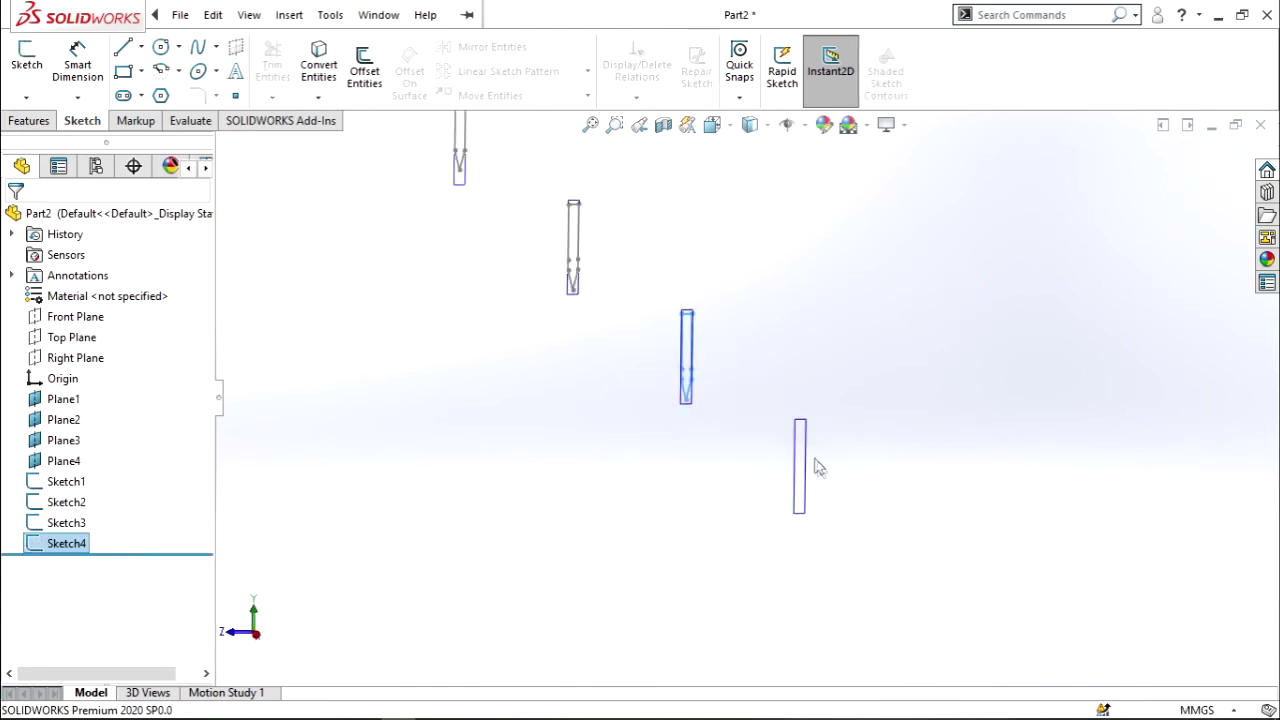
Step: Delete Plane4 from the part, confirming the deletion
{"action": "left_click", "coordinate": [803, 455]}
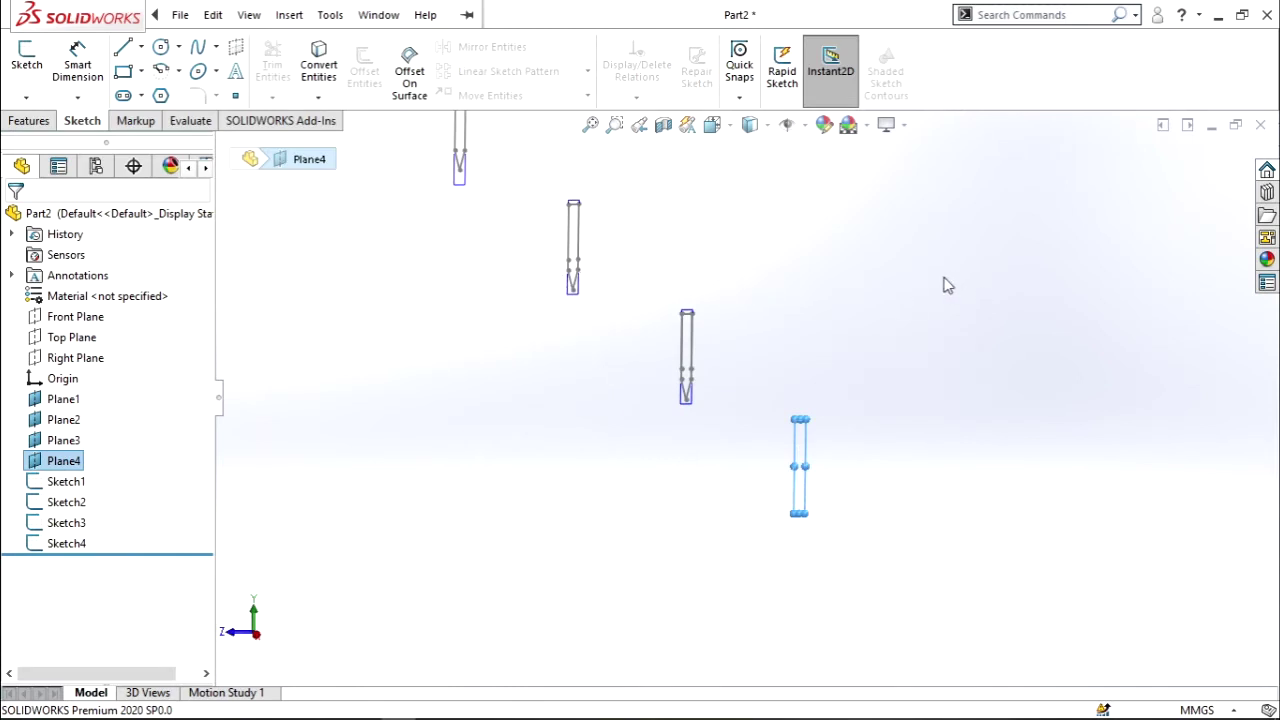
{"action": "right_click", "coordinate": [44, 461]}
{"action": "left_click", "coordinate": [90, 471]}
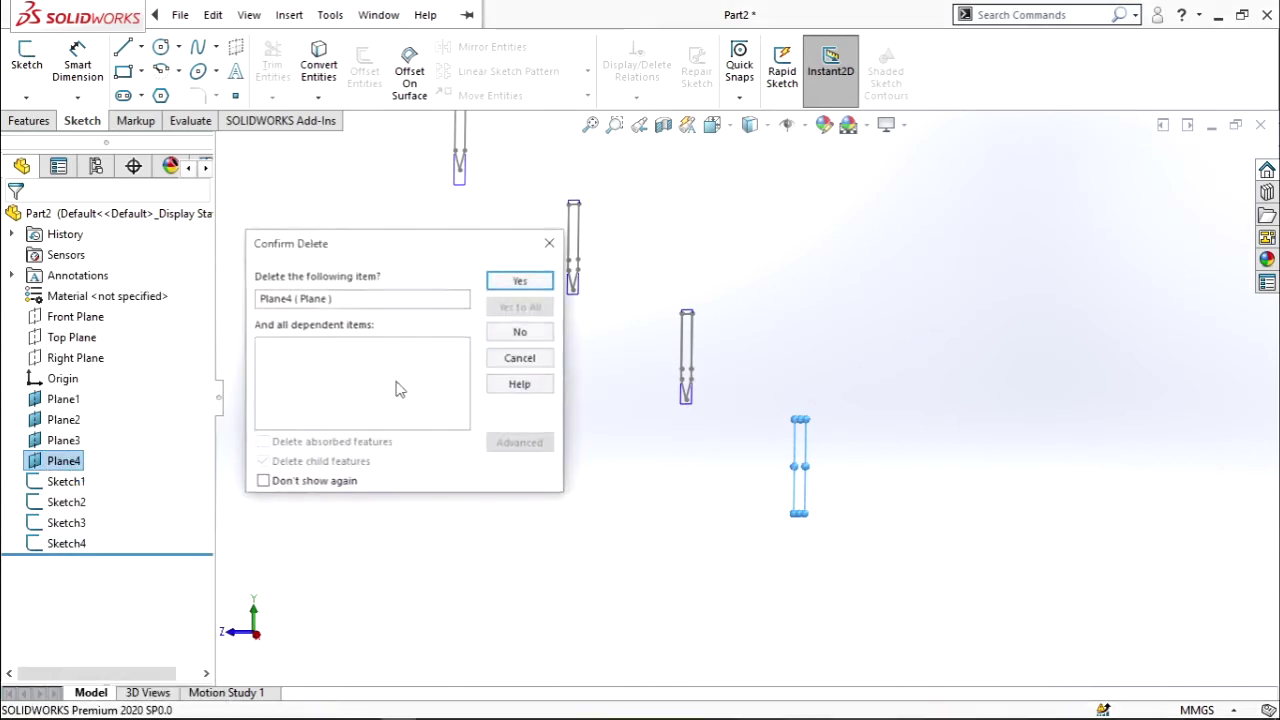
{"action": "left_click", "coordinate": [519, 281]}
{"action": "left_click", "coordinate": [28, 120]}
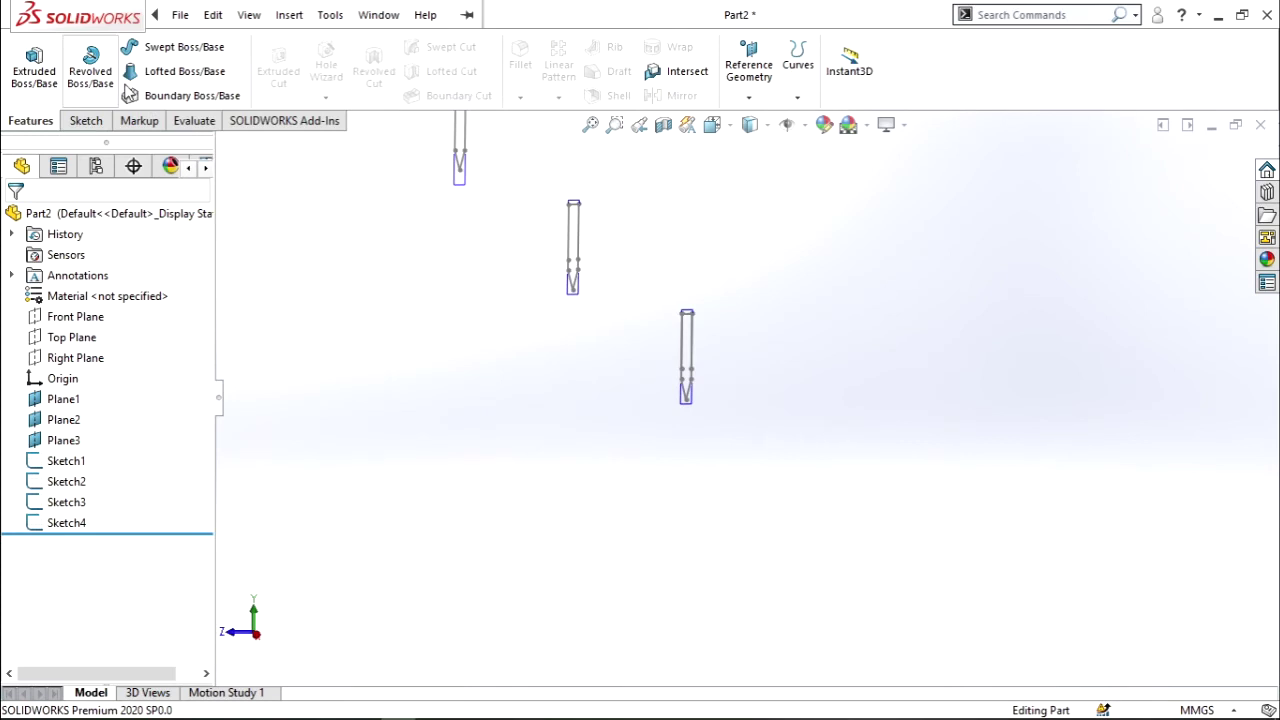
Step: Start a Lofted Boss/Base with the Sketch1 point, Sketch2 and Sketch3 as profiles
{"action": "left_click", "coordinate": [172, 71]}
{"action": "scroll", "coordinate": [540, 343], "scroll_direction": "up", "scroll_amount": 2}
{"action": "scroll", "coordinate": [549, 323], "scroll_direction": "up", "scroll_amount": 2}
{"action": "scroll", "coordinate": [580, 217], "scroll_direction": "down", "scroll_amount": 1}
{"action": "scroll", "coordinate": [660, 377], "scroll_direction": "down", "scroll_amount": 3}
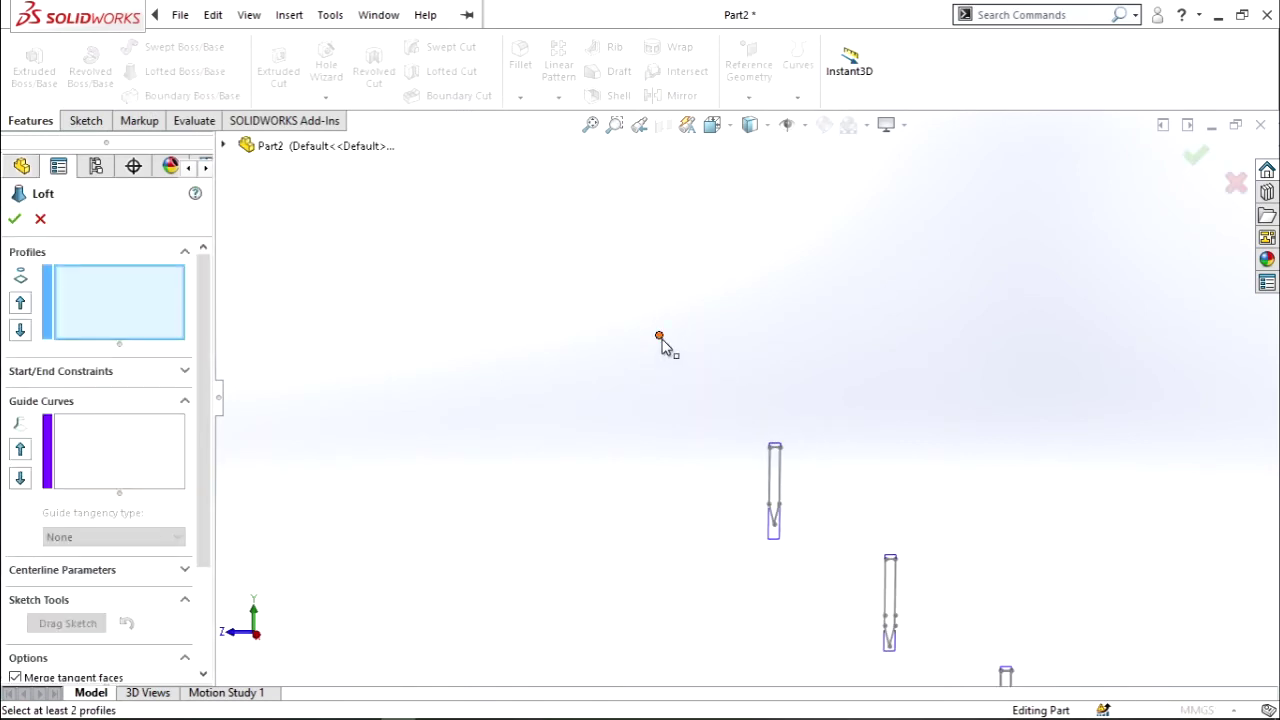
{"action": "left_click", "coordinate": [660, 338]}
{"action": "scroll", "coordinate": [775, 455], "scroll_direction": "down", "scroll_amount": 2}
{"action": "scroll", "coordinate": [786, 451], "scroll_direction": "down", "scroll_amount": 2}
{"action": "scroll", "coordinate": [733, 408], "scroll_direction": "down", "scroll_amount": 2}
{"action": "left_click", "coordinate": [738, 385]}
{"action": "scroll", "coordinate": [775, 446], "scroll_direction": "up", "scroll_amount": 2}
{"action": "scroll", "coordinate": [767, 440], "scroll_direction": "up", "scroll_amount": 2}
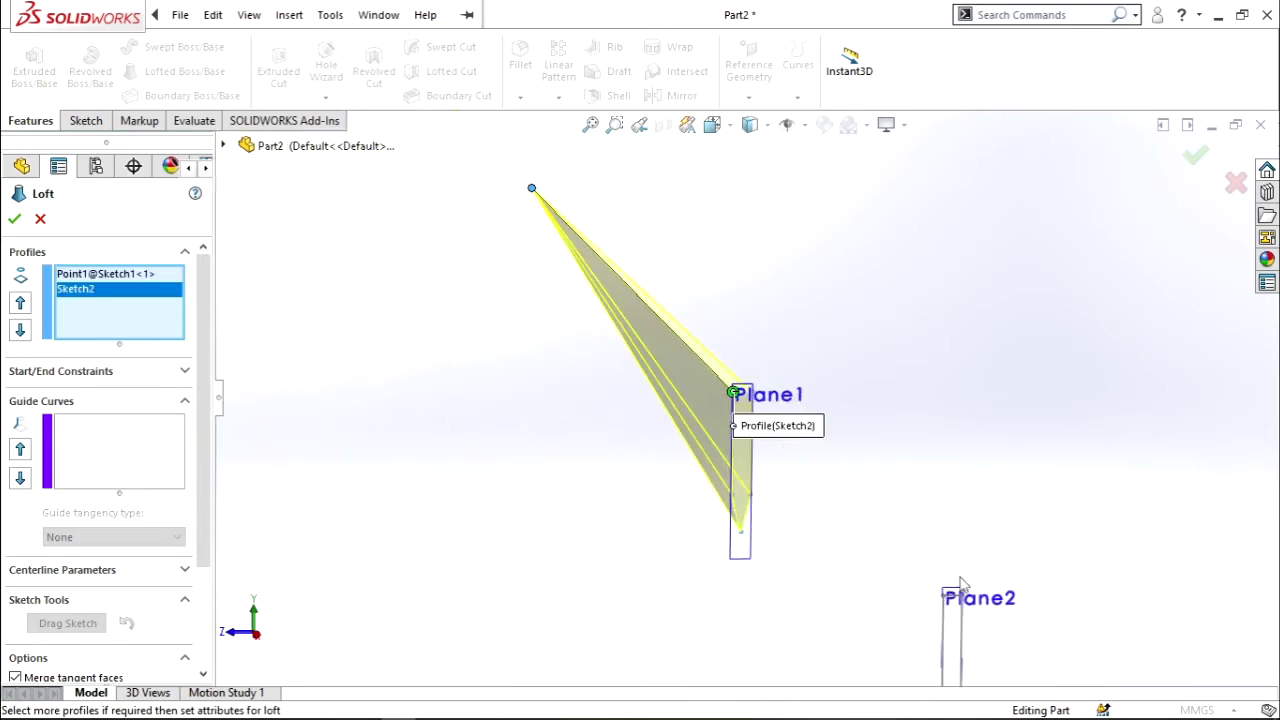
{"action": "scroll", "coordinate": [956, 595], "scroll_direction": "down", "scroll_amount": 2}
{"action": "scroll", "coordinate": [860, 515], "scroll_direction": "down", "scroll_amount": 1}
{"action": "scroll", "coordinate": [865, 533], "scroll_direction": "down", "scroll_amount": 1}
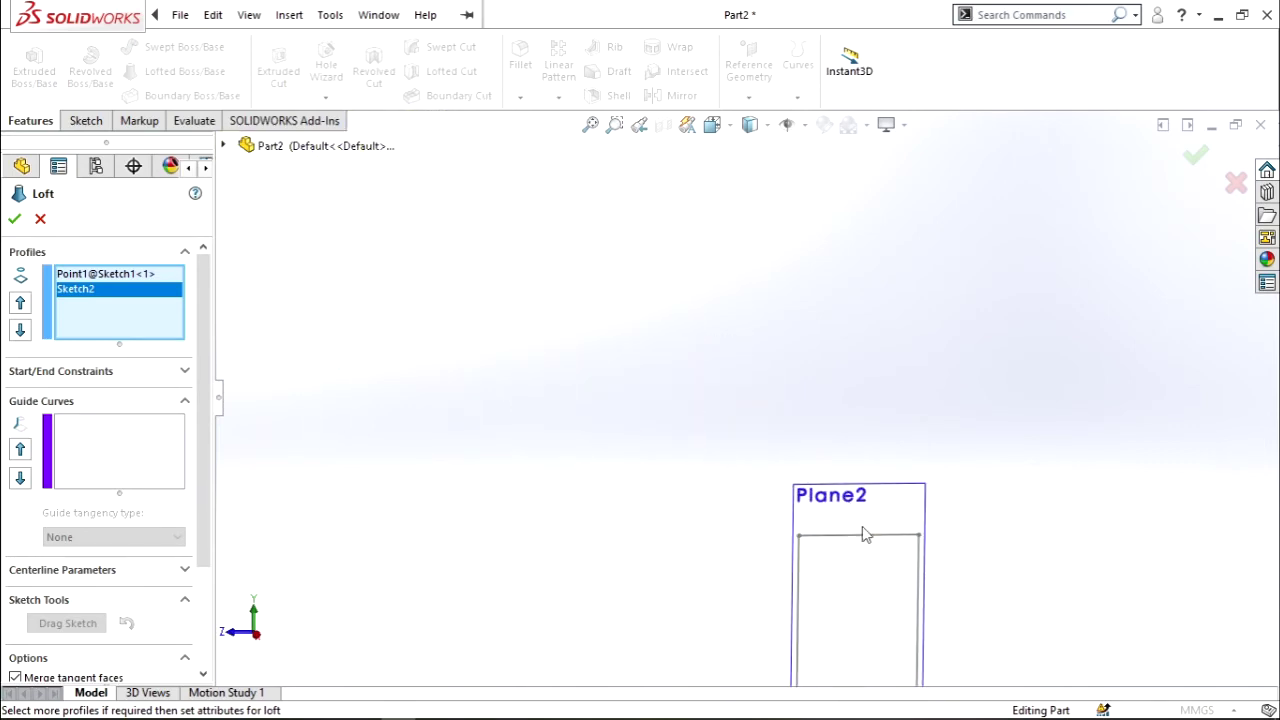
{"action": "left_click", "coordinate": [863, 541]}
Step: Add the Plane3 profile edge as an open-group profile and orbit to inspect the loft preview
{"action": "scroll", "coordinate": [860, 543], "scroll_direction": "up", "scroll_amount": 1}
{"action": "scroll", "coordinate": [860, 543], "scroll_direction": "up", "scroll_amount": 1}
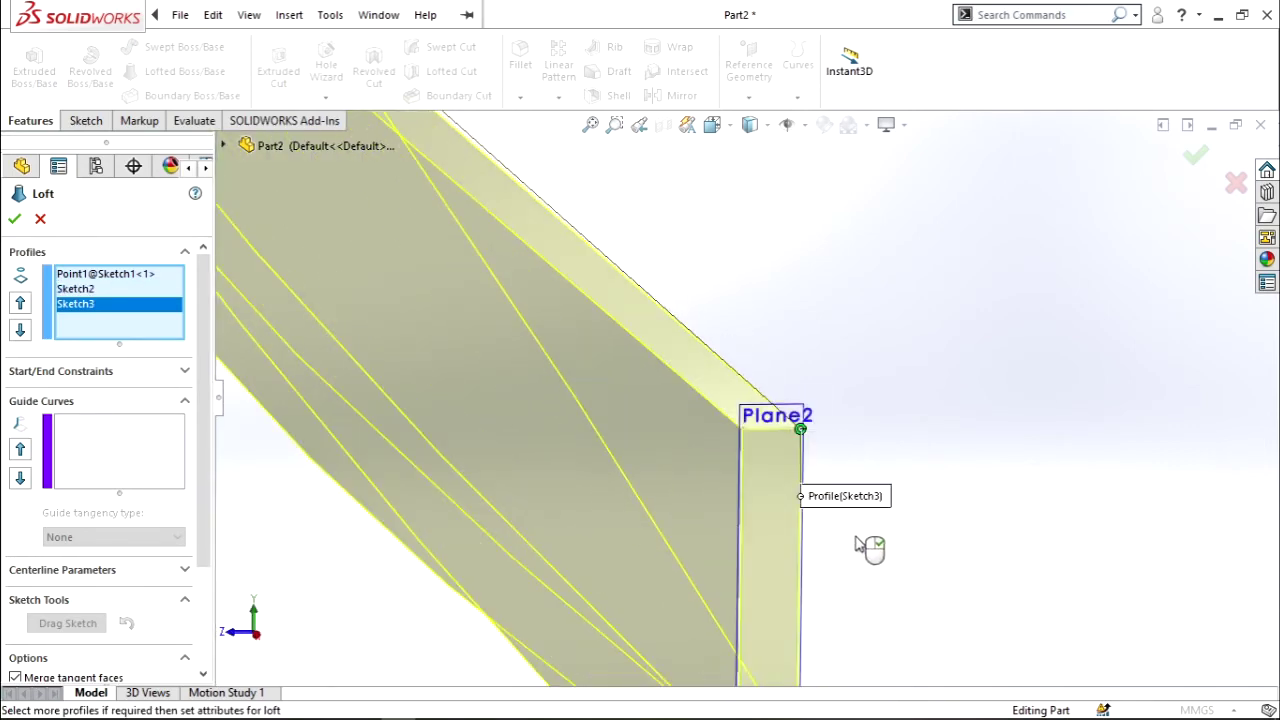
{"action": "scroll", "coordinate": [858, 543], "scroll_direction": "up", "scroll_amount": 1}
{"action": "scroll", "coordinate": [858, 535], "scroll_direction": "up", "scroll_amount": 1}
{"action": "scroll", "coordinate": [860, 522], "scroll_direction": "up", "scroll_amount": 2}
{"action": "scroll", "coordinate": [860, 515], "scroll_direction": "up", "scroll_amount": 2}
{"action": "scroll", "coordinate": [859, 520], "scroll_direction": "up", "scroll_amount": 1}
{"action": "scroll", "coordinate": [857, 524], "scroll_direction": "down", "scroll_amount": 2}
{"action": "scroll", "coordinate": [790, 420], "scroll_direction": "down", "scroll_amount": 1}
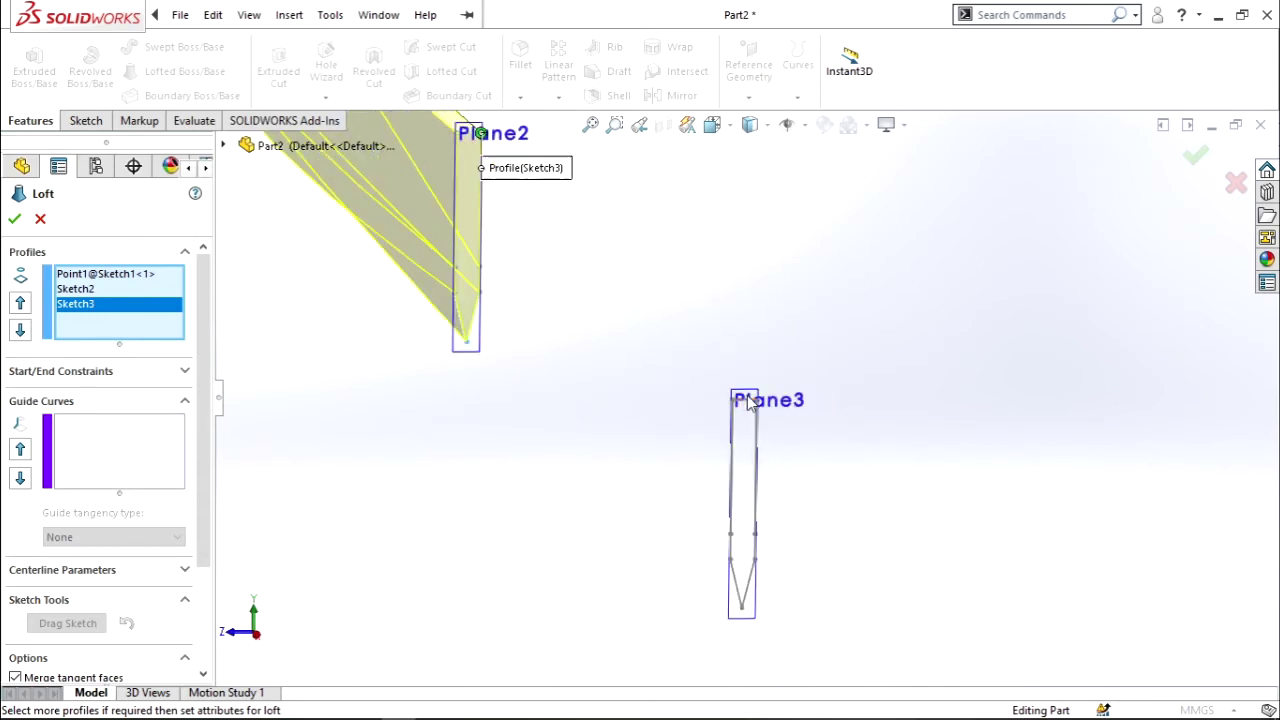
{"action": "scroll", "coordinate": [745, 398], "scroll_direction": "down", "scroll_amount": 1}
{"action": "scroll", "coordinate": [742, 404], "scroll_direction": "down", "scroll_amount": 2}
{"action": "left_click", "coordinate": [756, 419]}
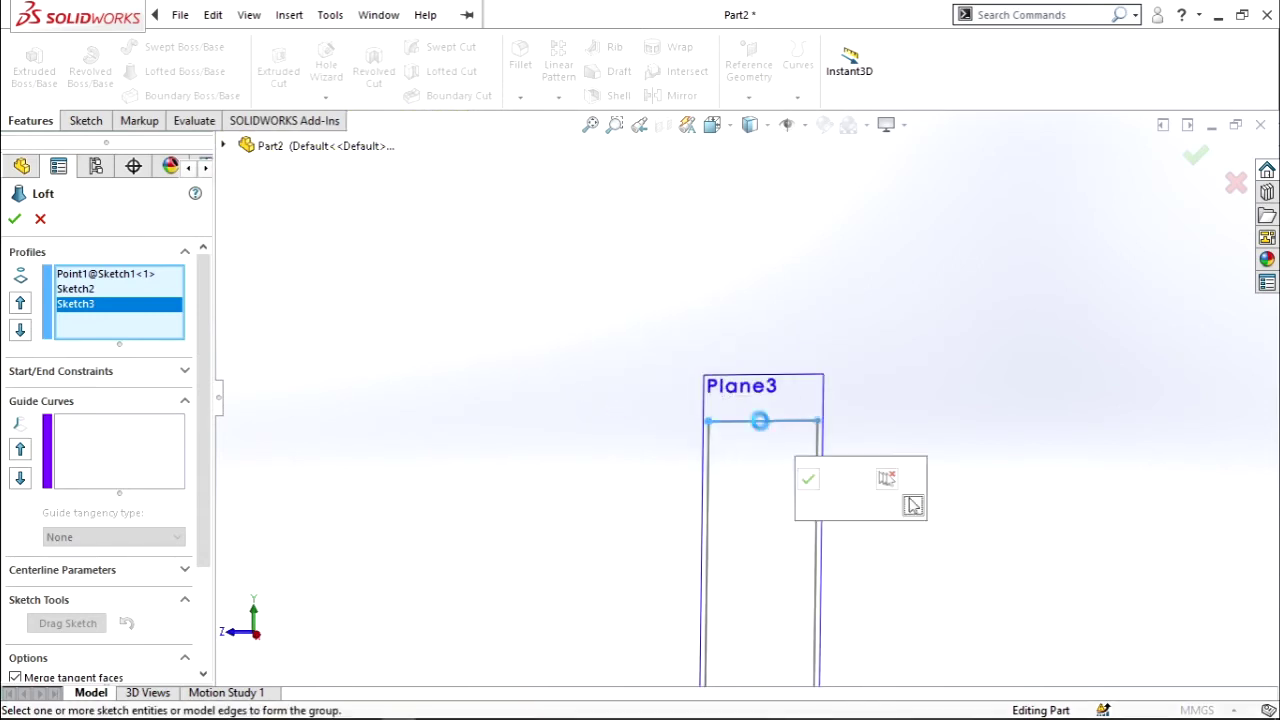
{"action": "left_click", "coordinate": [808, 477]}
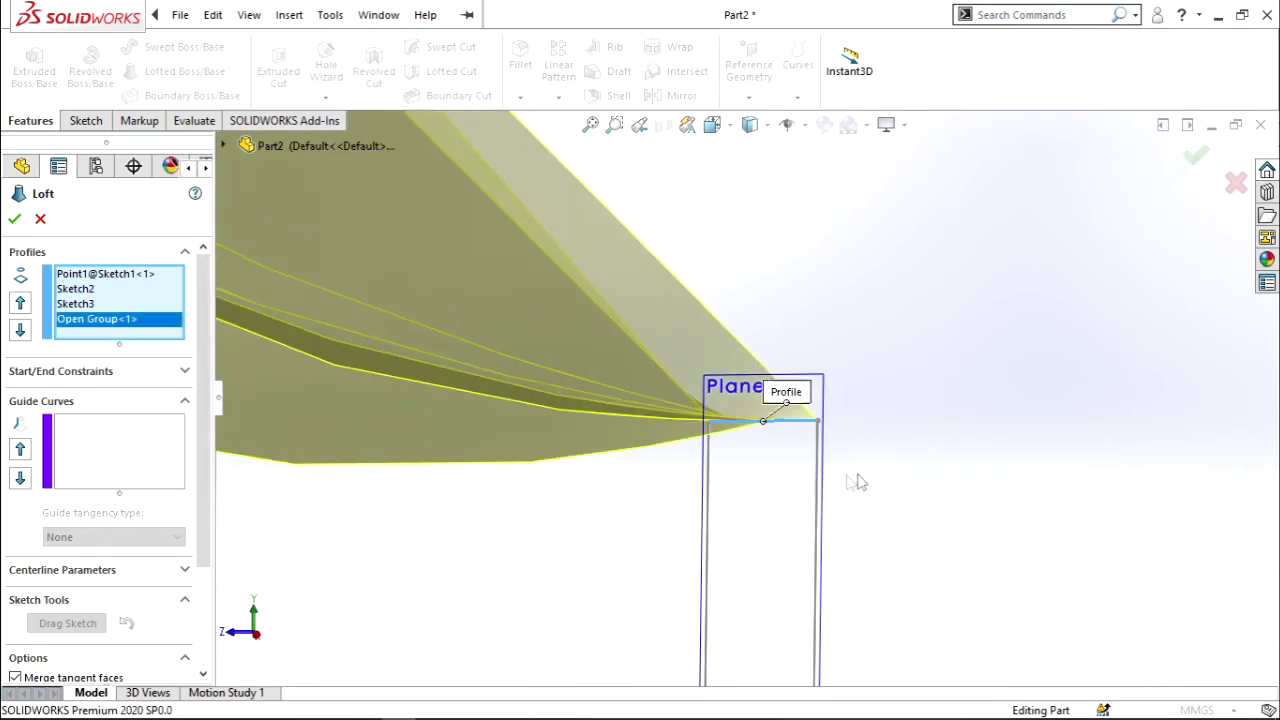
{"action": "middle_click_drag", "start_coordinate": [891, 461], "coordinate": [868, 444]}
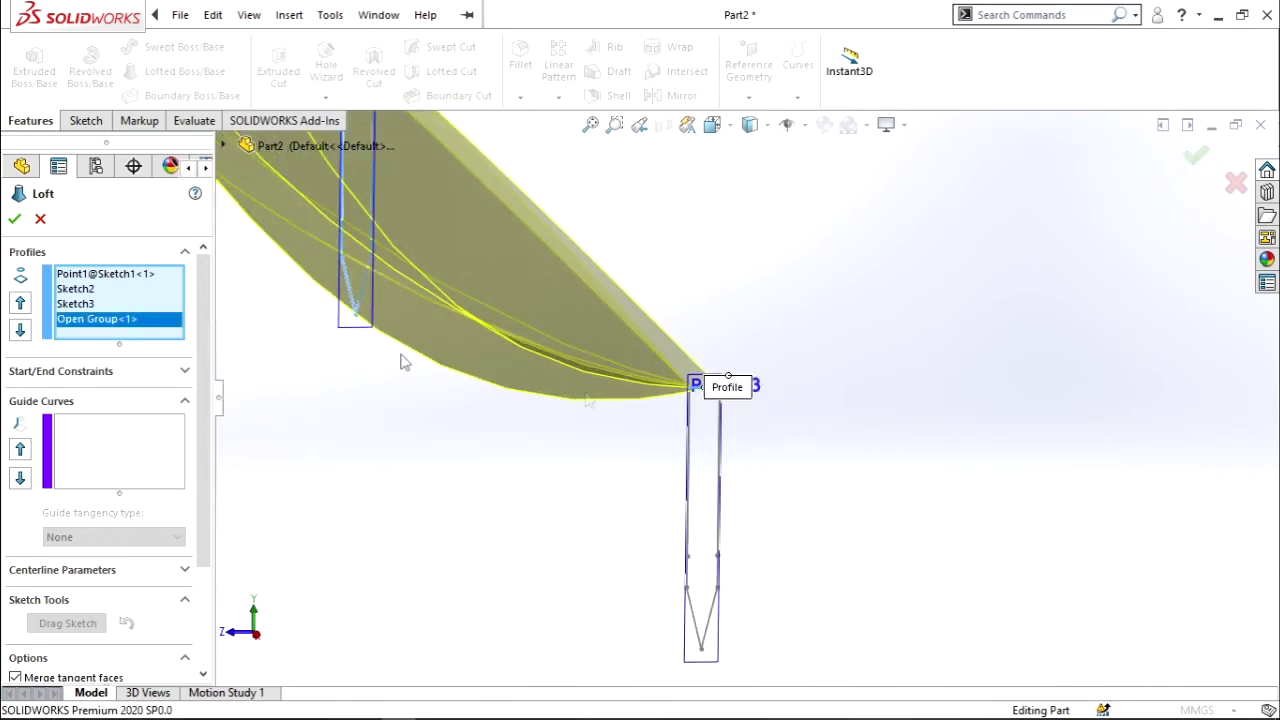
{"action": "right_click", "coordinate": [92, 321]}
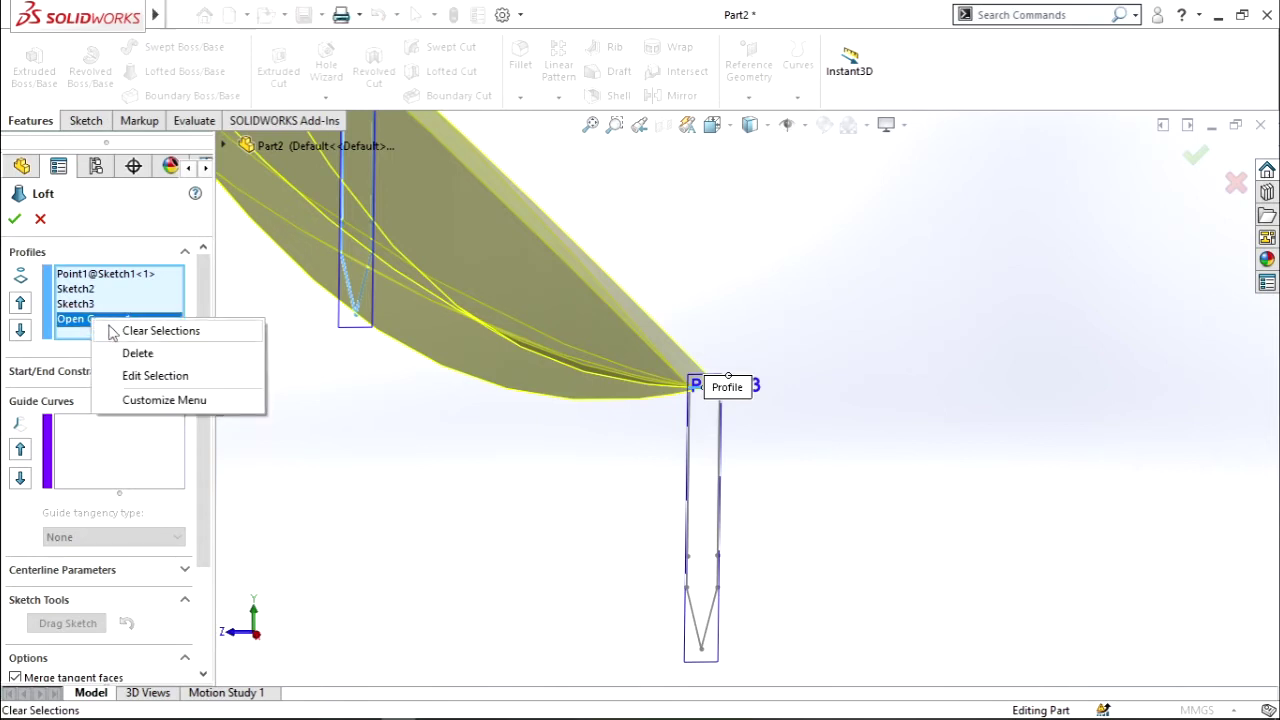
Step: Clear the loft profiles and add the closed Plane3 loop as the first profile
{"action": "left_click", "coordinate": [113, 334]}
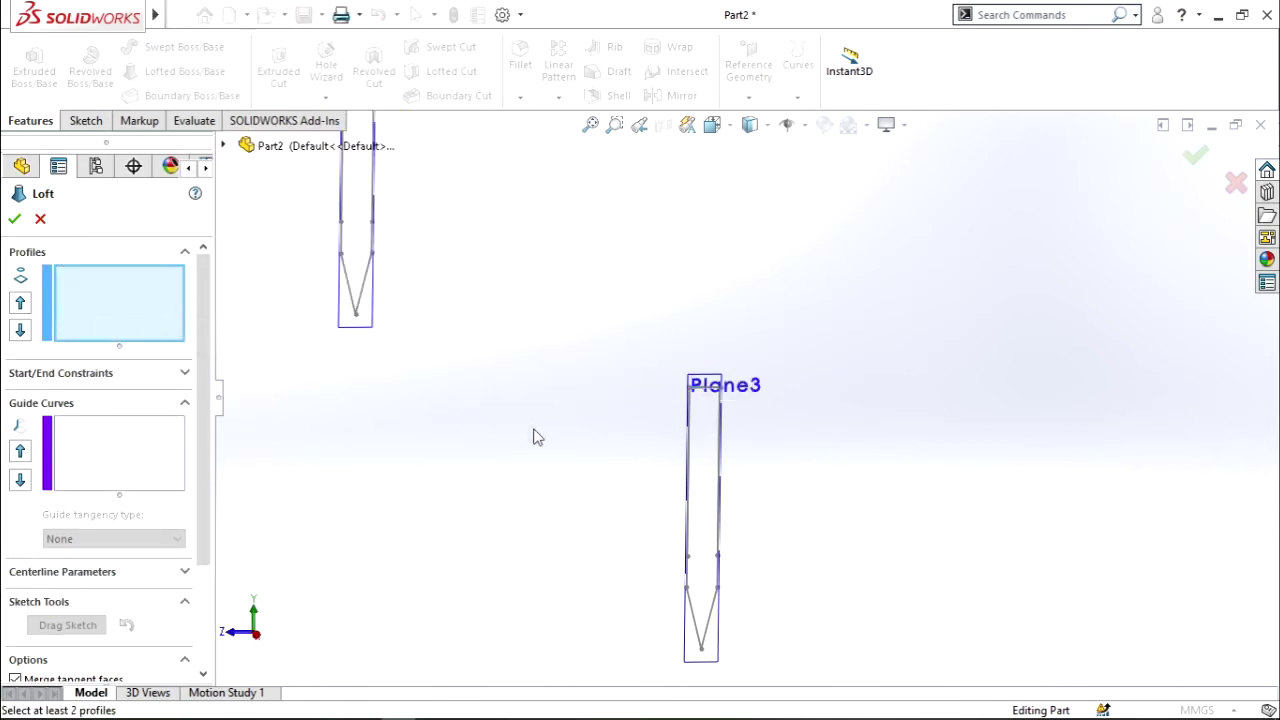
{"action": "key", "text": "f"}
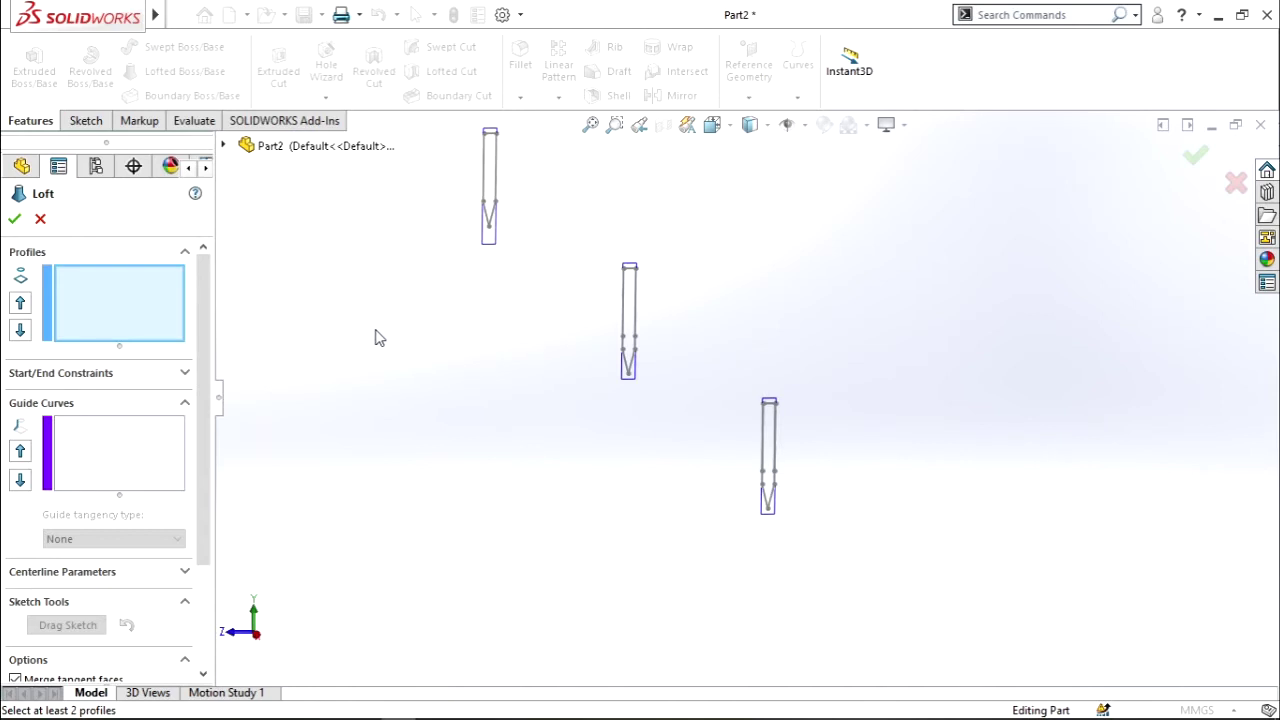
{"action": "scroll", "coordinate": [770, 410], "scroll_direction": "down", "scroll_amount": 1}
{"action": "scroll", "coordinate": [751, 403], "scroll_direction": "down", "scroll_amount": 2}
{"action": "scroll", "coordinate": [744, 400], "scroll_direction": "down", "scroll_amount": 1}
{"action": "scroll", "coordinate": [744, 405], "scroll_direction": "down", "scroll_amount": 2}
{"action": "scroll", "coordinate": [744, 405], "scroll_direction": "down", "scroll_amount": 1}
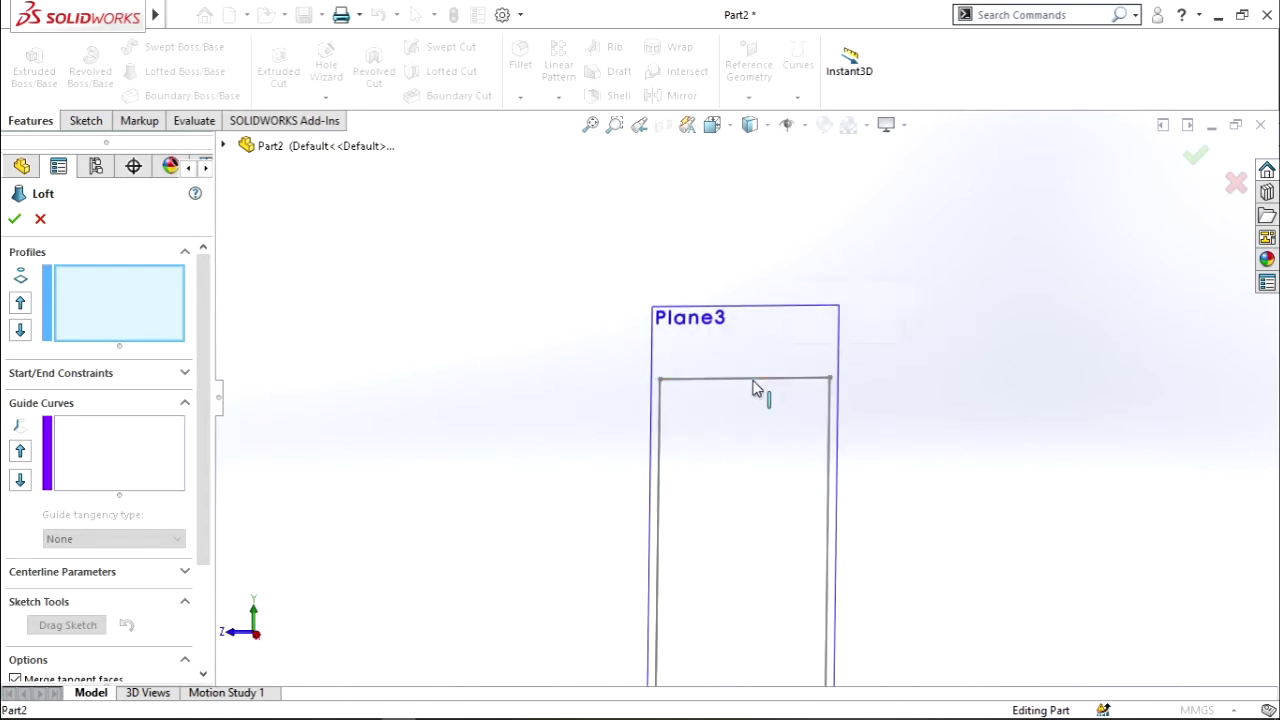
{"action": "left_click", "coordinate": [754, 380]}
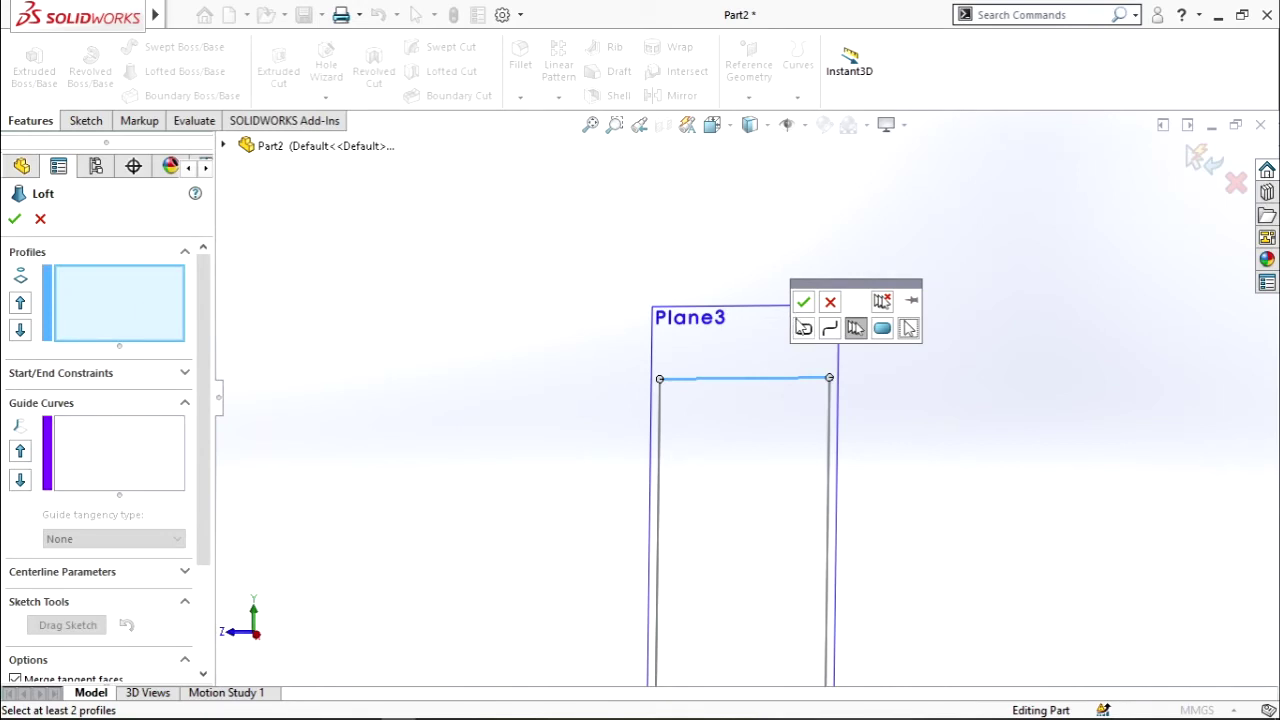
{"action": "left_click", "coordinate": [804, 330]}
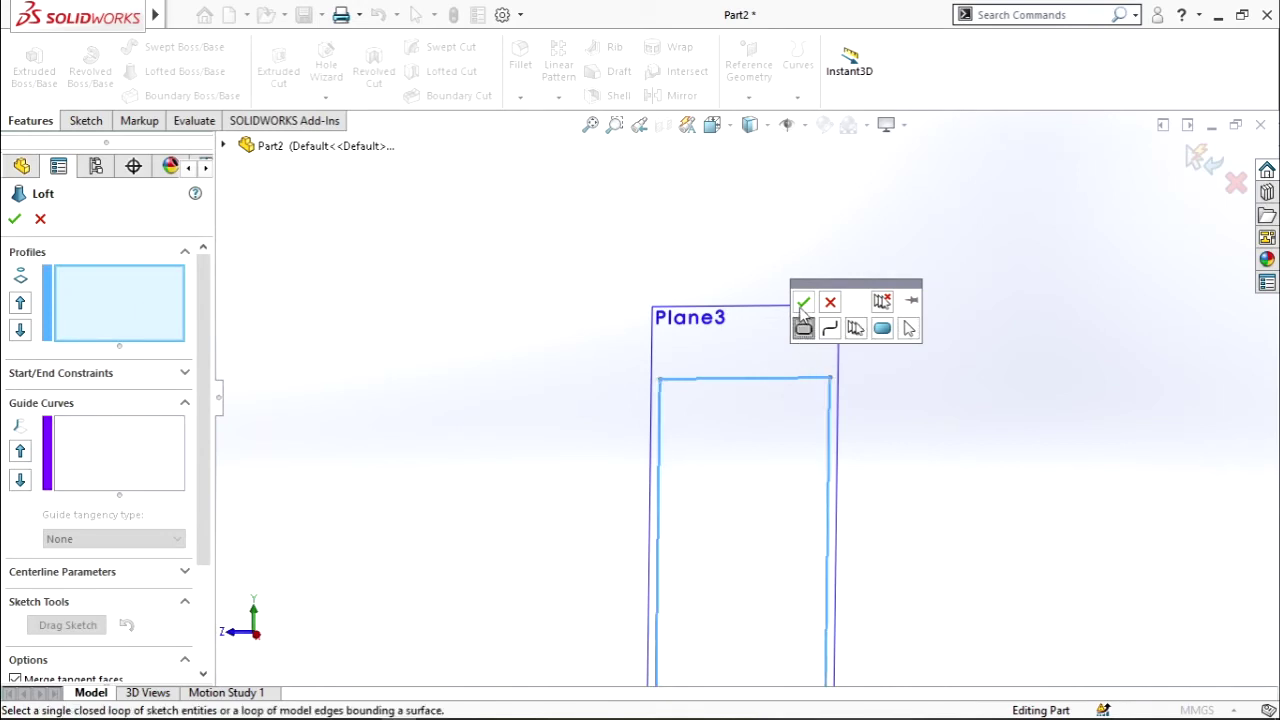
{"action": "left_click", "coordinate": [803, 302]}
Step: Add Sketch3, Sketch2 and the Sketch1 point as the remaining loft profiles
{"action": "mouse_move", "coordinate": [780, 329]}
{"action": "middle_mouse_down"}
{"action": "mouse_move", "coordinate": [666, 316]}
{"action": "mouse_move", "coordinate": [474, 223]}
{"action": "mouse_move", "coordinate": [506, 160]}
{"action": "mouse_move", "coordinate": [613, 237]}
{"action": "middle_mouse_up"}
{"action": "scroll", "coordinate": [660, 330], "scroll_direction": "down", "scroll_amount": 5}
{"action": "scroll", "coordinate": [715, 424], "scroll_direction": "down", "scroll_amount": 3}
{"action": "left_click", "coordinate": [758, 334]}
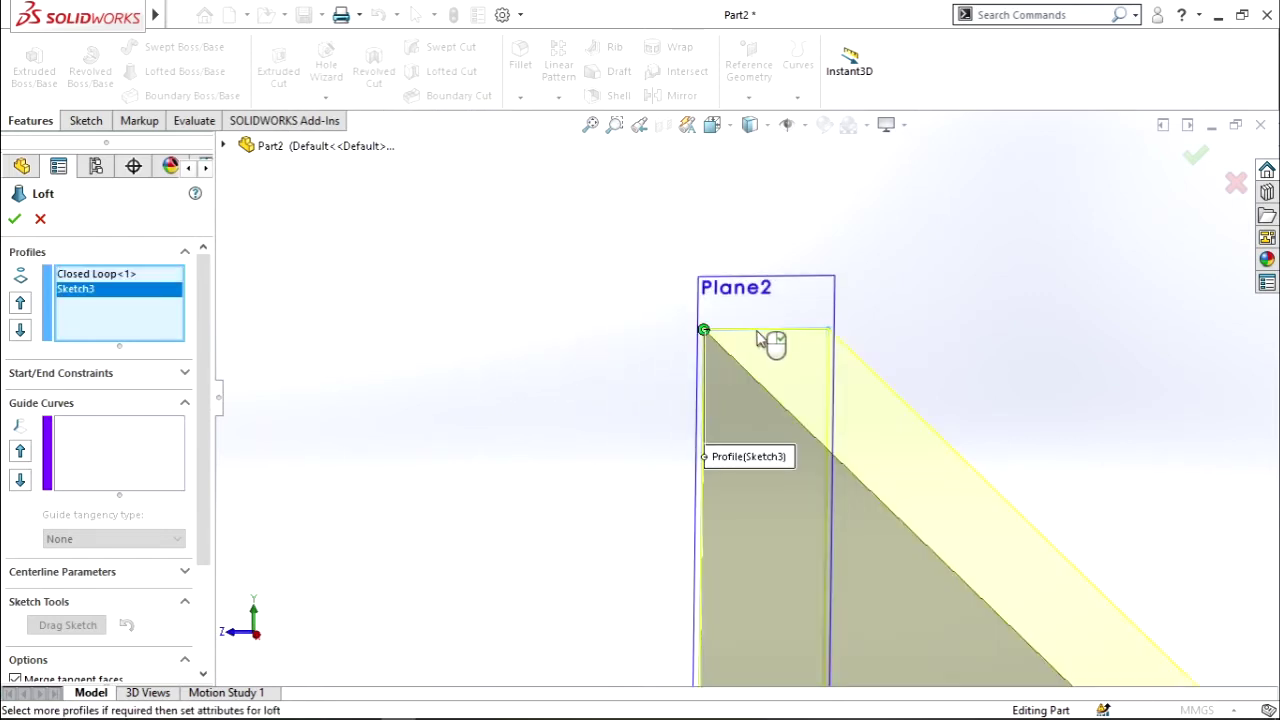
{"action": "scroll", "coordinate": [686, 374], "scroll_direction": "up", "scroll_amount": 2}
{"action": "scroll", "coordinate": [677, 360], "scroll_direction": "up", "scroll_amount": 2}
{"action": "scroll", "coordinate": [671, 348], "scroll_direction": "up", "scroll_amount": 2}
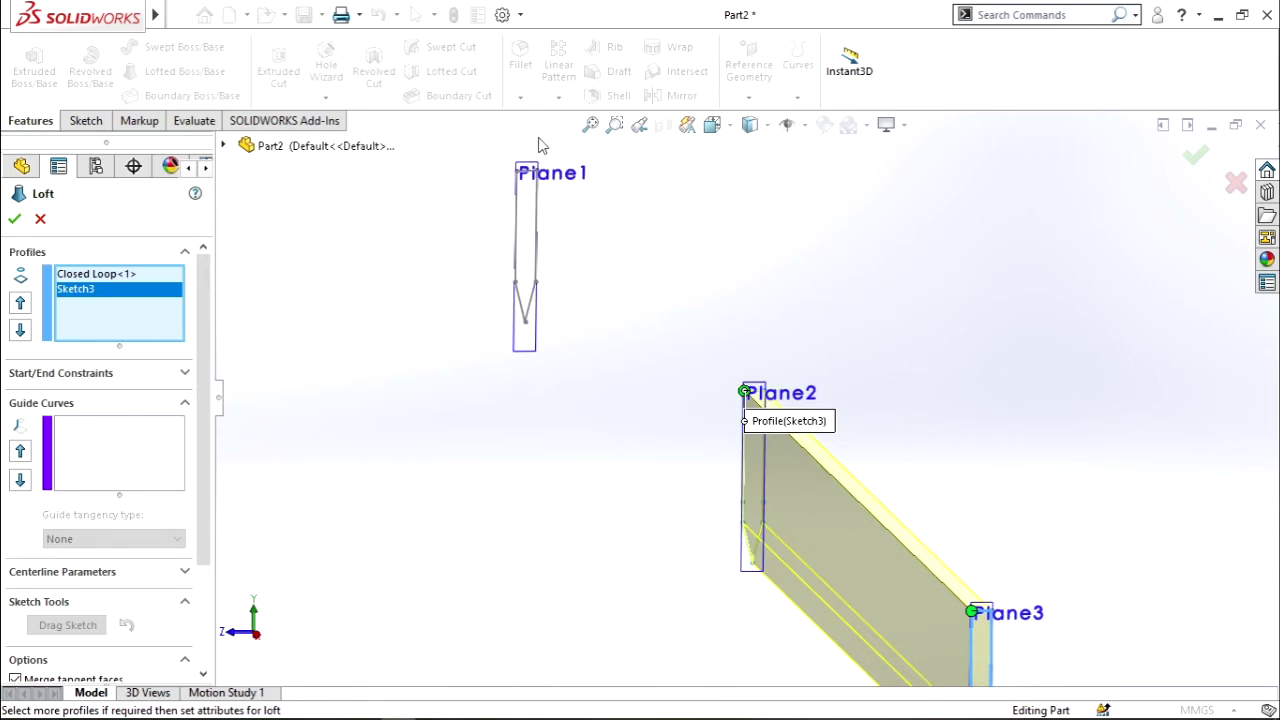
{"action": "scroll", "coordinate": [544, 165], "scroll_direction": "down", "scroll_amount": 2}
{"action": "scroll", "coordinate": [630, 310], "scroll_direction": "down", "scroll_amount": 2}
{"action": "scroll", "coordinate": [700, 360], "scroll_direction": "down", "scroll_amount": 2}
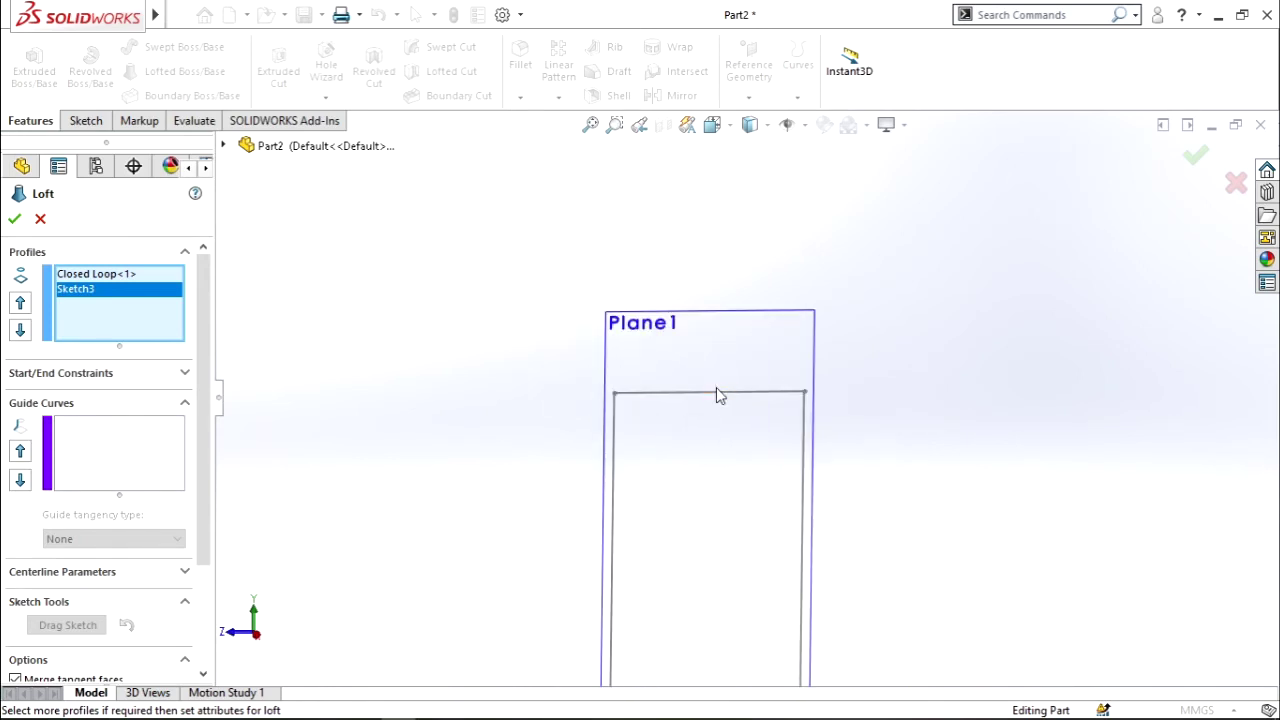
{"action": "left_click", "coordinate": [716, 397]}
{"action": "scroll", "coordinate": [686, 386], "scroll_direction": "up", "scroll_amount": 3}
{"action": "scroll", "coordinate": [674, 363], "scroll_direction": "up", "scroll_amount": 1}
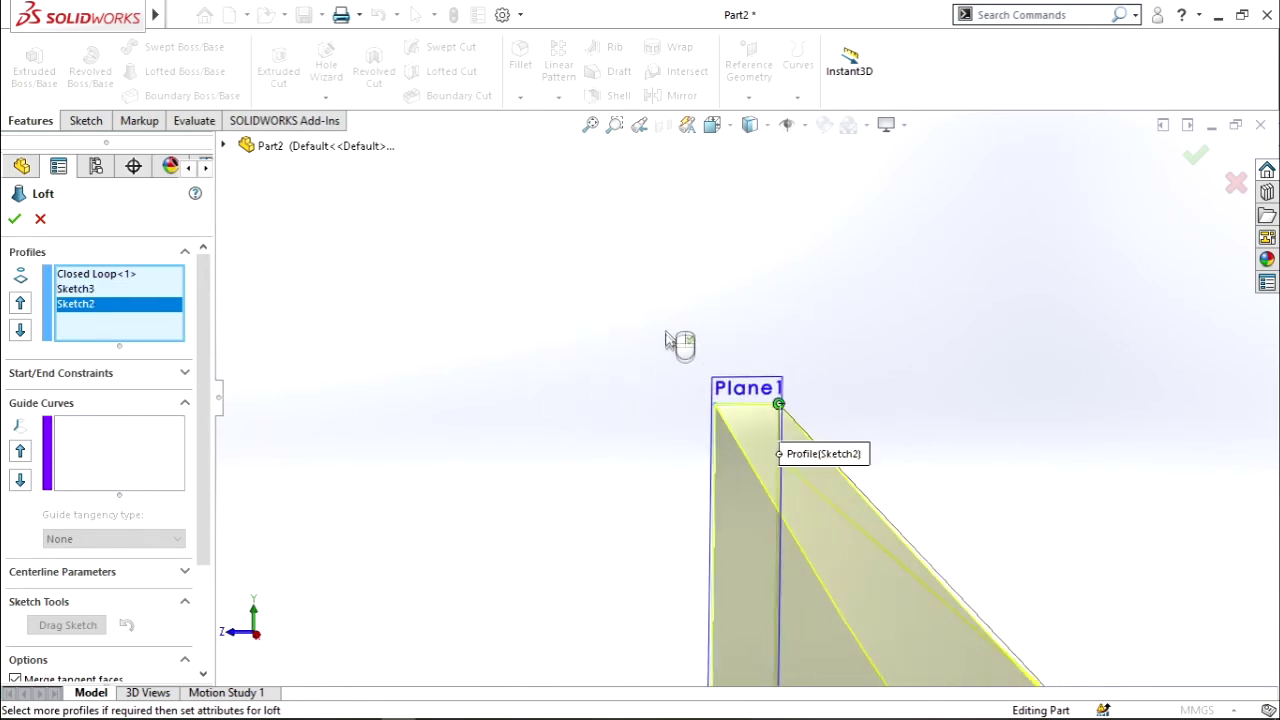
{"action": "scroll", "coordinate": [660, 330], "scroll_direction": "up", "scroll_amount": 1}
{"action": "scroll", "coordinate": [640, 323], "scroll_direction": "up", "scroll_amount": 2}
{"action": "scroll", "coordinate": [660, 310], "scroll_direction": "up", "scroll_amount": 2}
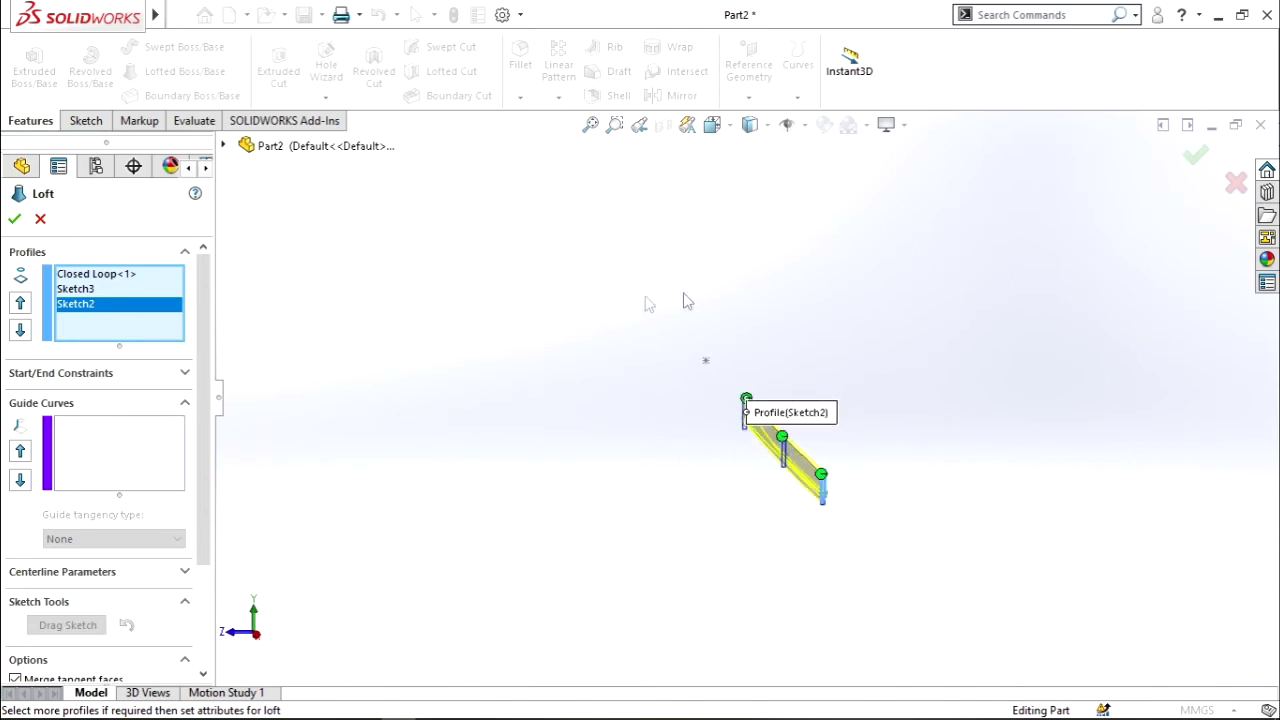
{"action": "scroll", "coordinate": [720, 420], "scroll_direction": "down", "scroll_amount": 2}
{"action": "scroll", "coordinate": [705, 500], "scroll_direction": "down", "scroll_amount": 1}
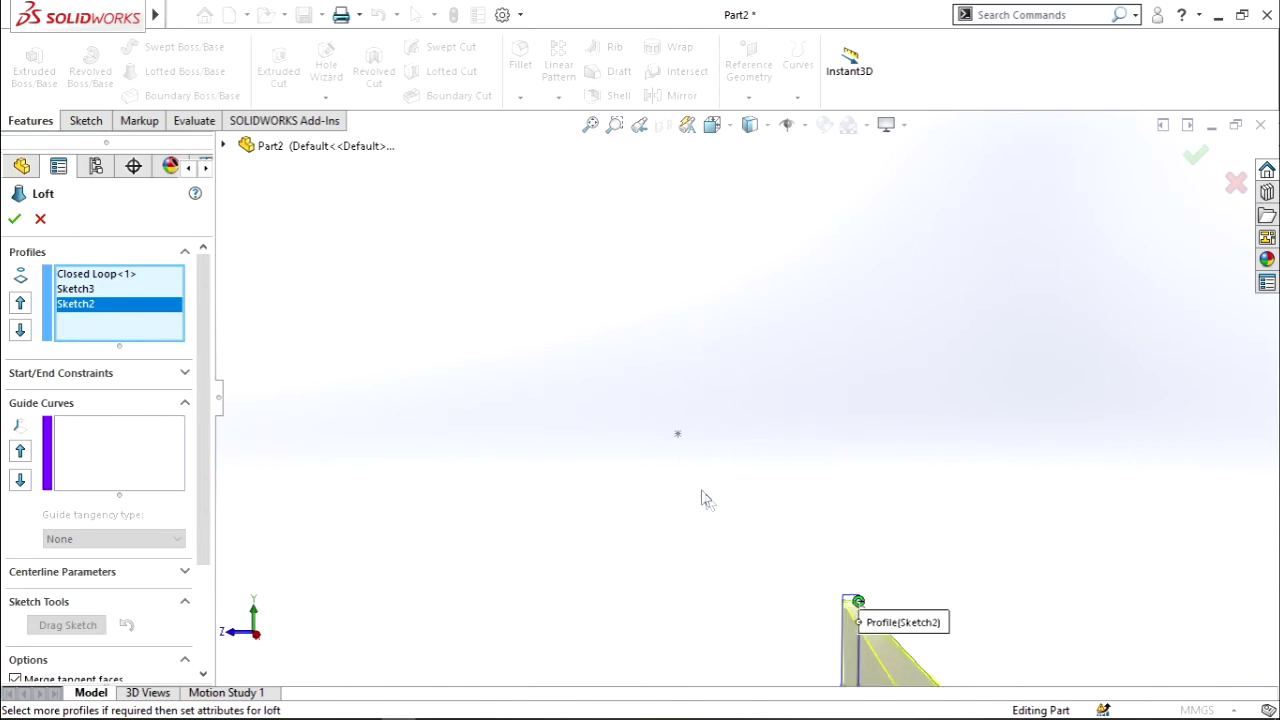
{"action": "left_click", "coordinate": [679, 437]}
Step: Attempt to build the loft, then cancel it after it fails
{"action": "scroll", "coordinate": [471, 363], "scroll_direction": "up", "scroll_amount": 2}
{"action": "scroll", "coordinate": [481, 362], "scroll_direction": "up", "scroll_amount": 1}
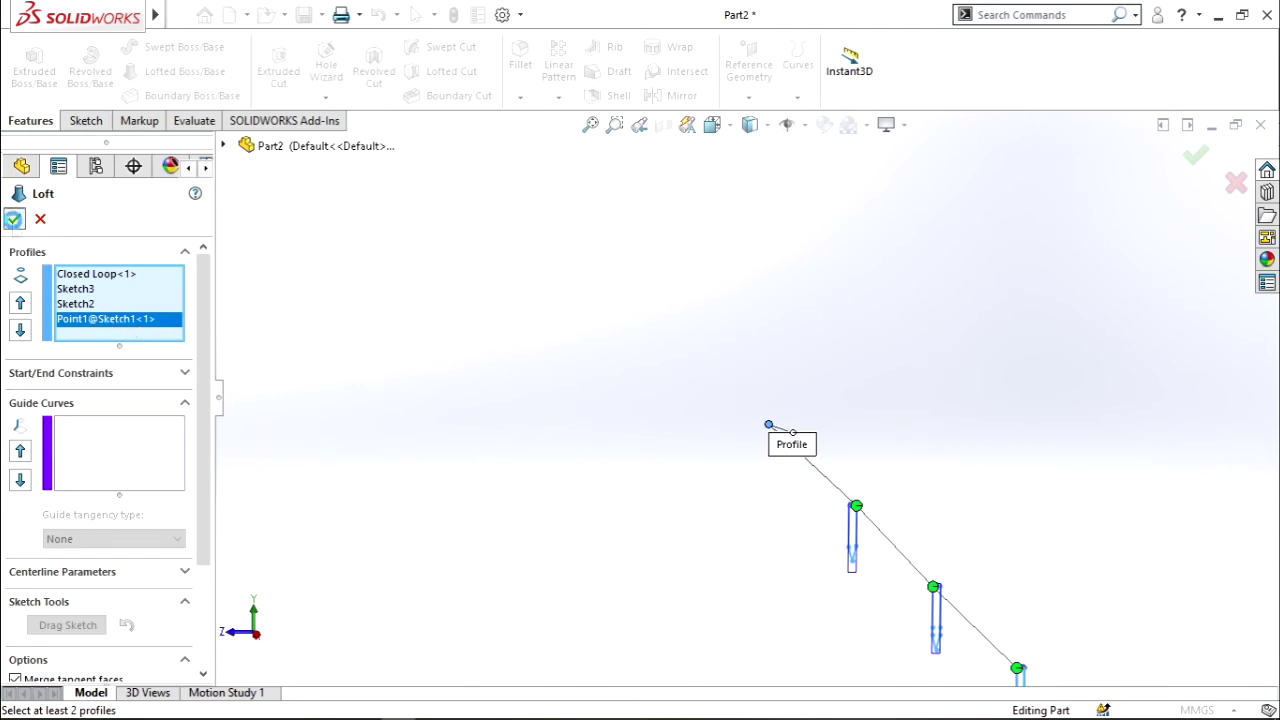
{"action": "left_click", "coordinate": [13, 220]}
{"action": "left_click", "coordinate": [40, 220]}
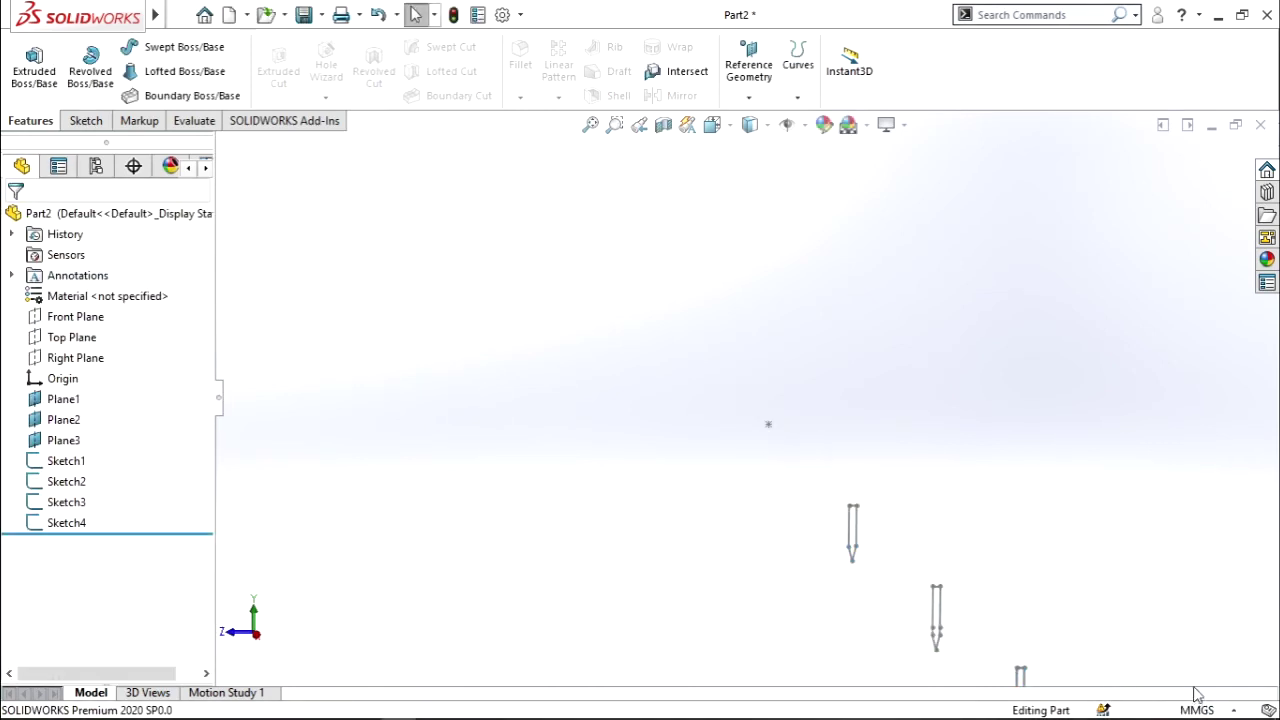
Step: Pick Sketch2, the Sketch1 tip point and Sketch3 as loft profiles, then clear the misordered list
{"action": "scroll", "coordinate": [980, 640], "scroll_direction": "down", "scroll_amount": 3}
{"action": "scroll", "coordinate": [720, 430], "scroll_direction": "down", "scroll_amount": 2}
{"action": "scroll", "coordinate": [645, 340], "scroll_direction": "up", "scroll_amount": 2}
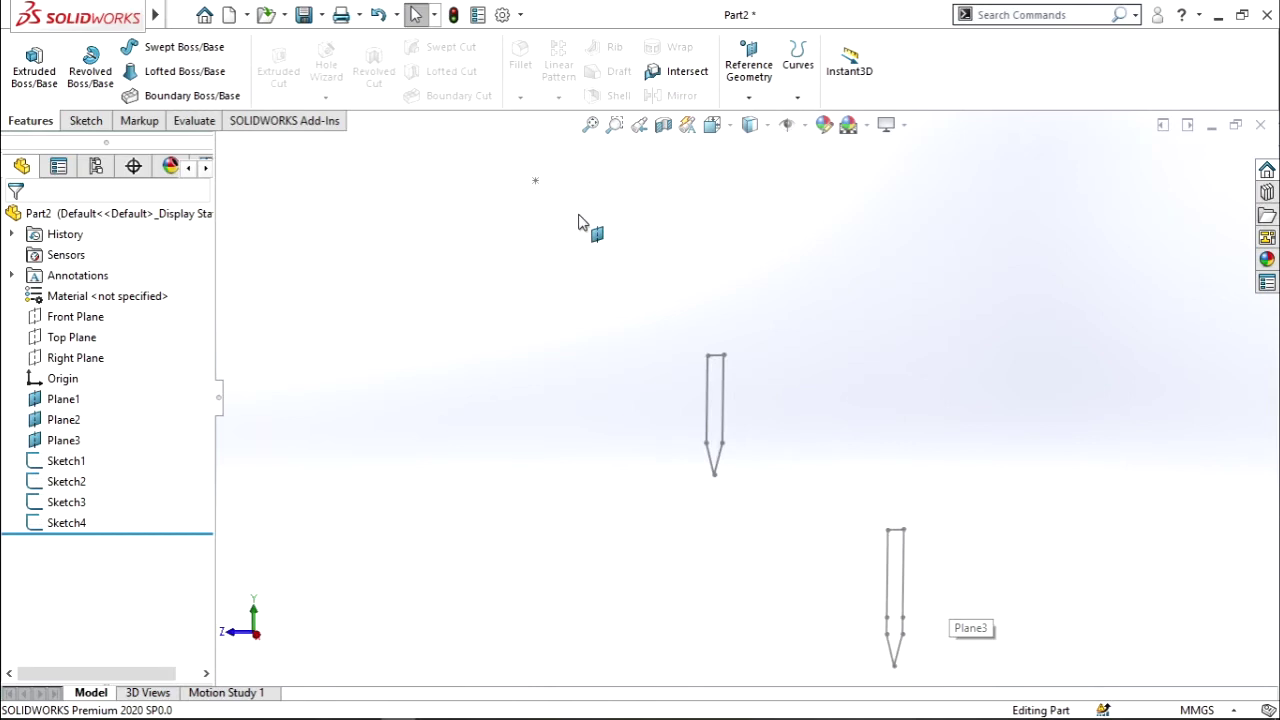
{"action": "left_click", "coordinate": [715, 362]}
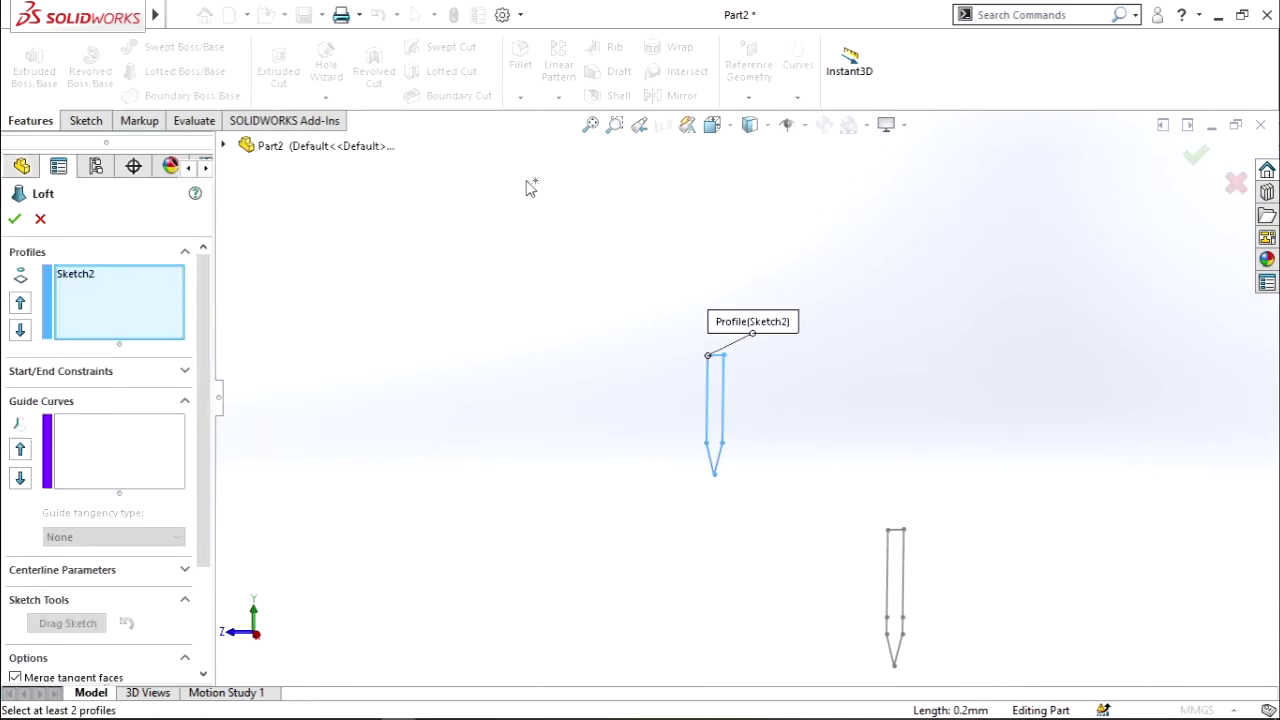
{"action": "left_click", "coordinate": [535, 184]}
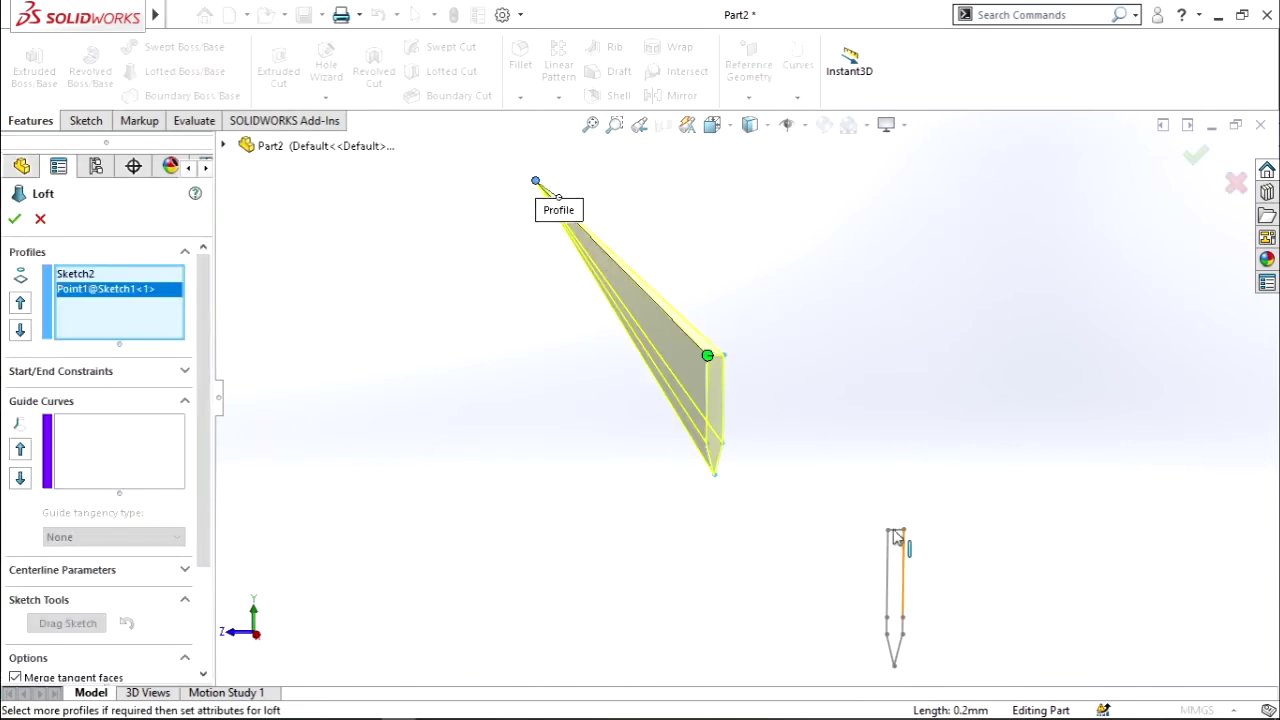
{"action": "left_click", "coordinate": [895, 540]}
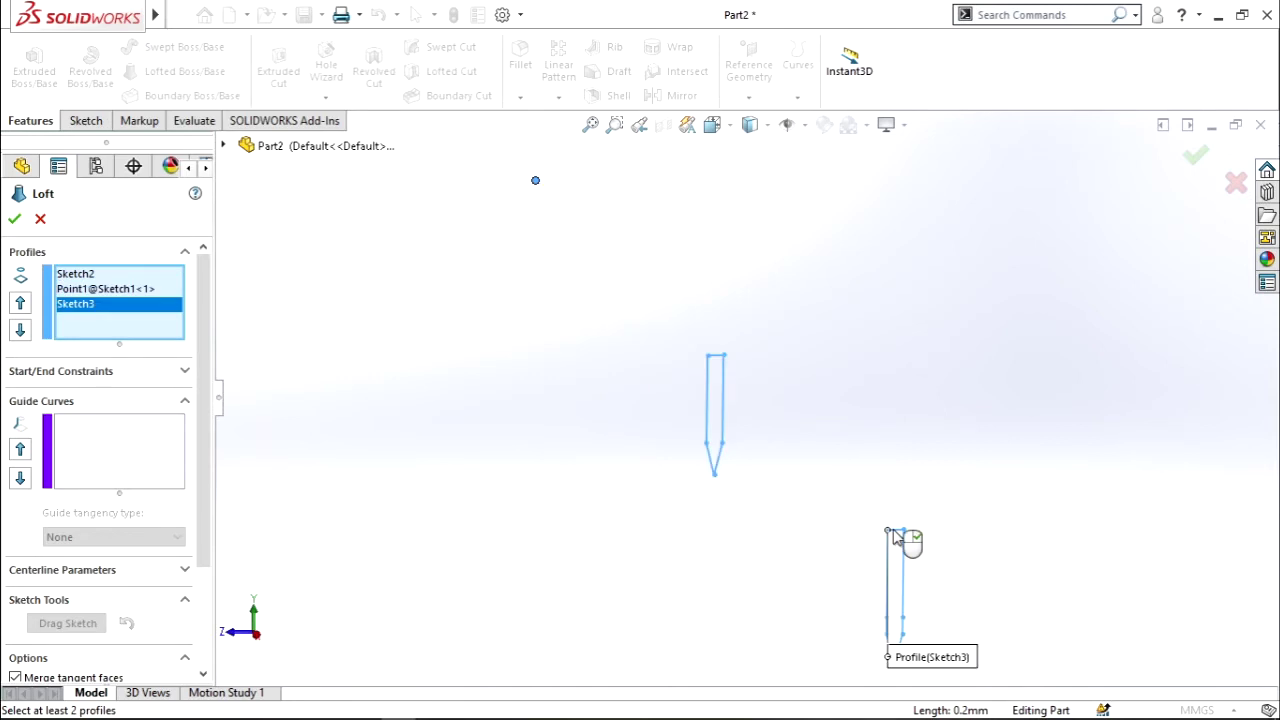
{"action": "right_click", "coordinate": [77, 311]}
{"action": "left_click", "coordinate": [125, 318]}
Step: Loft the Sketch1 tip point, Sketch2, Sketch3 and the closed loop into solid Loft2
{"action": "left_click", "coordinate": [535, 186]}
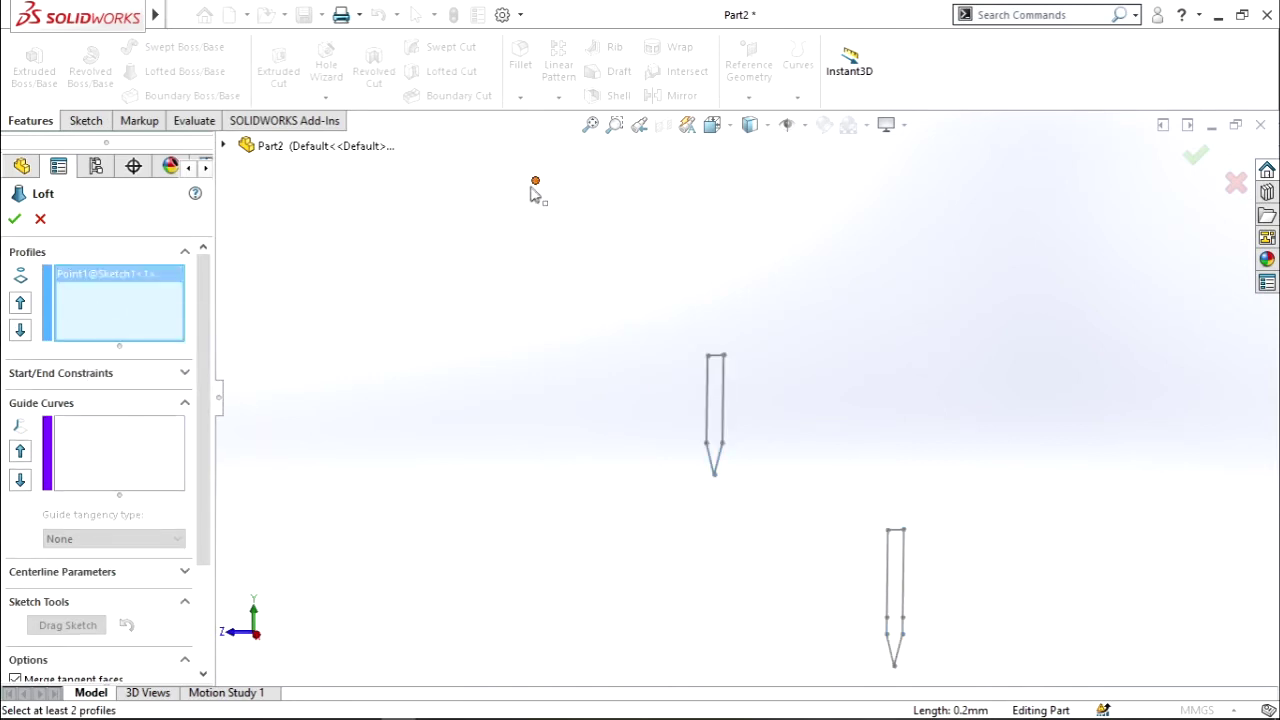
{"action": "left_click", "coordinate": [717, 358]}
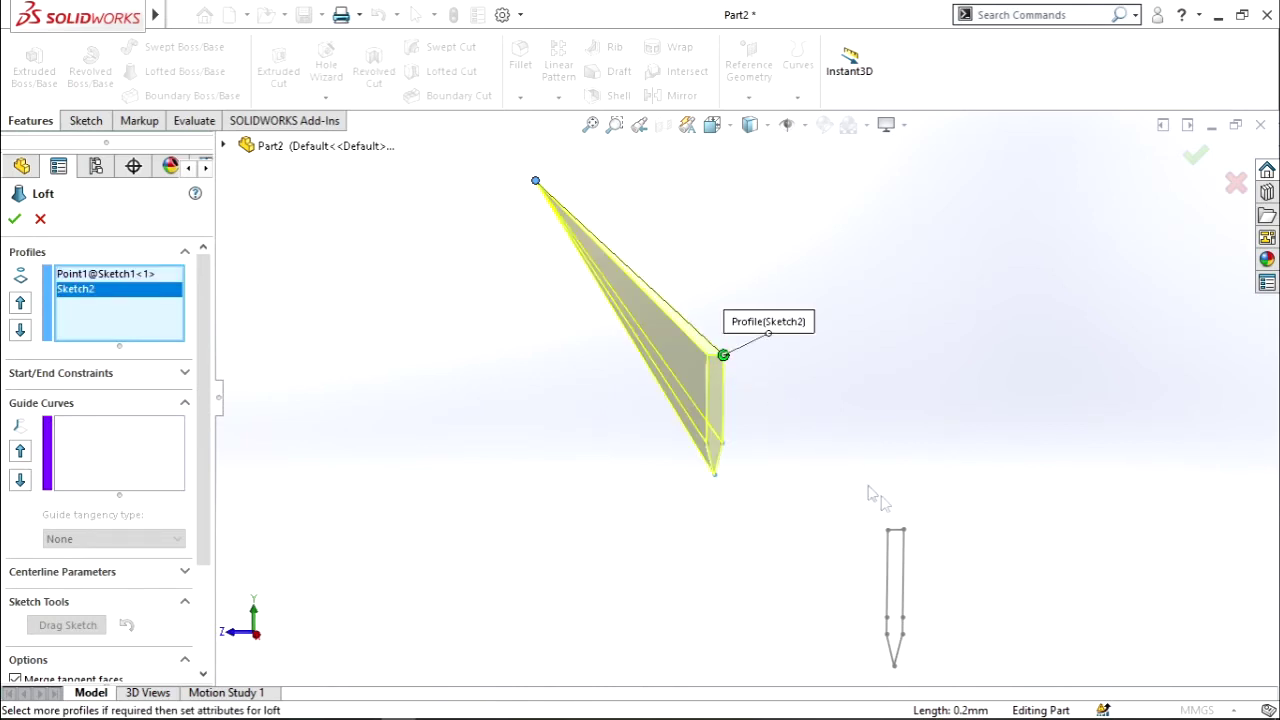
{"action": "left_click", "coordinate": [897, 535]}
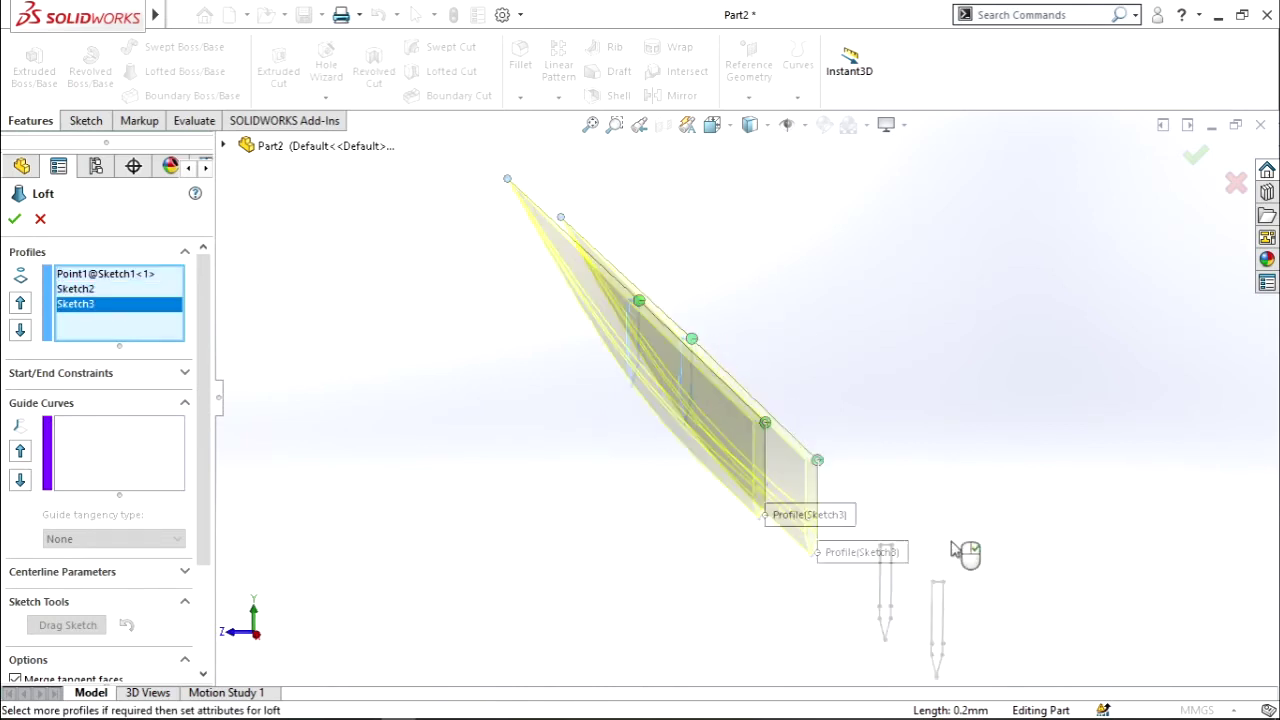
{"action": "scroll", "coordinate": [894, 537], "scroll_direction": "down", "scroll_amount": 2}
{"action": "left_click", "coordinate": [811, 512]}
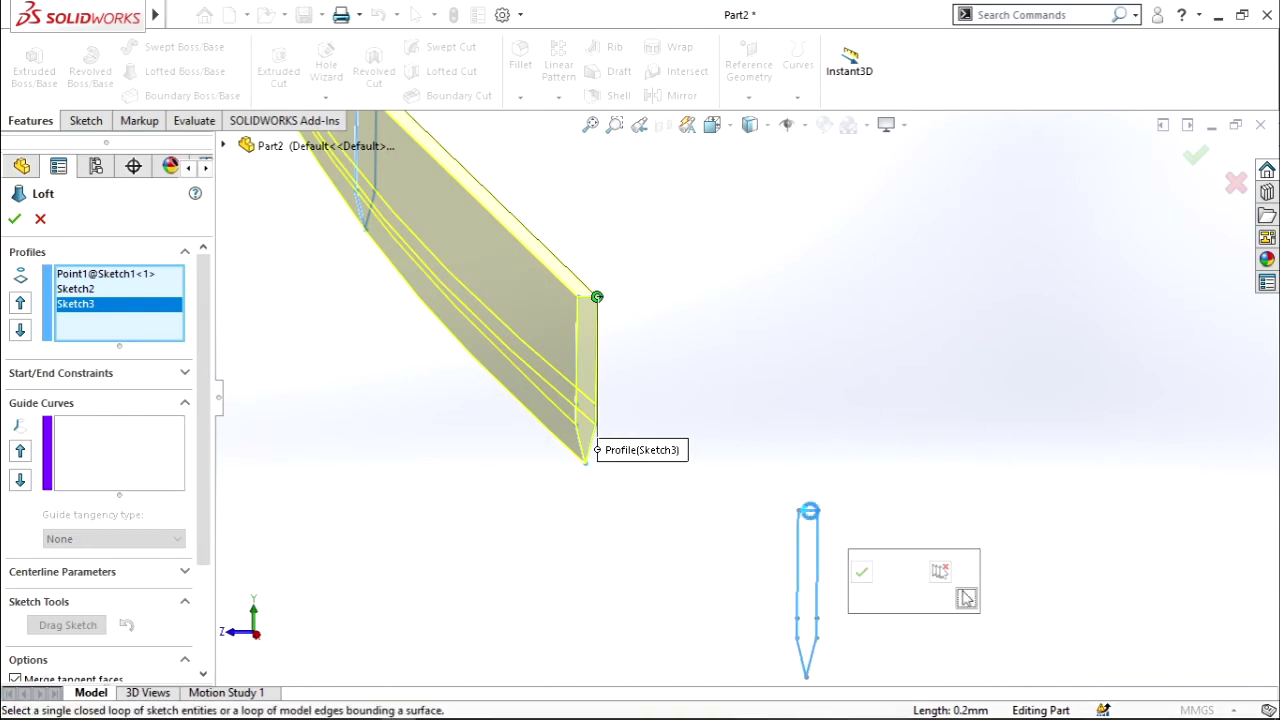
{"action": "left_click", "coordinate": [862, 572]}
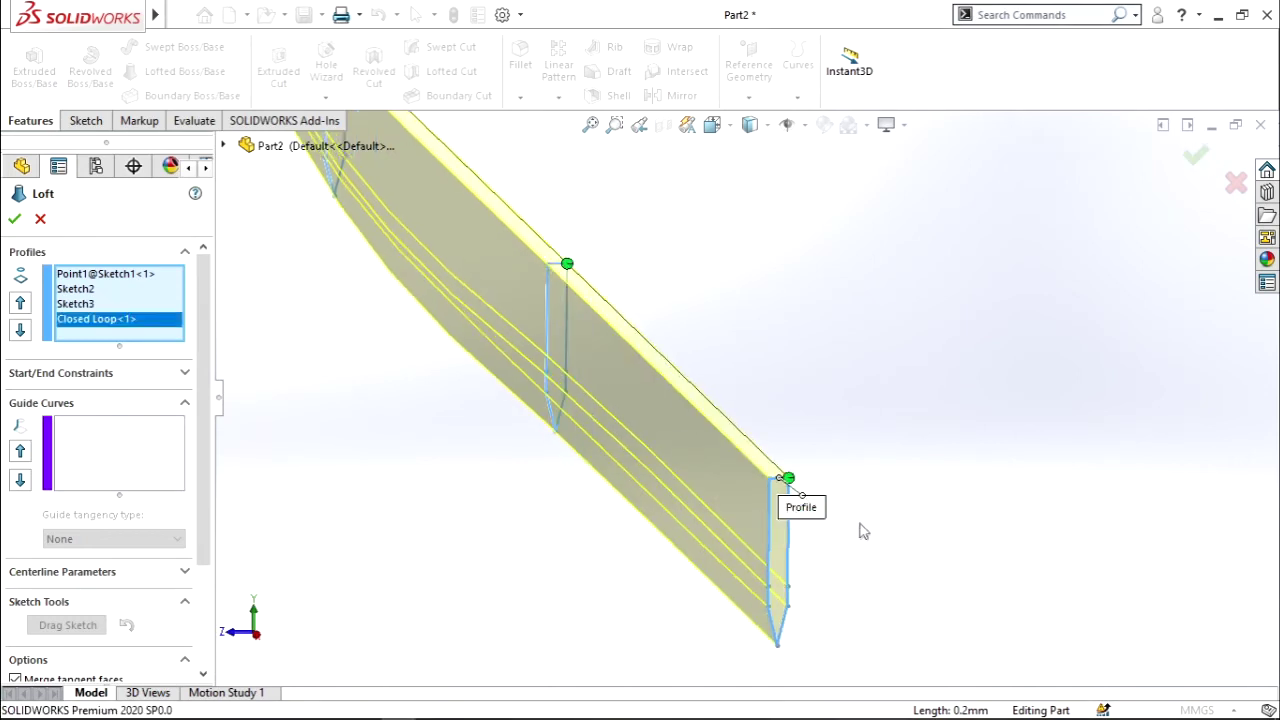
{"action": "left_click", "coordinate": [15, 221]}
{"action": "left_click", "coordinate": [980, 495]}
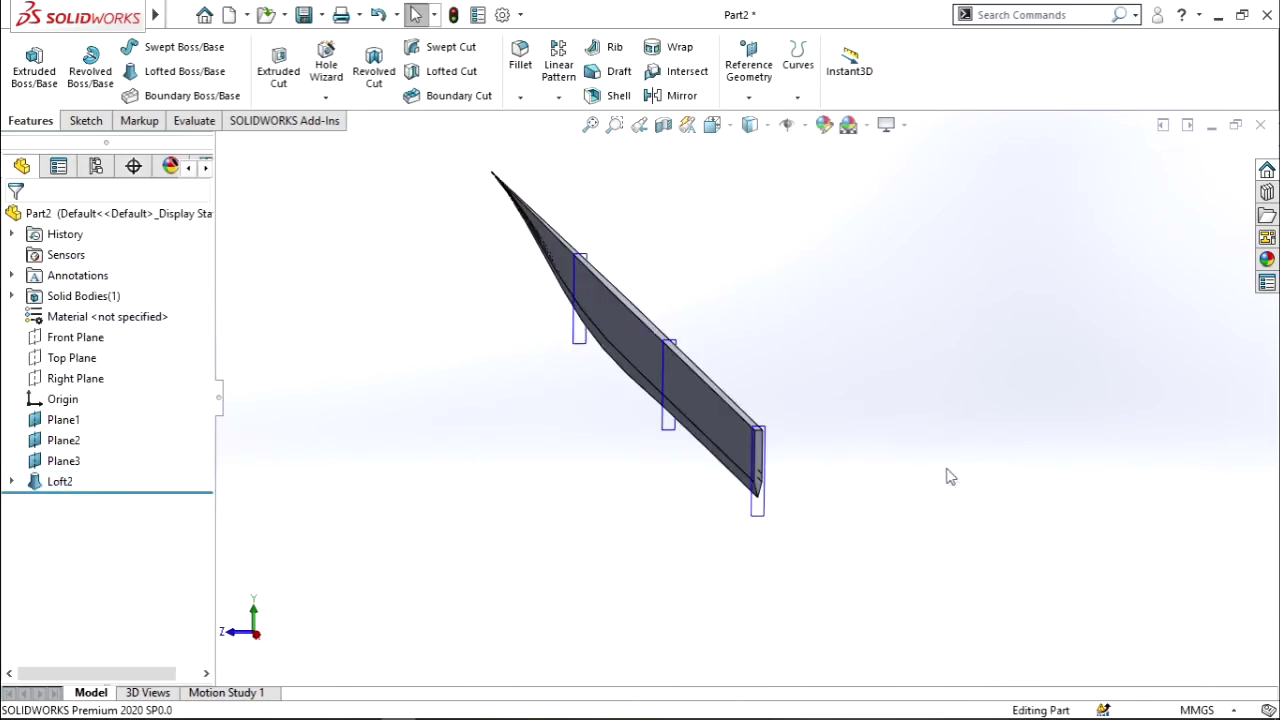
Step: Inspect the loft from end, bottom and isometric views, finishing zoomed in on Front
{"action": "key", "text": "ctrl+4"}
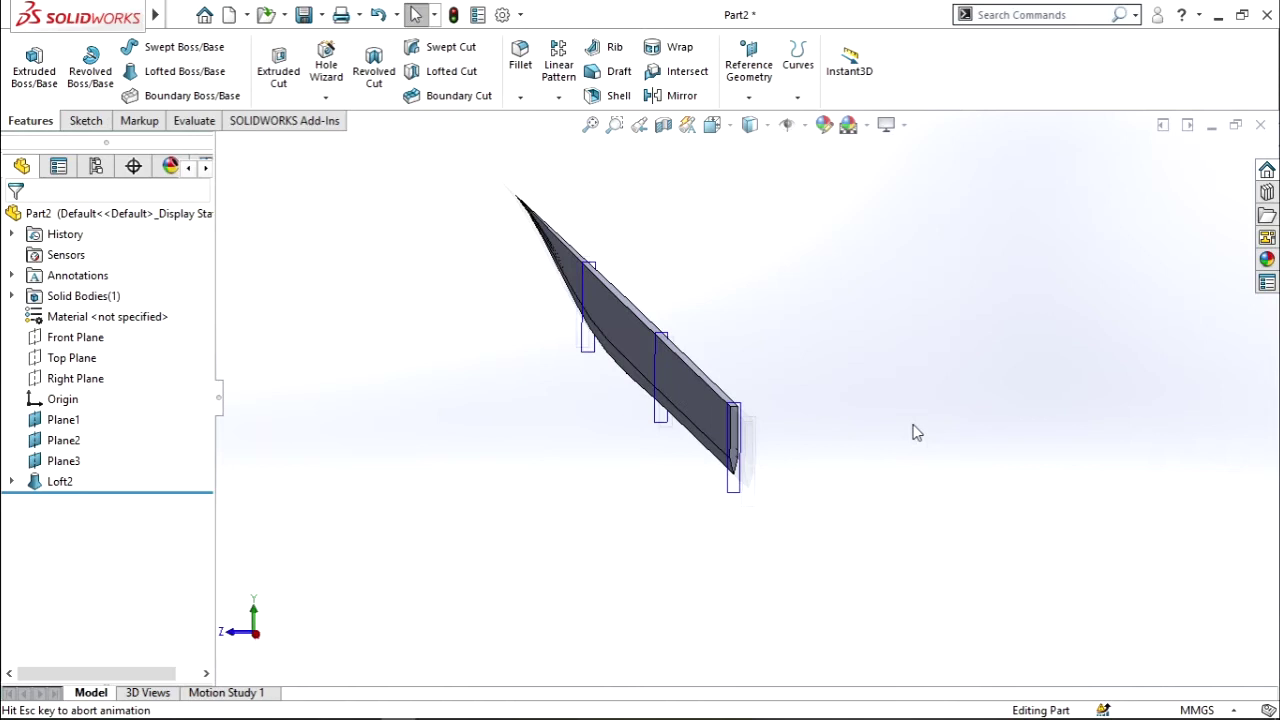
{"action": "key", "text": "ctrl+6"}
{"action": "key", "text": "ctrl+7"}
{"action": "key", "text": "ctrl+1"}
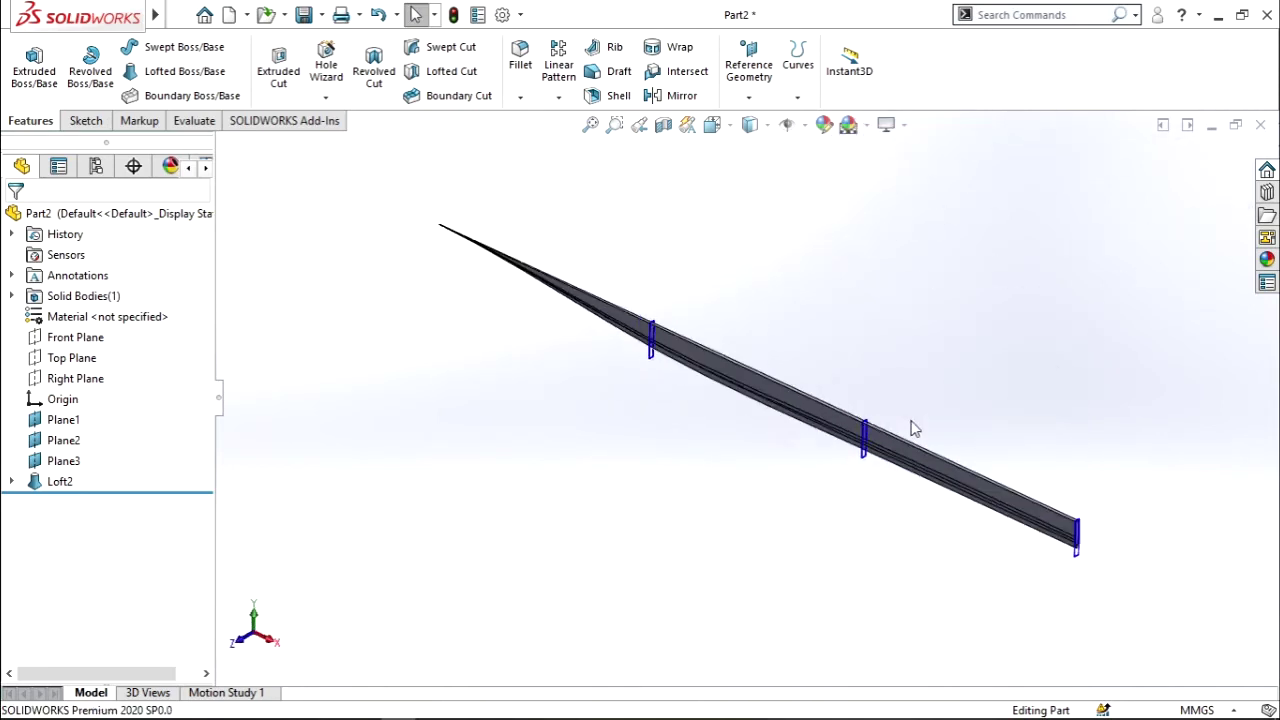
{"action": "scroll", "coordinate": [655, 375], "scroll_direction": "down", "scroll_amount": 2}
{"action": "scroll", "coordinate": [655, 375], "scroll_direction": "down", "scroll_amount": 1}
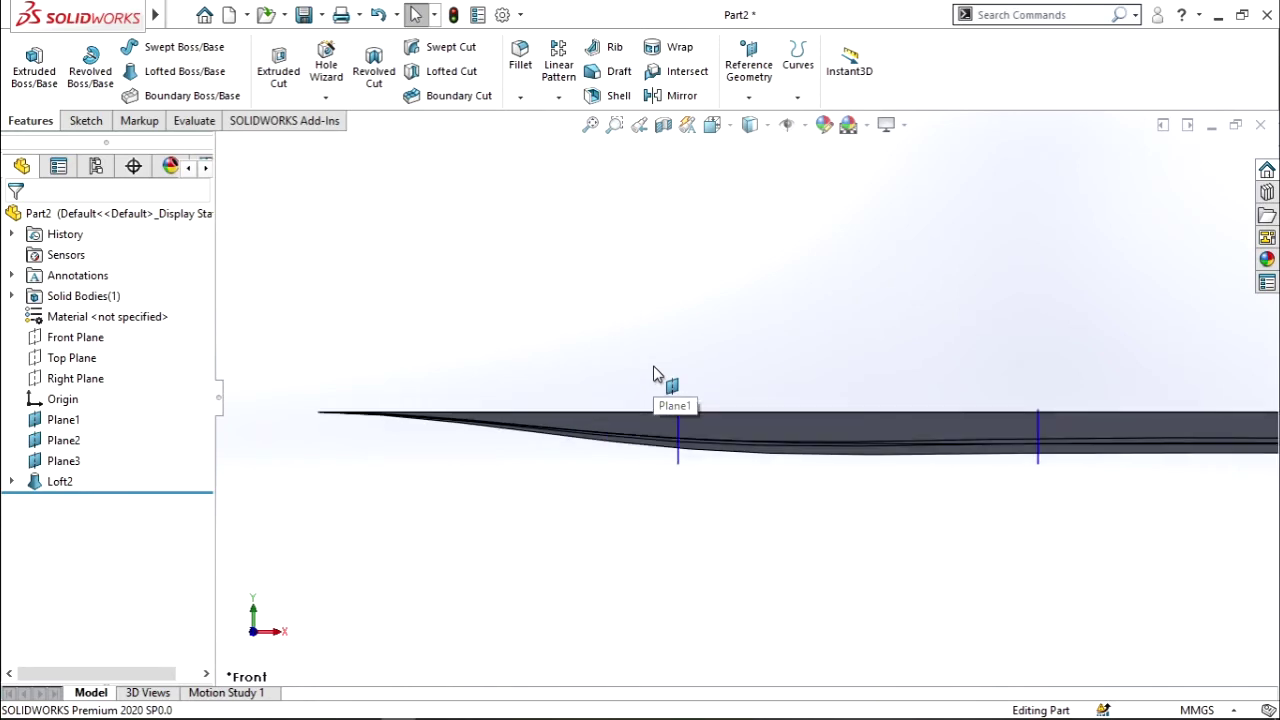
Step: Reopen Loft2's definition for editing from the feature tree
{"action": "double_click", "coordinate": [60, 482]}
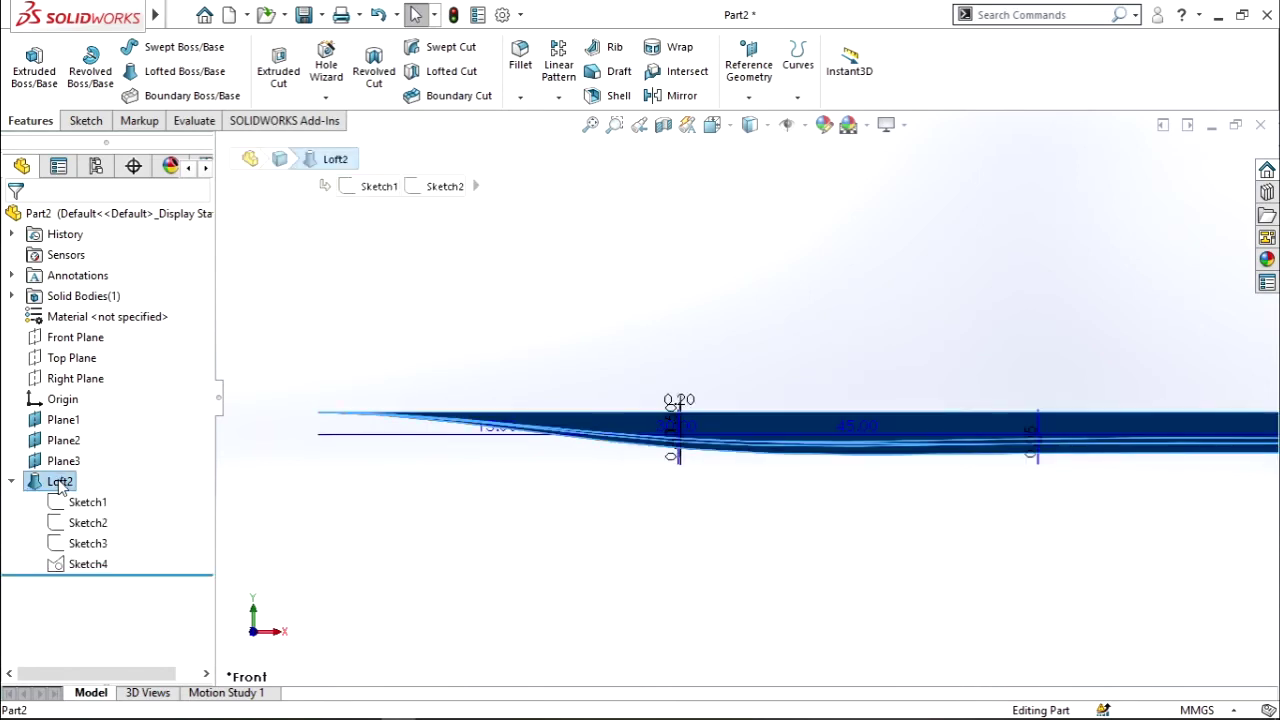
{"action": "right_click", "coordinate": [60, 482]}
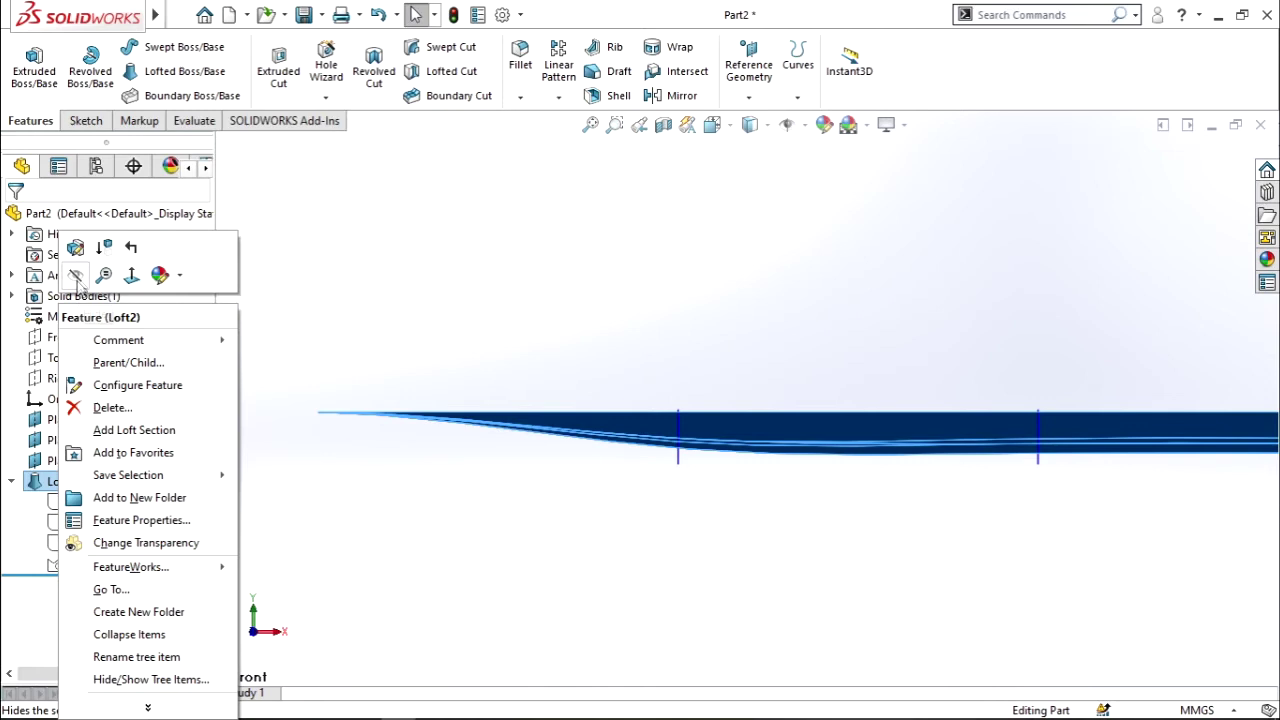
{"action": "key", "text": "Escape"}
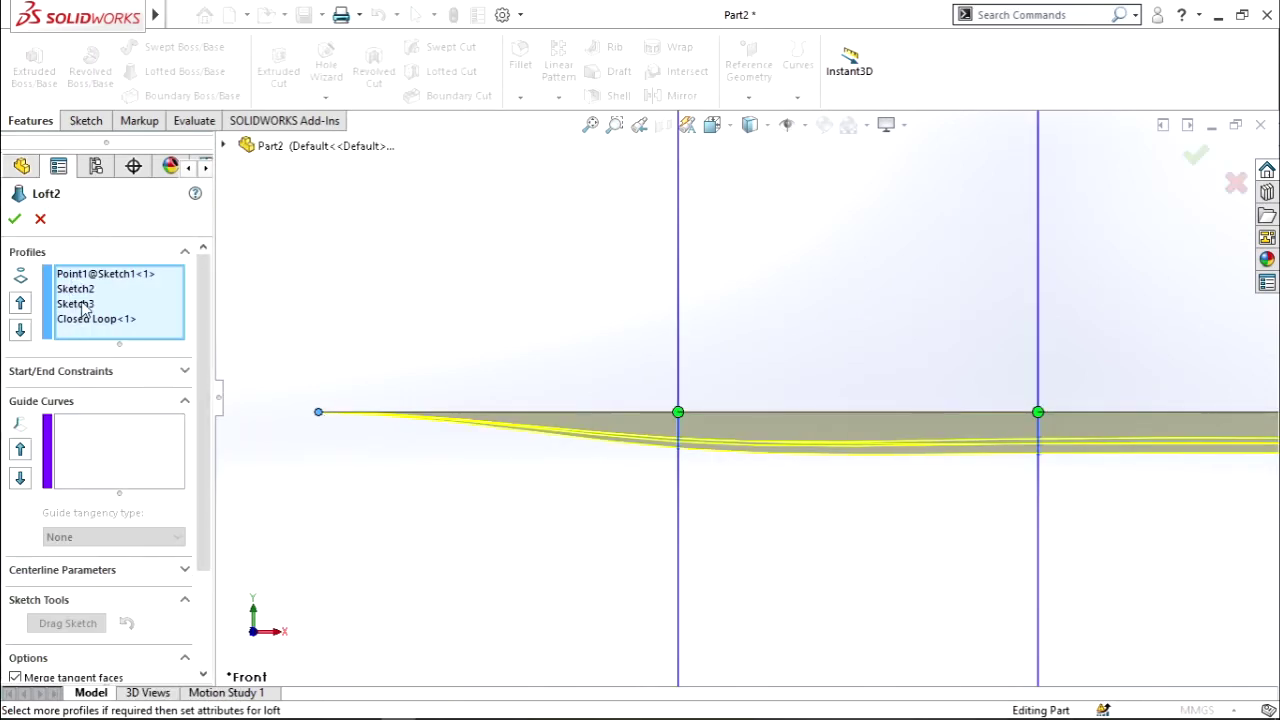
Step: Try Direction Vector start and end constraints on Loft2, reverting the start to Default
{"action": "left_click", "coordinate": [62, 373]}
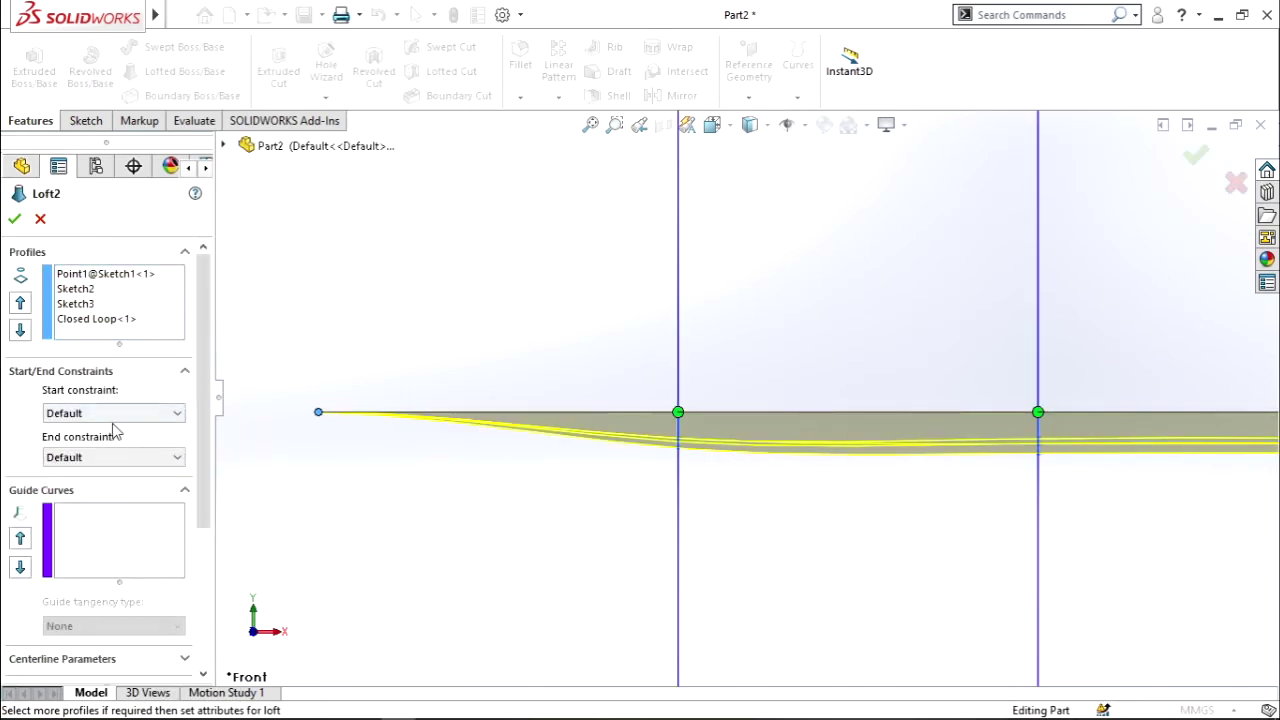
{"action": "left_click", "coordinate": [120, 415]}
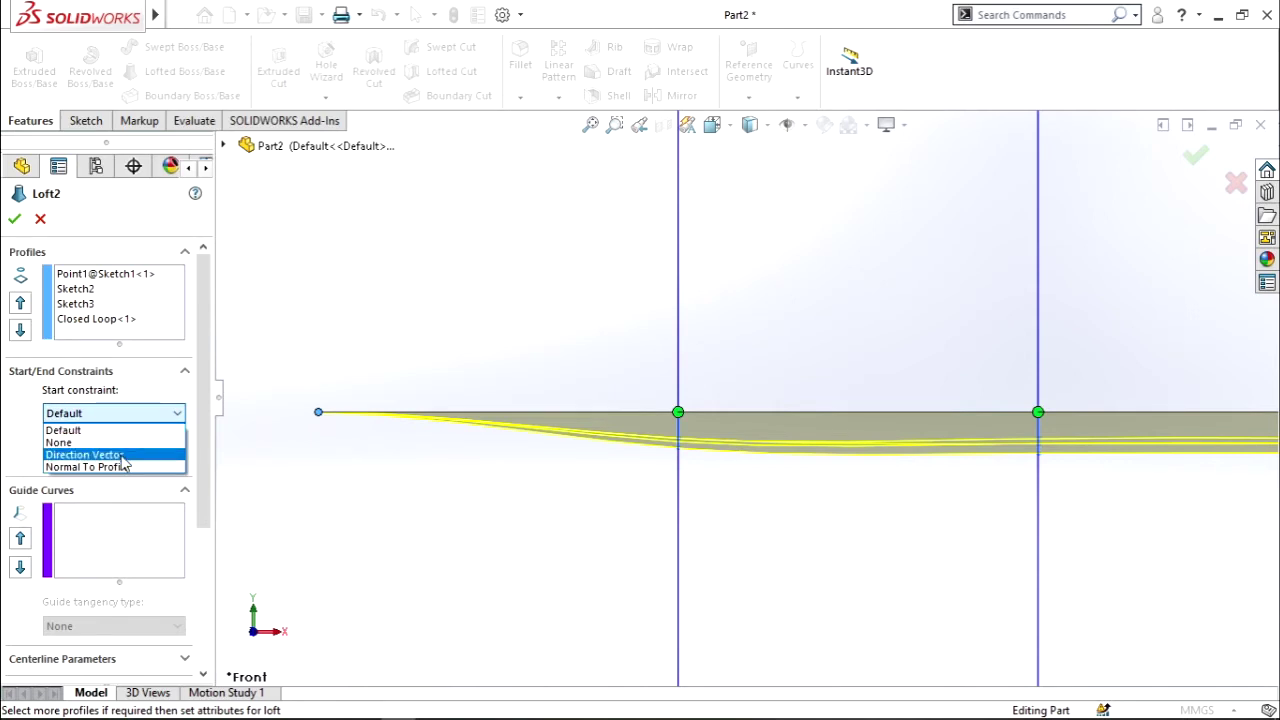
{"action": "left_click", "coordinate": [121, 456]}
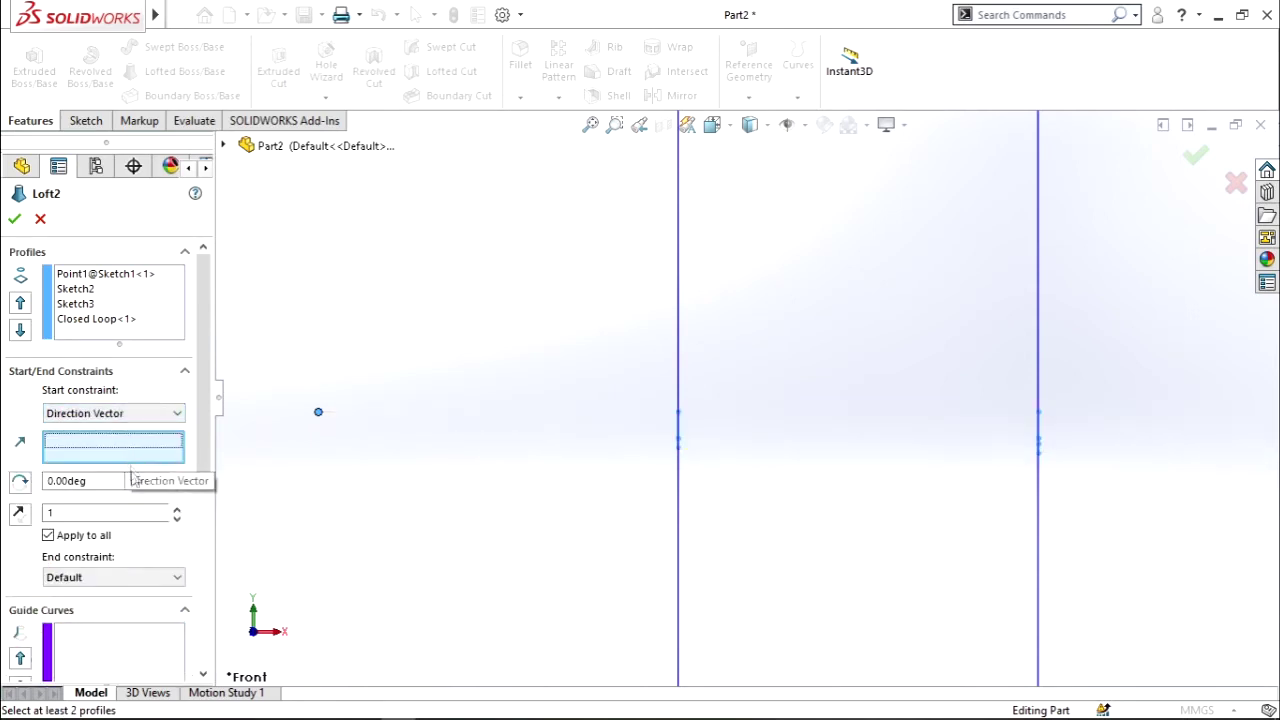
{"action": "key", "text": "z"}
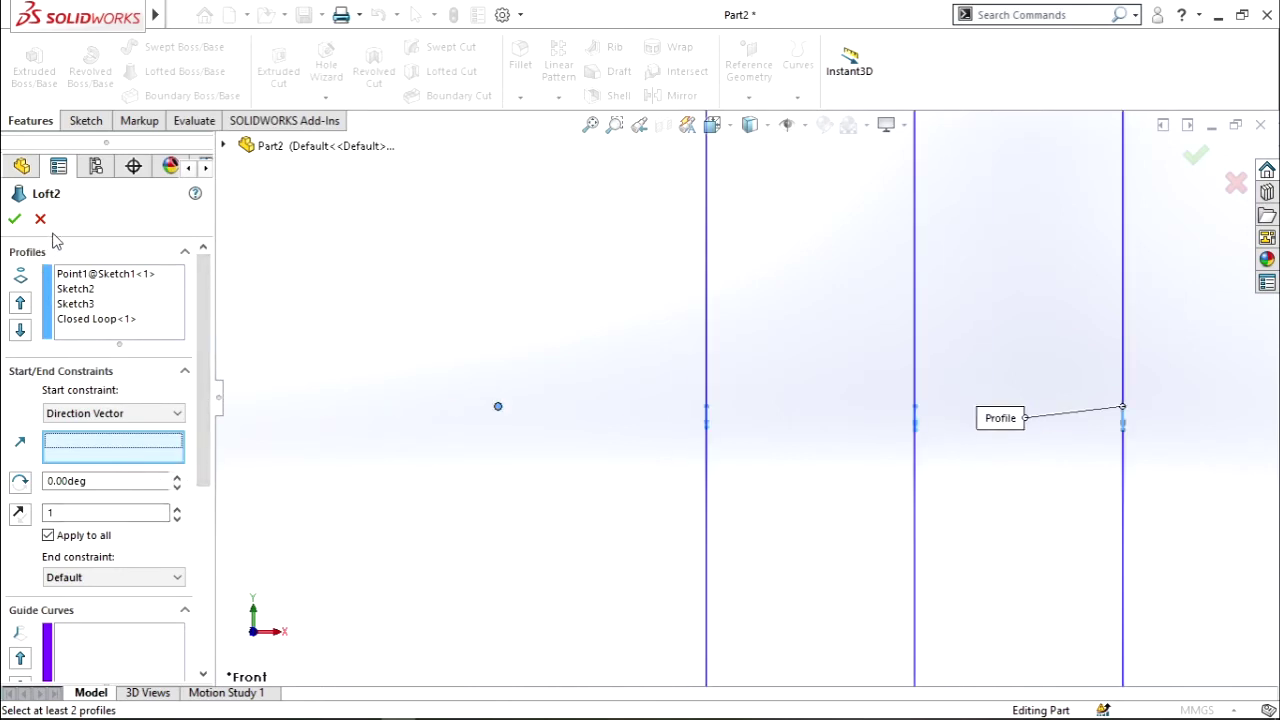
{"action": "left_click", "coordinate": [150, 414]}
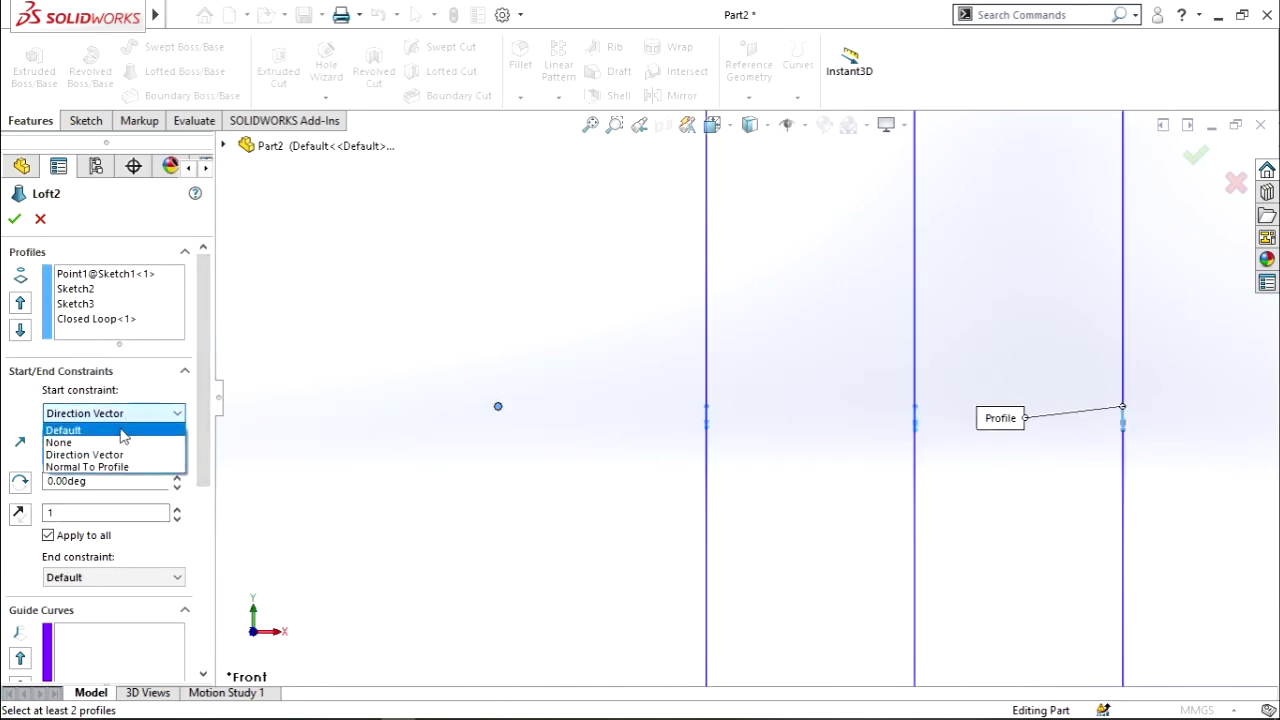
{"action": "left_click", "coordinate": [125, 430]}
{"action": "left_click", "coordinate": [123, 458]}
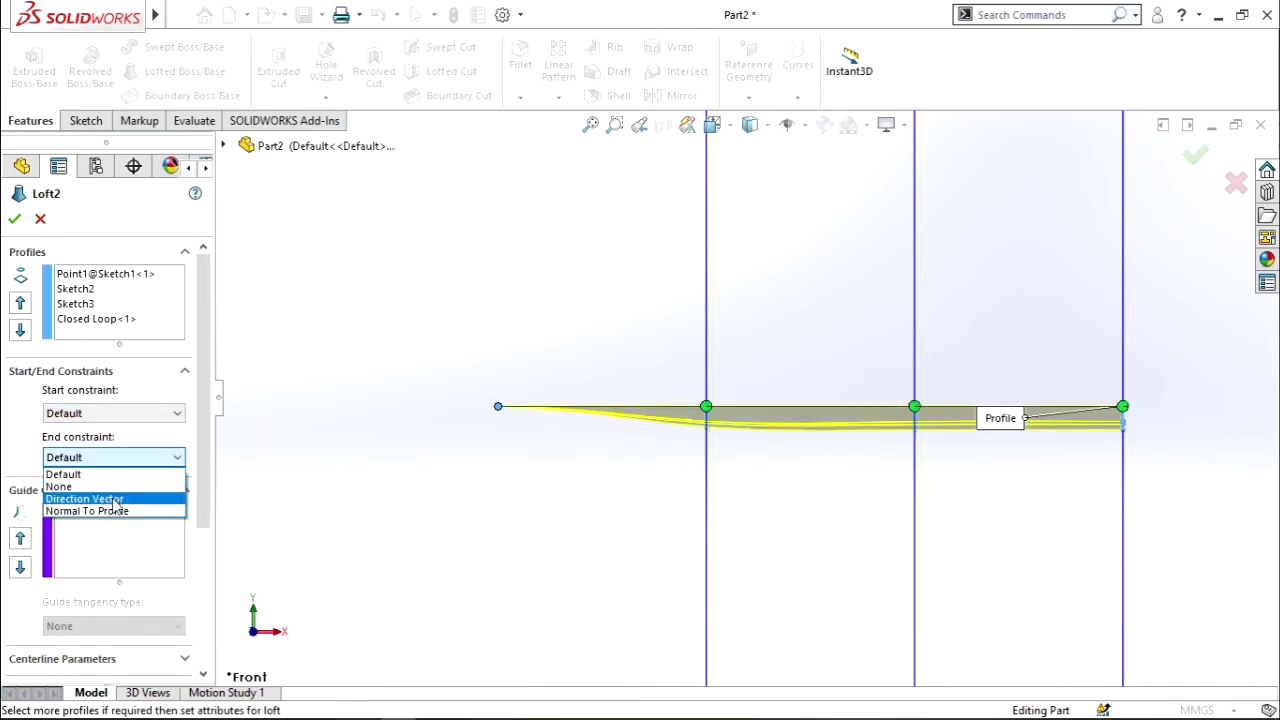
{"action": "left_click", "coordinate": [115, 499]}
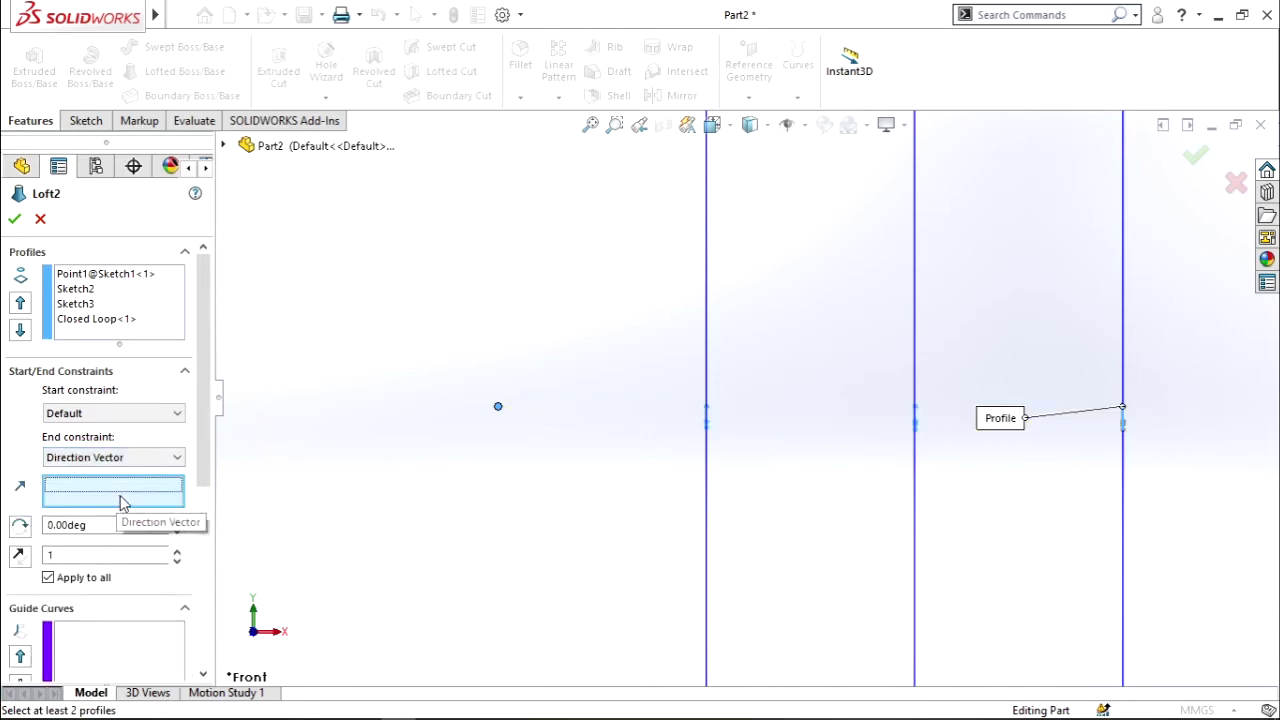
{"action": "left_click", "coordinate": [176, 522]}
{"action": "left_click", "coordinate": [176, 522]}
{"action": "left_click", "coordinate": [176, 522]}
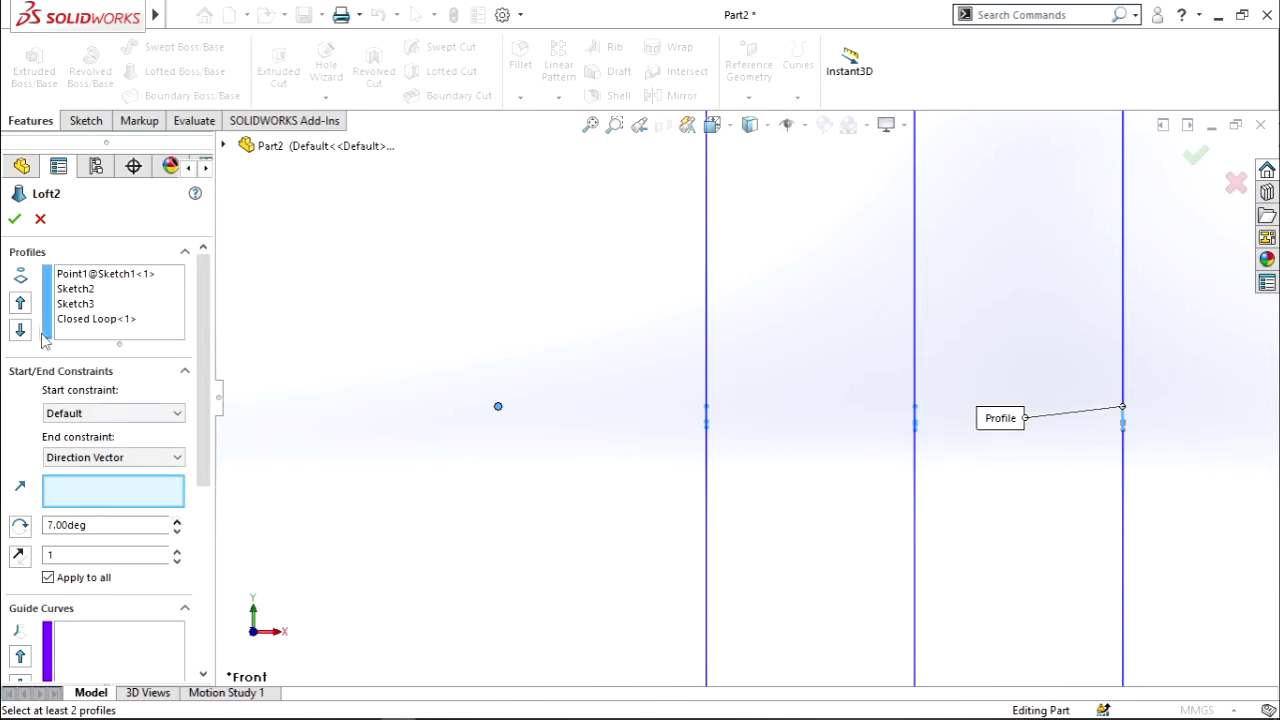
{"action": "left_click", "coordinate": [14, 219]}
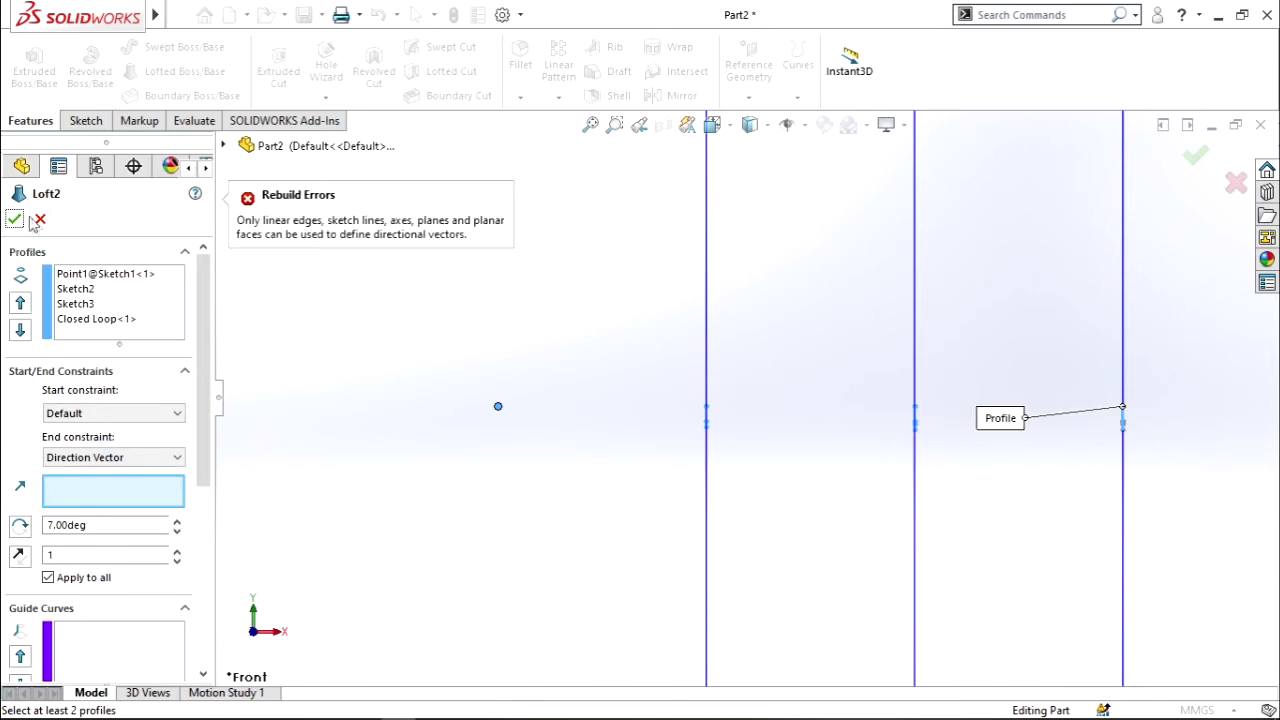
Step: Set Loft2's end constraint to None and start constraint to Normal To Profile at 0°
{"action": "left_click", "coordinate": [118, 460]}
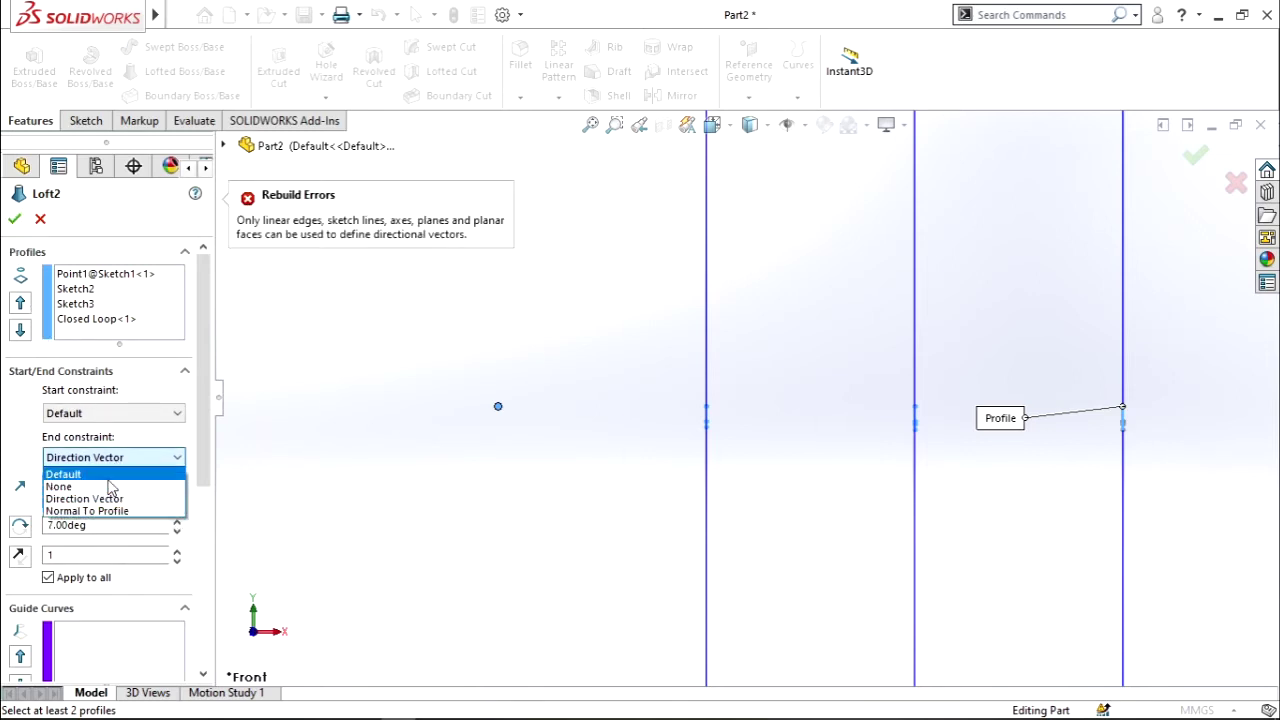
{"action": "left_click", "coordinate": [110, 487]}
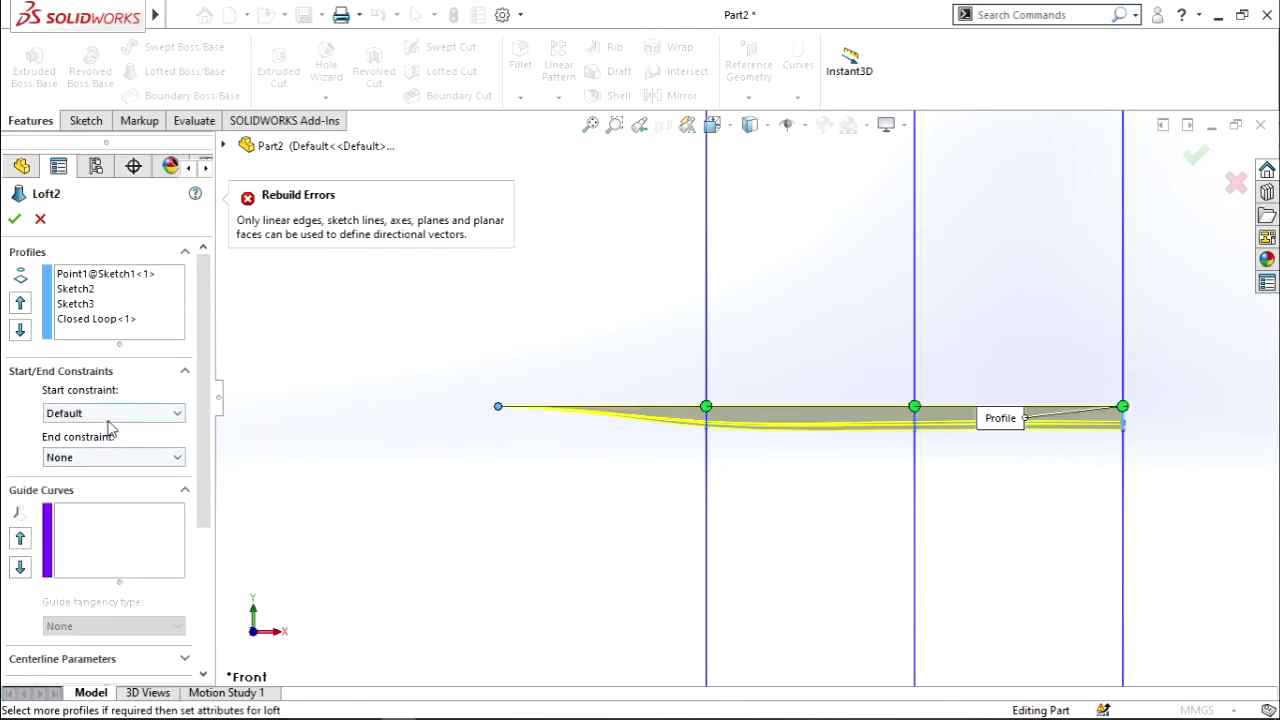
{"action": "left_click", "coordinate": [110, 415]}
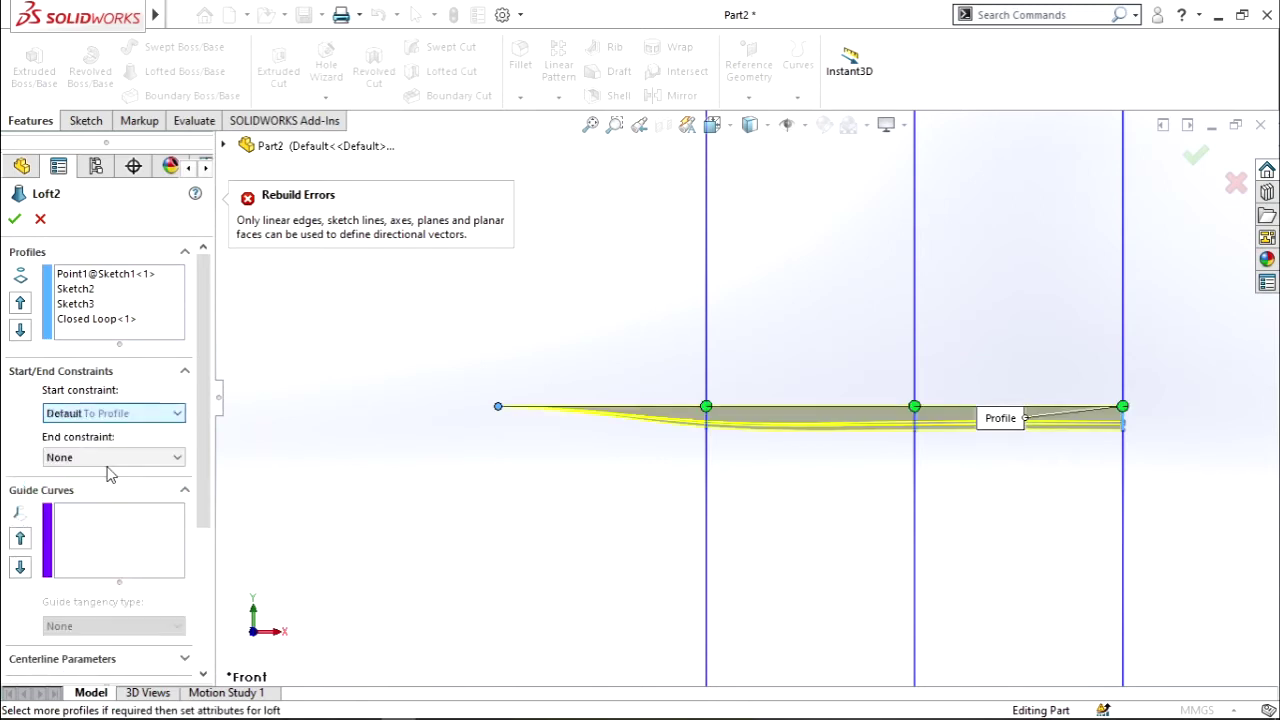
{"action": "left_click", "coordinate": [108, 466]}
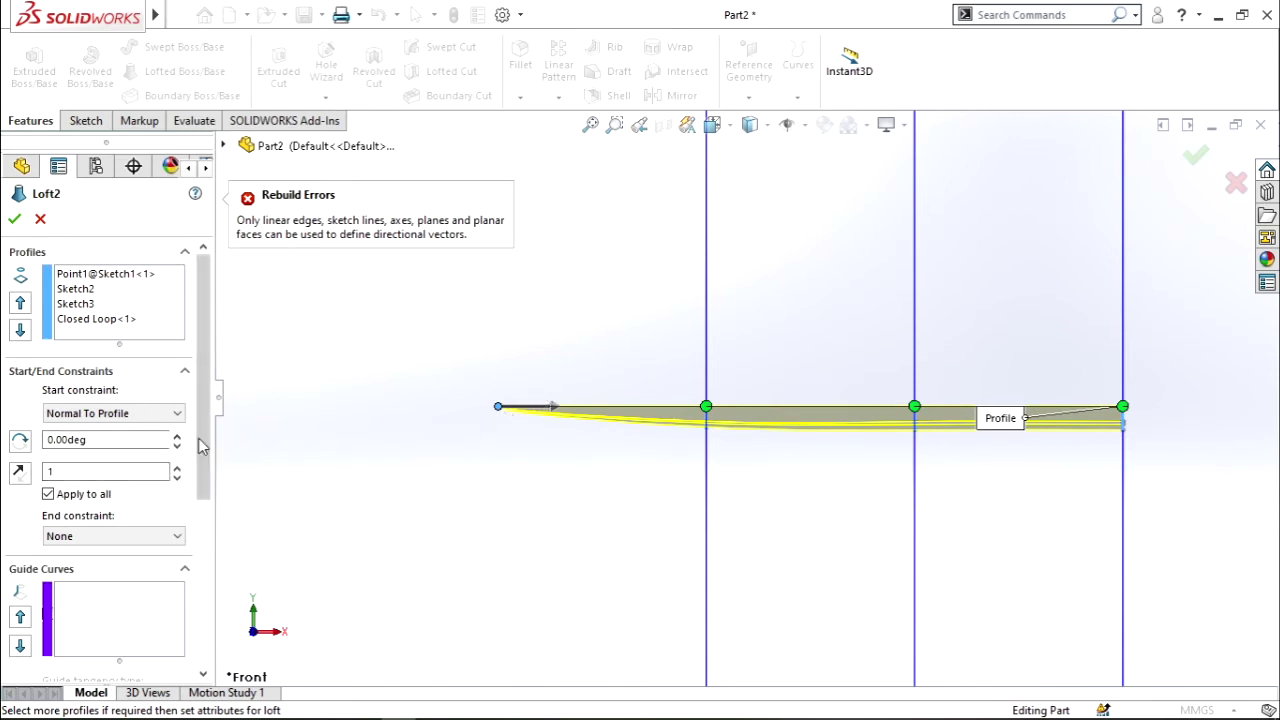
{"action": "left_click", "coordinate": [177, 434]}
{"action": "left_click", "coordinate": [178, 435]}
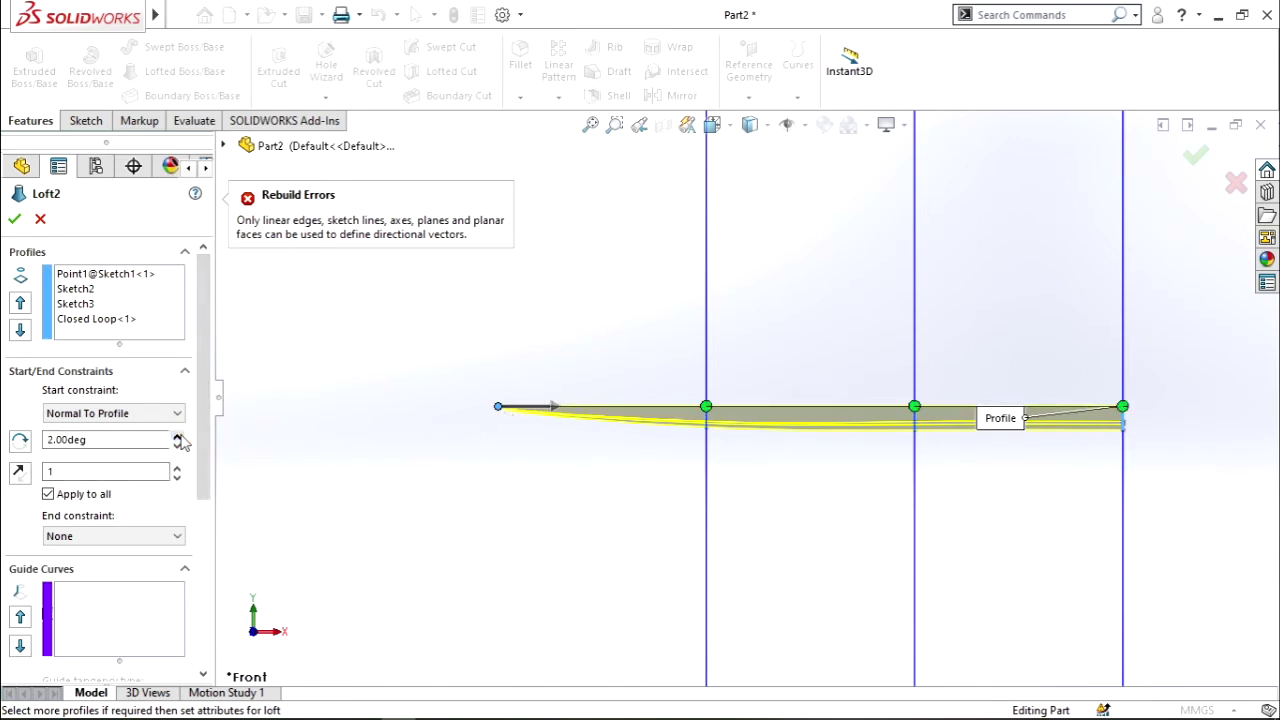
{"action": "left_click", "coordinate": [177, 435]}
{"action": "left_click", "coordinate": [177, 447]}
{"action": "left_click", "coordinate": [177, 447]}
{"action": "left_click", "coordinate": [177, 447]}
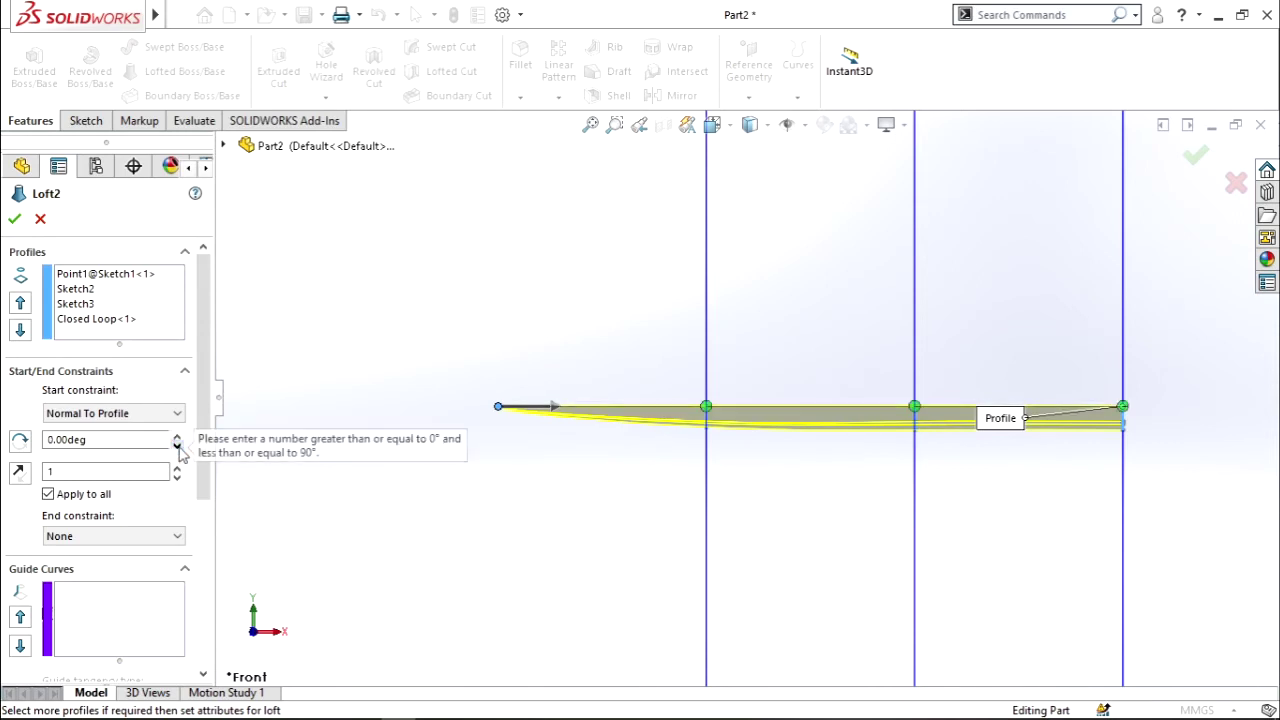
Step: Raise the start tangent length to 1.6 and accept Loft2
{"action": "scroll", "coordinate": [497, 370], "scroll_direction": "down", "scroll_amount": 2}
{"action": "scroll", "coordinate": [640, 415], "scroll_direction": "down", "scroll_amount": 1}
{"action": "scroll", "coordinate": [700, 395], "scroll_direction": "down", "scroll_amount": 1}
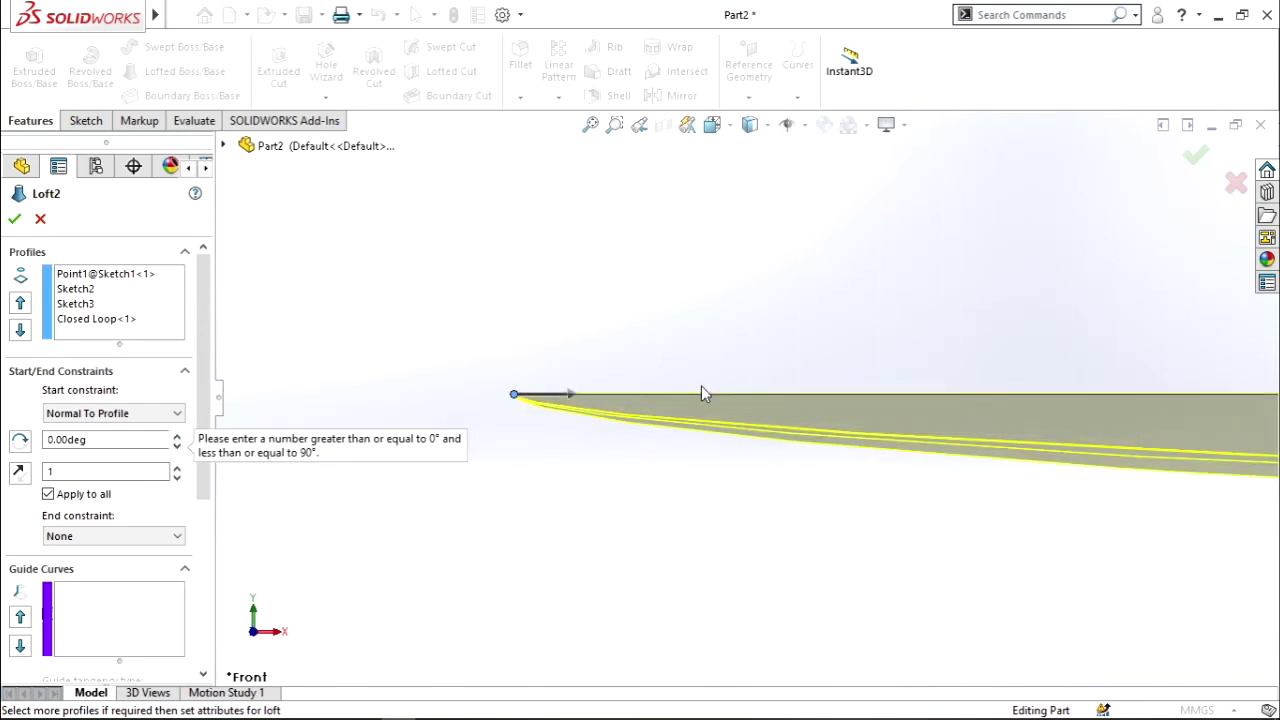
{"action": "scroll", "coordinate": [698, 393], "scroll_direction": "down", "scroll_amount": 1}
{"action": "scroll", "coordinate": [698, 393], "scroll_direction": "down", "scroll_amount": 1}
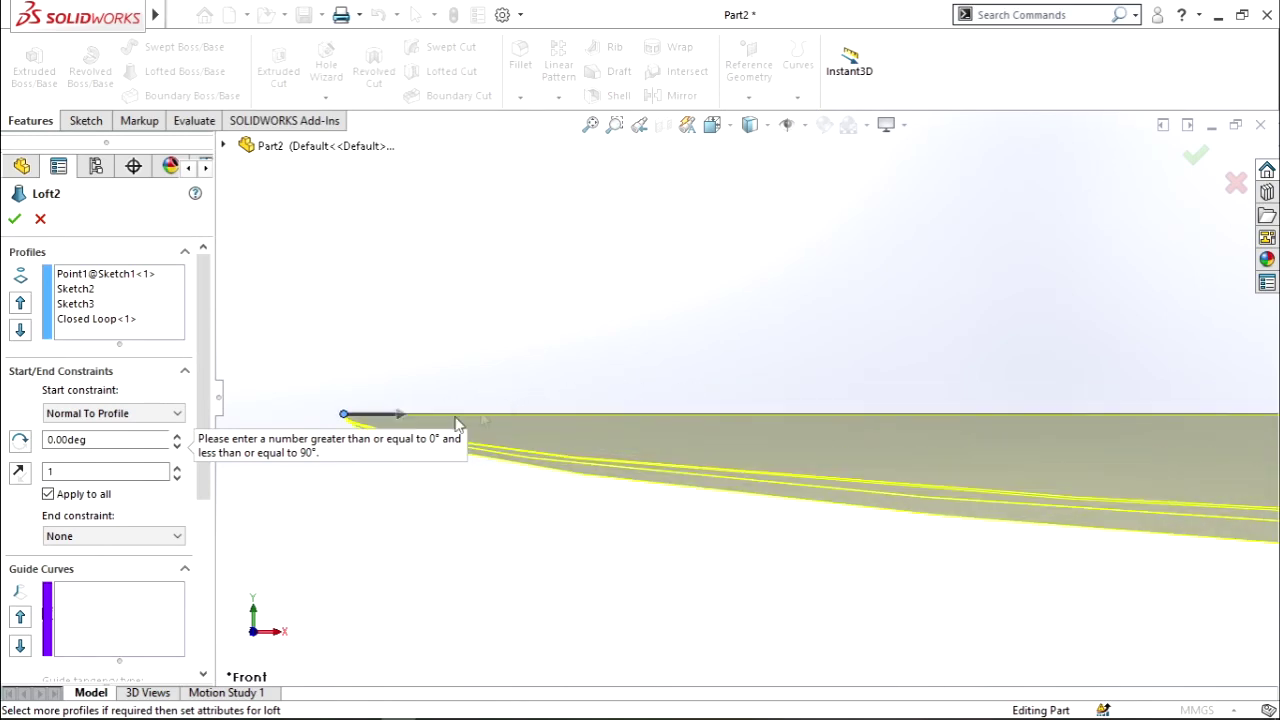
{"action": "left_click", "coordinate": [176, 467]}
{"action": "left_click", "coordinate": [176, 467]}
{"action": "left_click", "coordinate": [176, 467]}
{"action": "left_click", "coordinate": [176, 467]}
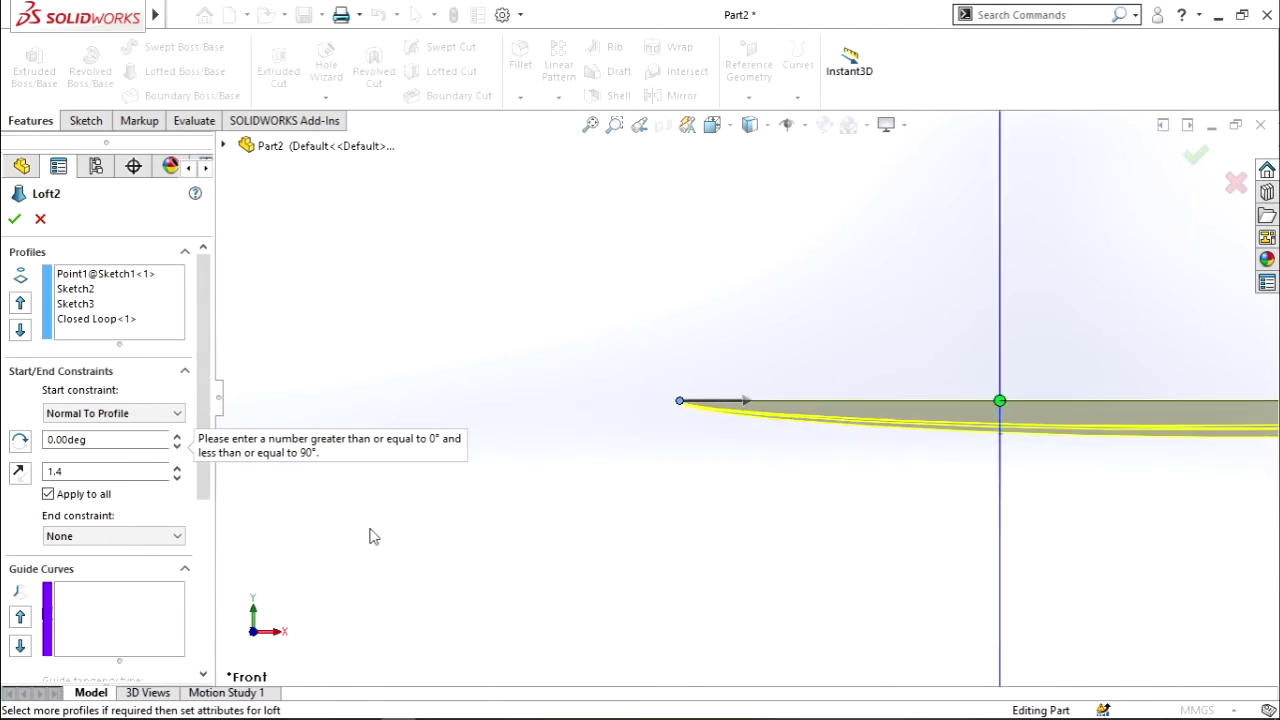
{"action": "left_click", "coordinate": [177, 467]}
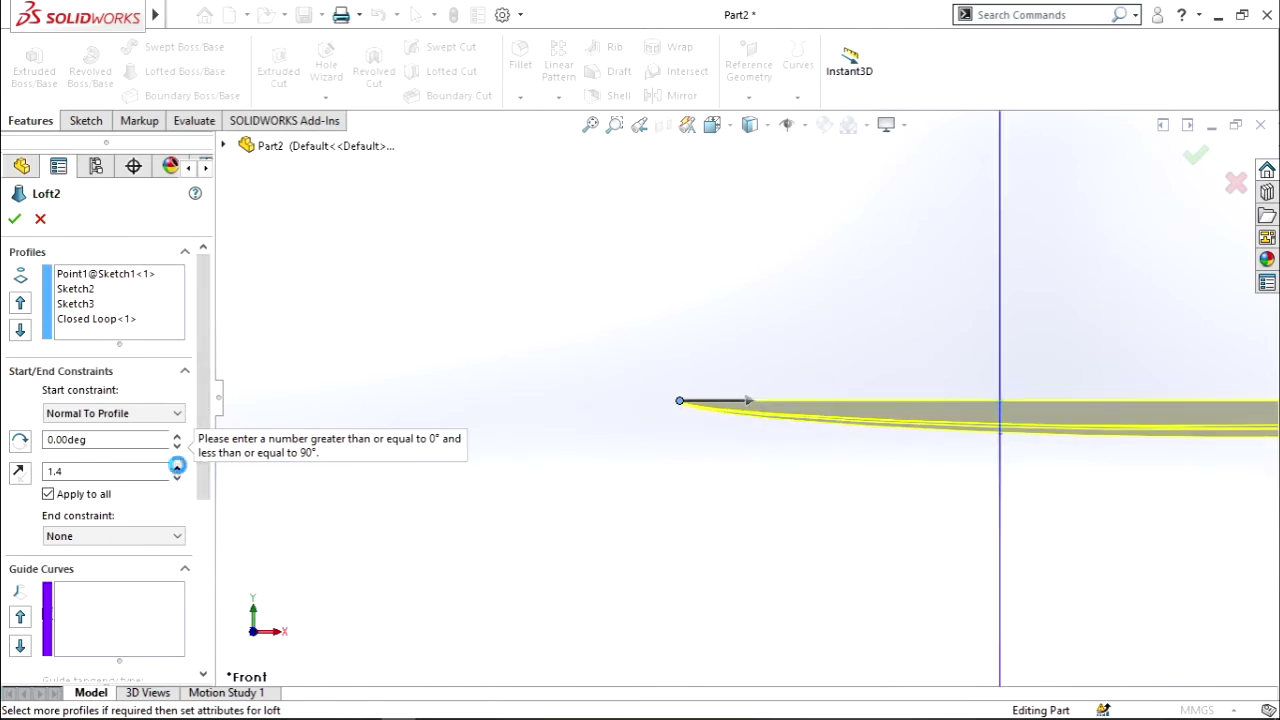
{"action": "left_click", "coordinate": [177, 467]}
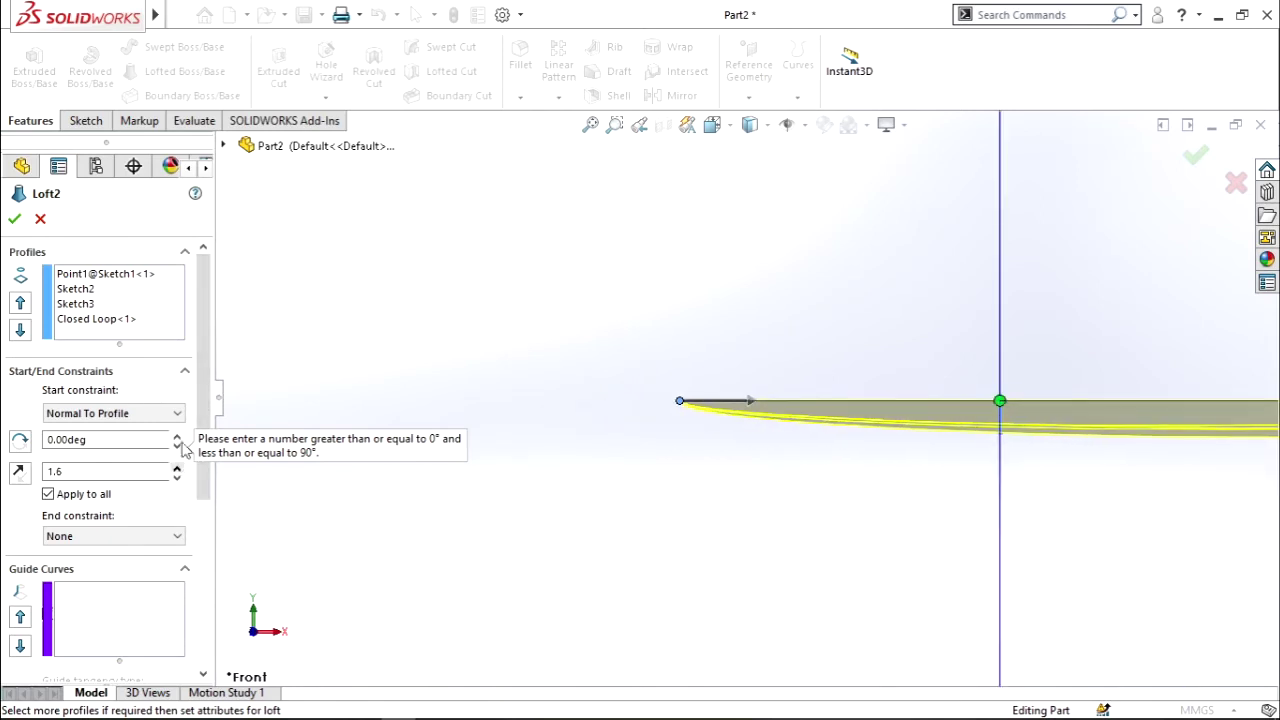
{"action": "left_click", "coordinate": [14, 219]}
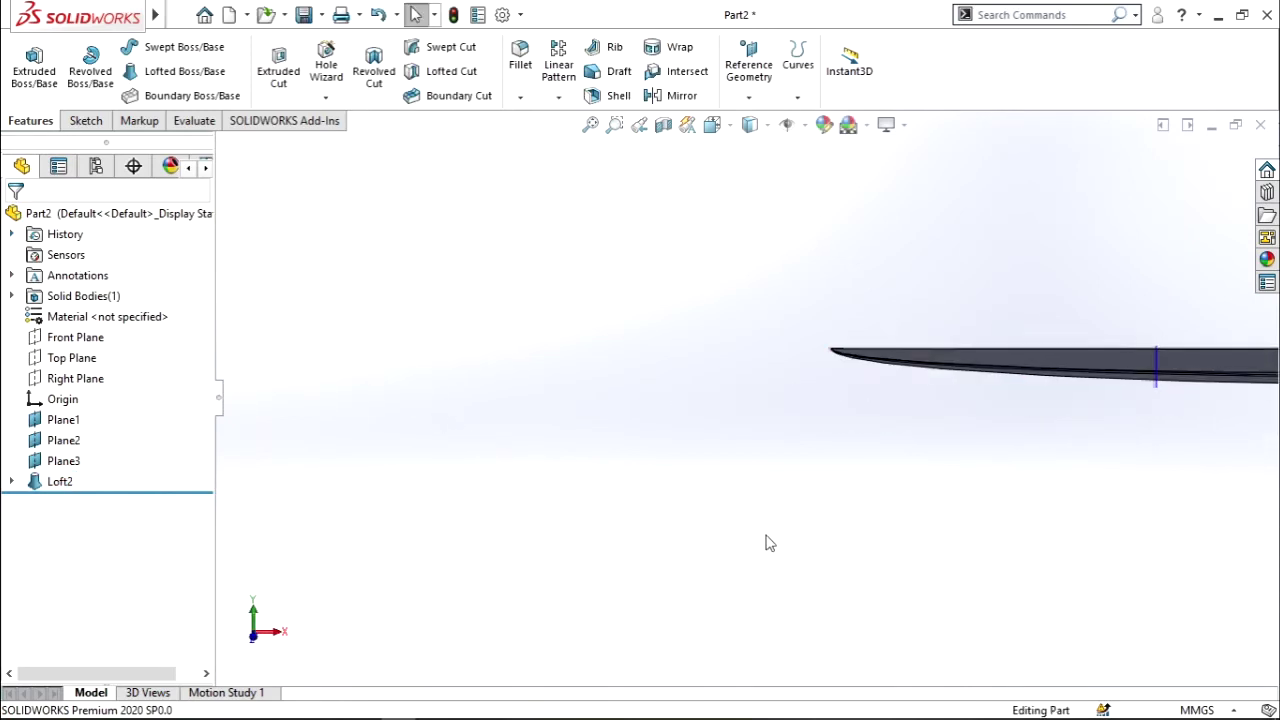
Step: Hide Plane1, Plane2 and Plane3 in the isometric view
{"action": "key", "text": "ctrl+7"}
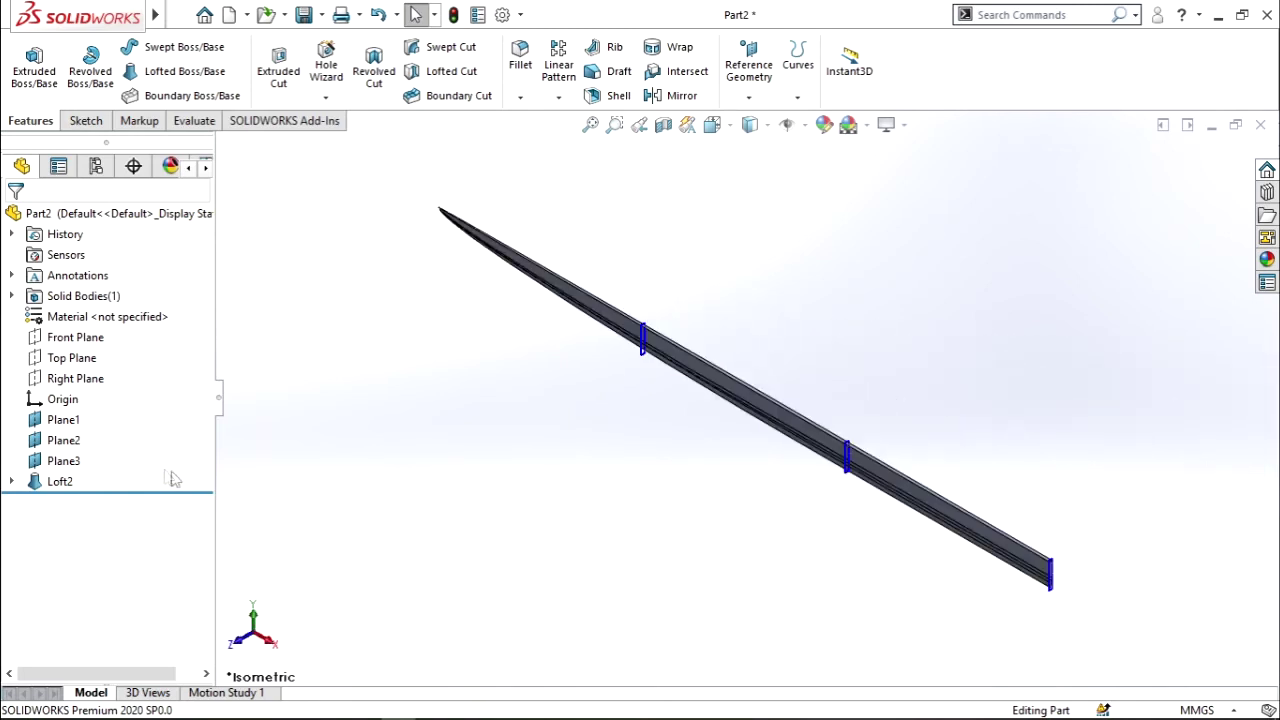
{"action": "left_click", "coordinate": [62, 419]}
{"action": "left_click", "coordinate": [62, 440], "text": "ctrl"}
{"action": "left_click", "coordinate": [60, 461], "text": "ctrl"}
{"action": "right_click", "coordinate": [62, 461]}
{"action": "left_click", "coordinate": [100, 363]}
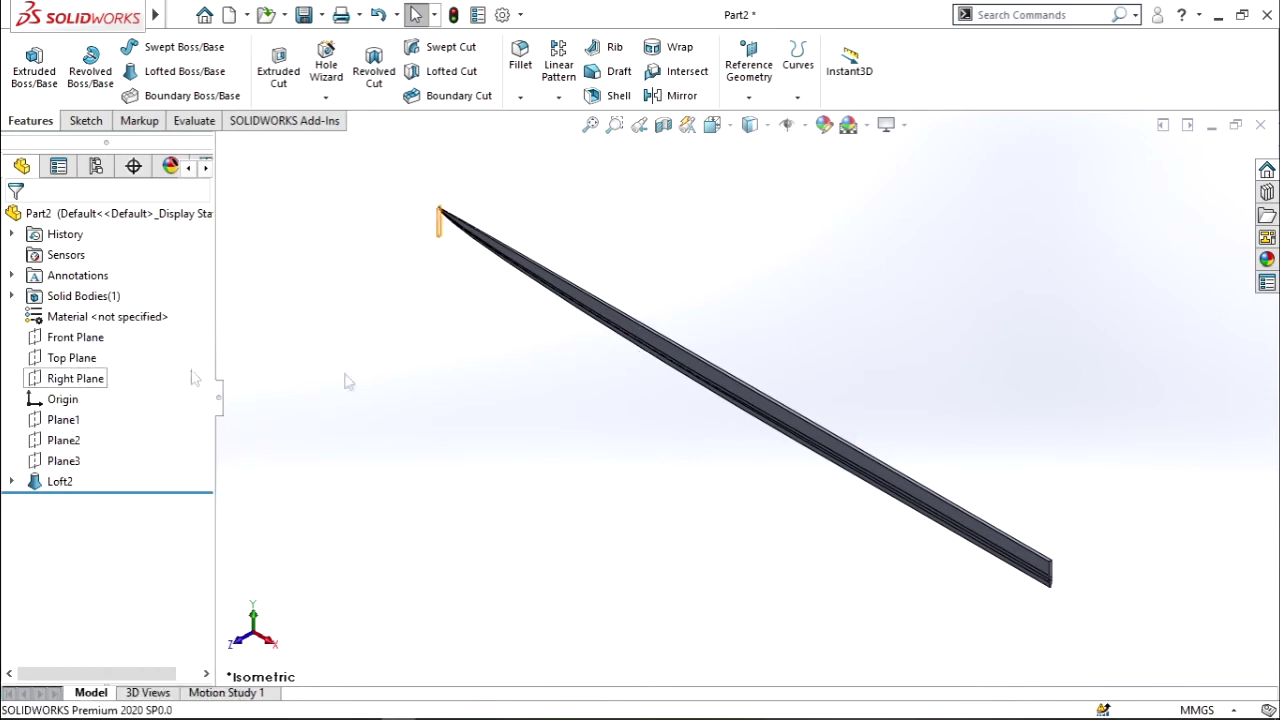
Step: View the blade's flat end face head-on and start a new sketch on it
{"action": "scroll", "coordinate": [1050, 568], "scroll_direction": "down", "scroll_amount": 2}
{"action": "scroll", "coordinate": [985, 562], "scroll_direction": "down", "scroll_amount": 1}
{"action": "scroll", "coordinate": [880, 505], "scroll_direction": "down", "scroll_amount": 1}
{"action": "scroll", "coordinate": [815, 460], "scroll_direction": "down", "scroll_amount": 2}
{"action": "scroll", "coordinate": [740, 425], "scroll_direction": "down", "scroll_amount": 2}
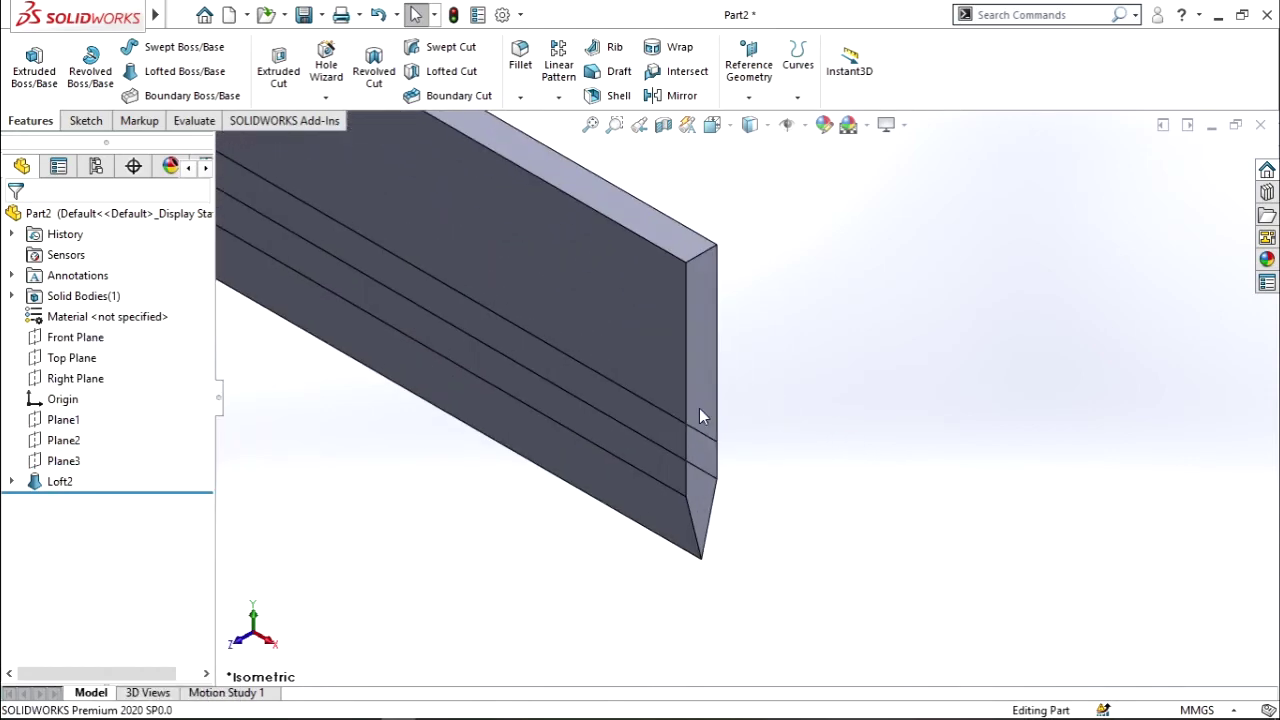
{"action": "left_click", "coordinate": [699, 408]}
{"action": "key", "text": "ctrl+8"}
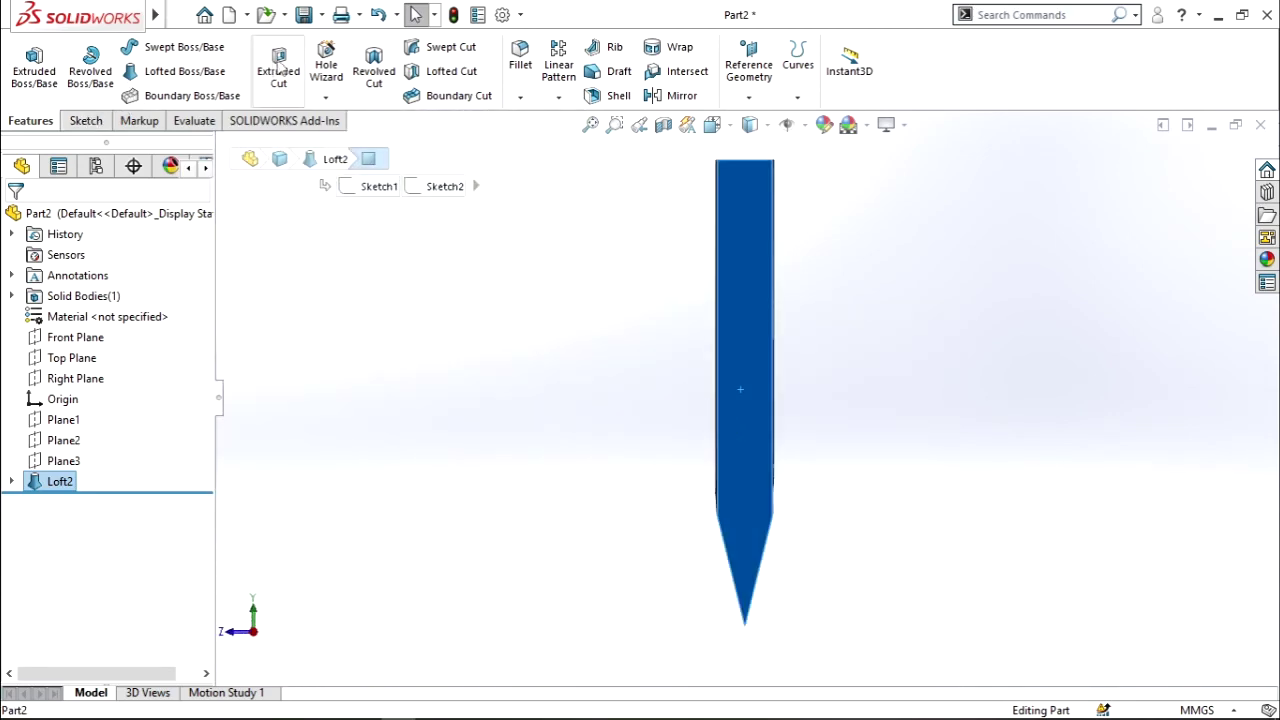
{"action": "left_click", "coordinate": [35, 65]}
{"action": "left_click", "coordinate": [161, 46]}
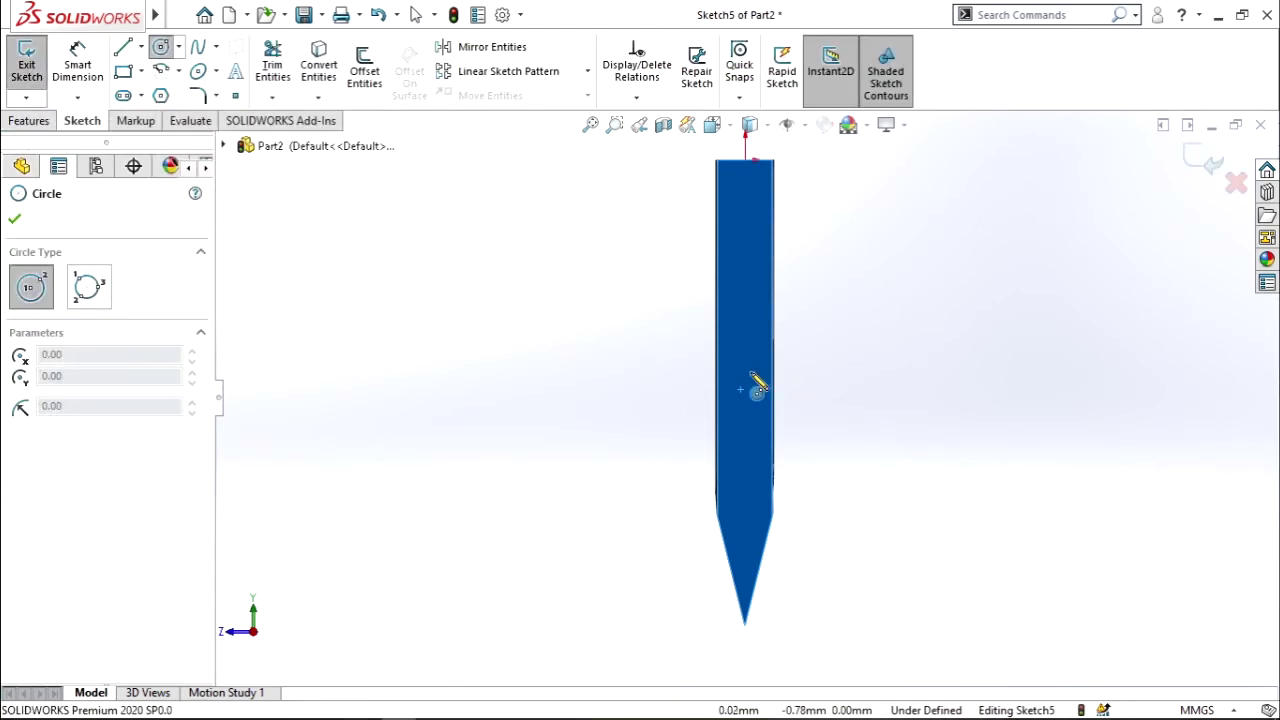
{"action": "left_click", "coordinate": [746, 353]}
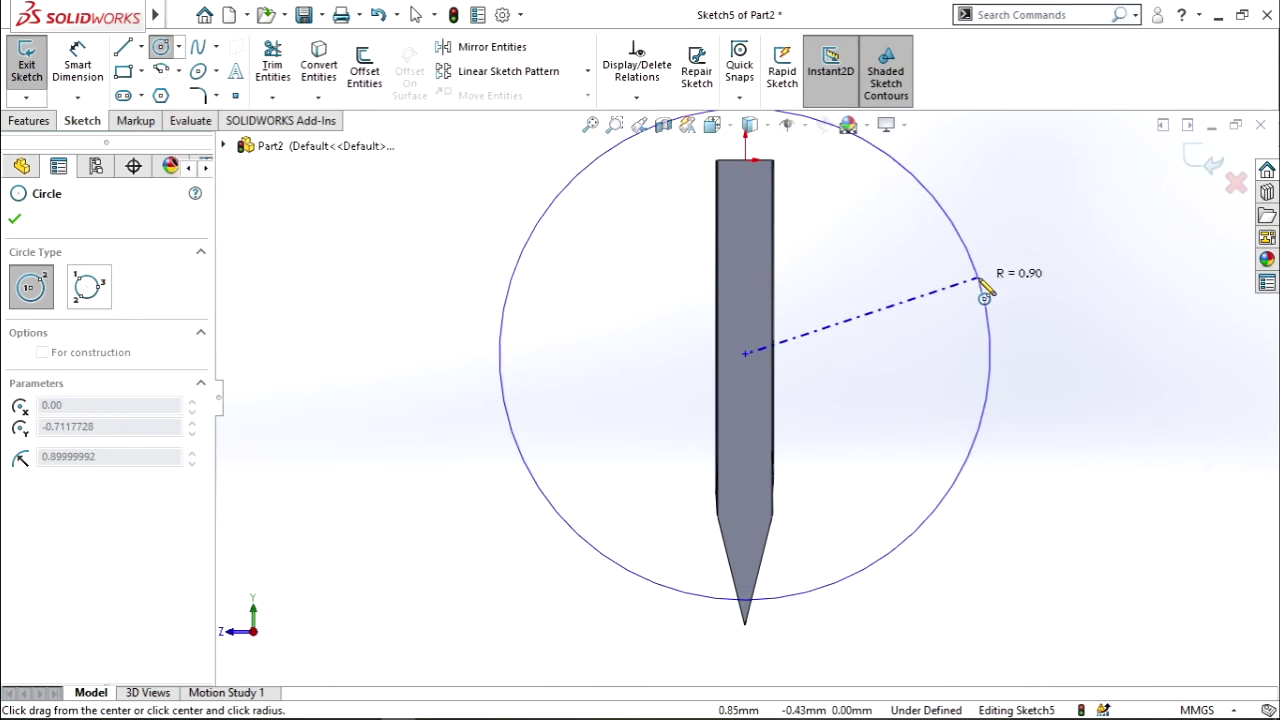
{"action": "left_click", "coordinate": [985, 279]}
{"action": "key", "text": "Escape"}
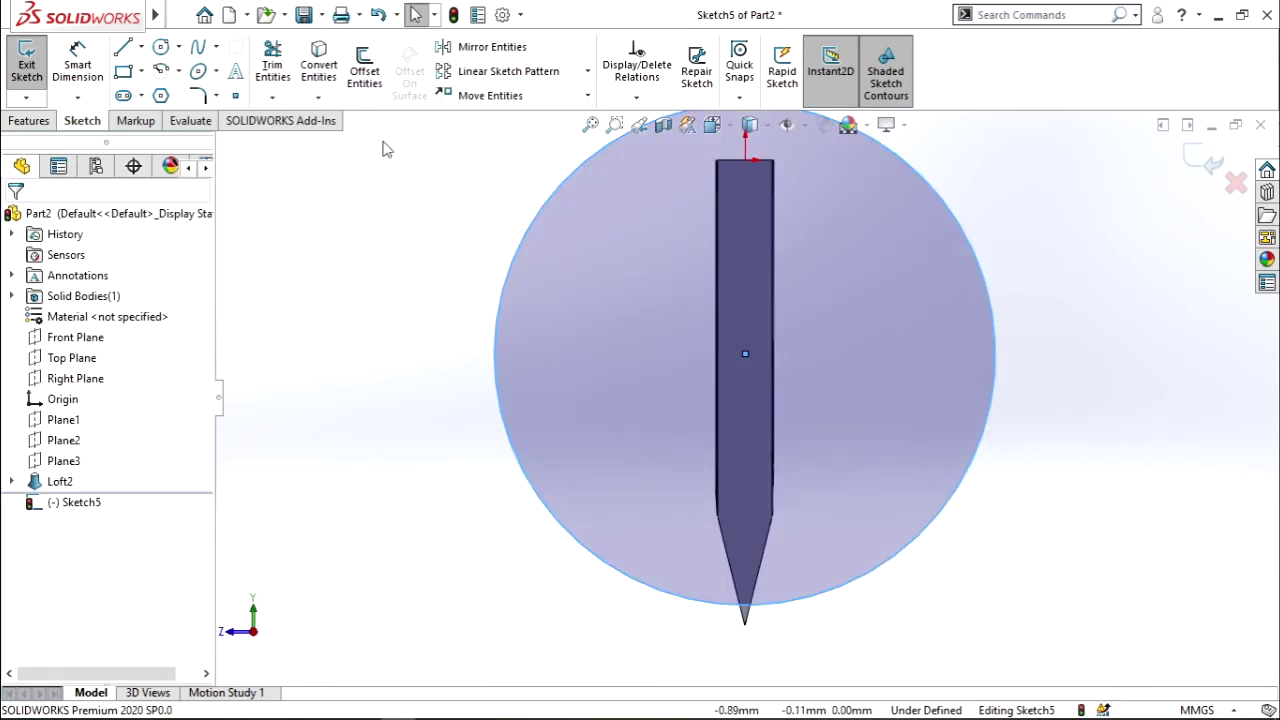
{"action": "left_click", "coordinate": [77, 65]}
{"action": "left_click", "coordinate": [988, 280]}
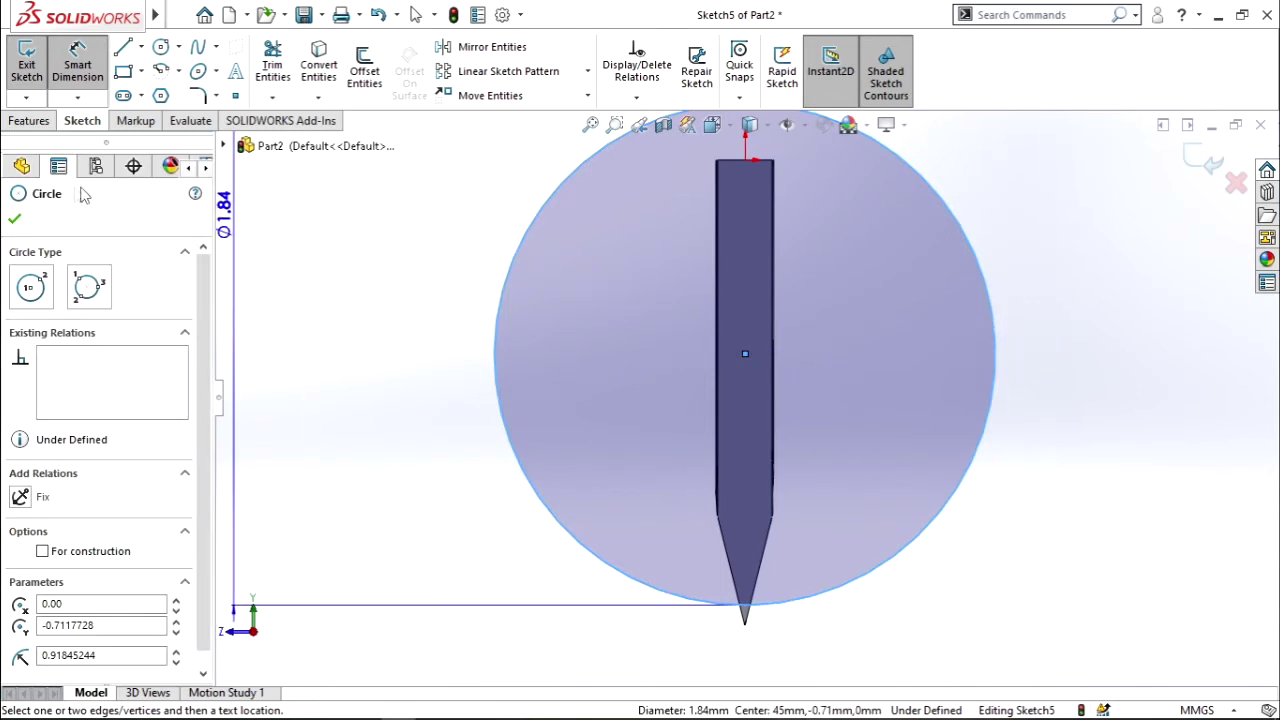
{"action": "key", "text": "Escape"}
{"action": "left_click", "coordinate": [1236, 183]}
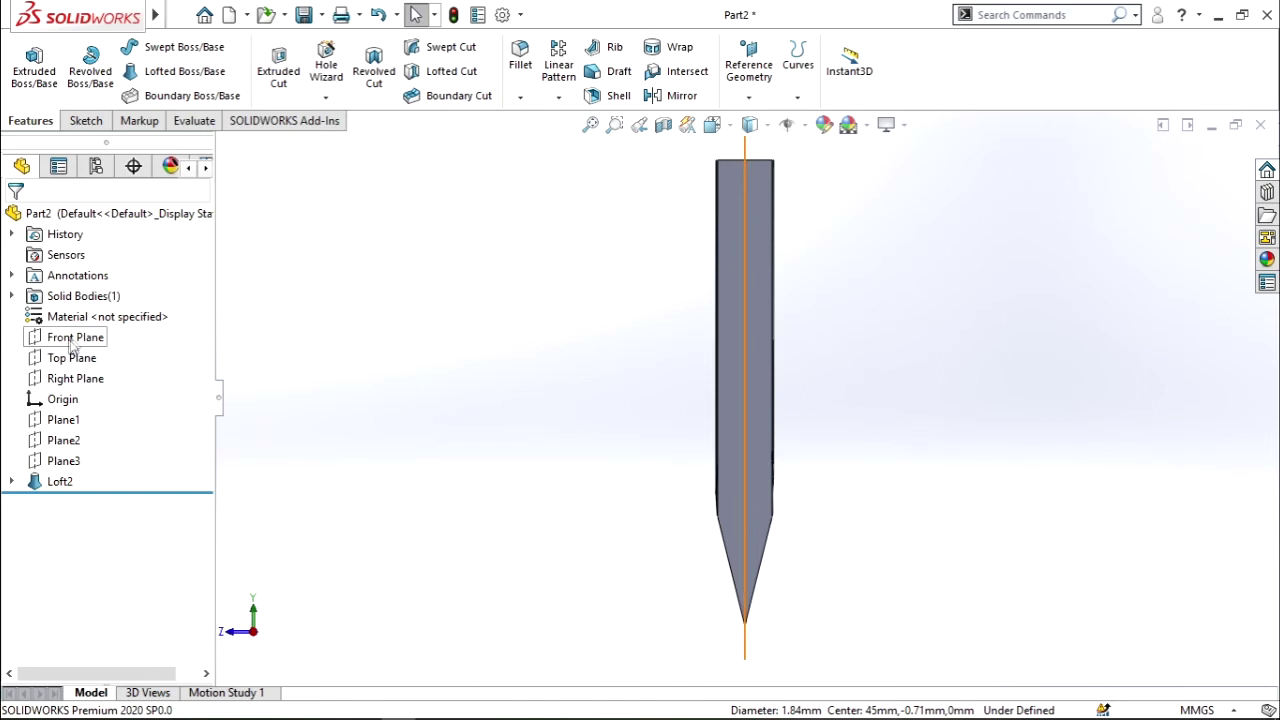
{"action": "key", "text": "ctrl+4"}
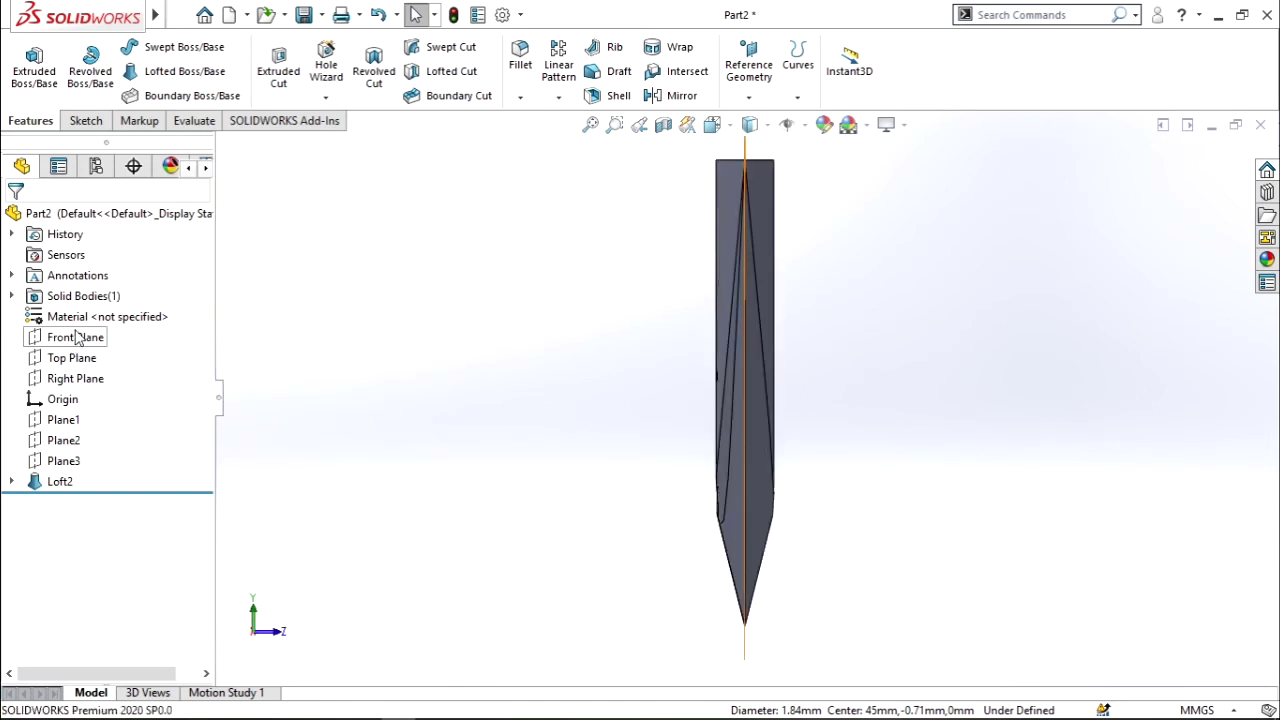
Step: Start a new sketch on the Front Plane, viewed normal to it
{"action": "mouse_move", "coordinate": [423, 423]}
{"action": "middle_mouse_down"}
{"action": "mouse_move", "coordinate": [429, 400]}
{"action": "mouse_move", "coordinate": [443, 420]}
{"action": "middle_mouse_up"}
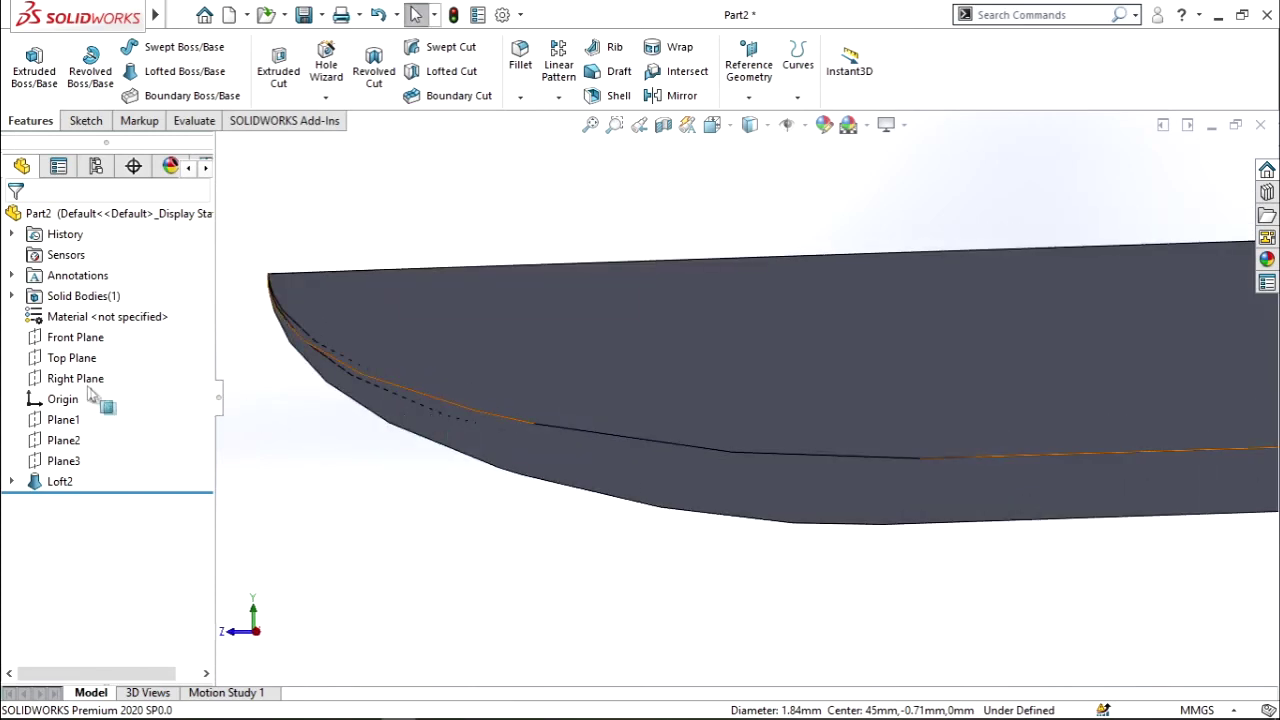
{"action": "left_click", "coordinate": [84, 342]}
{"action": "key", "text": "ctrl+8"}
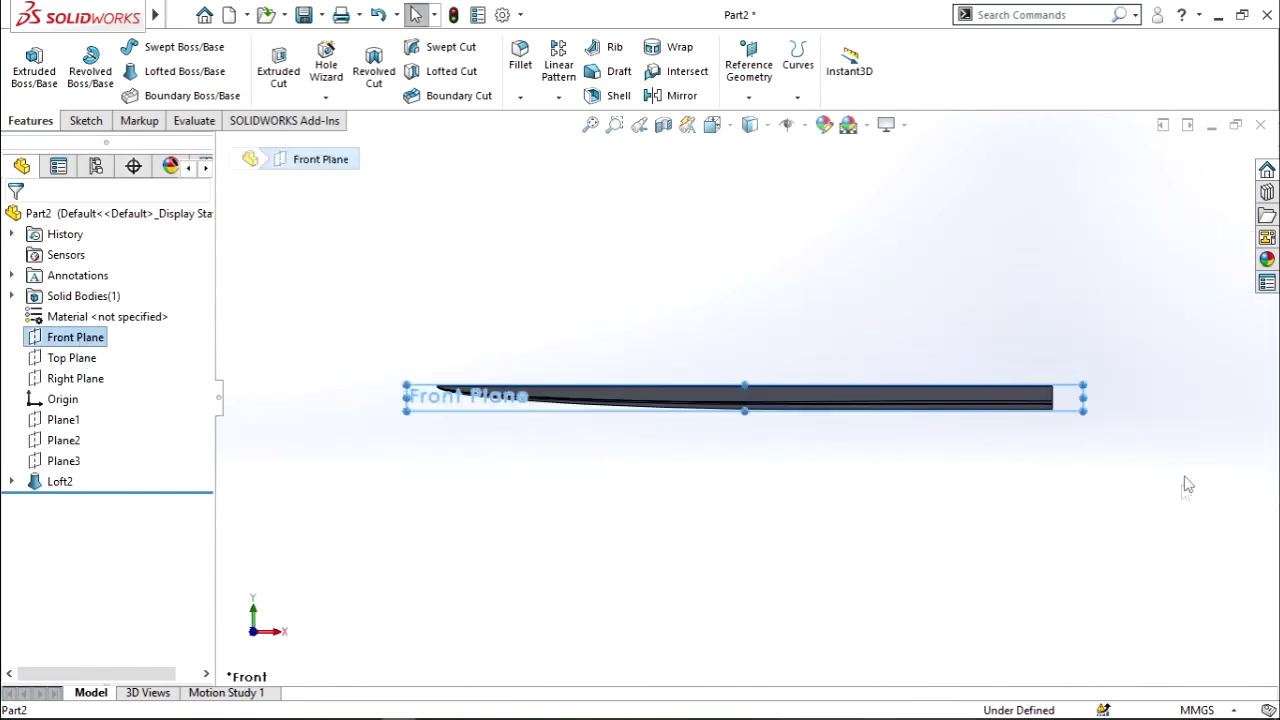
{"action": "scroll", "coordinate": [1057, 374], "scroll_direction": "down", "scroll_amount": 3}
{"action": "scroll", "coordinate": [808, 420], "scroll_direction": "down", "scroll_amount": 3}
{"action": "scroll", "coordinate": [803, 428], "scroll_direction": "down", "scroll_amount": 3}
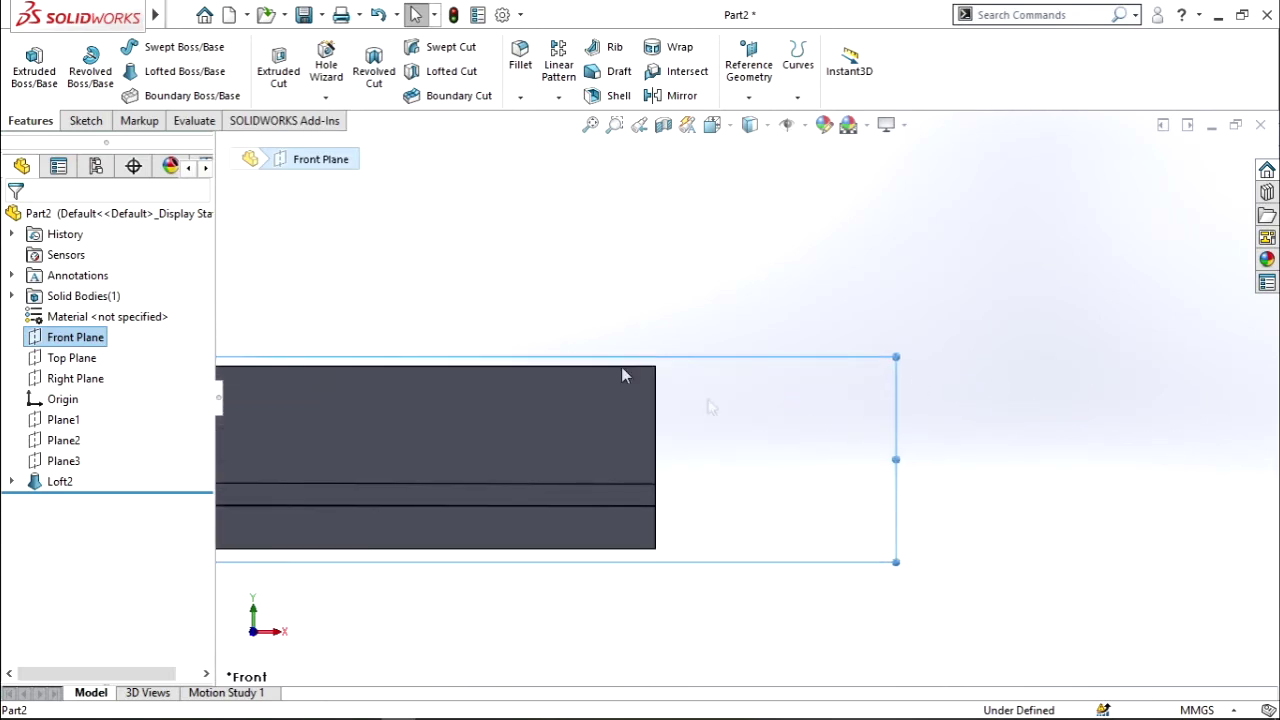
{"action": "left_click", "coordinate": [86, 121]}
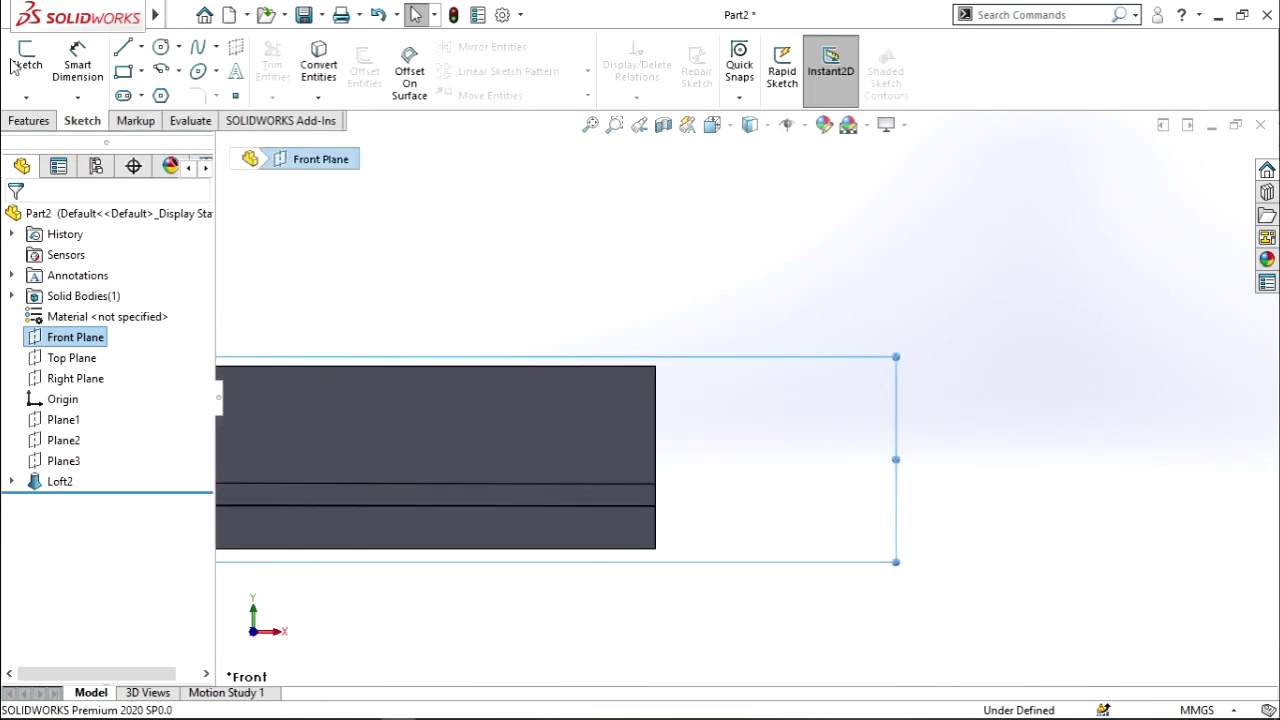
{"action": "left_click", "coordinate": [26, 62]}
Step: Draw a straight slot extending right from the blade's end, then select it
{"action": "left_click", "coordinate": [125, 97]}
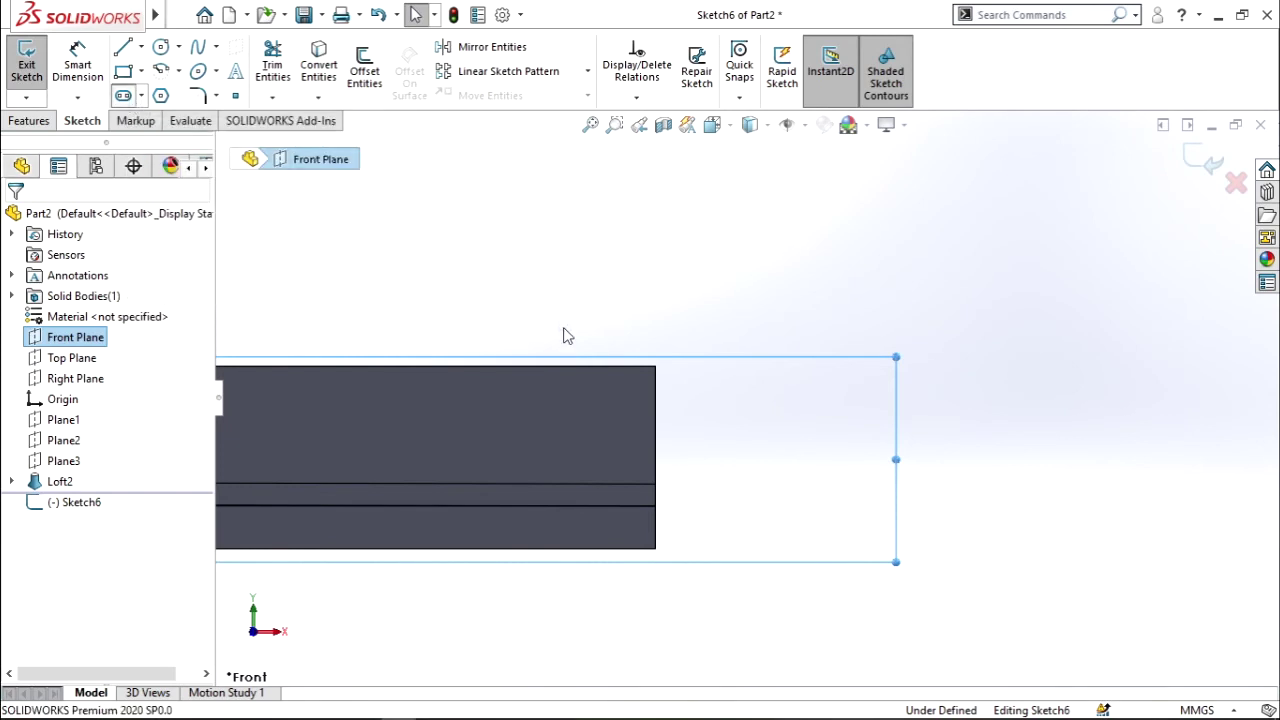
{"action": "left_click", "coordinate": [729, 458]}
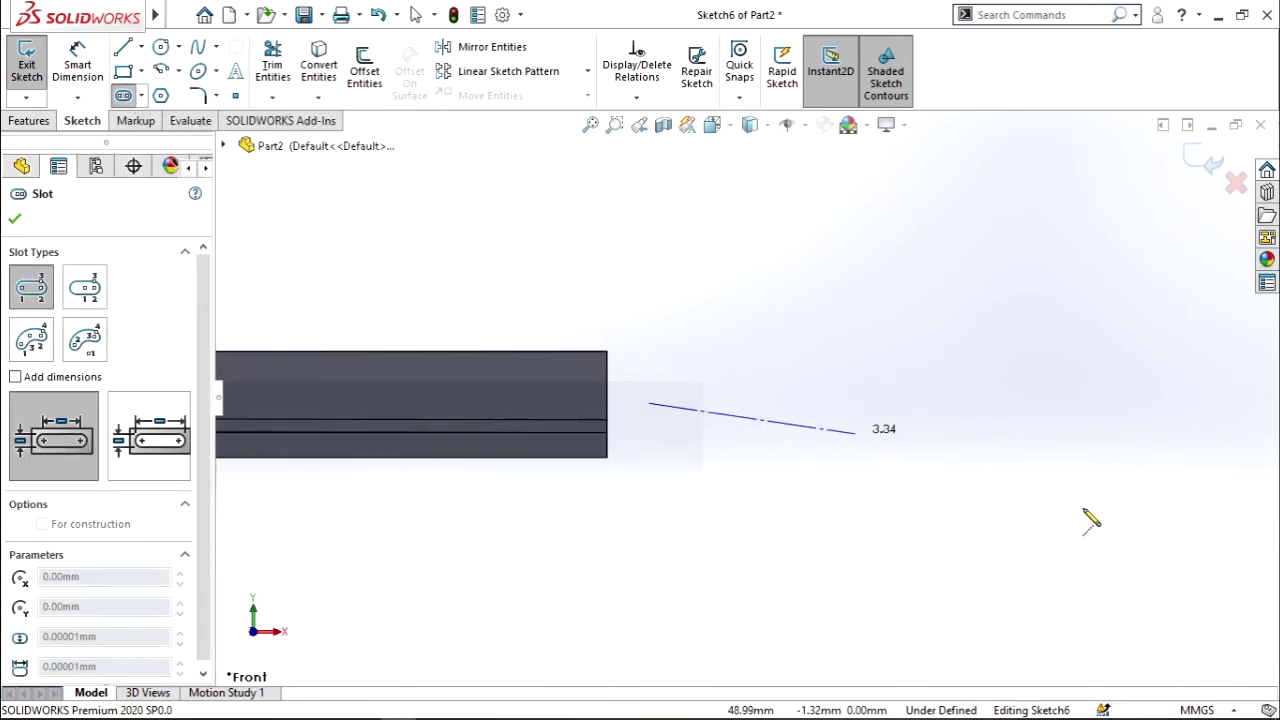
{"action": "left_click", "coordinate": [1077, 401]}
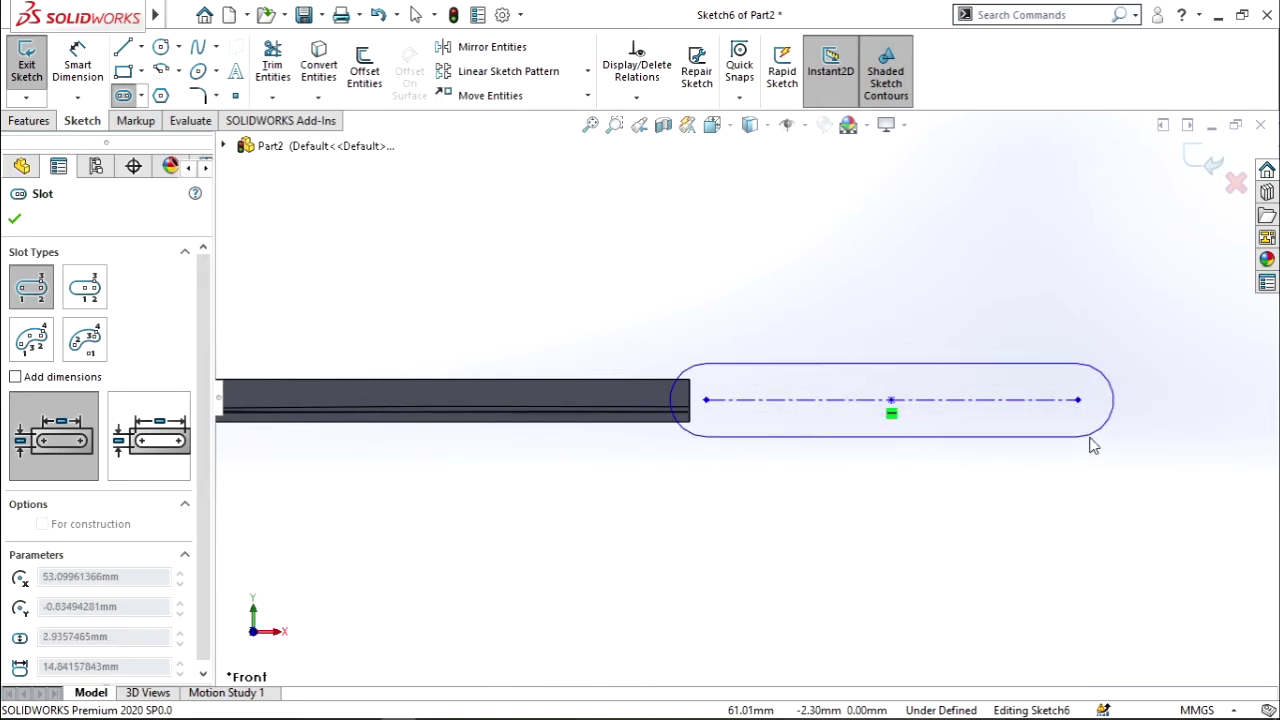
{"action": "left_click", "coordinate": [1093, 446]}
{"action": "key", "text": "Escape"}
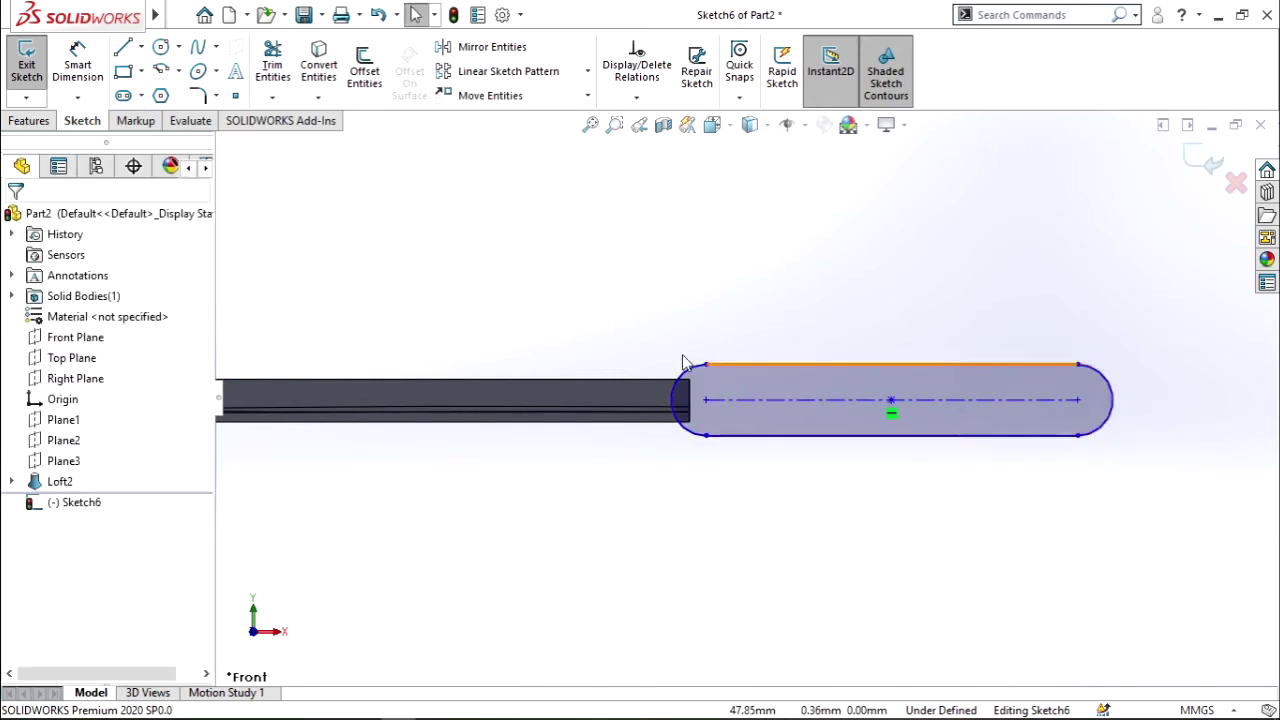
{"action": "scroll", "coordinate": [686, 363], "scroll_direction": "down", "scroll_amount": 3}
{"action": "left_click", "coordinate": [751, 465]}
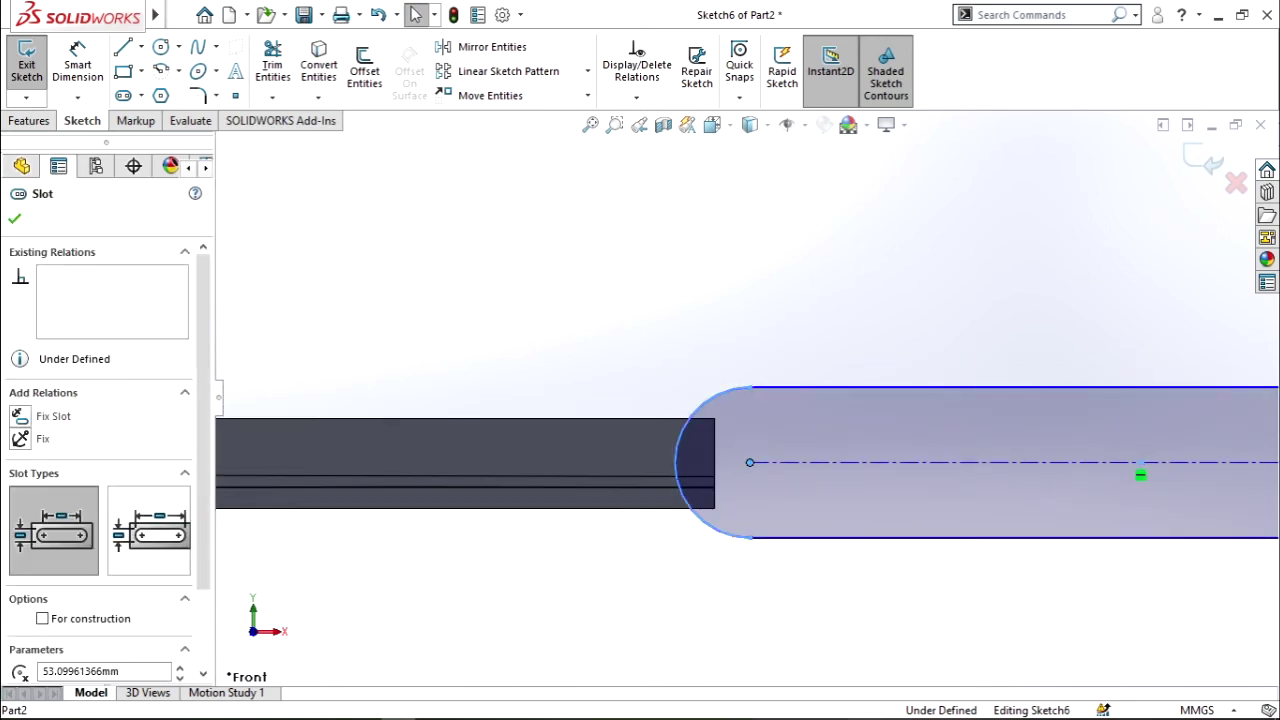
Step: Make the slot end coincident with the blade's end edge
{"action": "left_click", "coordinate": [714, 463], "text": "ctrl"}
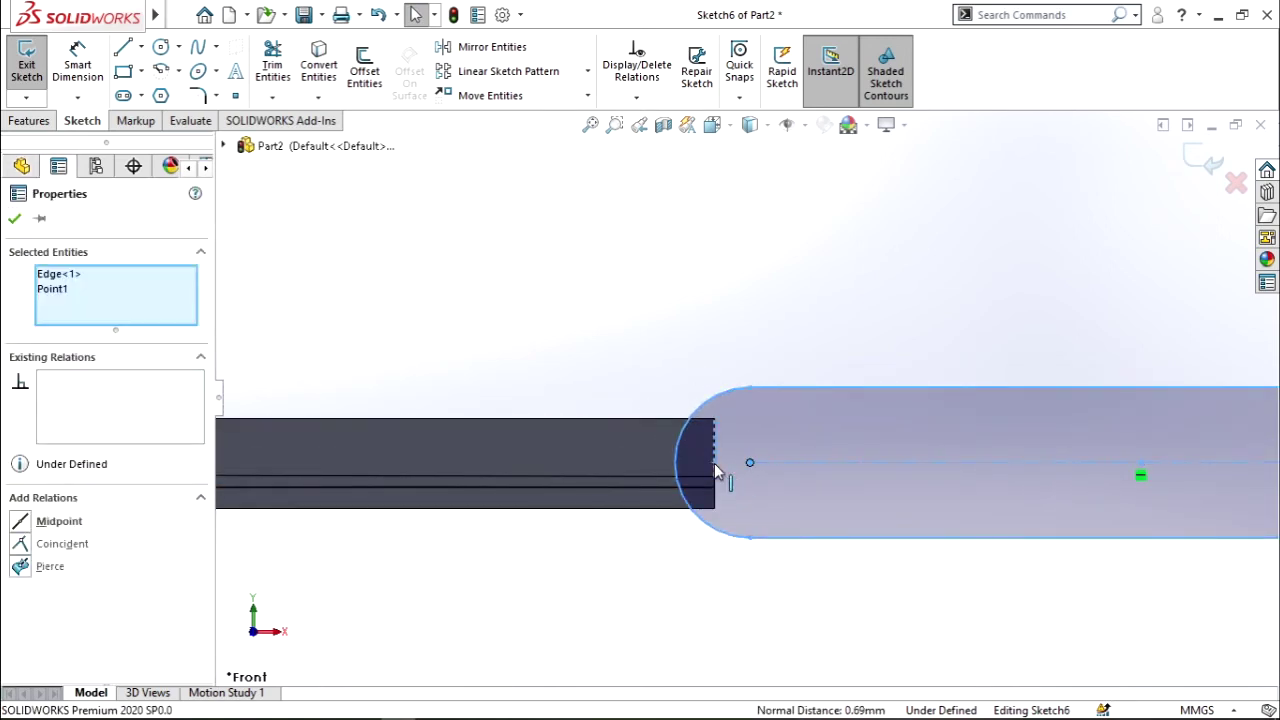
{"action": "left_click", "coordinate": [60, 543]}
{"action": "left_click", "coordinate": [425, 333]}
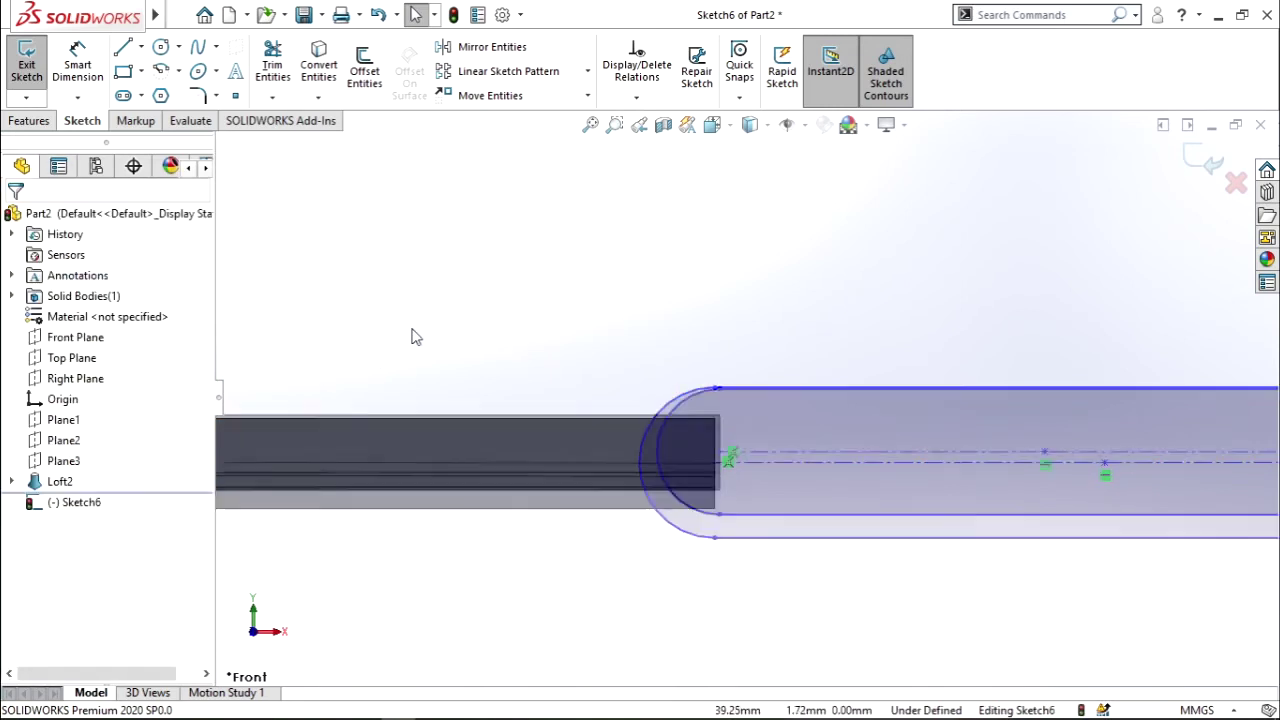
{"action": "scroll", "coordinate": [800, 440], "scroll_direction": "down", "scroll_amount": 1}
{"action": "scroll", "coordinate": [788, 455], "scroll_direction": "down", "scroll_amount": 4}
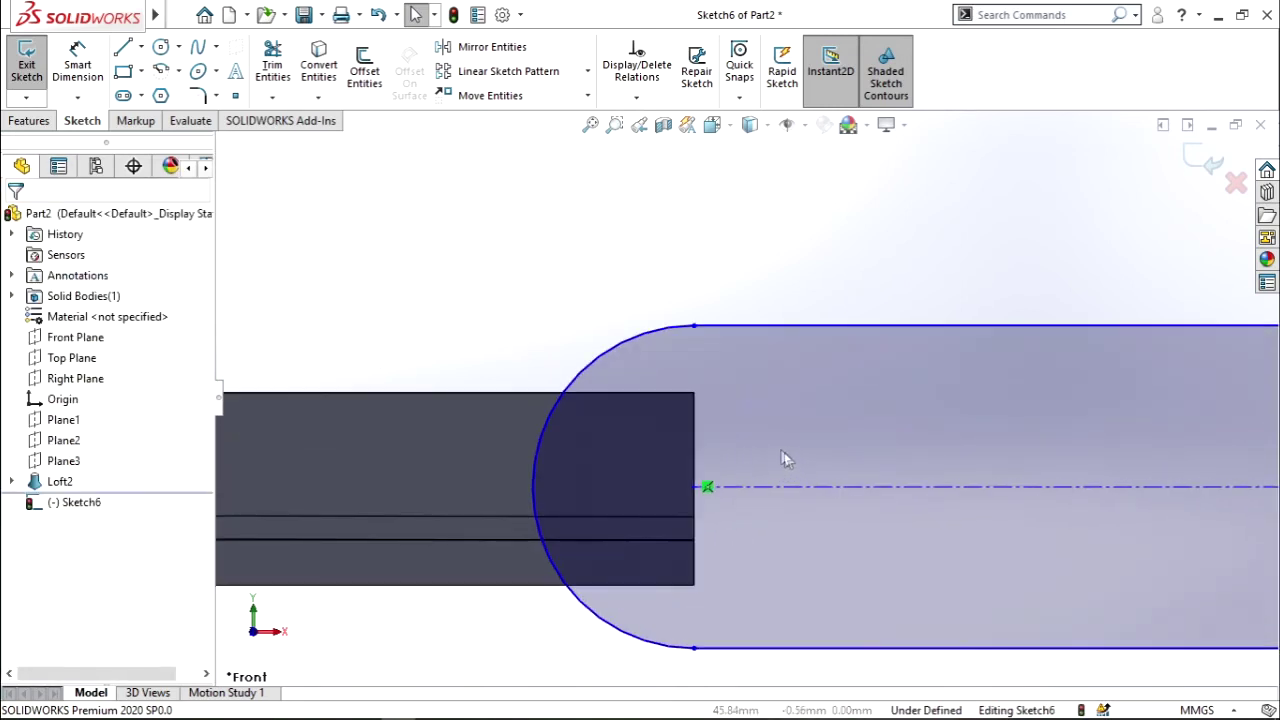
Step: Dimension the gap between the blade edge and slot arc, setting it to 0.5 mm
{"action": "left_click", "coordinate": [93, 66]}
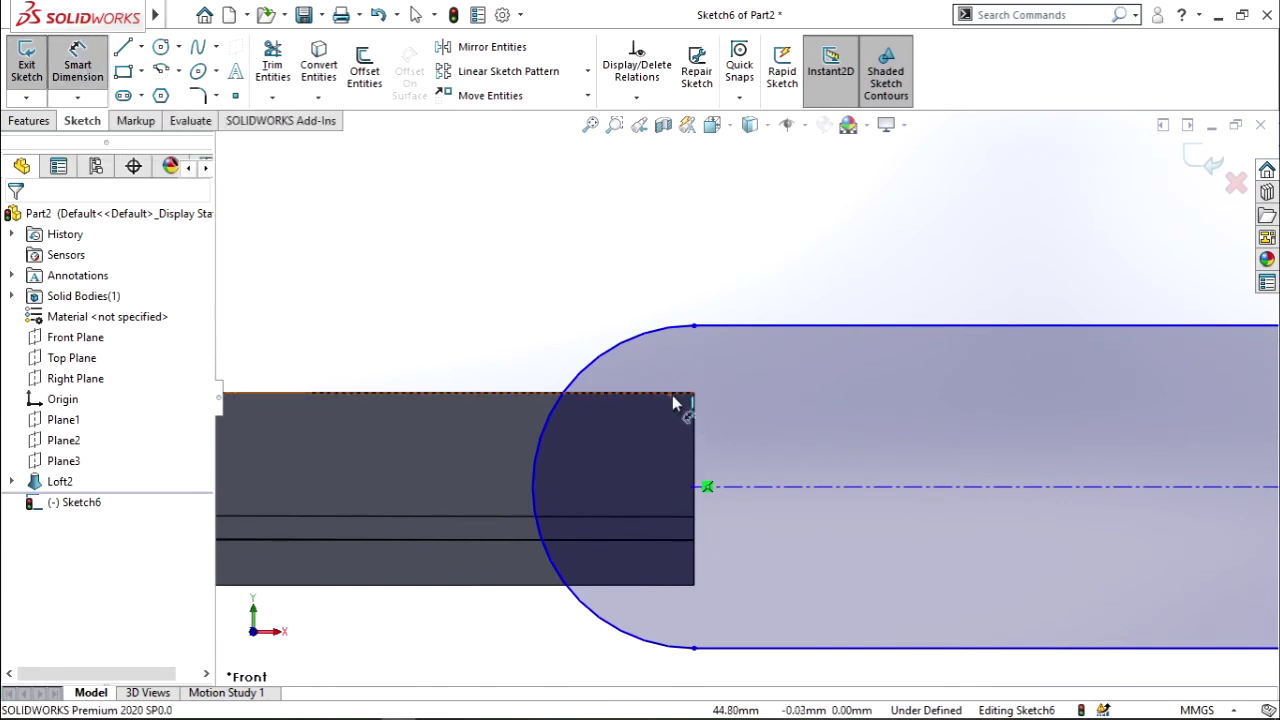
{"action": "left_click", "coordinate": [682, 394]}
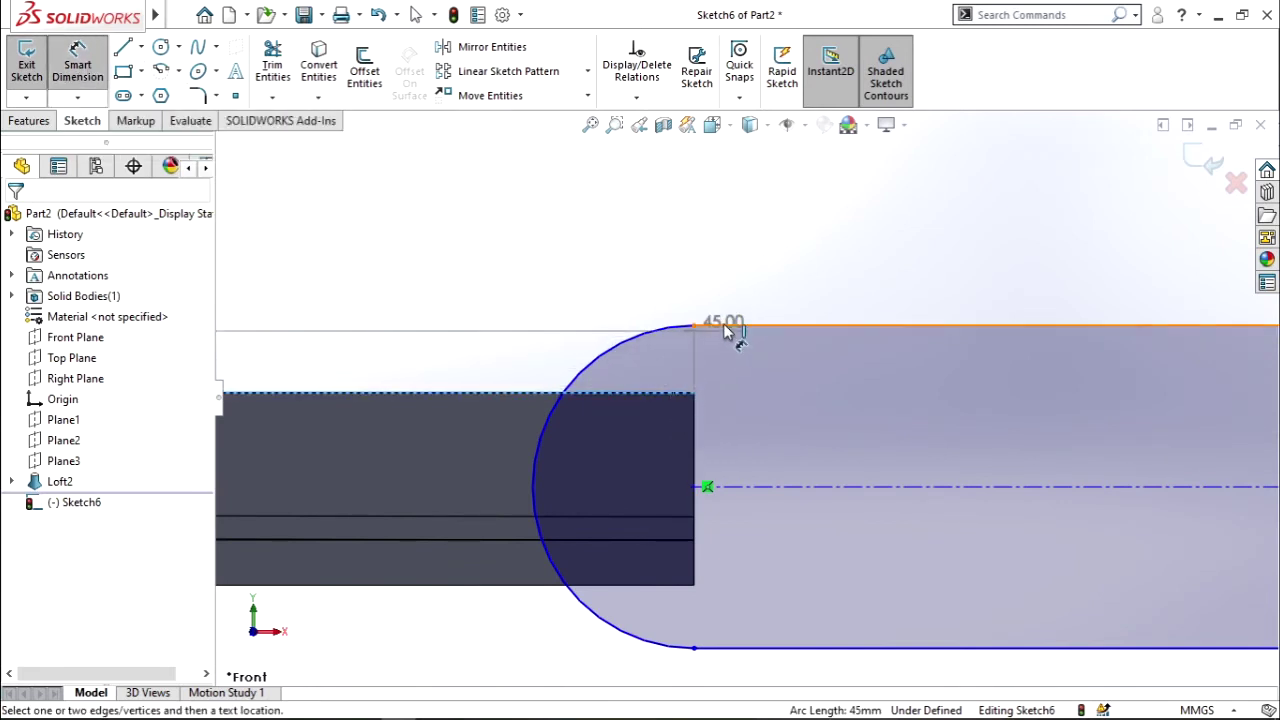
{"action": "left_click", "coordinate": [693, 325]}
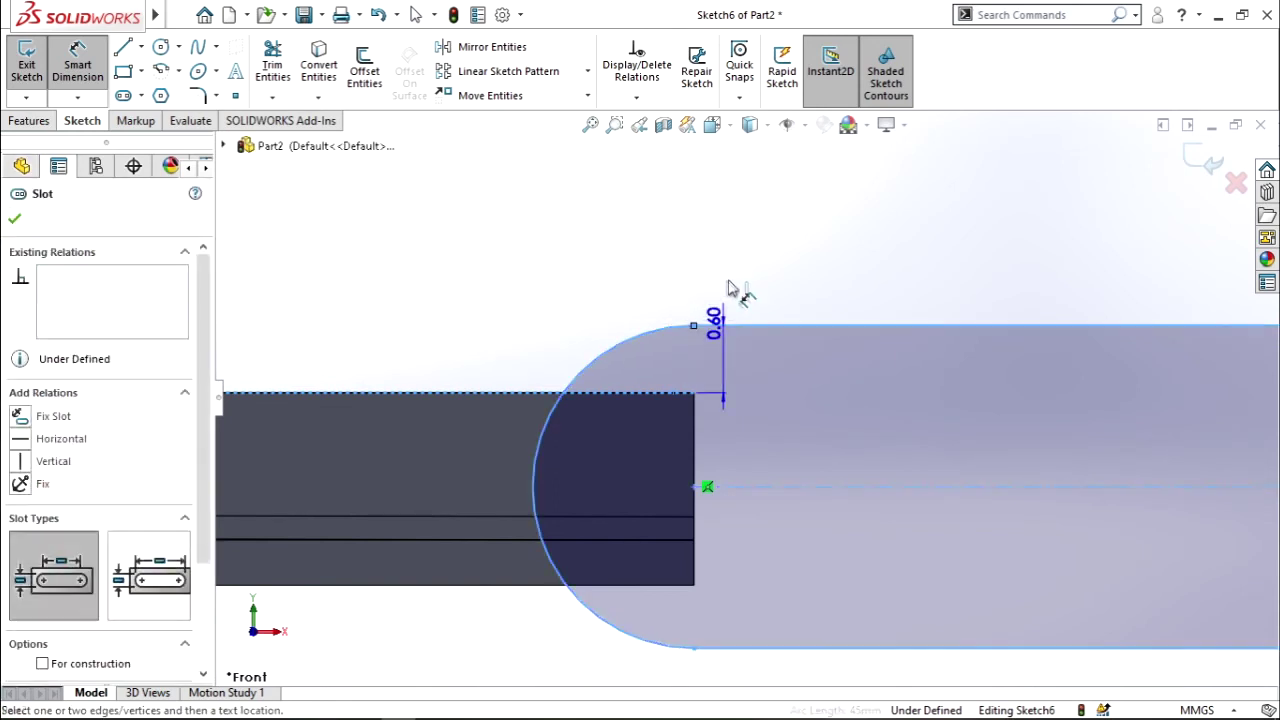
{"action": "left_click", "coordinate": [668, 272]}
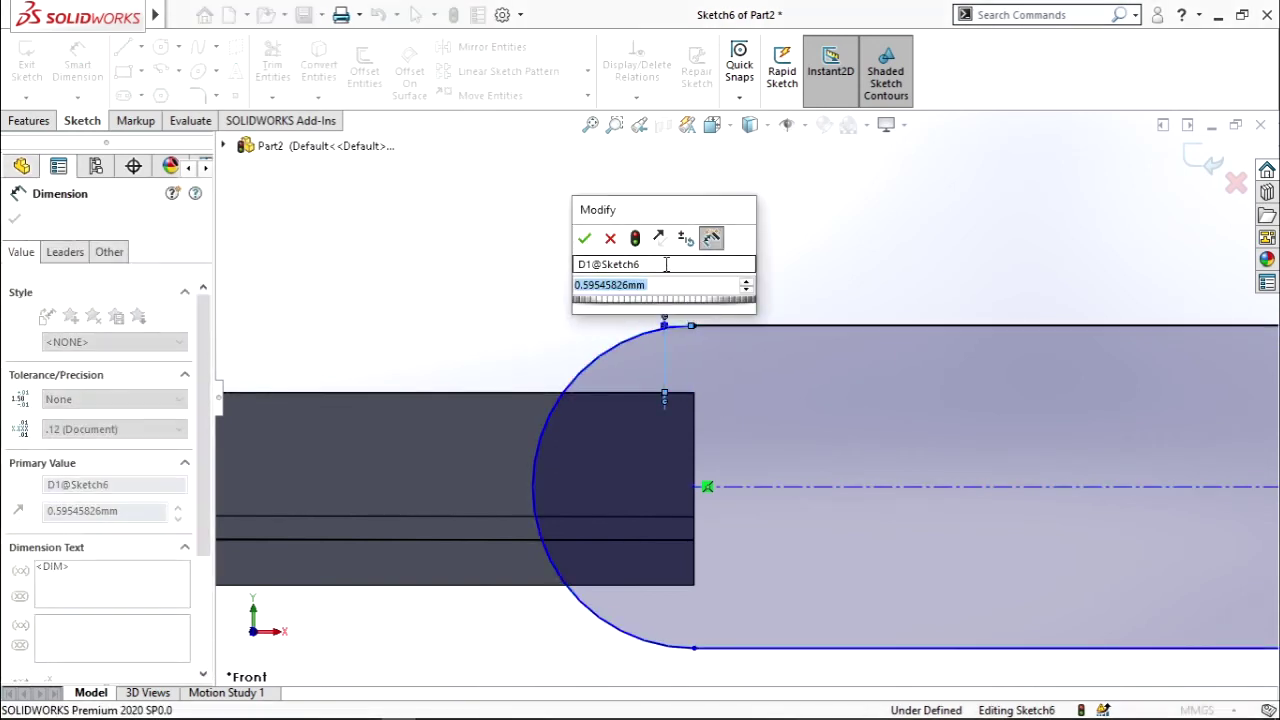
{"action": "type", "text": "2"}
{"action": "key", "text": "Return"}
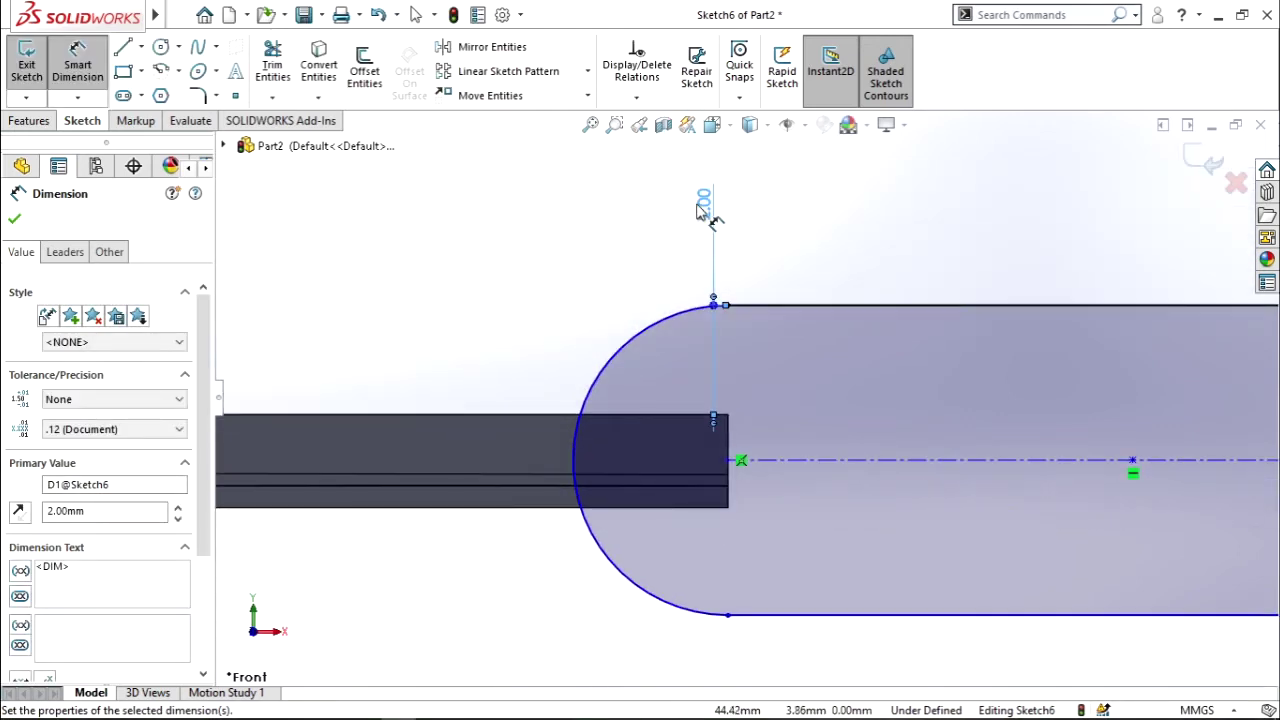
{"action": "double_click", "coordinate": [699, 204]}
{"action": "type", "text": "0"}
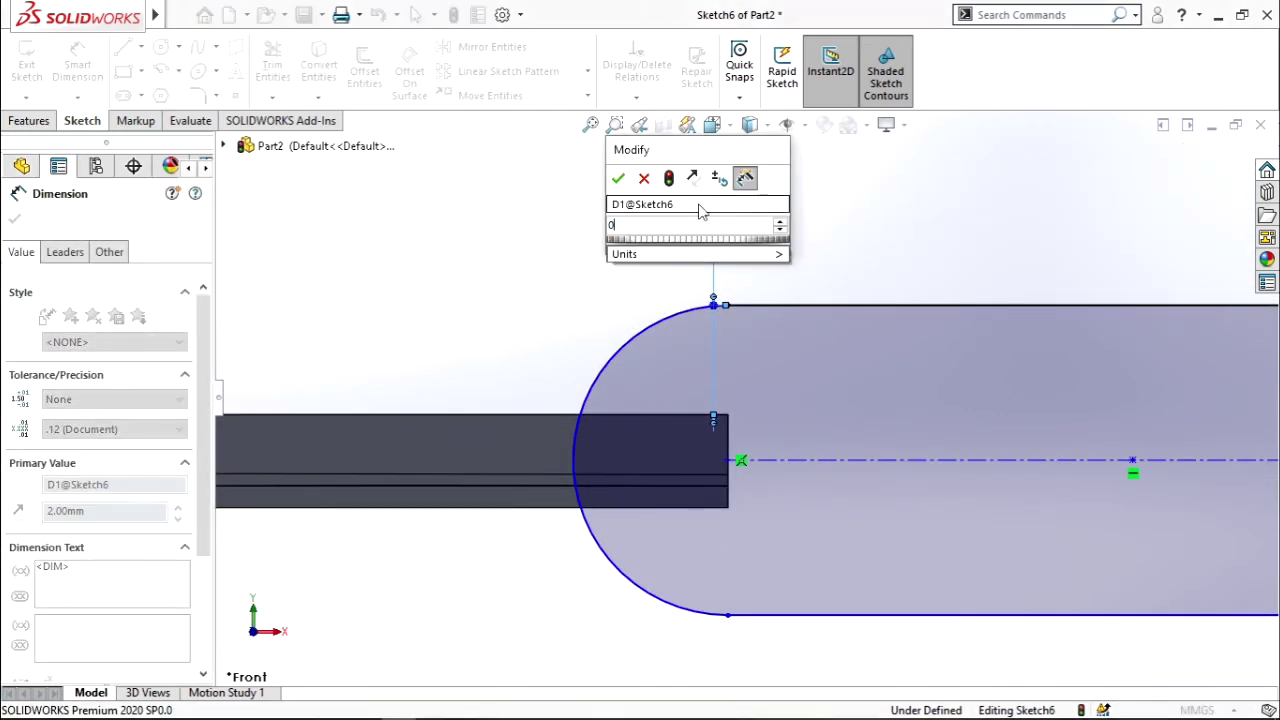
{"action": "type", "text": ".5"}
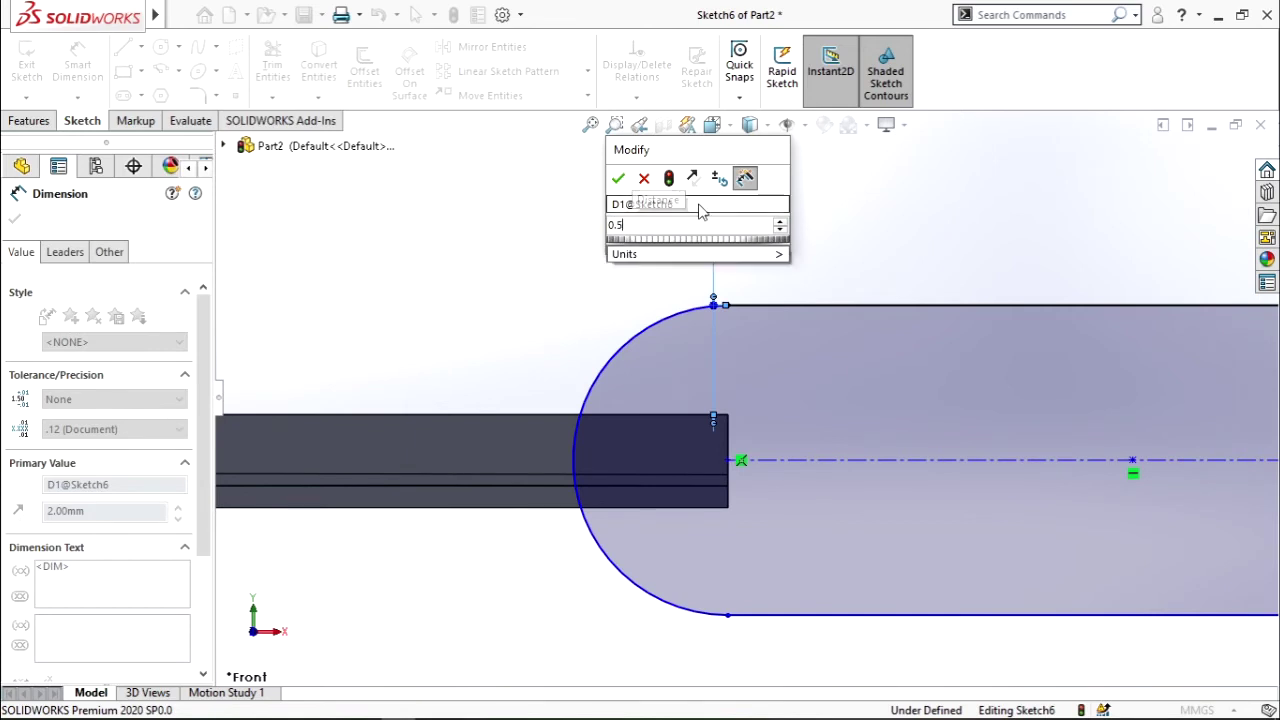
{"action": "key", "text": "Return"}
{"action": "scroll", "coordinate": [780, 435], "scroll_direction": "down", "scroll_amount": 3}
{"action": "scroll", "coordinate": [760, 420], "scroll_direction": "down", "scroll_amount": 3}
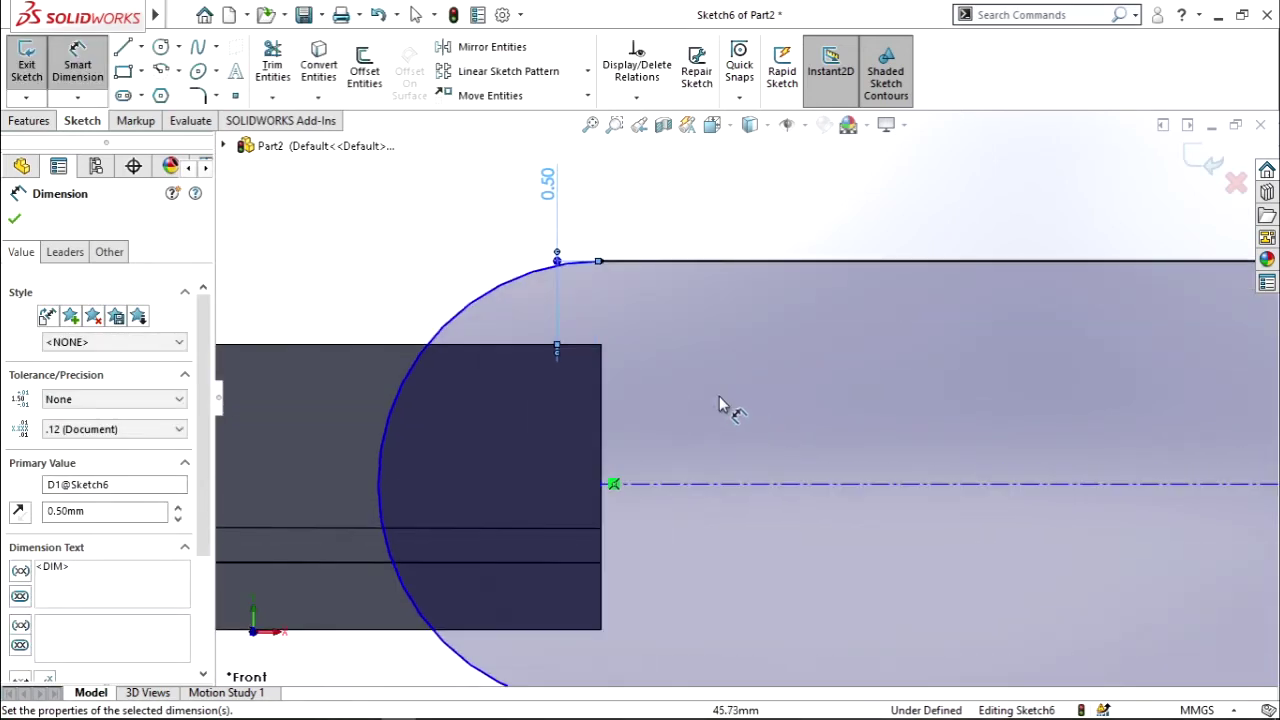
{"action": "scroll", "coordinate": [628, 428], "scroll_direction": "down", "scroll_amount": 2}
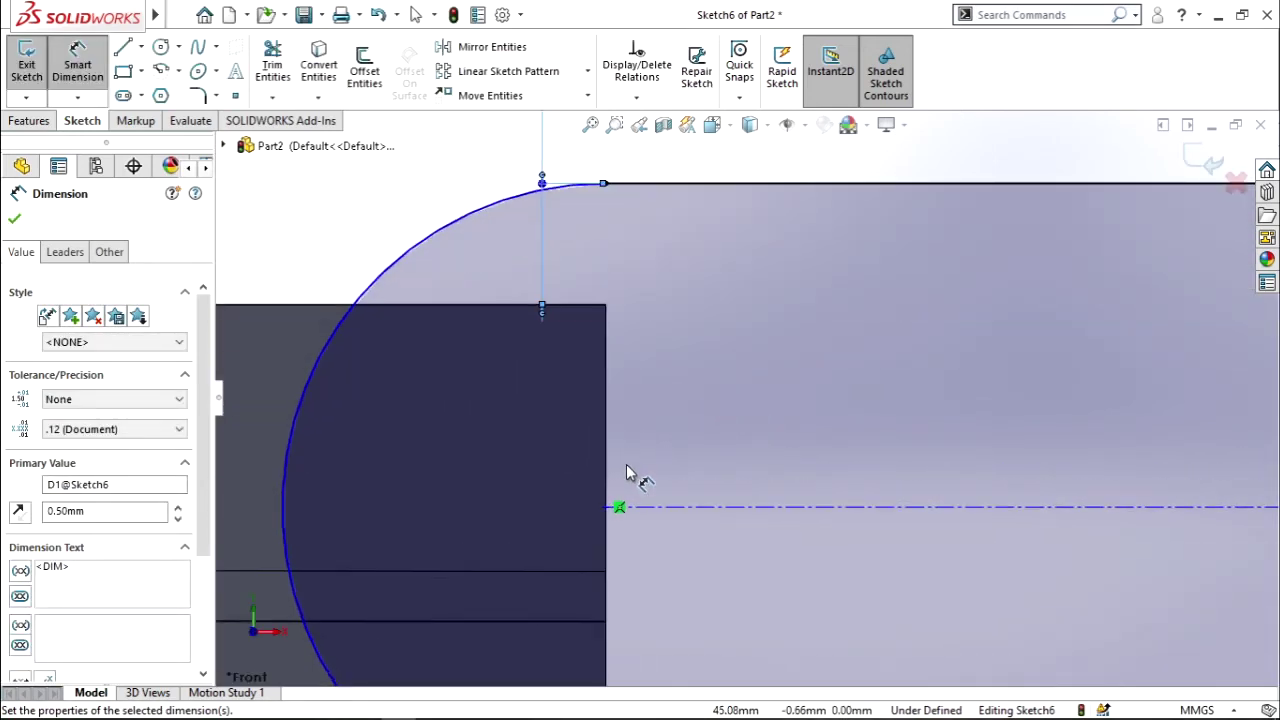
{"action": "key", "text": "Escape"}
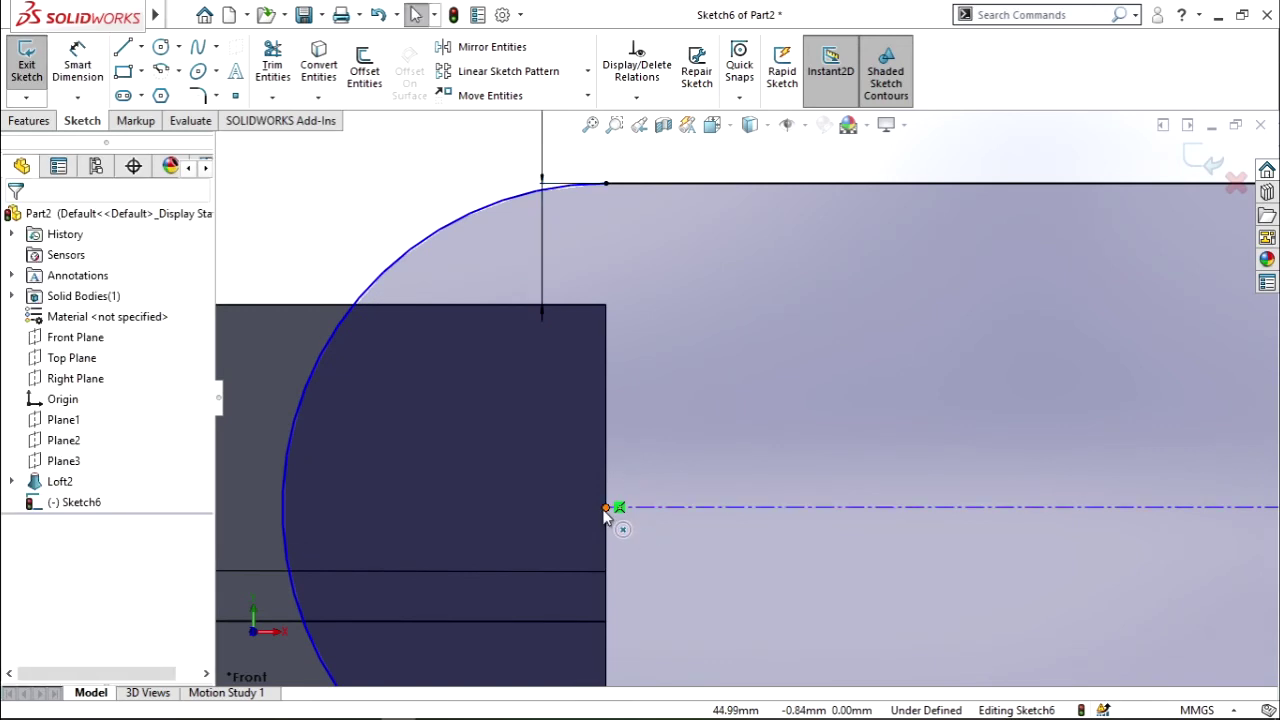
Step: Move the slot's centre point onto the body's vertical end edge
{"action": "left_click", "coordinate": [605, 507]}
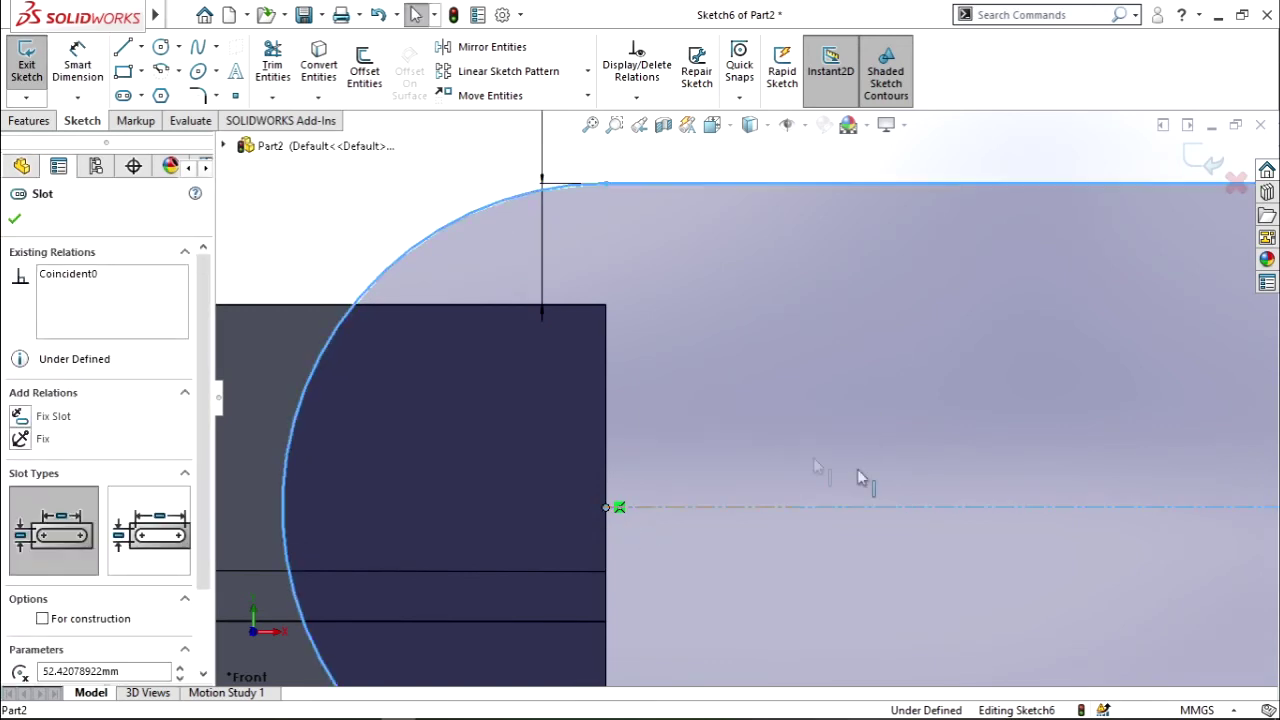
{"action": "left_click", "coordinate": [608, 423], "text": "ctrl"}
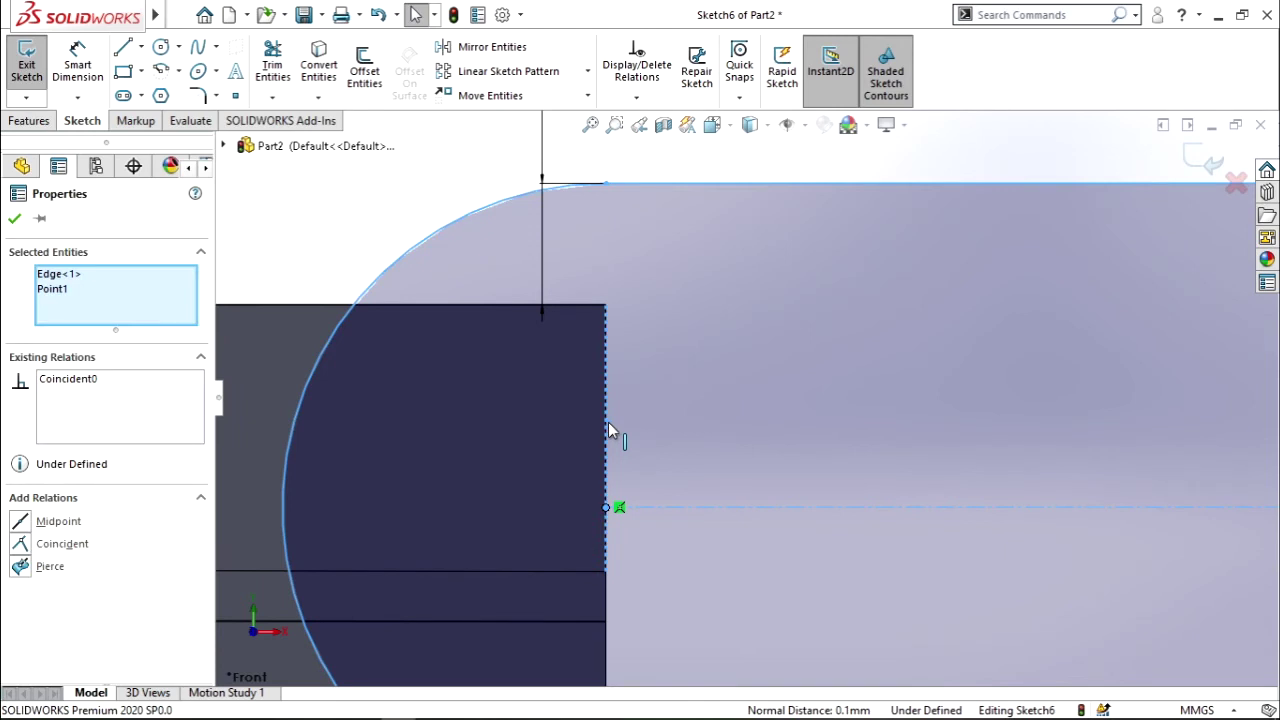
{"action": "left_click", "coordinate": [383, 206]}
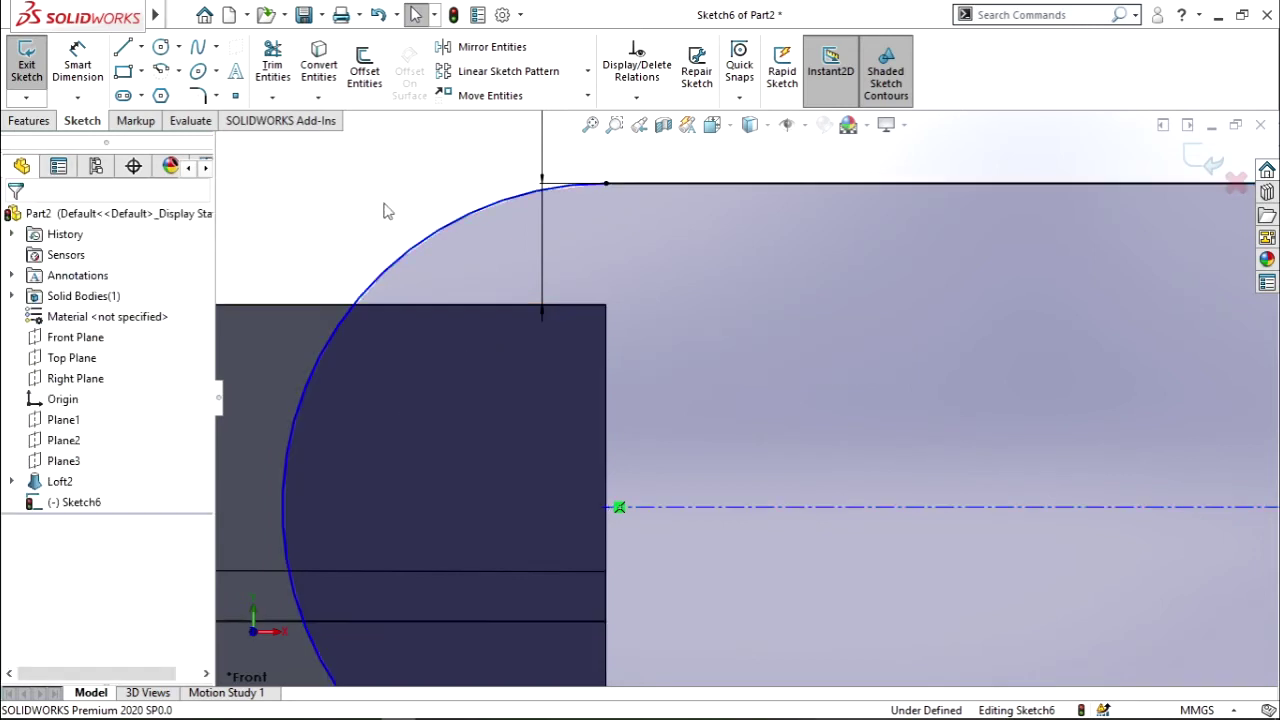
{"action": "scroll", "coordinate": [390, 276], "scroll_direction": "up", "scroll_amount": 3}
{"action": "scroll", "coordinate": [400, 280], "scroll_direction": "up", "scroll_amount": 2}
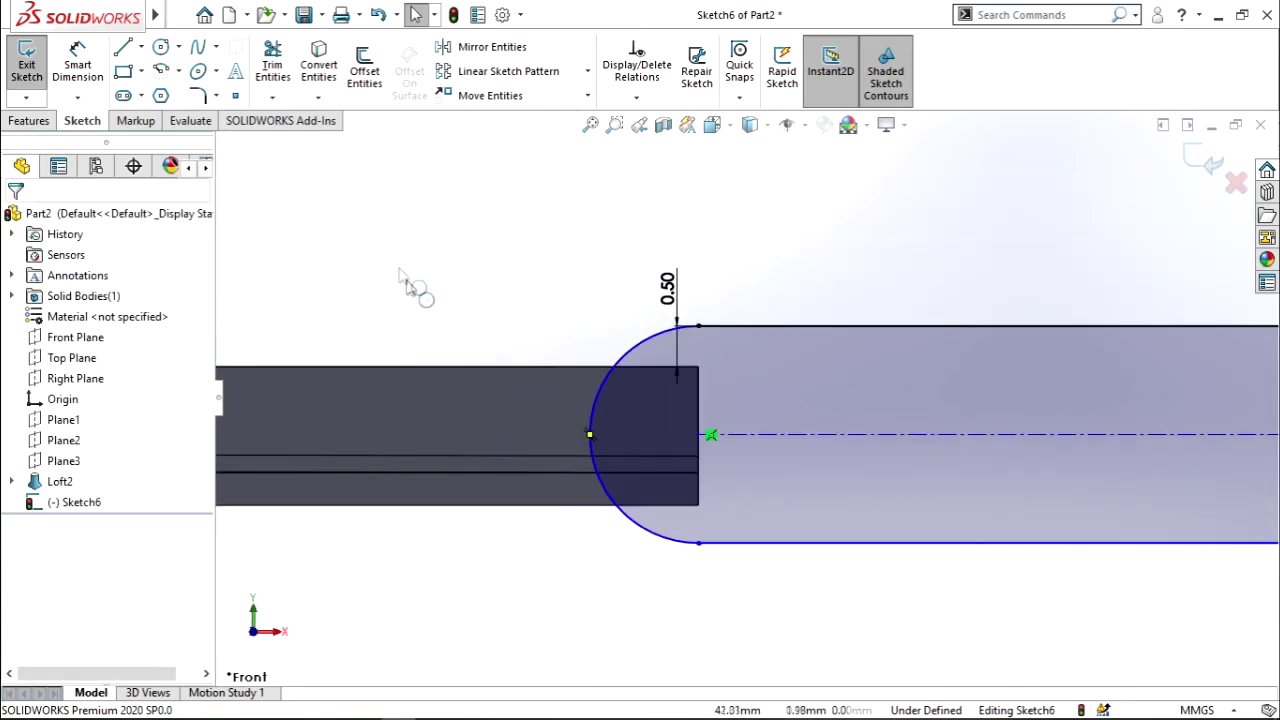
{"action": "scroll", "coordinate": [686, 418], "scroll_direction": "down", "scroll_amount": 3}
{"action": "scroll", "coordinate": [688, 414], "scroll_direction": "down", "scroll_amount": 2}
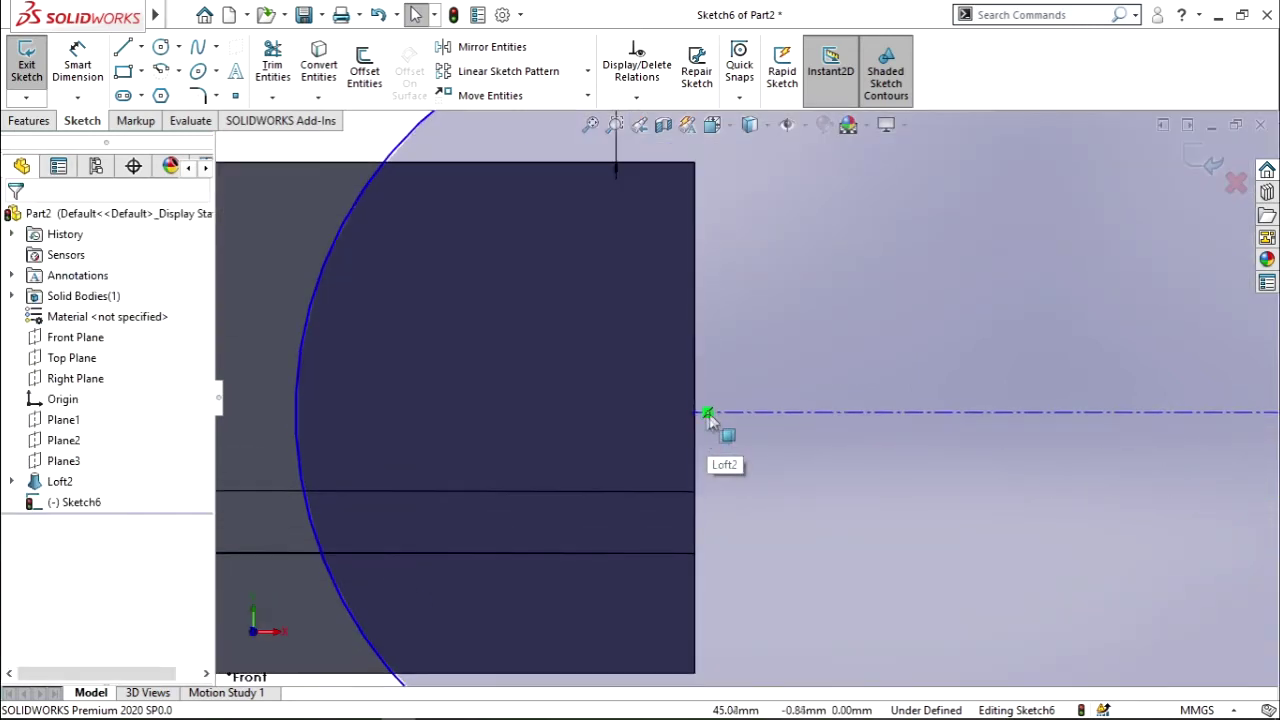
{"action": "left_click", "coordinate": [696, 410]}
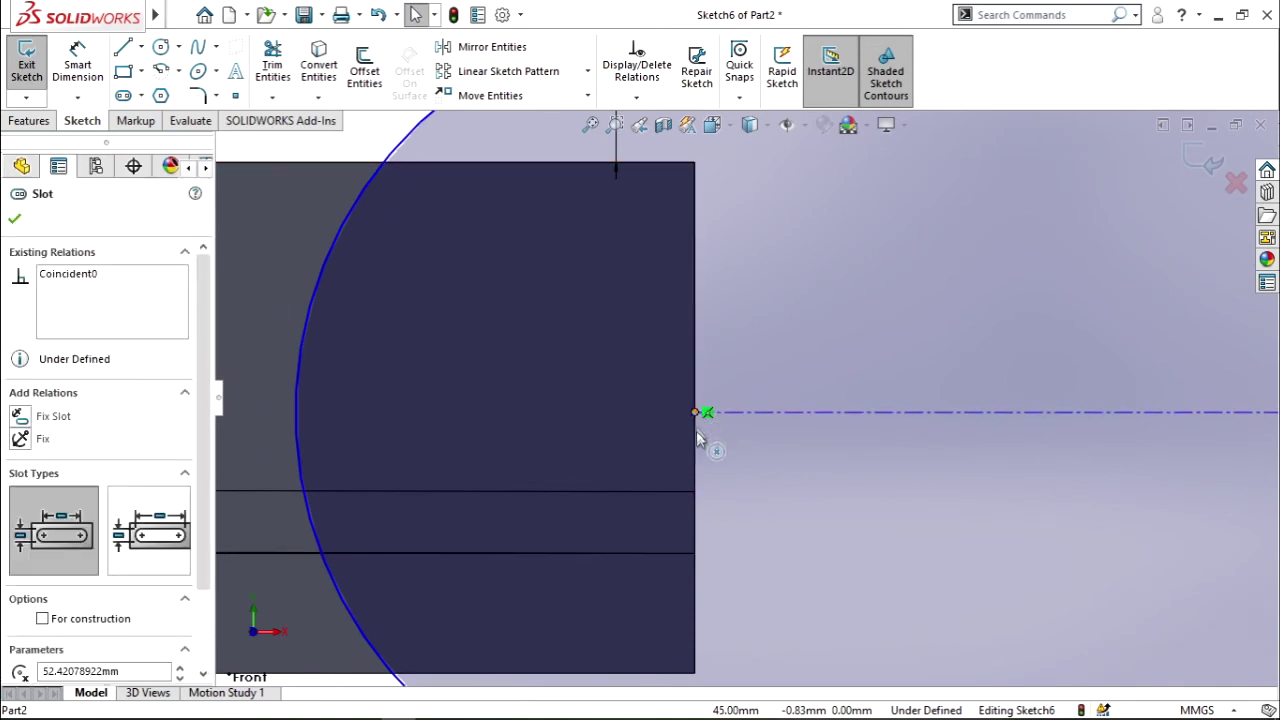
{"action": "left_click_drag", "start_coordinate": [708, 411], "coordinate": [702, 383]}
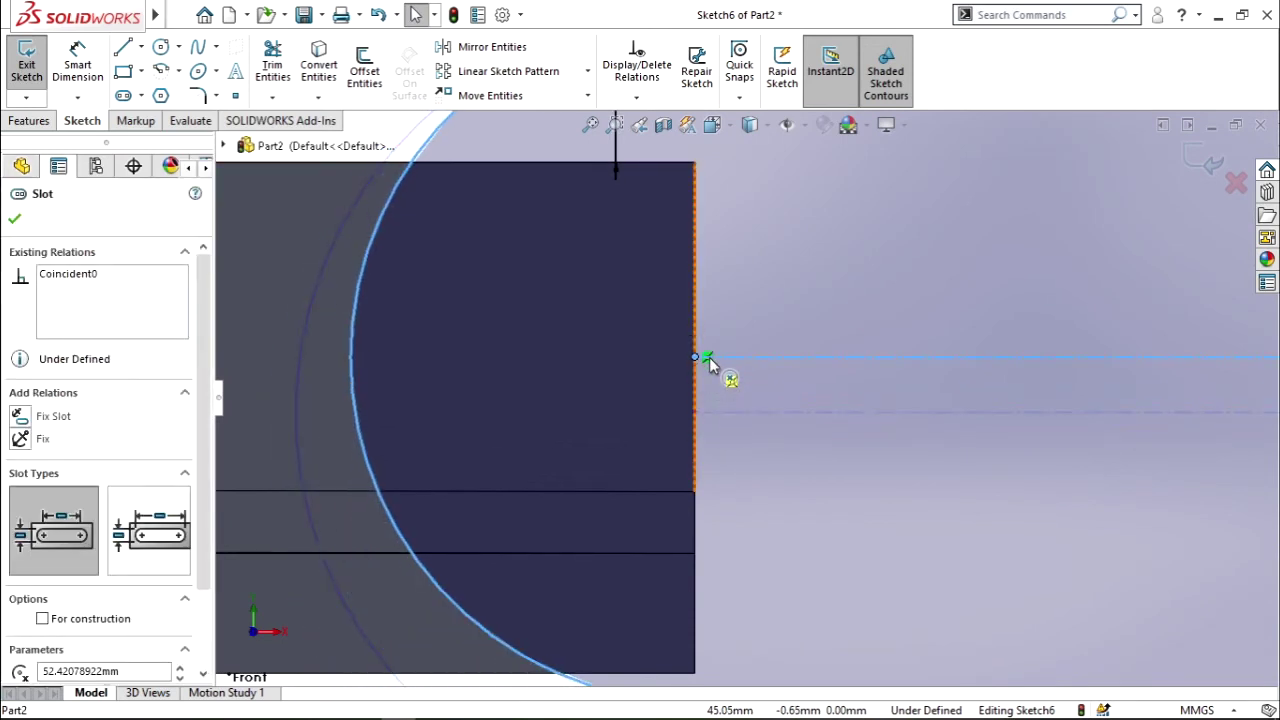
{"action": "scroll", "coordinate": [740, 395], "scroll_direction": "up", "scroll_amount": 1}
{"action": "scroll", "coordinate": [740, 395], "scroll_direction": "up", "scroll_amount": 2}
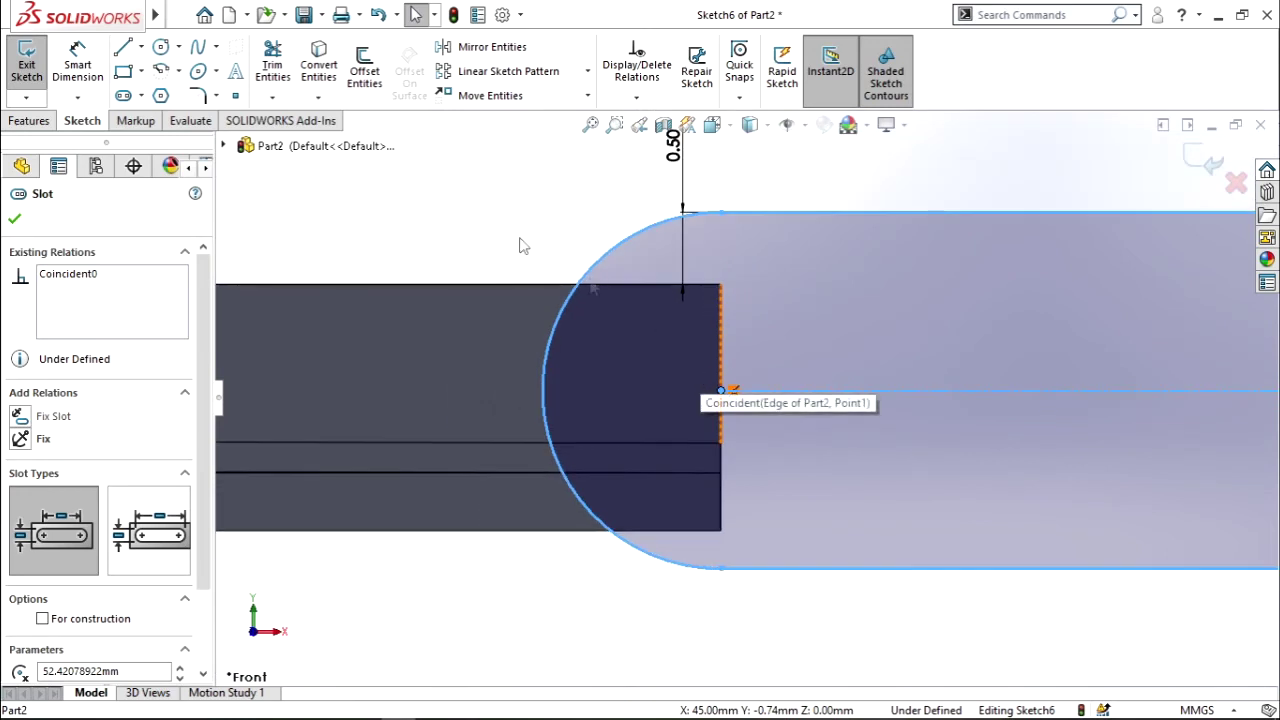
{"action": "key", "text": "Escape"}
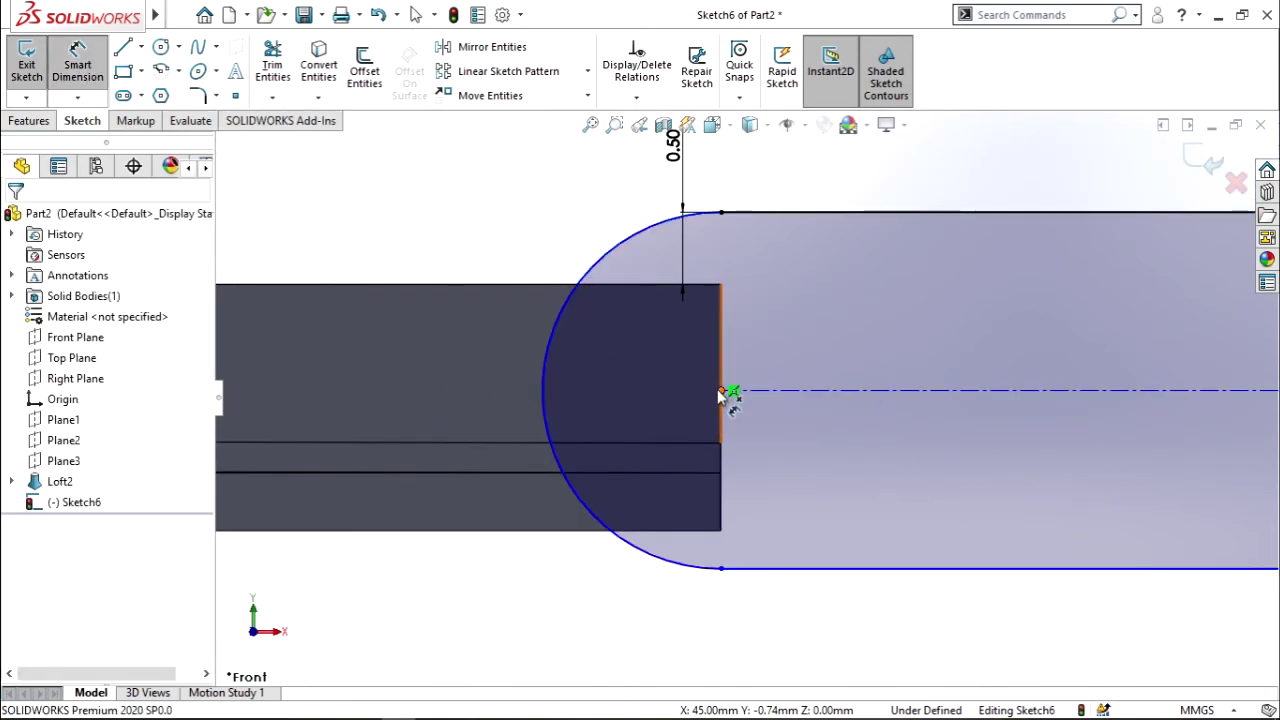
Step: Dimension the slot centre offsets to the body edge as 0.30 and 0.80 mm
{"action": "left_click", "coordinate": [721, 391]}
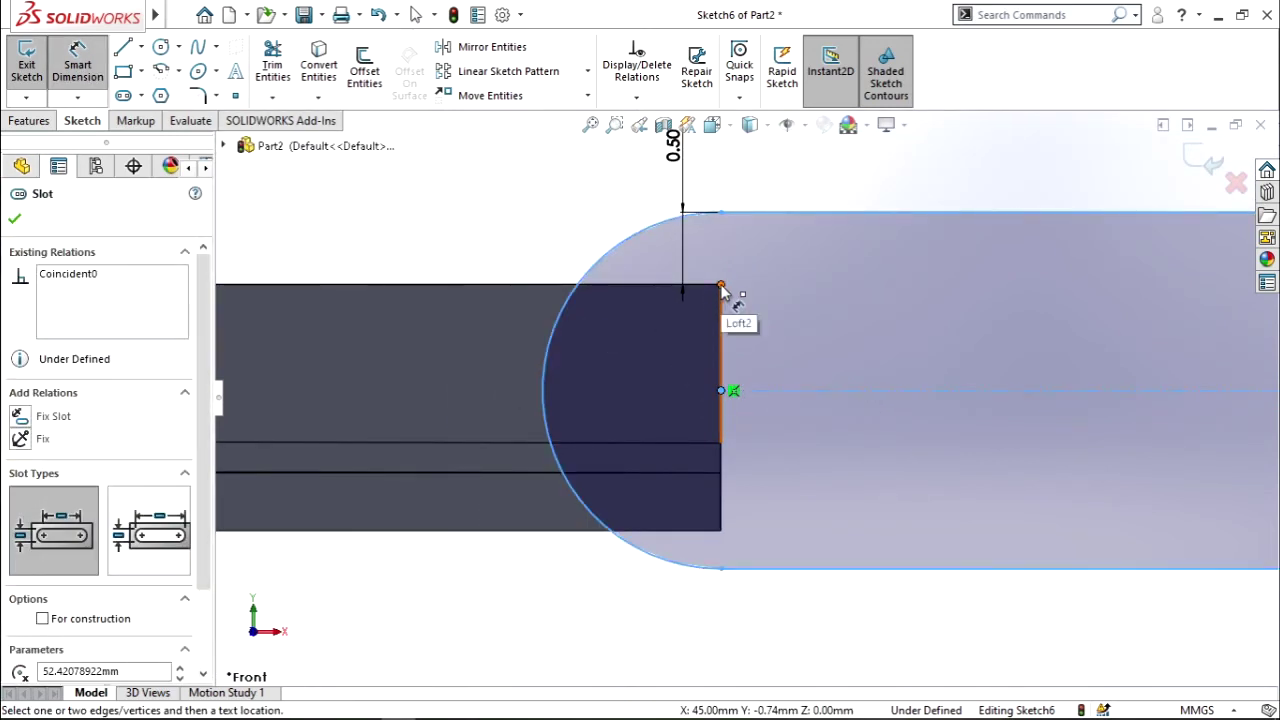
{"action": "left_click", "coordinate": [721, 285]}
{"action": "left_click", "coordinate": [785, 337]}
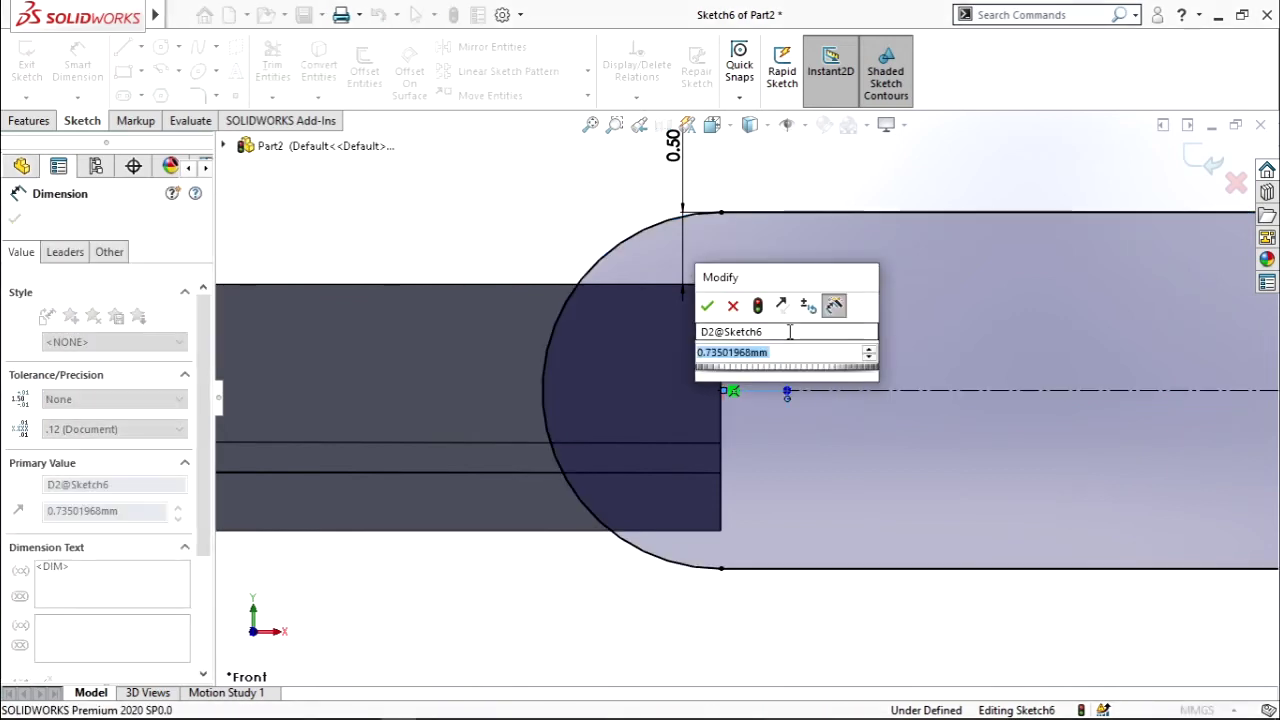
{"action": "type", "text": "0.5"}
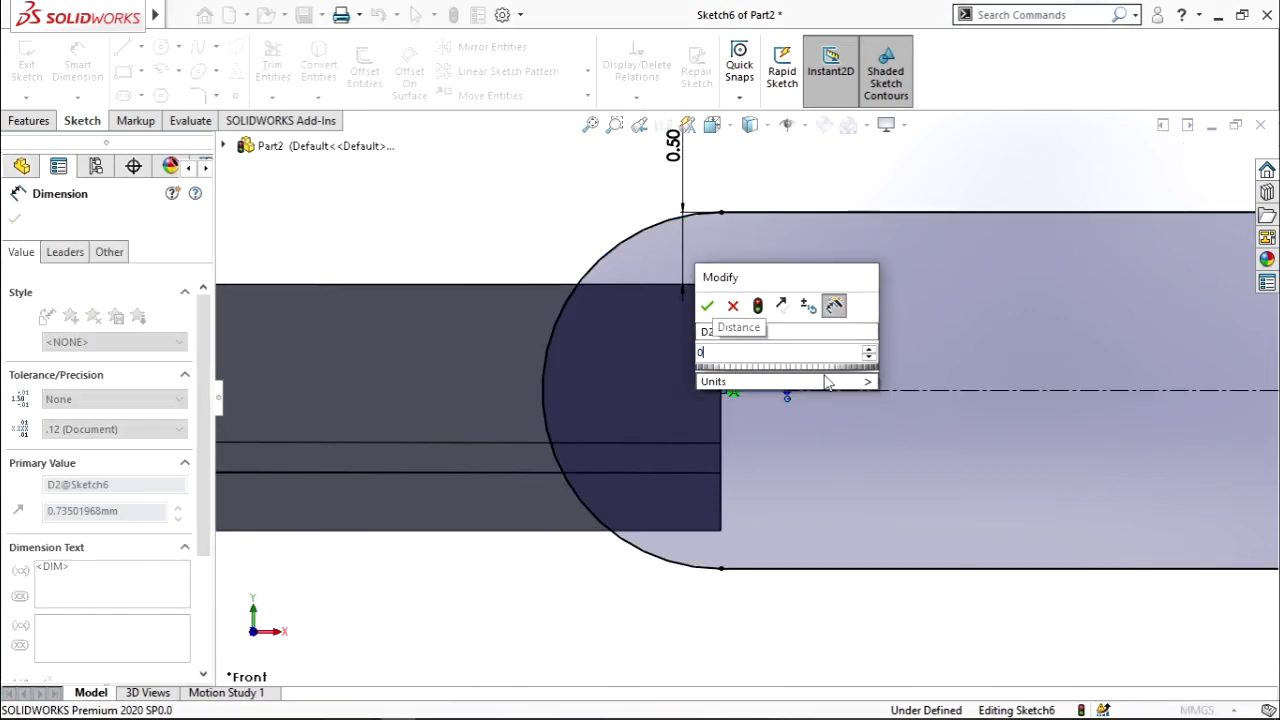
{"action": "key", "text": "Return"}
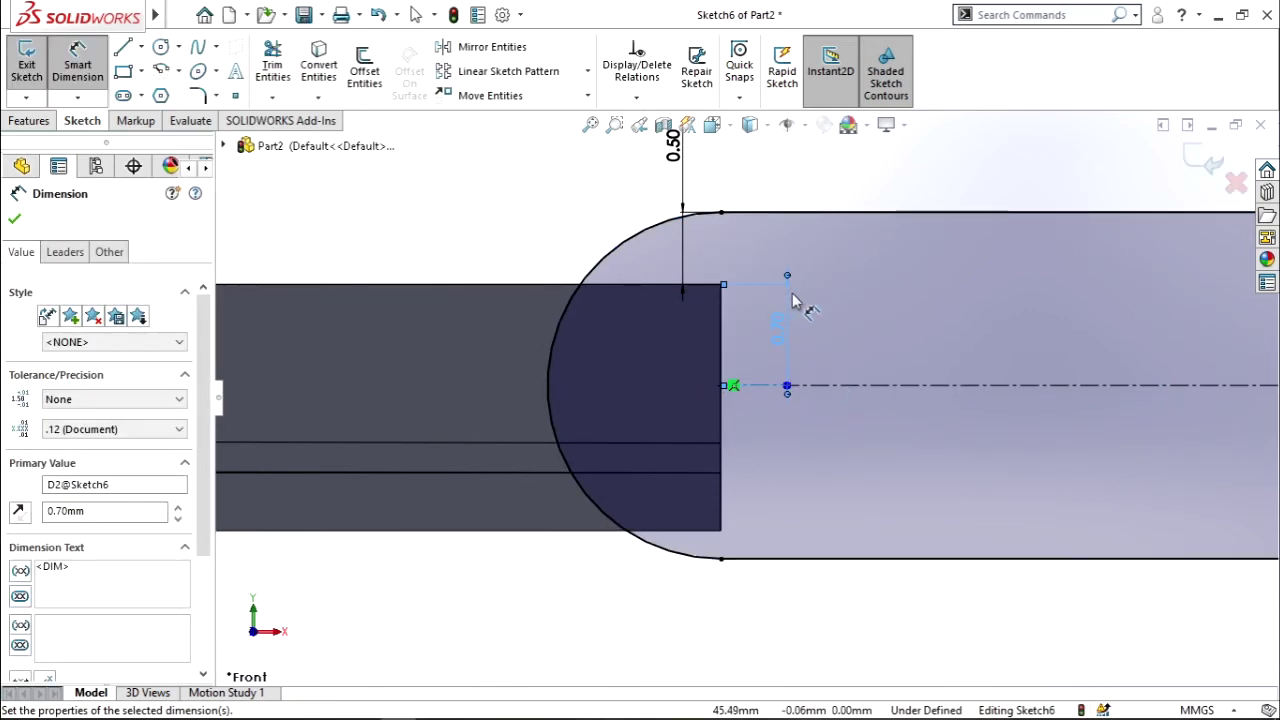
{"action": "double_click", "coordinate": [677, 152]}
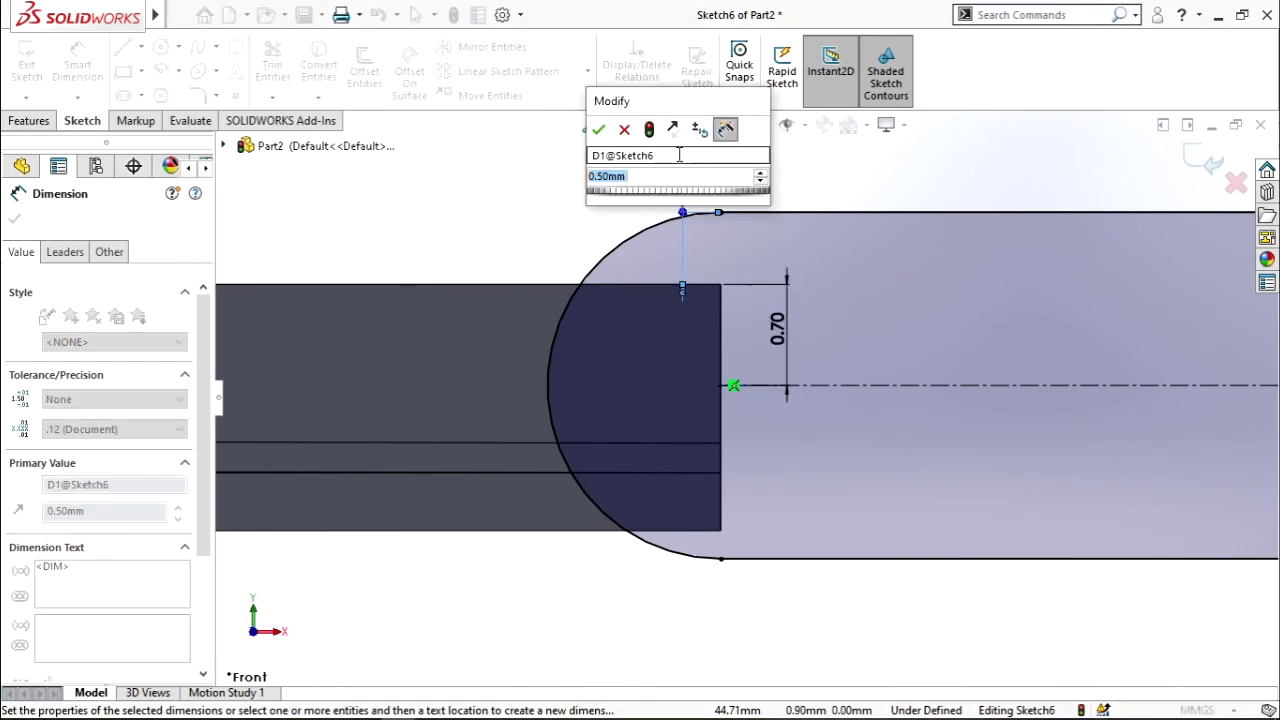
{"action": "type", "text": "0.5"}
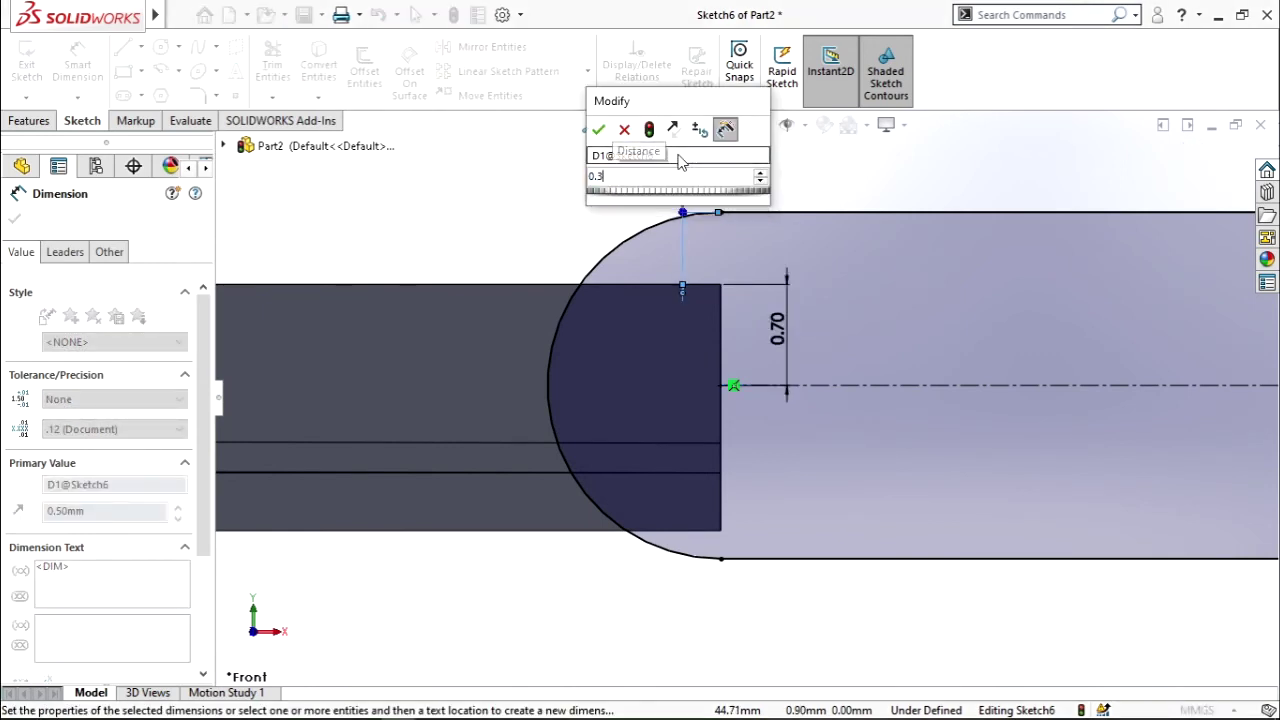
{"action": "key", "text": "Return"}
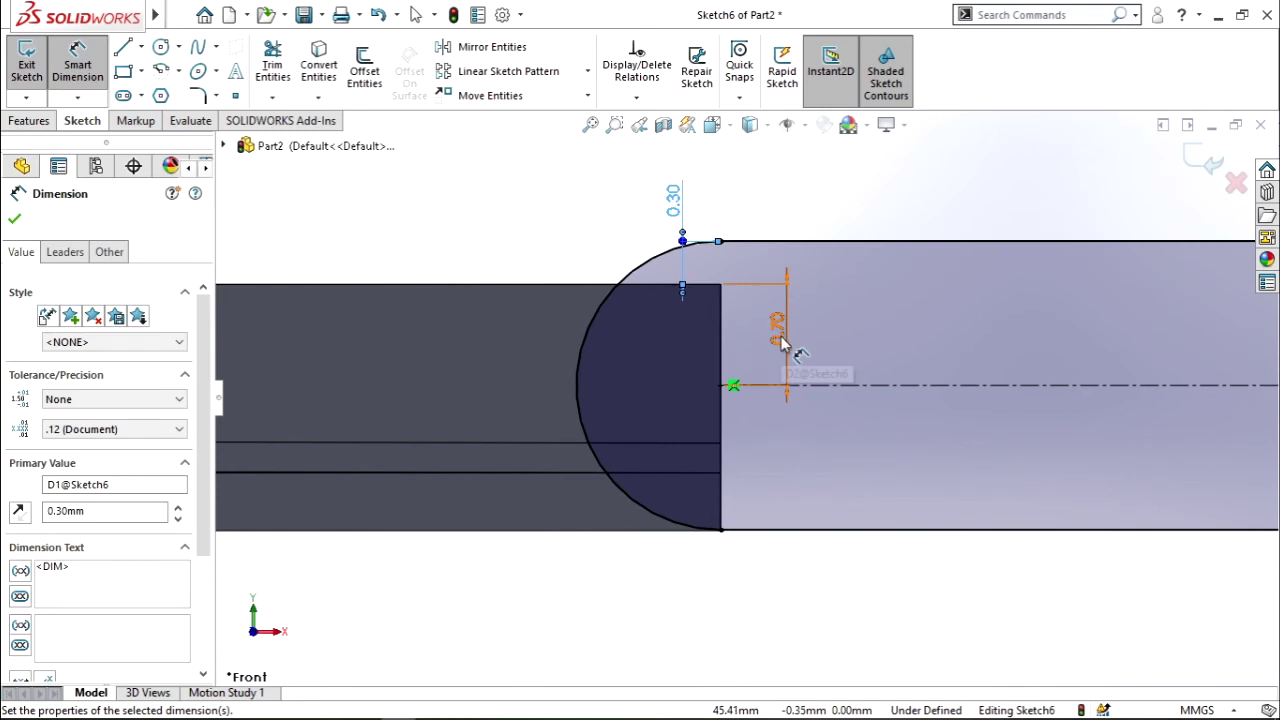
{"action": "left_click", "coordinate": [780, 338]}
{"action": "type", "text": "0.8"}
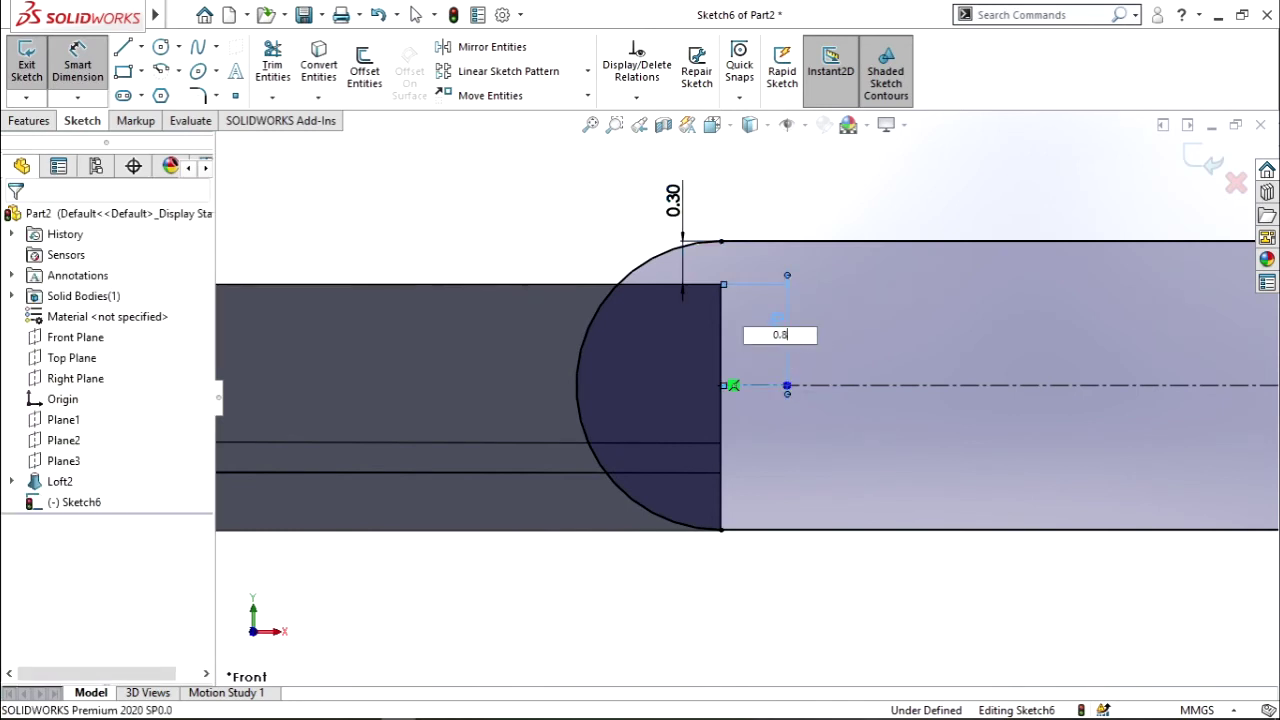
{"action": "key", "text": "Return"}
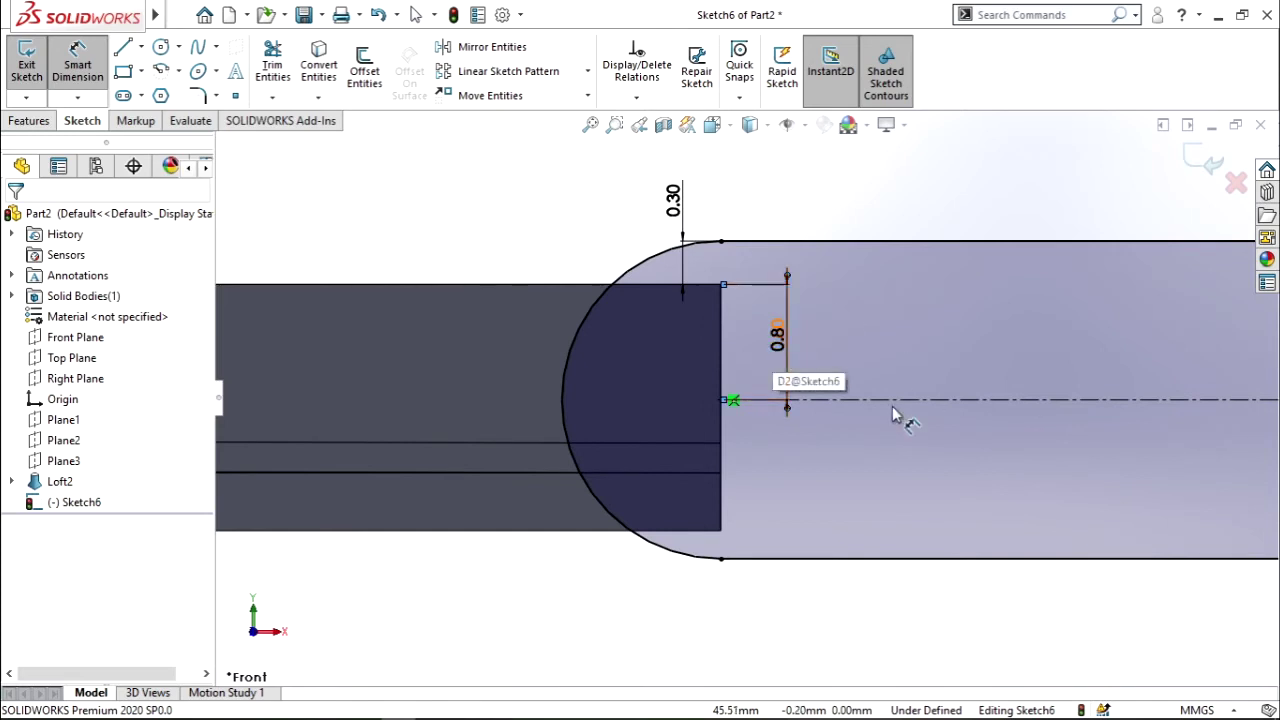
Step: Dimension the slot length at 10 mm, then change it to 12 mm
{"action": "scroll", "coordinate": [891, 399], "scroll_direction": "up", "scroll_amount": 1}
{"action": "scroll", "coordinate": [893, 399], "scroll_direction": "up", "scroll_amount": 1}
{"action": "scroll", "coordinate": [895, 399], "scroll_direction": "up", "scroll_amount": 2}
{"action": "scroll", "coordinate": [897, 398], "scroll_direction": "up", "scroll_amount": 2}
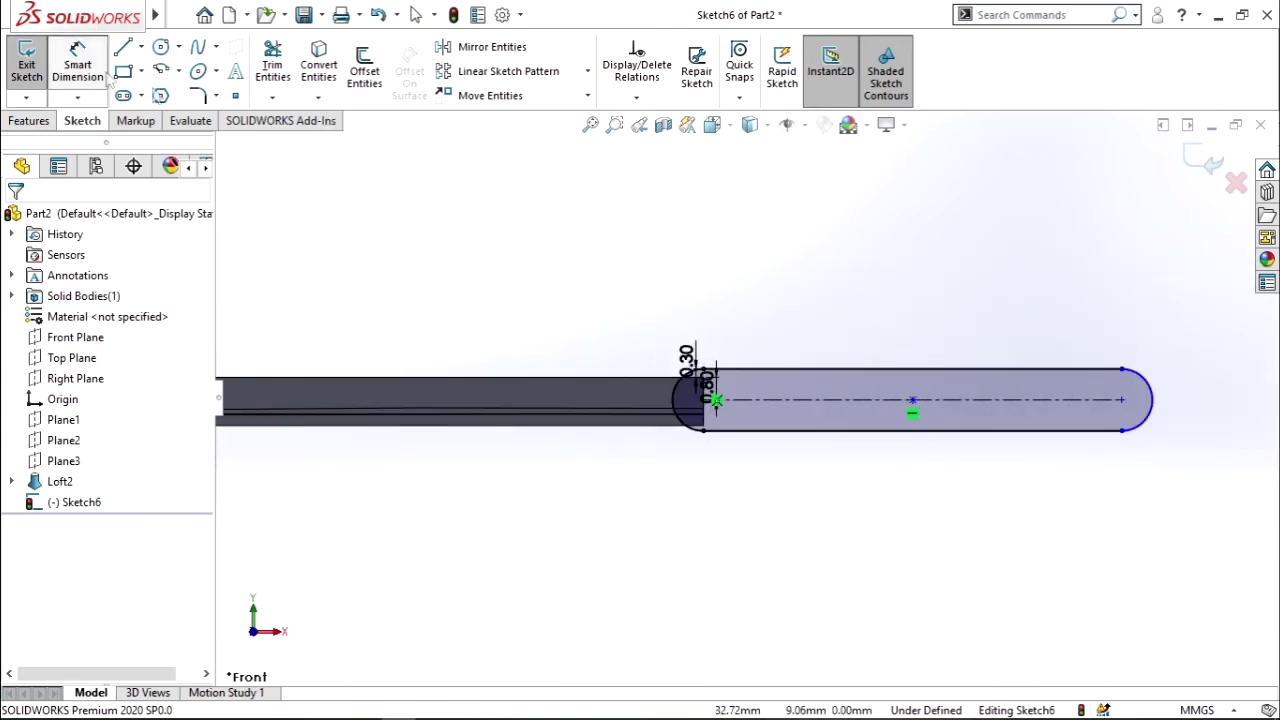
{"action": "left_click", "coordinate": [888, 398]}
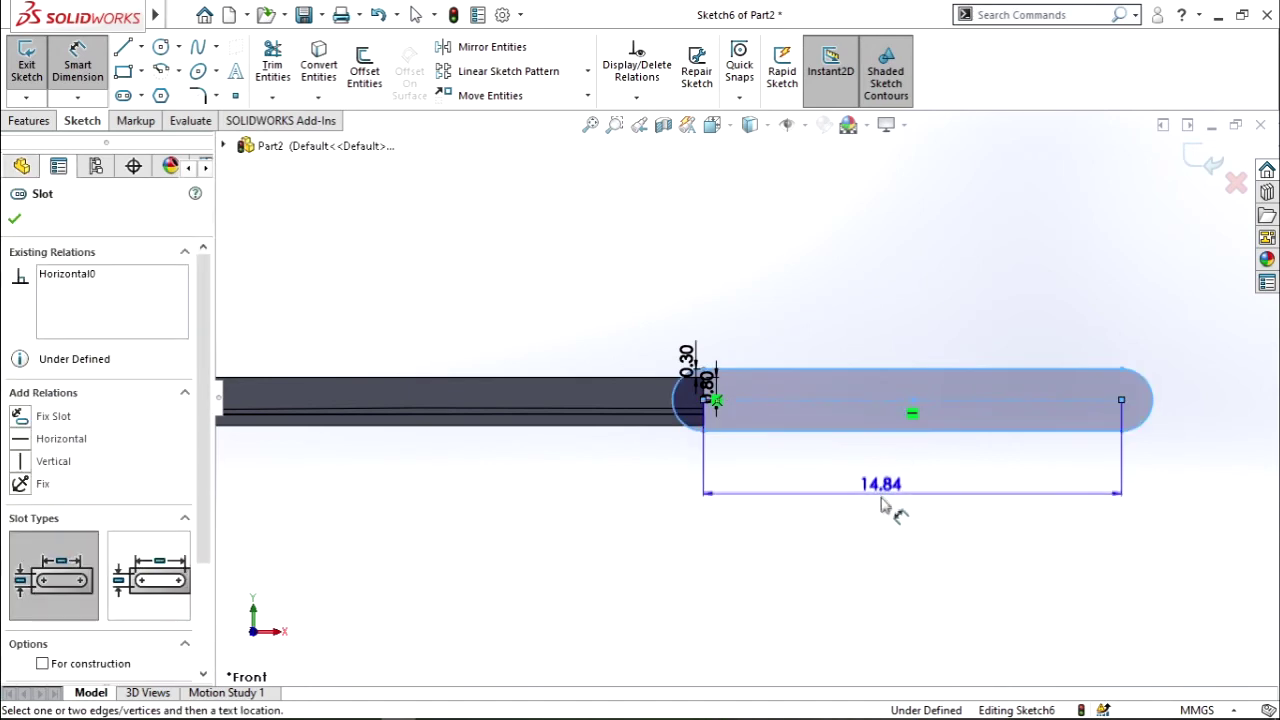
{"action": "left_click", "coordinate": [882, 506]}
{"action": "type", "text": "10"}
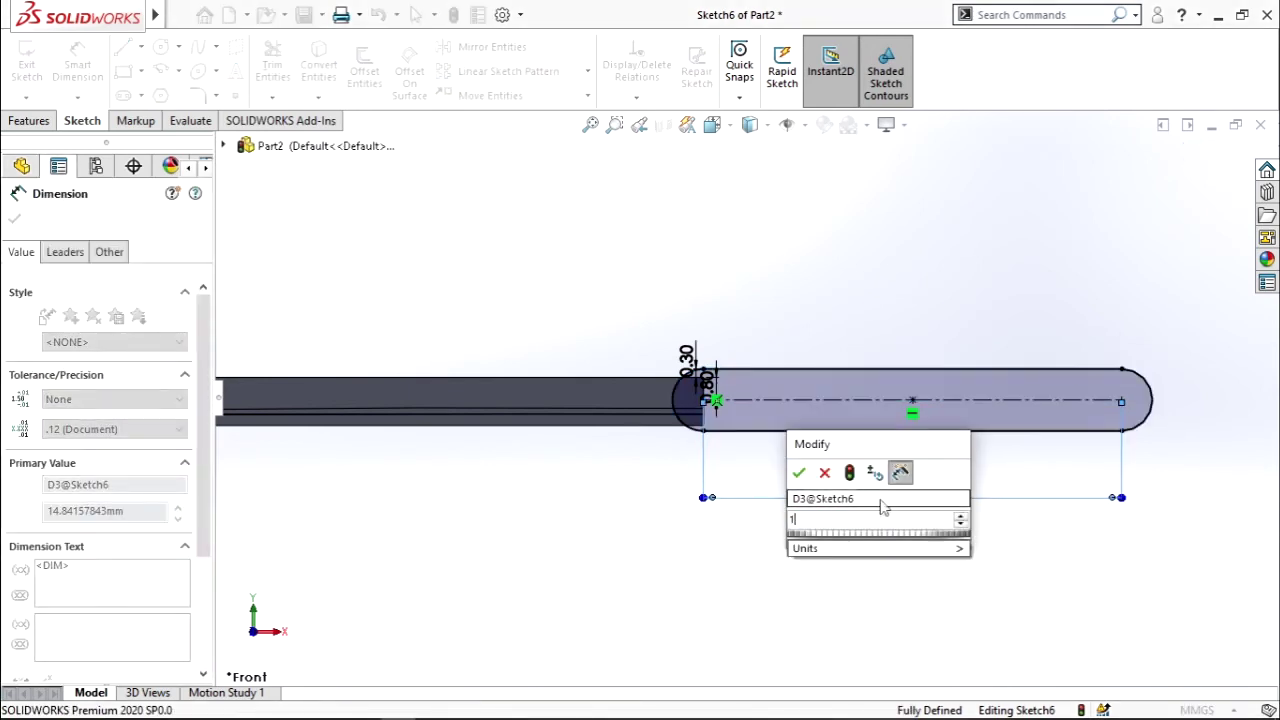
{"action": "key", "text": "Return"}
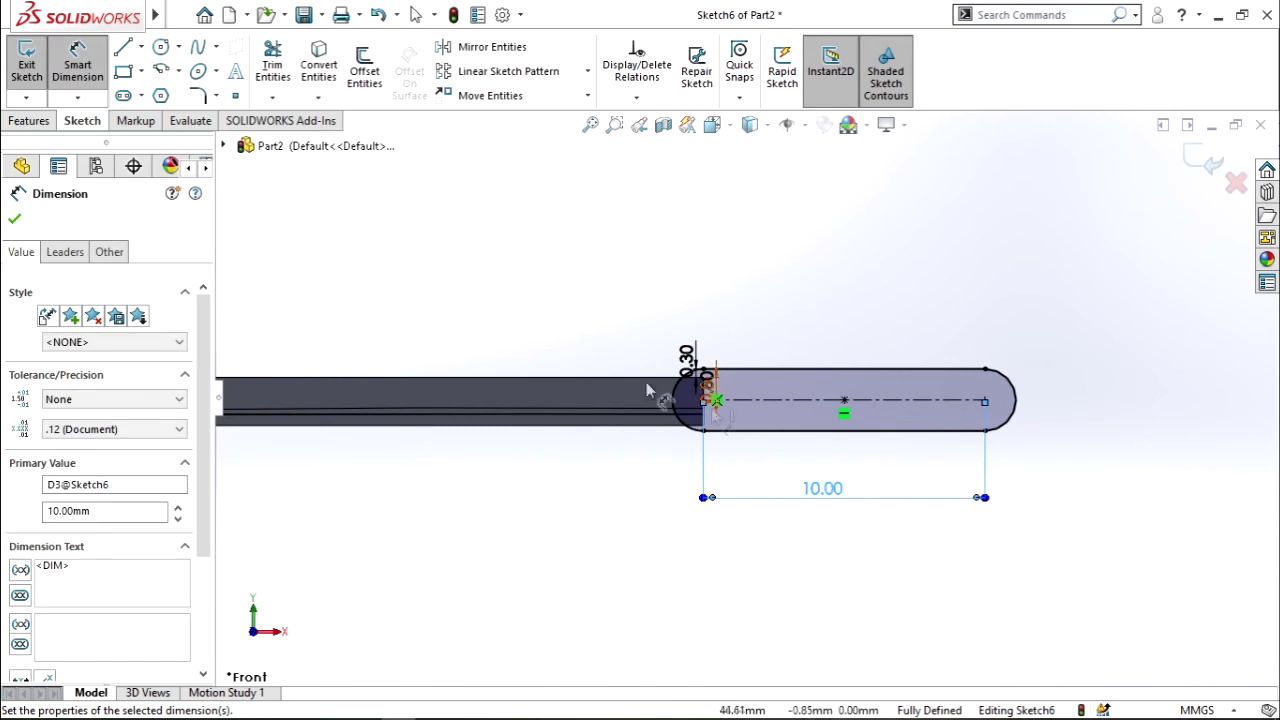
{"action": "left_click", "coordinate": [830, 490]}
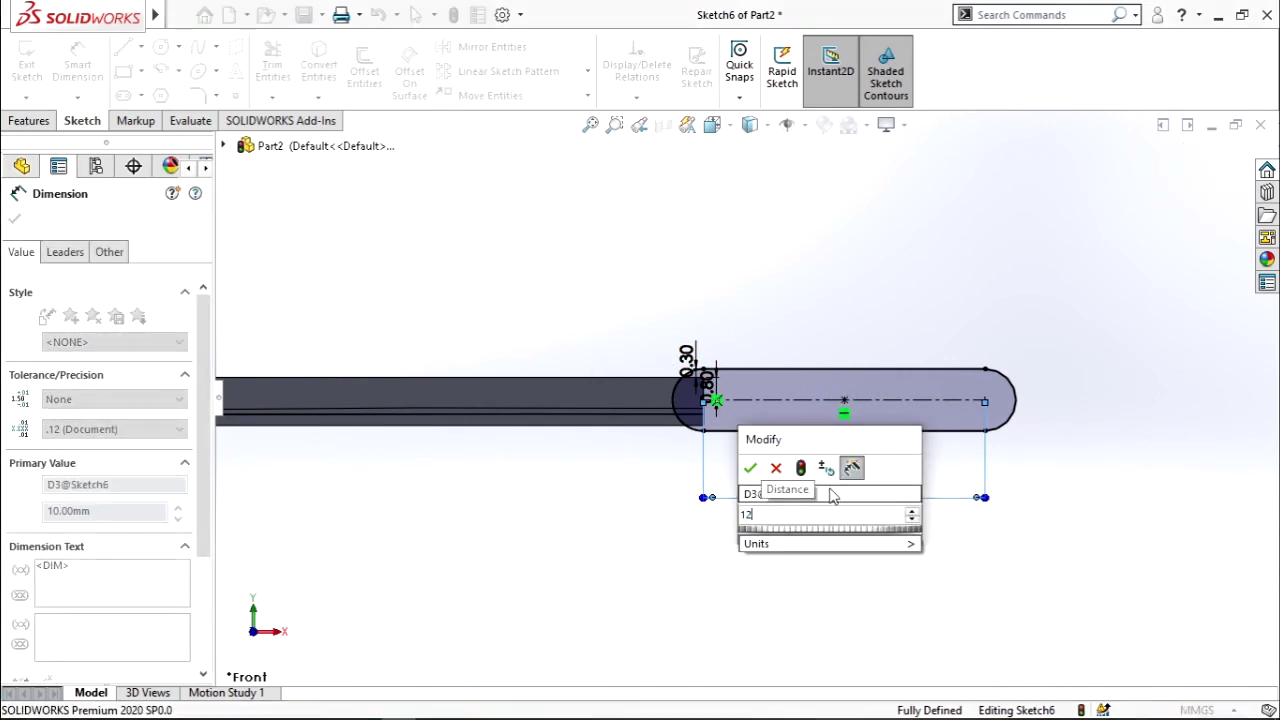
{"action": "key", "text": "Return"}
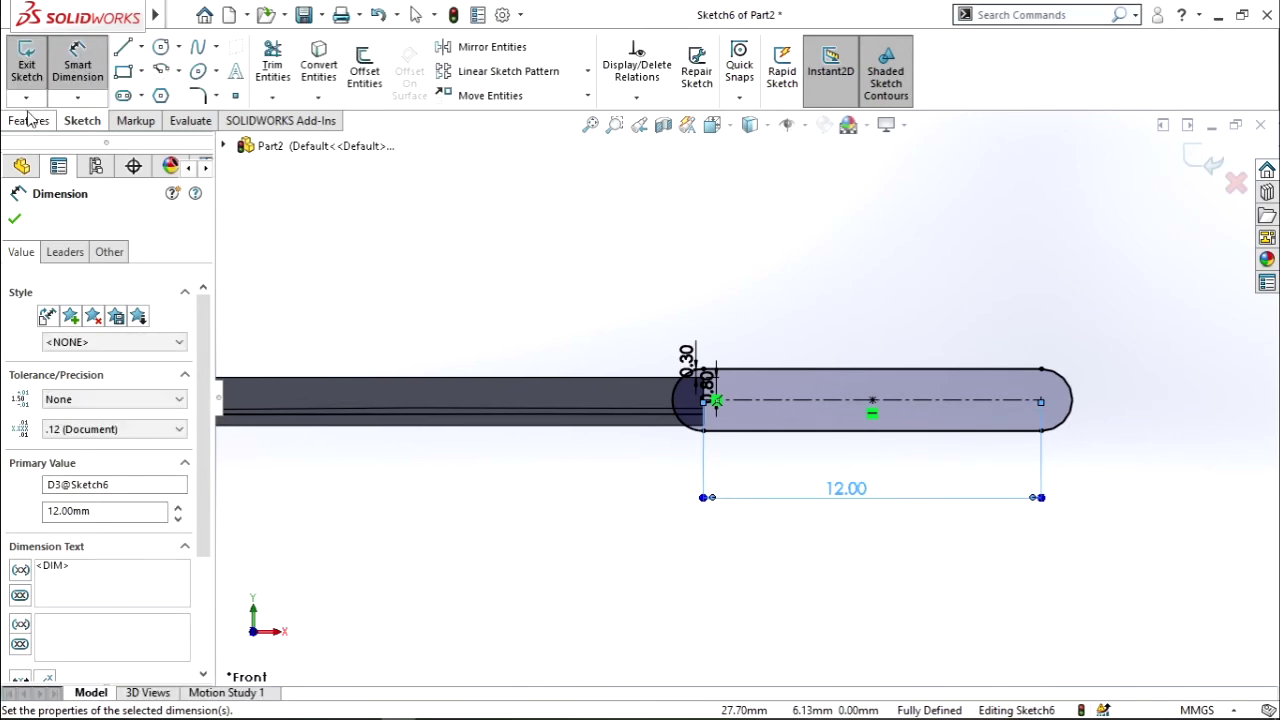
{"action": "left_click", "coordinate": [29, 120]}
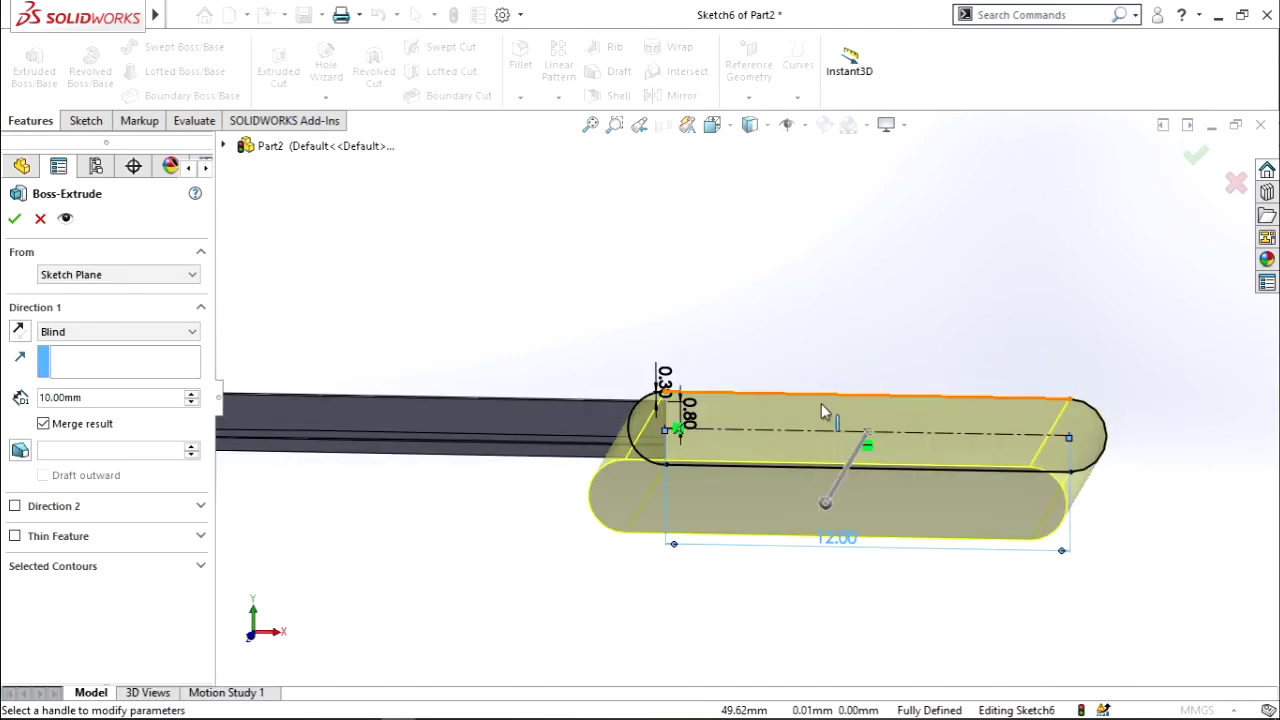
Step: Try a 4.00mm depth, then switch the handle extrusion's end condition to Mid Plane
{"action": "left_click", "coordinate": [101, 399]}
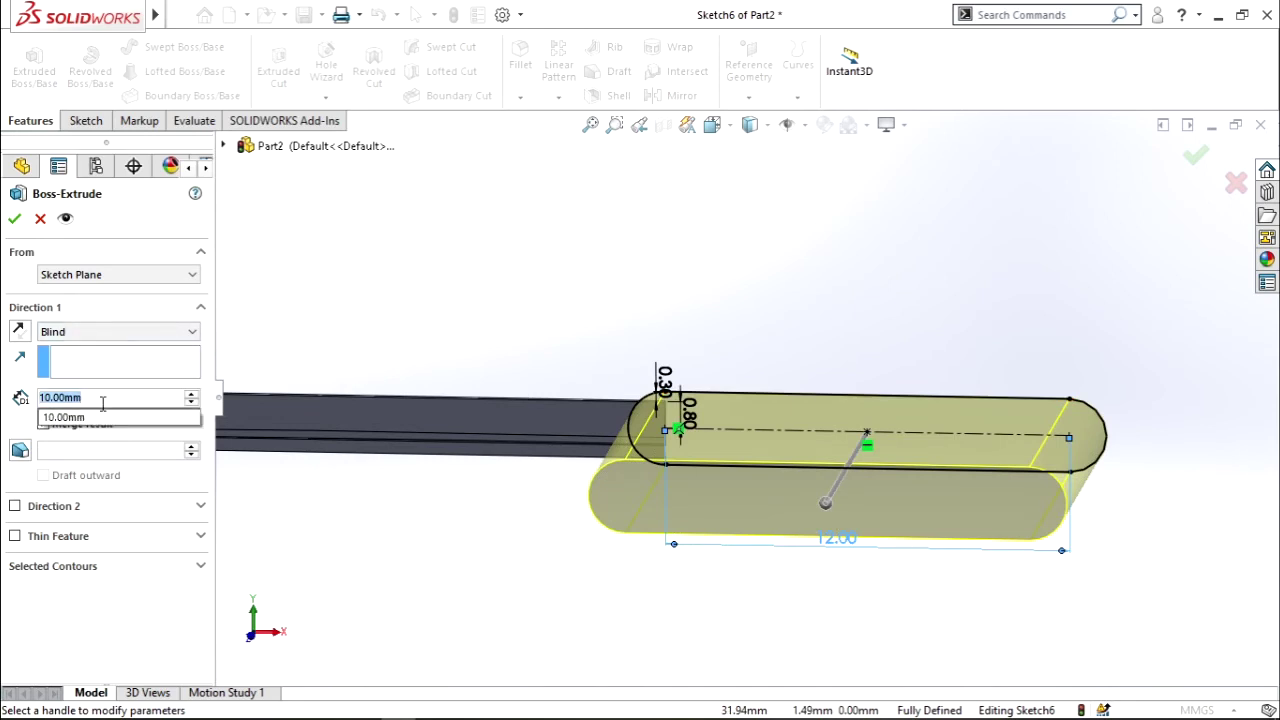
{"action": "type", "text": "4"}
{"action": "key", "text": "Return"}
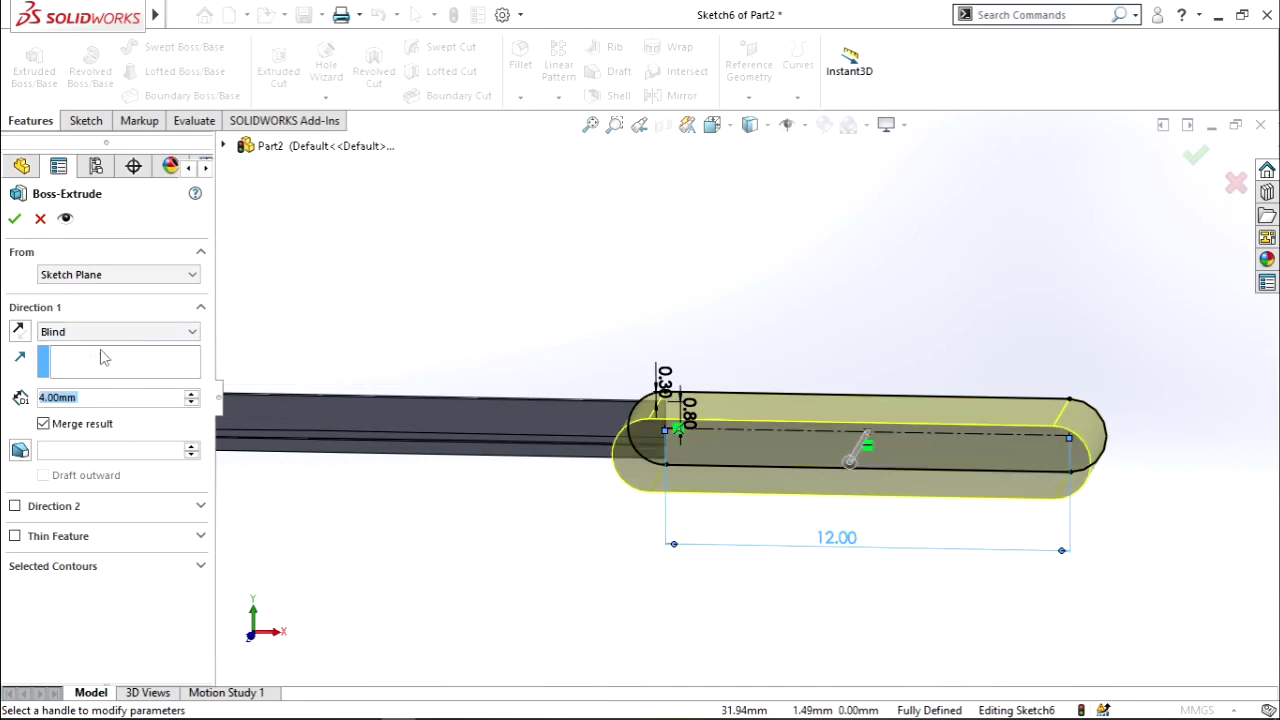
{"action": "left_click", "coordinate": [80, 333]}
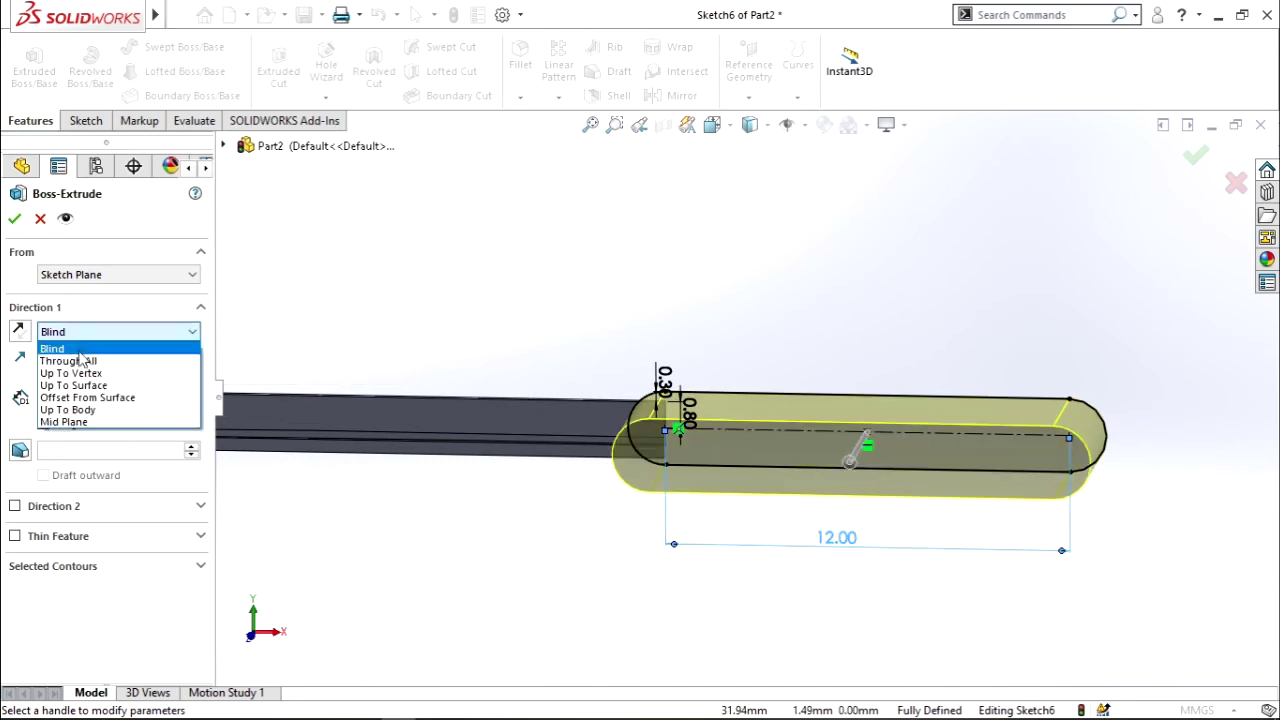
{"action": "left_click", "coordinate": [80, 423]}
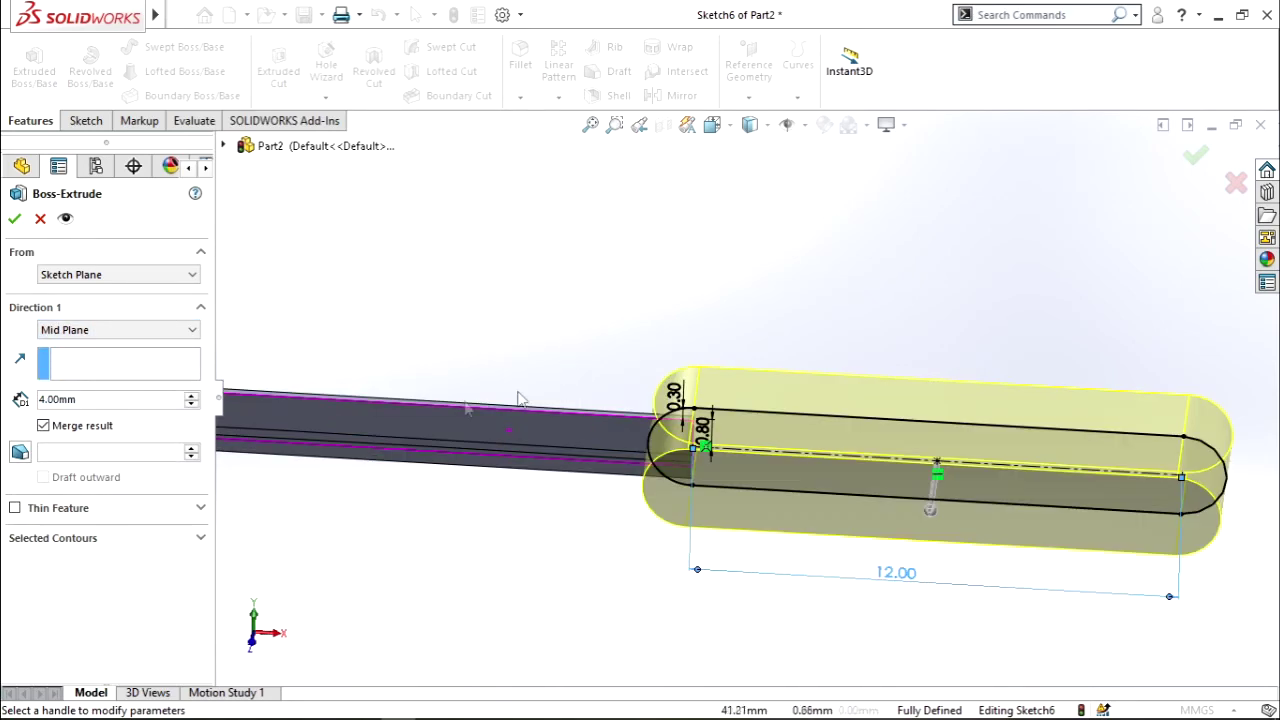
Step: Set the mid-plane handle depth to 1.00mm and accept Boss-Extrude1
{"action": "type", "text": "2"}
{"action": "key", "text": "Return"}
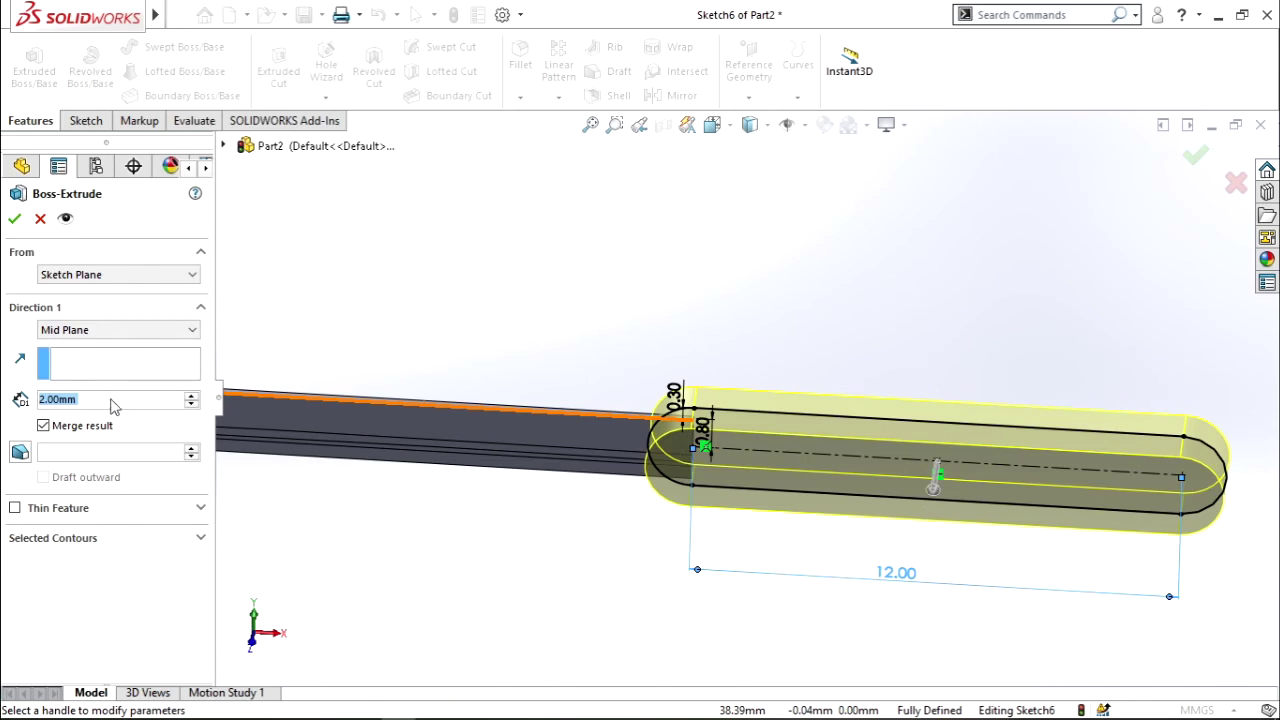
{"action": "type", "text": "1"}
{"action": "key", "text": "Return"}
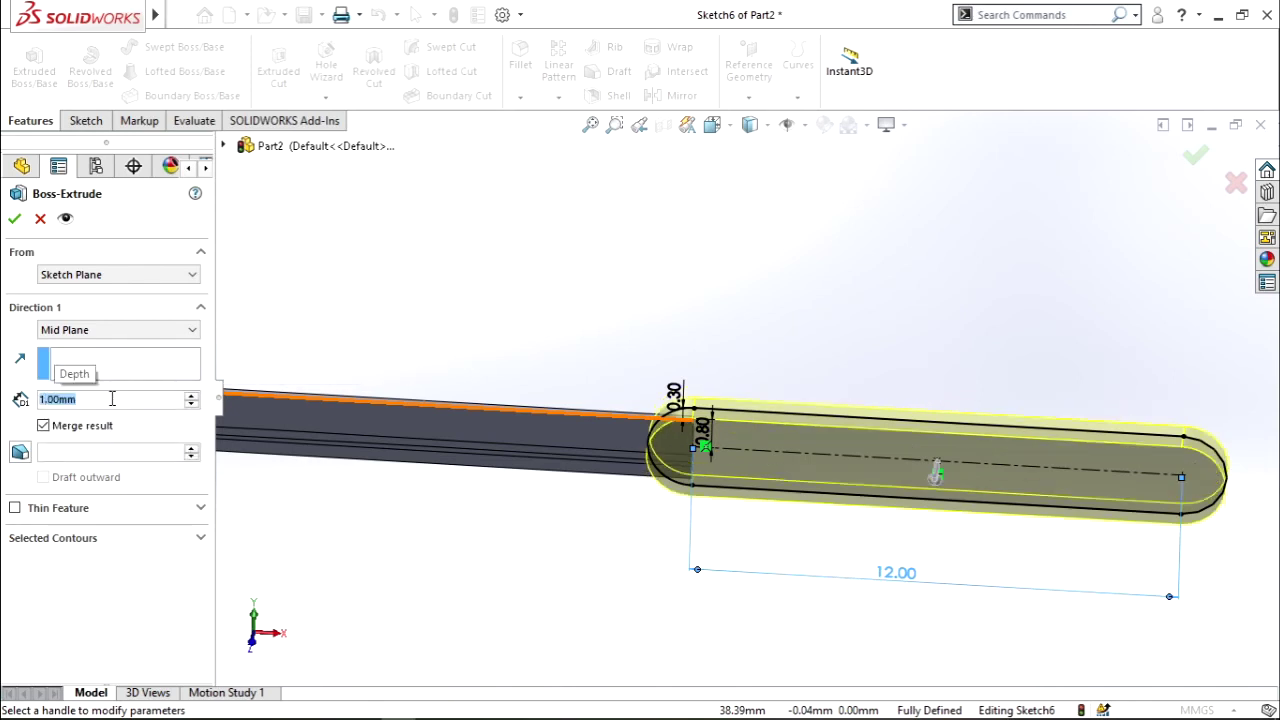
{"action": "type", "text": "0"}
{"action": "key", "text": "BackSpace"}
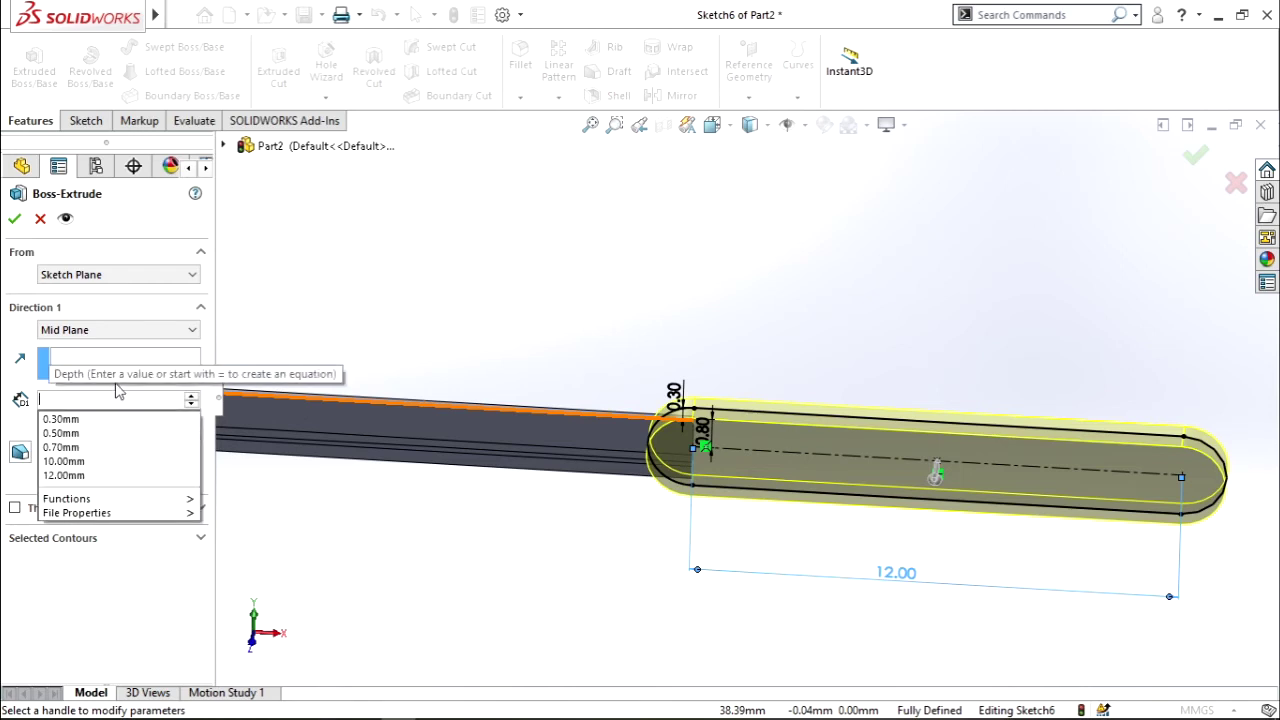
{"action": "type", "text": "1"}
{"action": "key", "text": "Return"}
{"action": "key", "text": "Return"}
{"action": "left_click", "coordinate": [532, 368]}
{"action": "scroll", "coordinate": [532, 368], "scroll_direction": "up", "scroll_amount": 5}
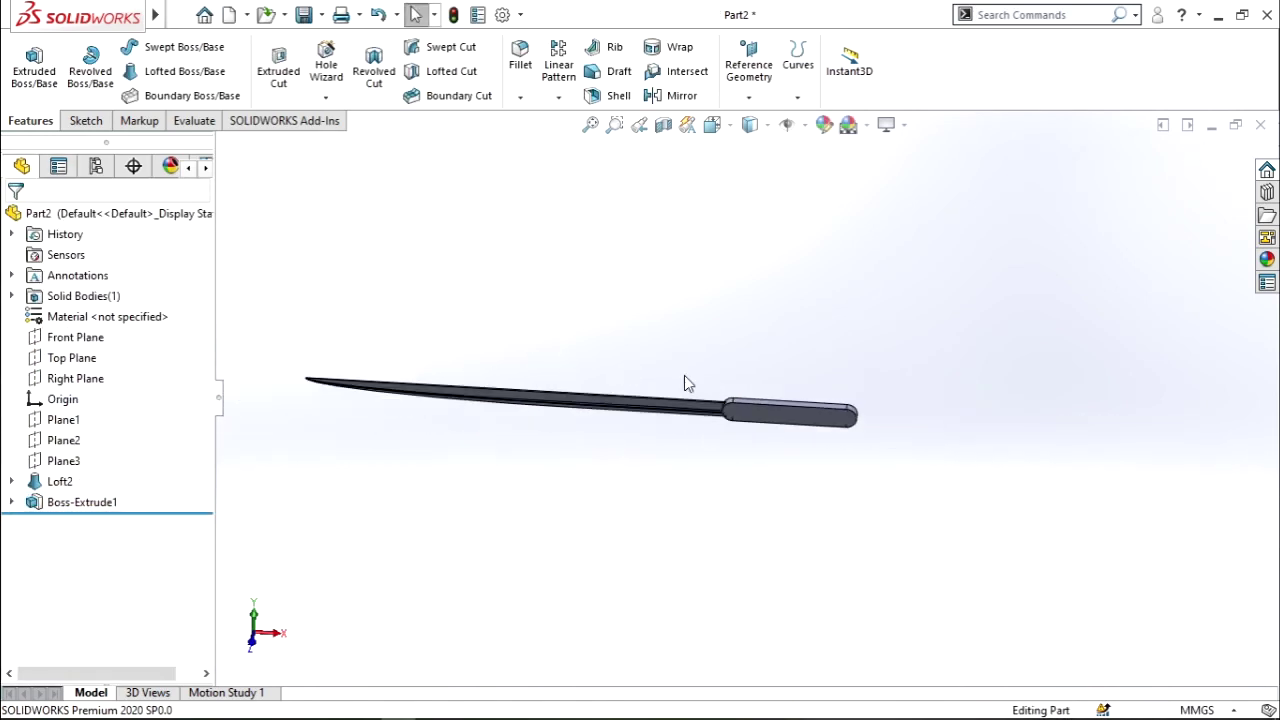
Step: Redefine Plane1 at 10.00mm offset from the Right Plane
{"action": "scroll", "coordinate": [712, 390], "scroll_direction": "down", "scroll_amount": 3}
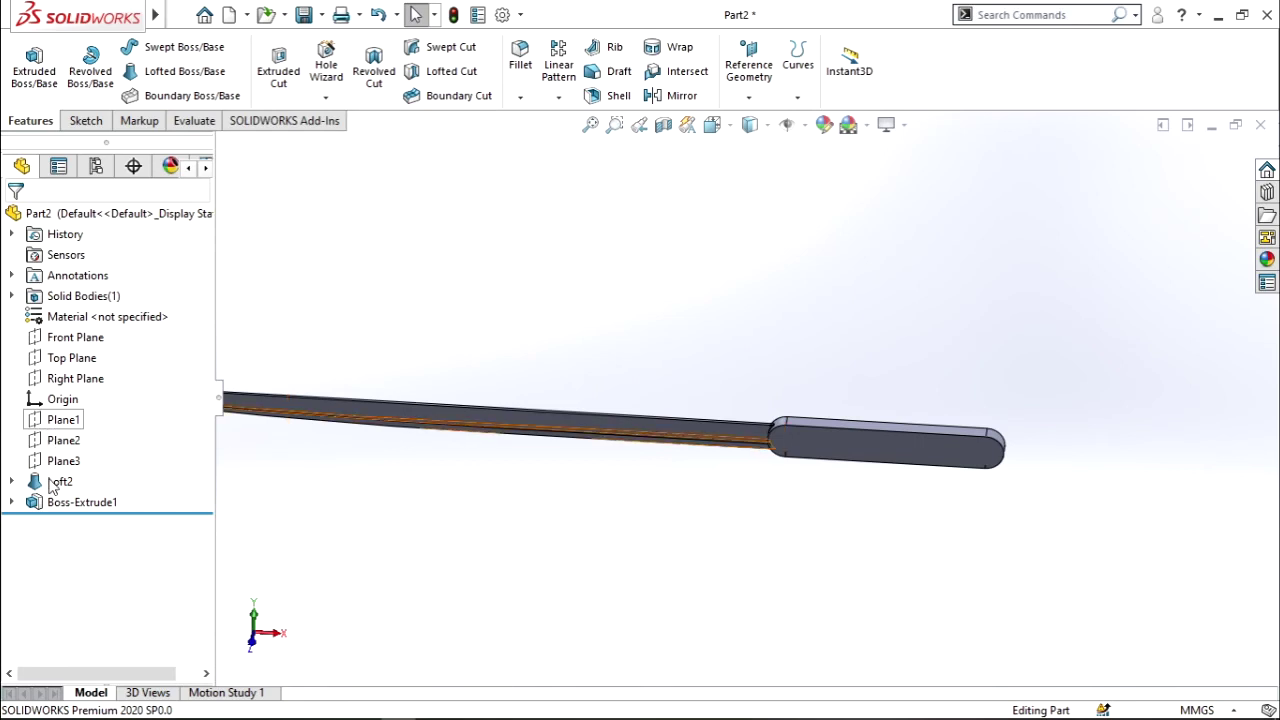
{"action": "left_click", "coordinate": [57, 425]}
{"action": "right_click", "coordinate": [57, 425]}
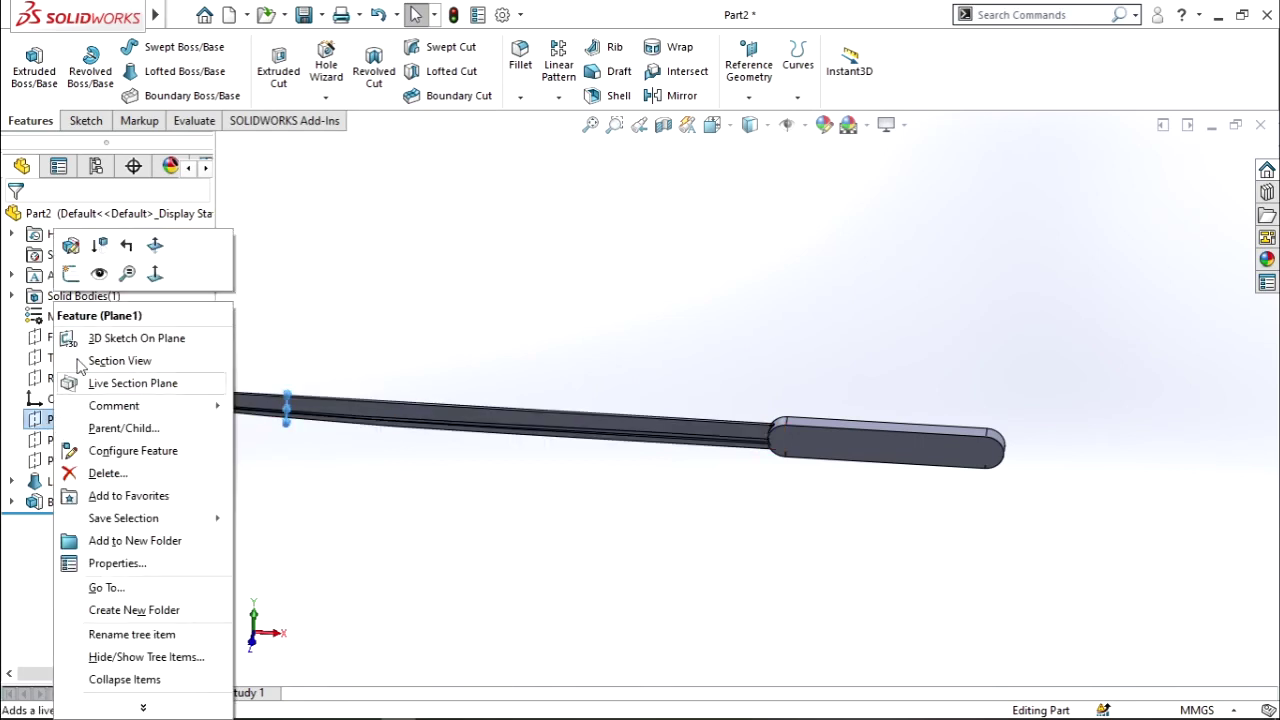
{"action": "key", "text": "Escape"}
{"action": "type", "text": "10"}
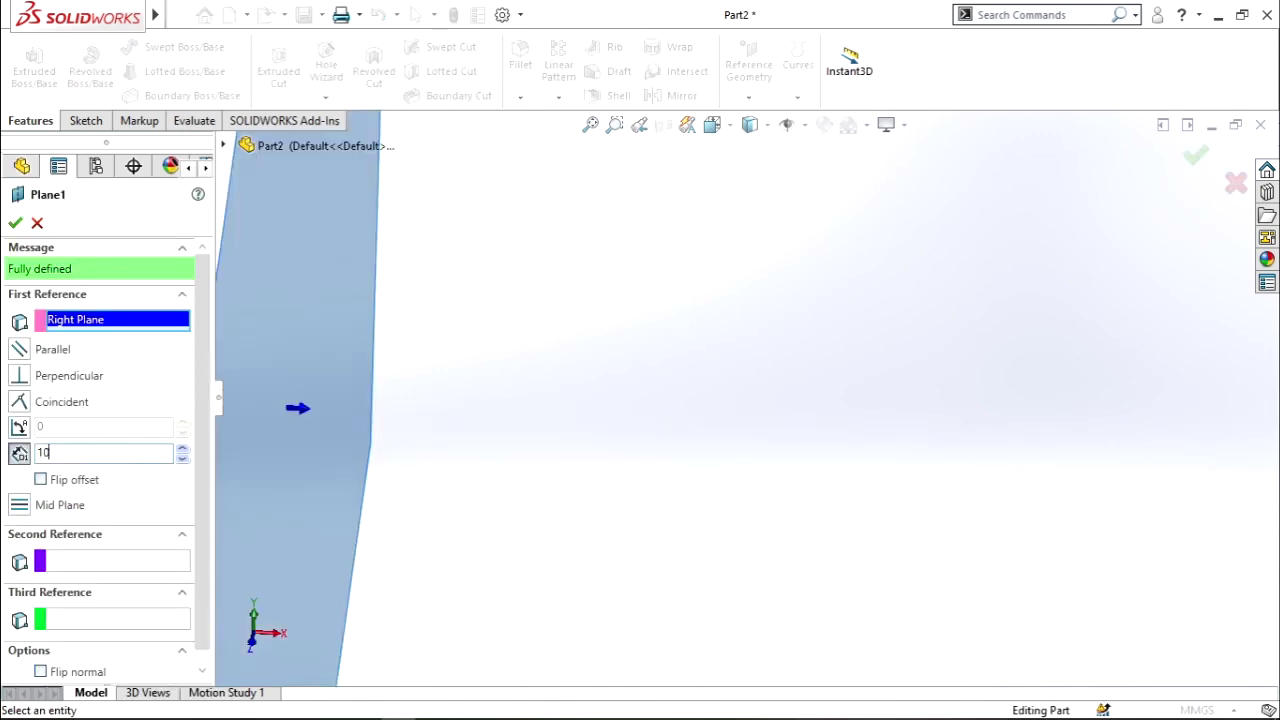
{"action": "key", "text": "Return"}
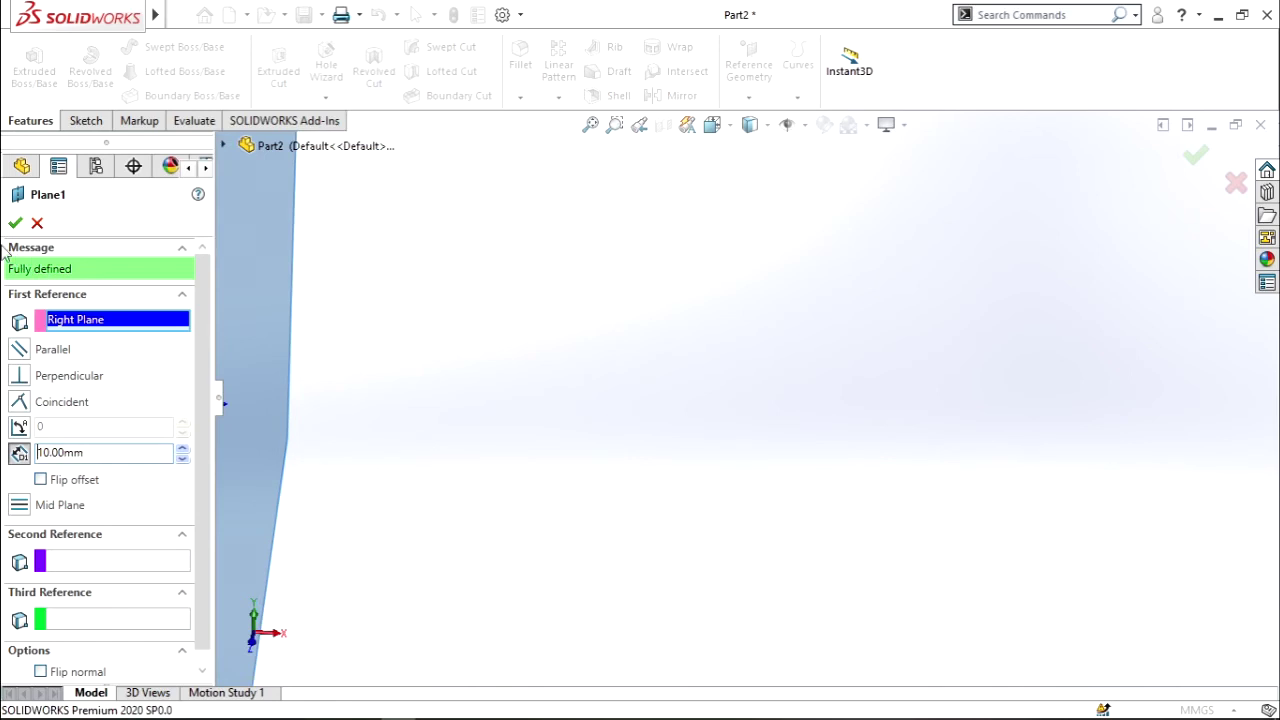
{"action": "left_click", "coordinate": [15, 222]}
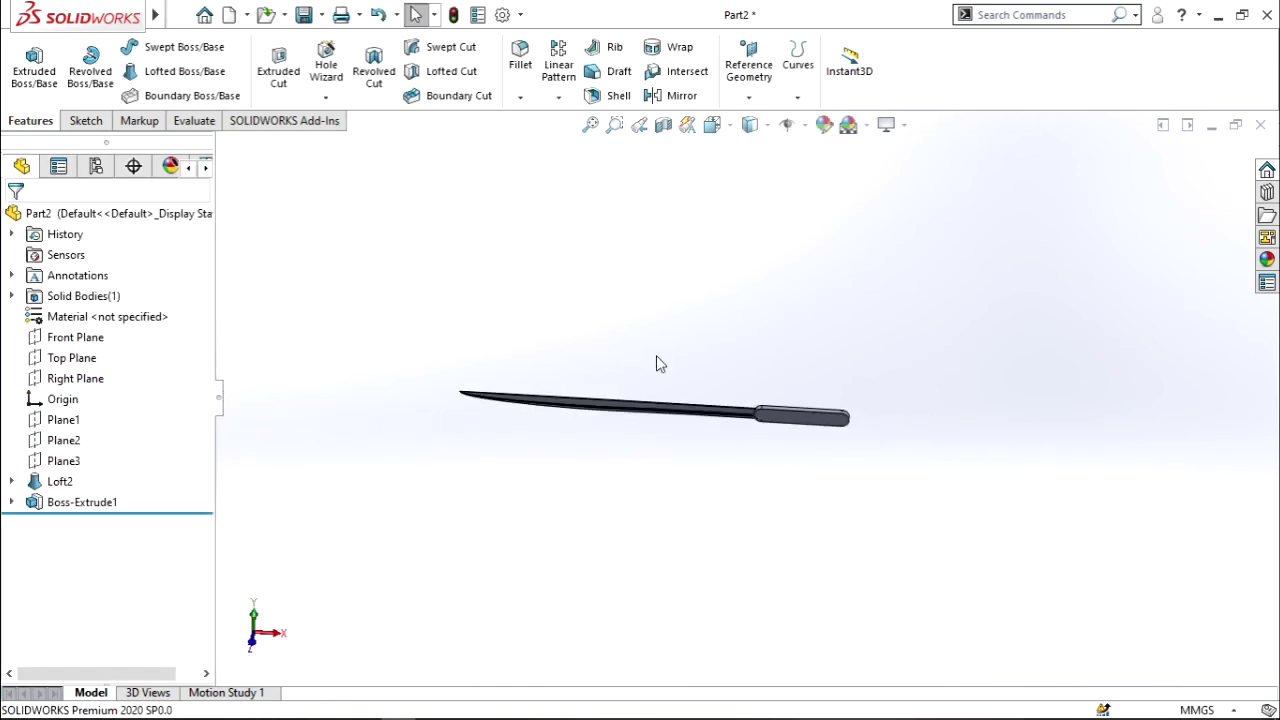
Step: Redefine Plane2 at 20.00mm offset from the Right Plane
{"action": "left_click", "coordinate": [57, 441]}
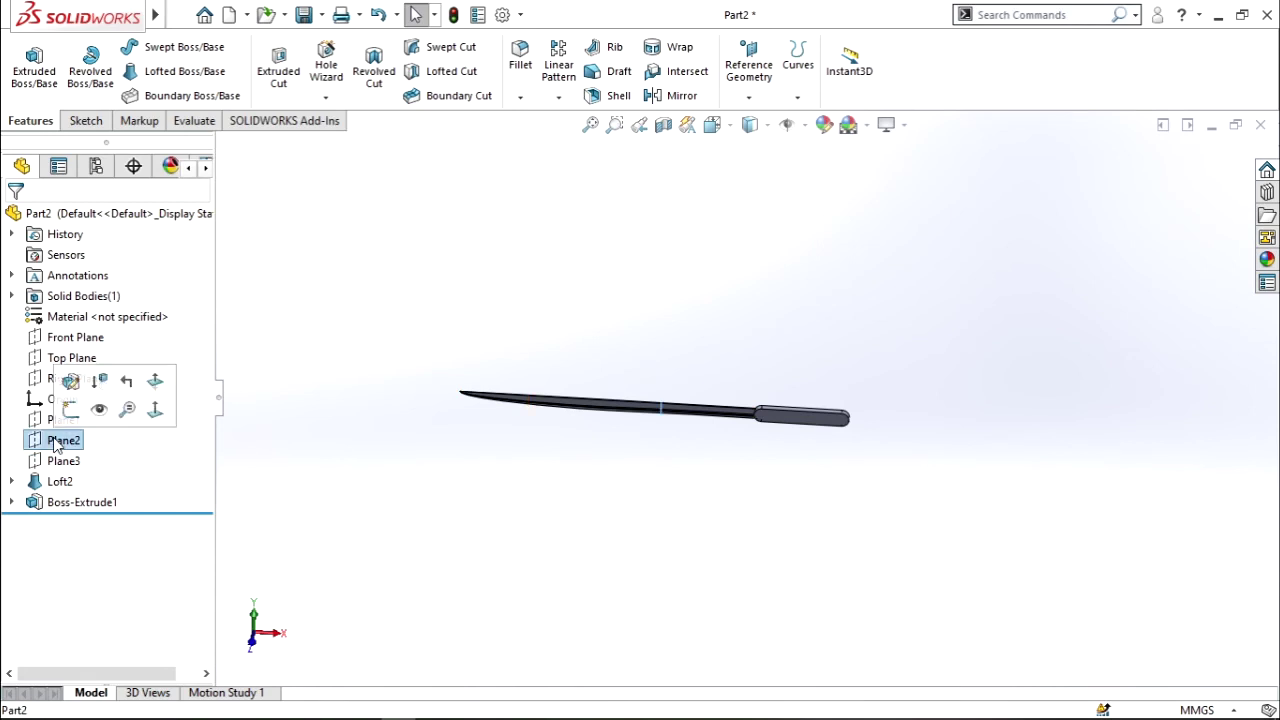
{"action": "left_click", "coordinate": [62, 385]}
{"action": "type", "text": "20"}
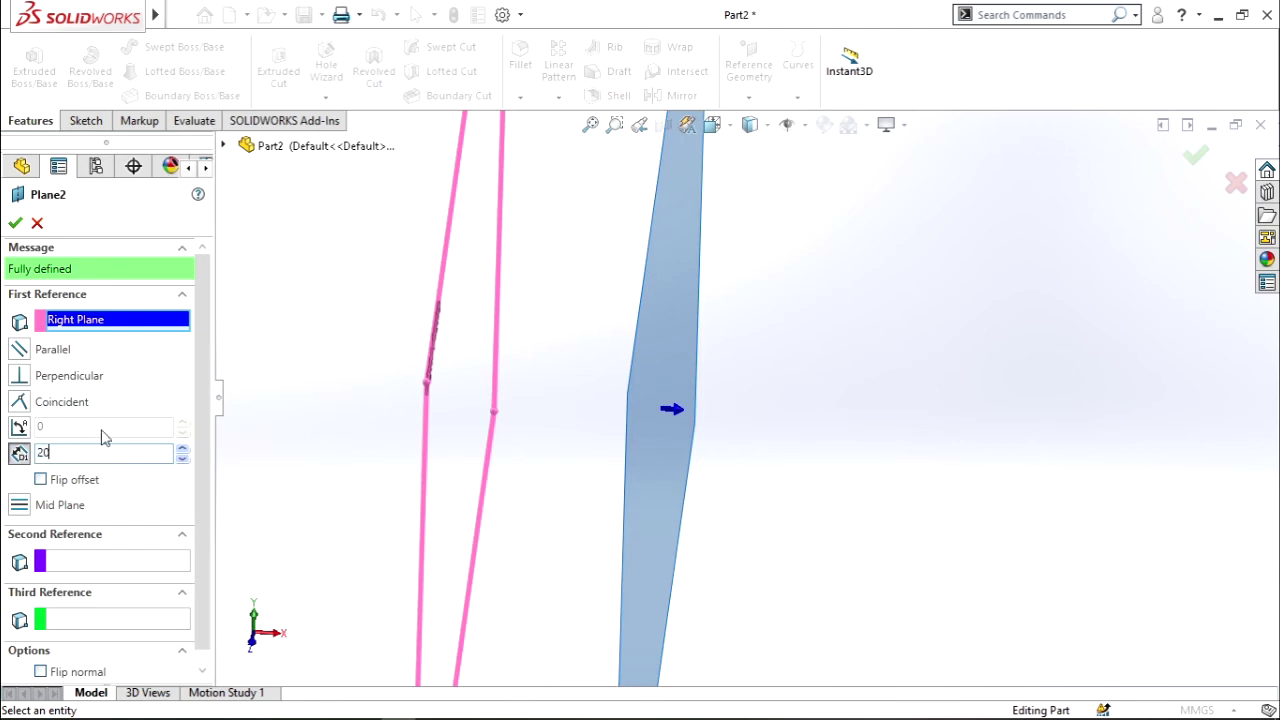
{"action": "key", "text": "Return"}
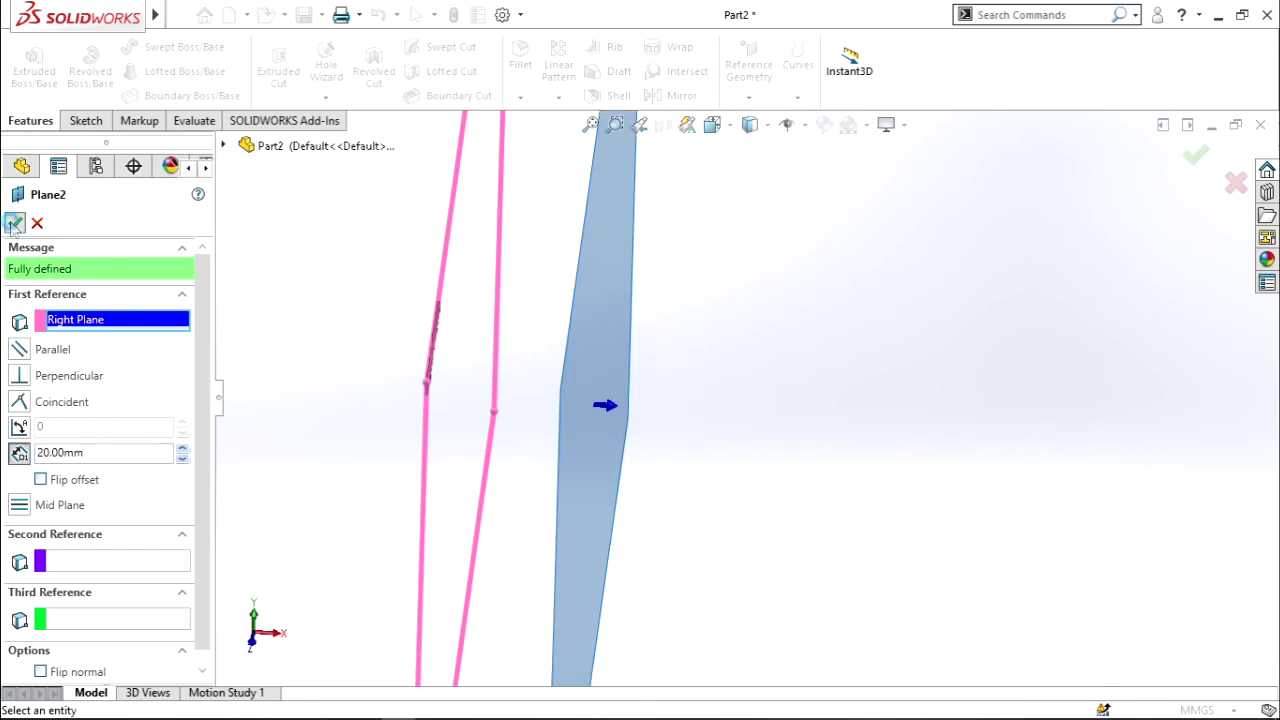
{"action": "left_click", "coordinate": [15, 223]}
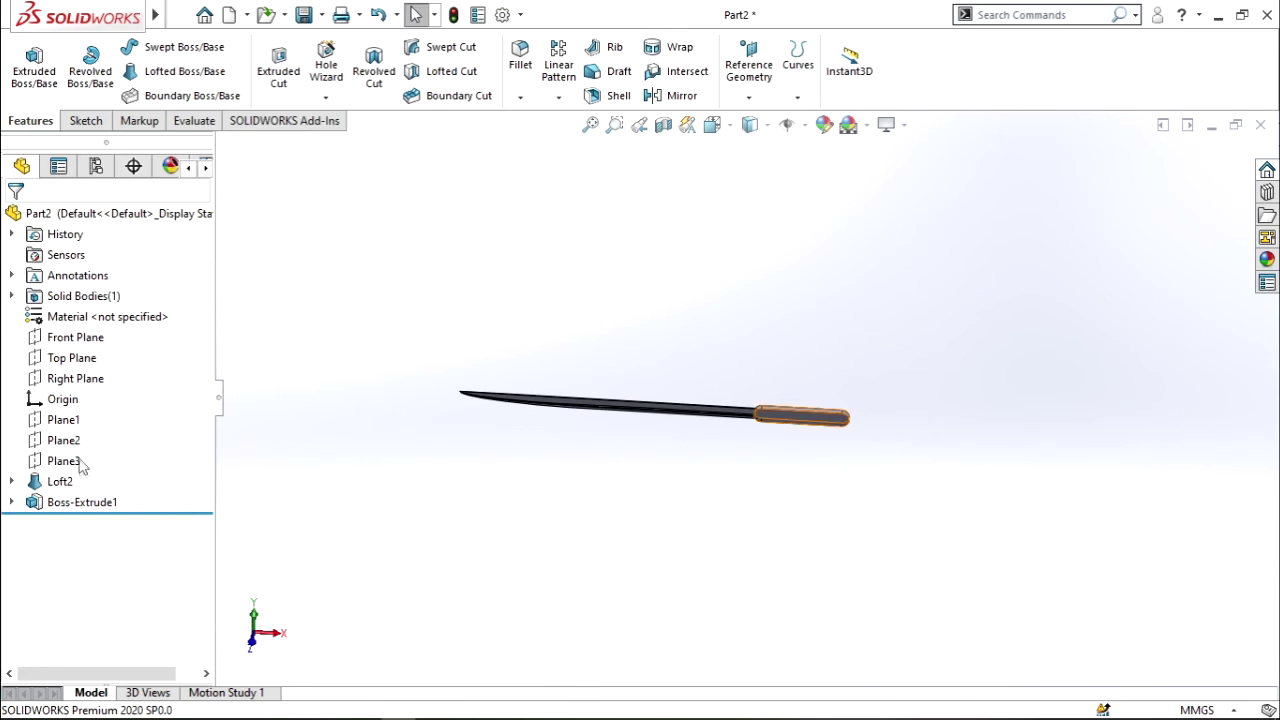
Step: Redefine Plane3 at 30.00mm offset from the Right Plane
{"action": "left_click", "coordinate": [68, 461]}
{"action": "left_click", "coordinate": [91, 401]}
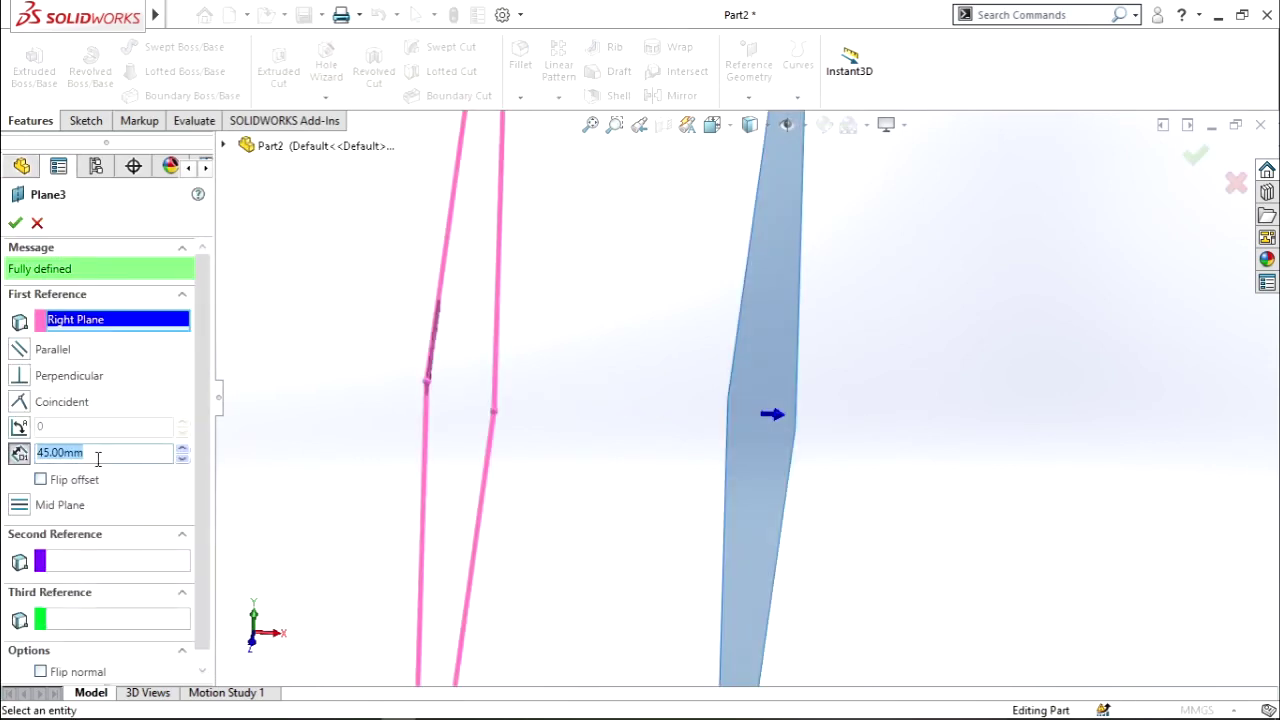
{"action": "type", "text": "30"}
{"action": "key", "text": "Return"}
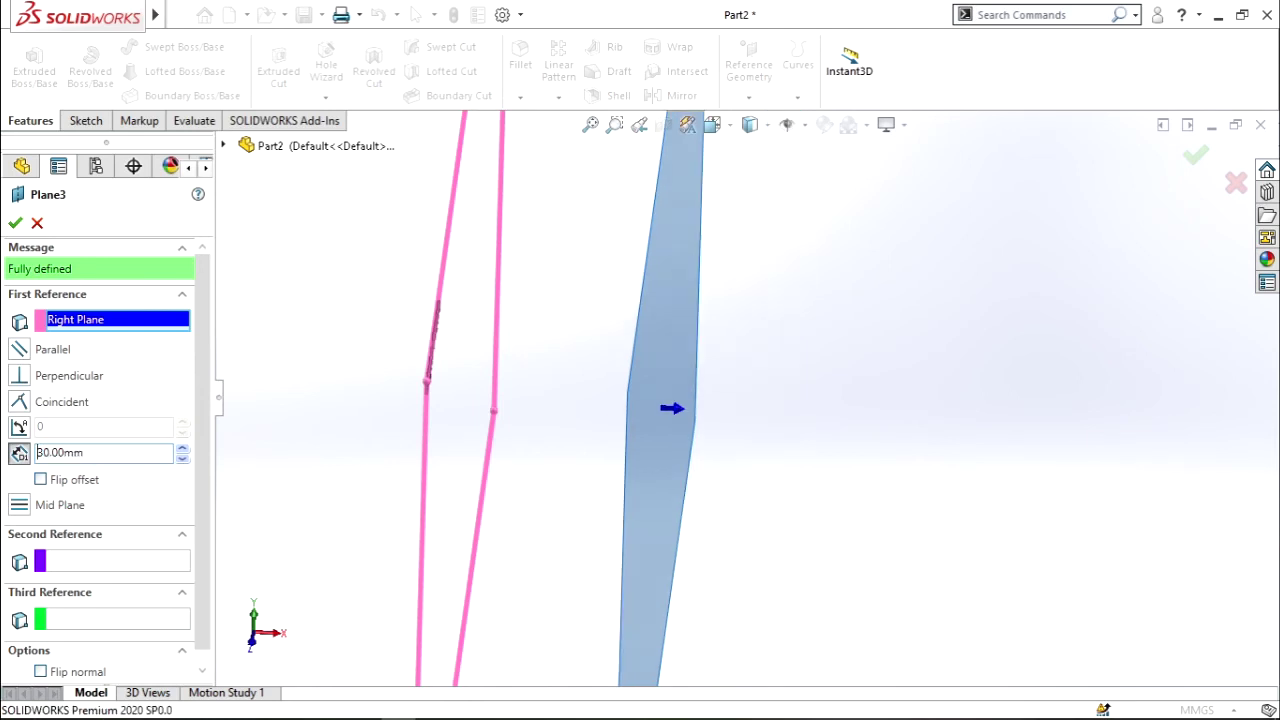
{"action": "left_click", "coordinate": [15, 224]}
{"action": "scroll", "coordinate": [667, 369], "scroll_direction": "down", "scroll_amount": 3}
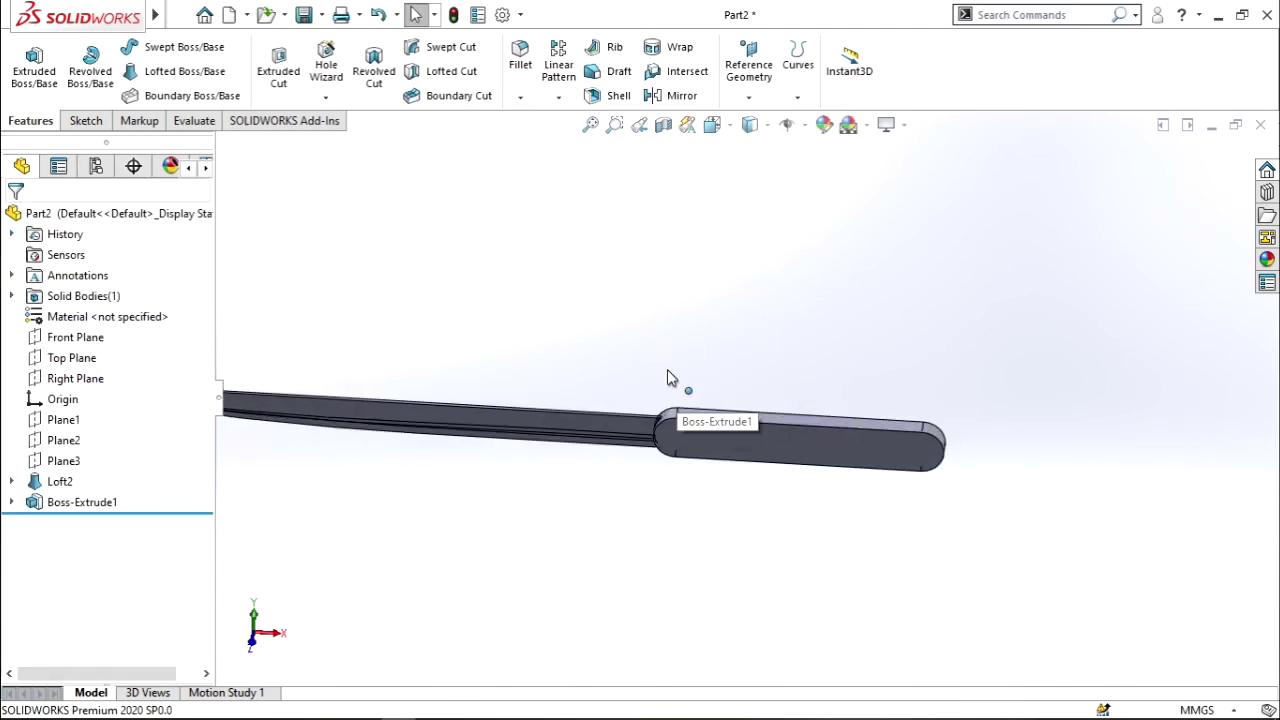
Step: Apply AISI 1010 Steel, hot rolled bar as the knife's material
{"action": "scroll", "coordinate": [667, 370], "scroll_direction": "up", "scroll_amount": 2}
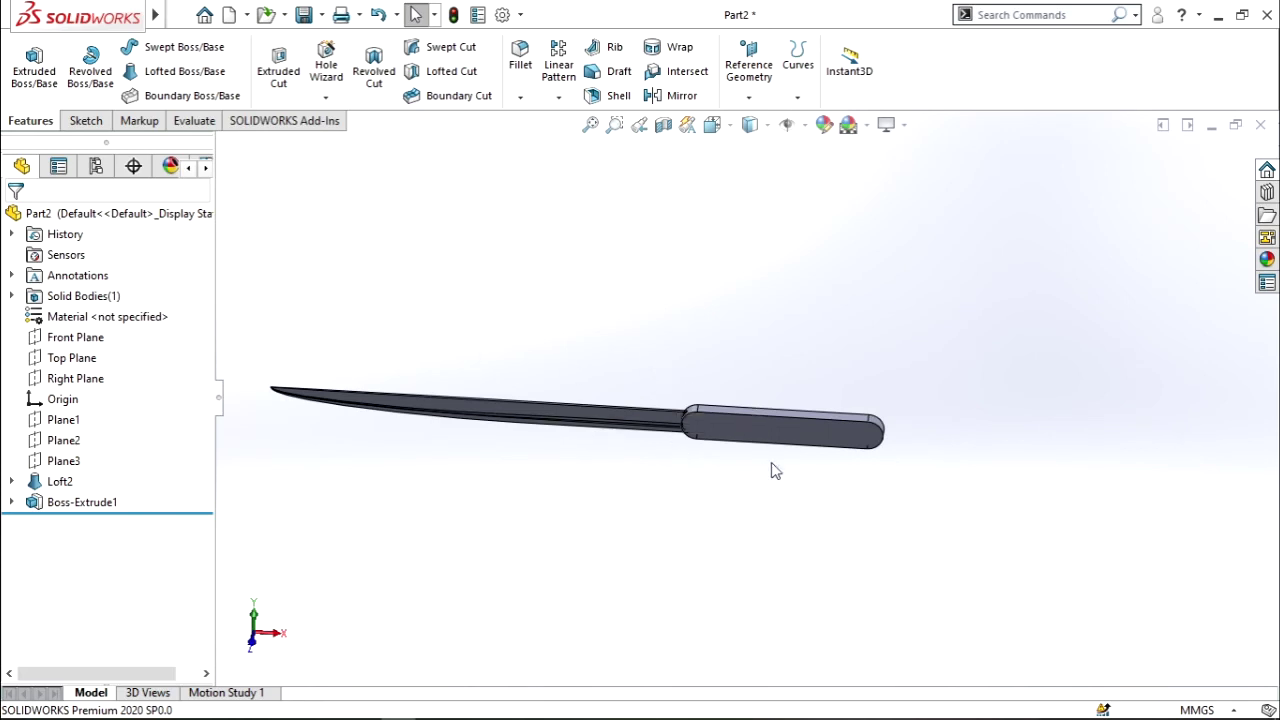
{"action": "right_click", "coordinate": [131, 316]}
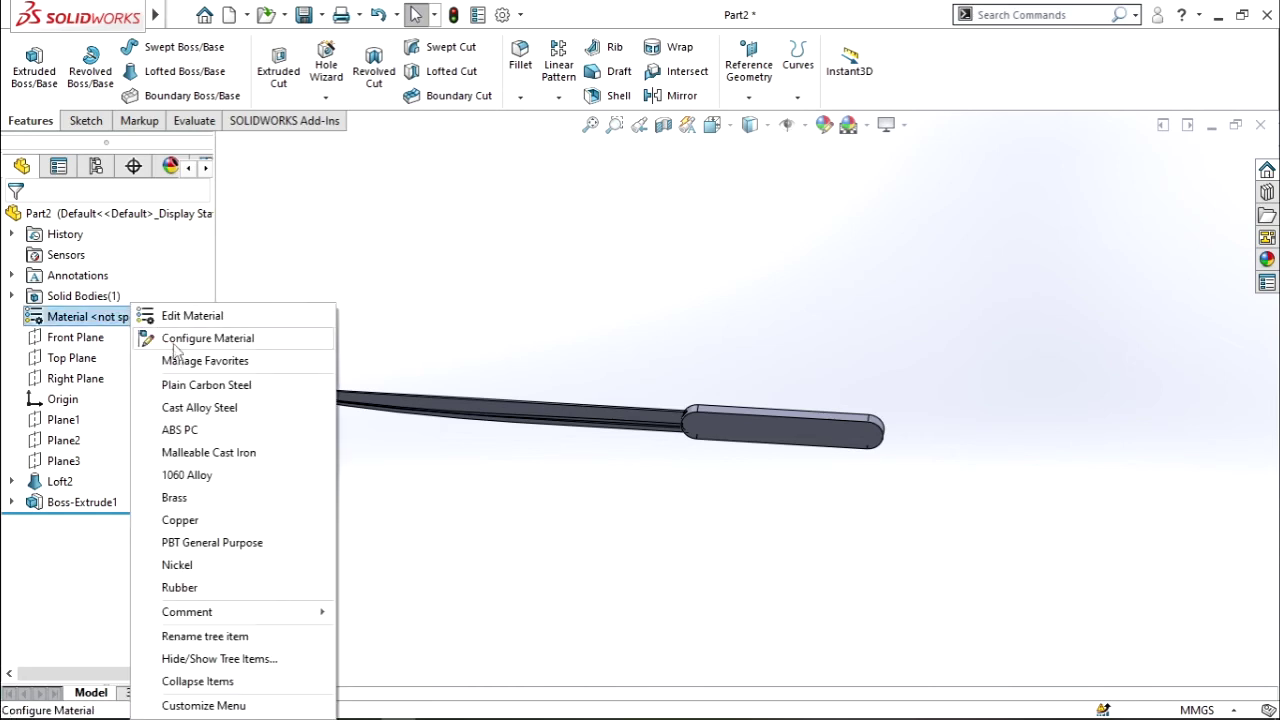
{"action": "left_click", "coordinate": [172, 318]}
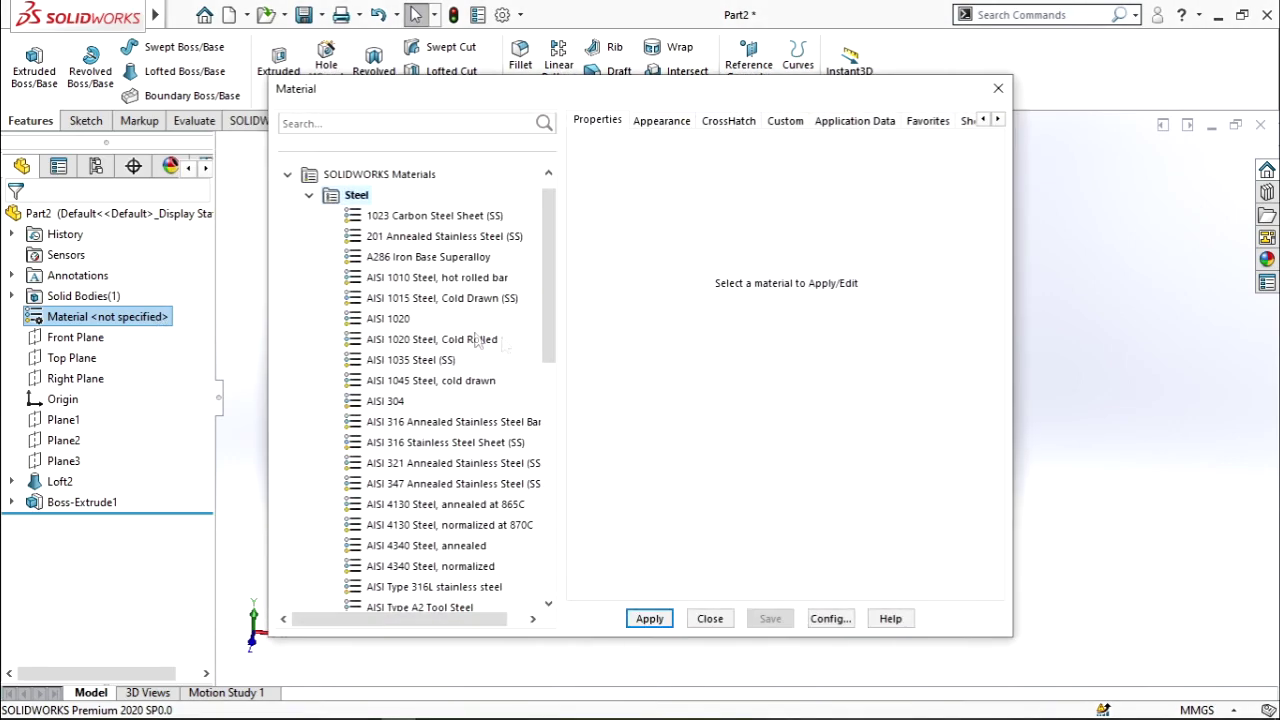
{"action": "left_click", "coordinate": [442, 299]}
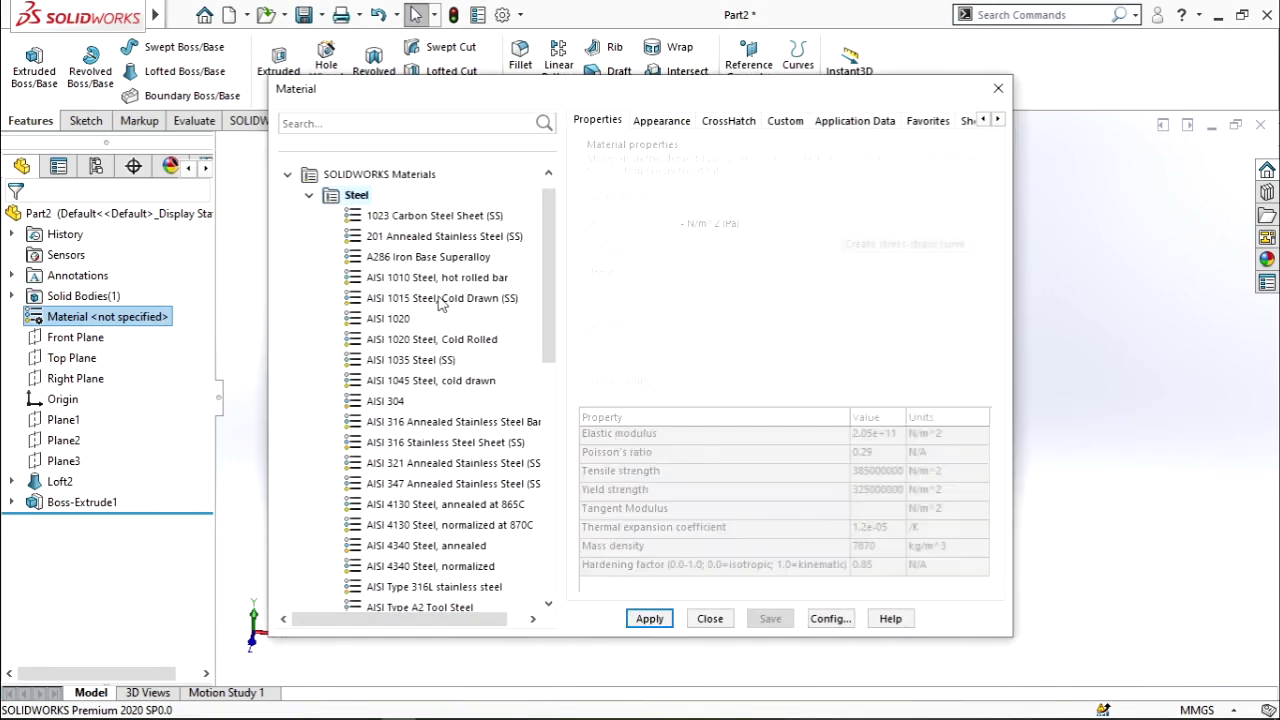
{"action": "left_click", "coordinate": [470, 279]}
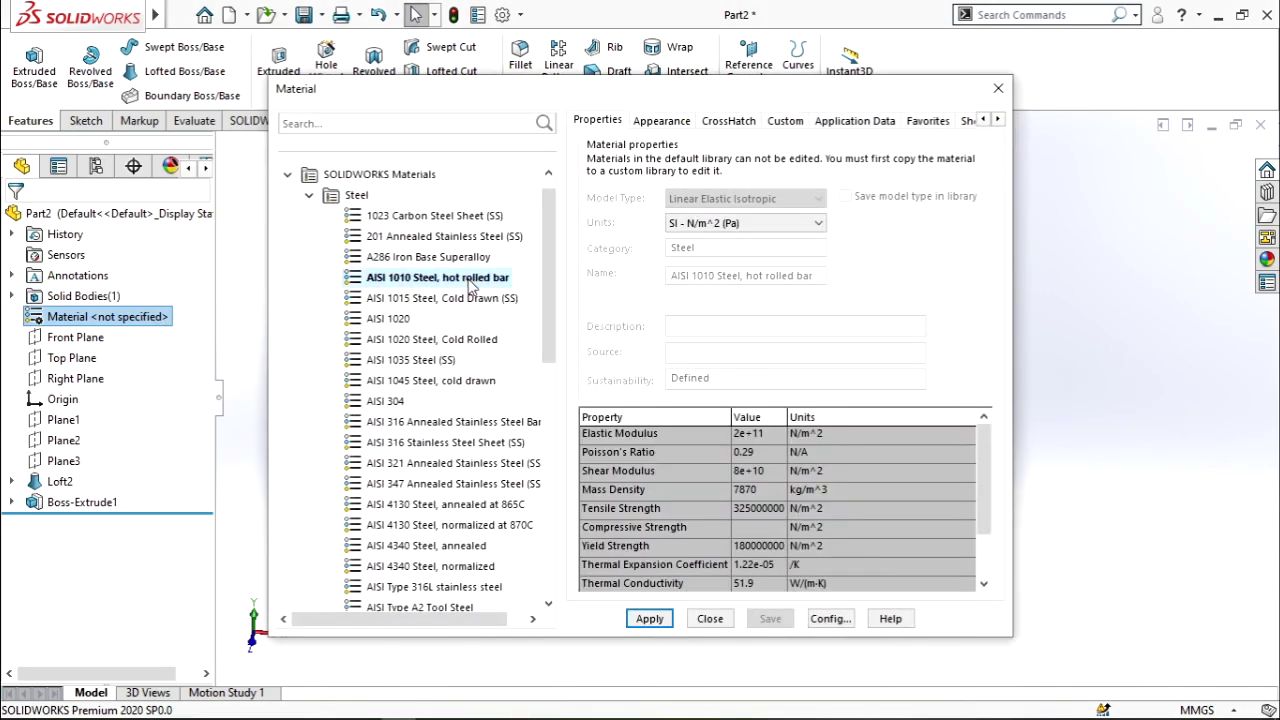
{"action": "left_click", "coordinate": [652, 619]}
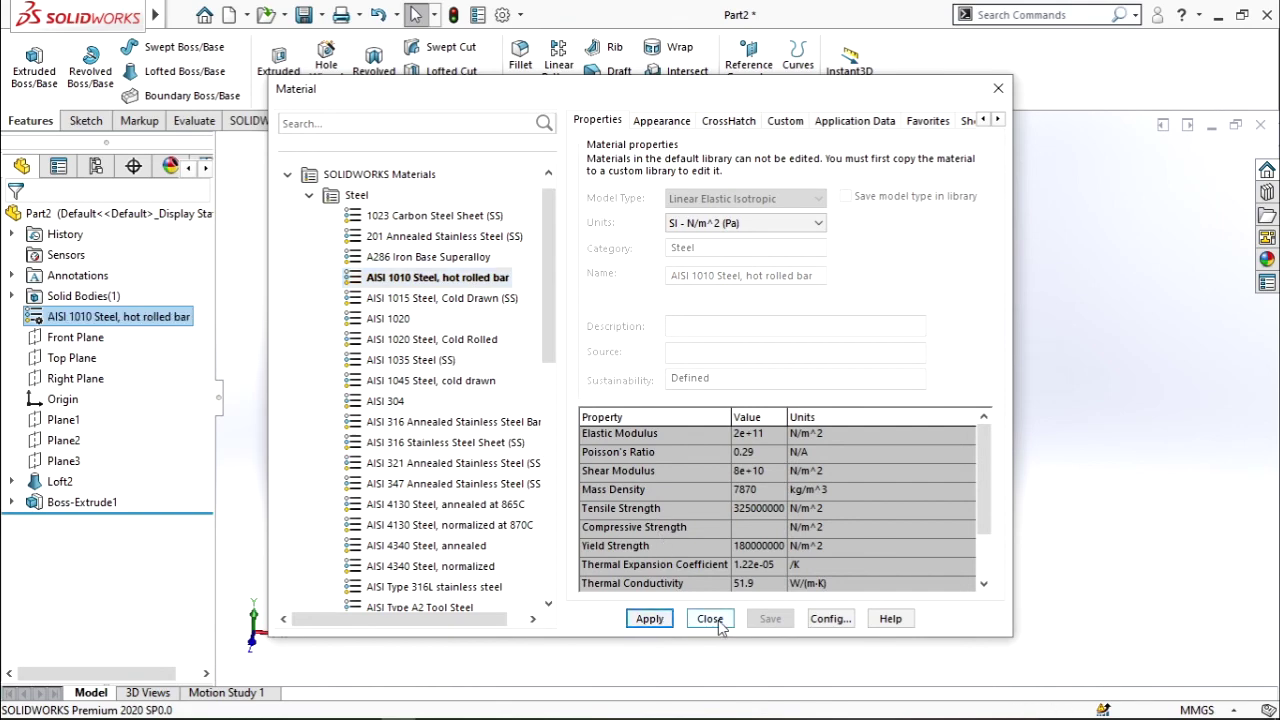
{"action": "left_click", "coordinate": [710, 619]}
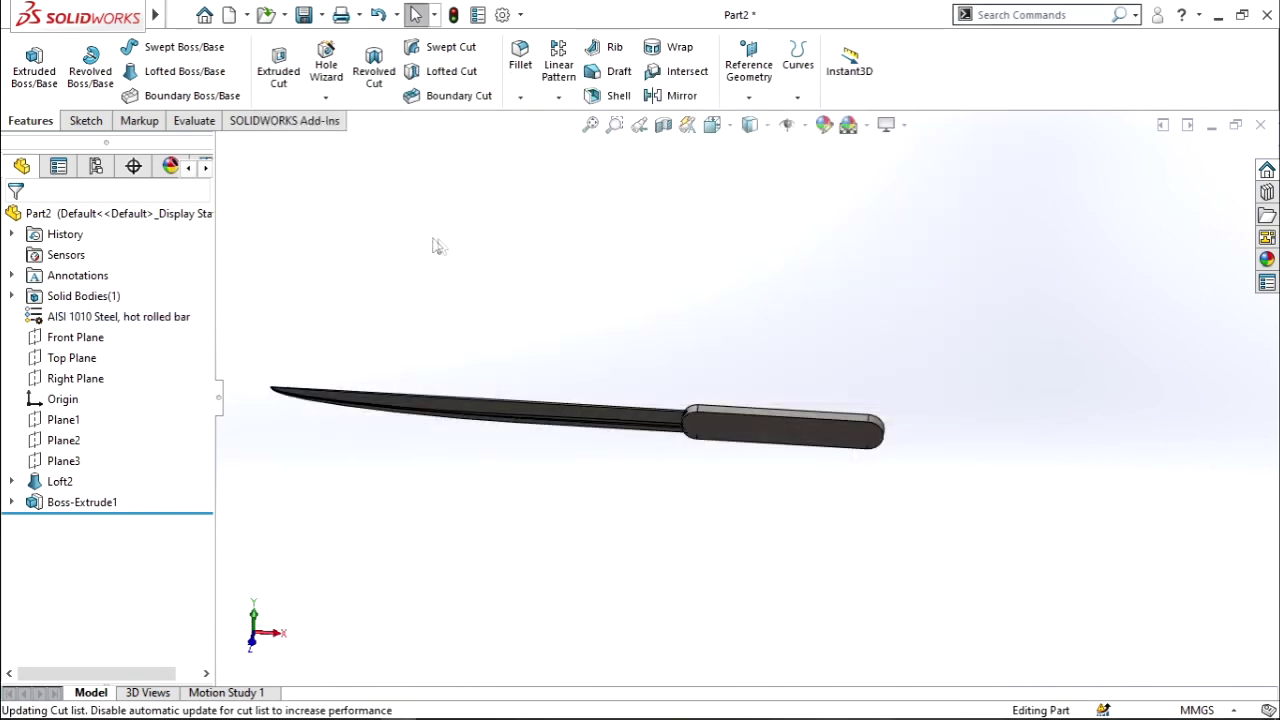
{"action": "left_click", "coordinate": [280, 121]}
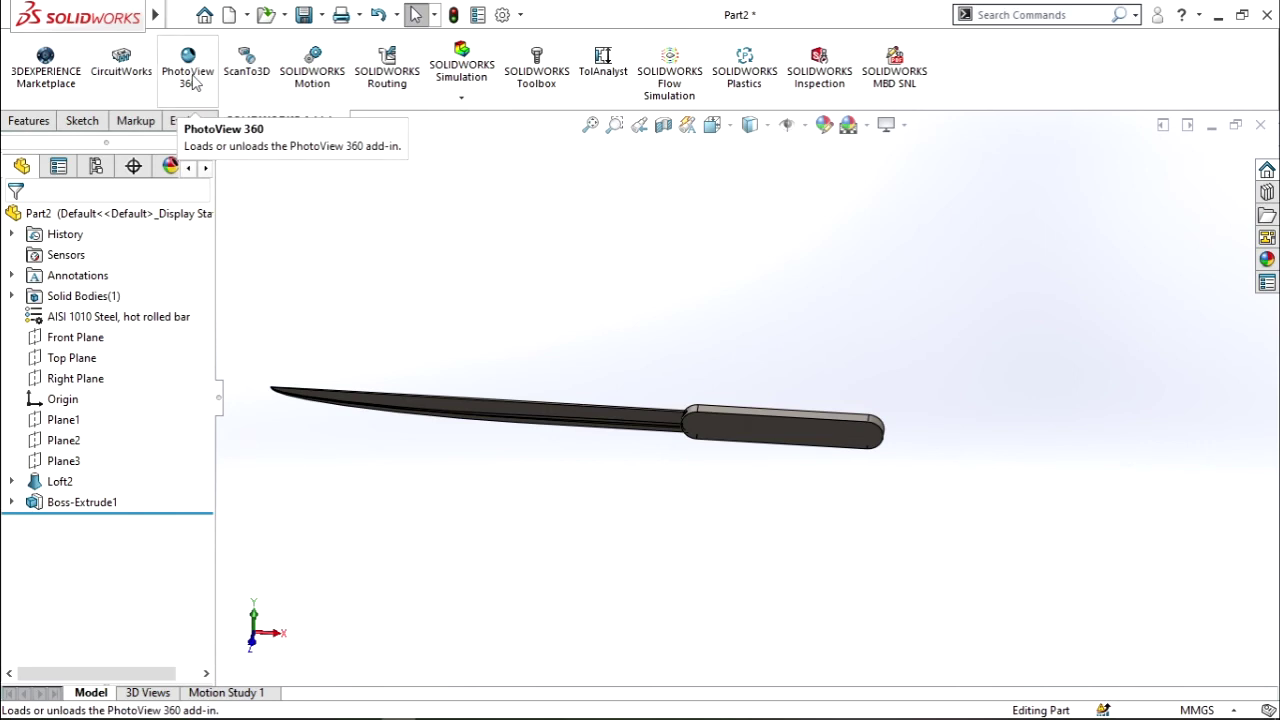
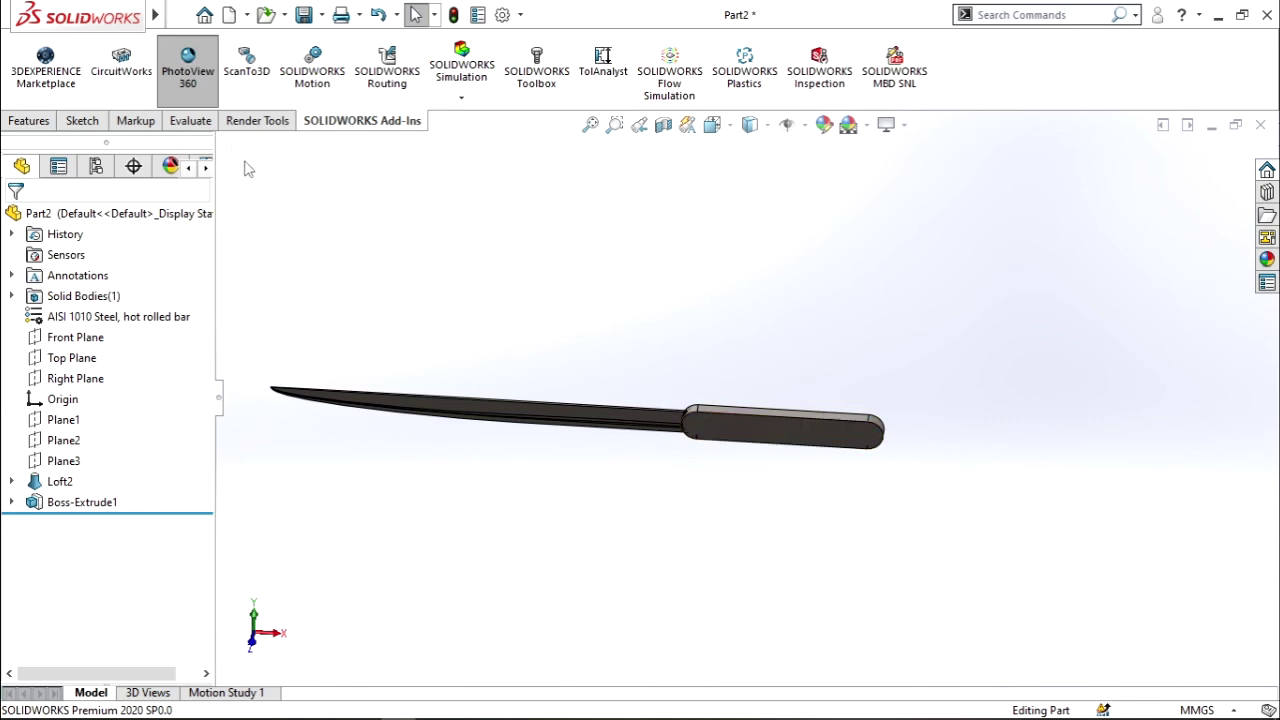
Step: Show the Render Tools commands and open the Apply Scene favourites list
{"action": "left_click", "coordinate": [266, 122]}
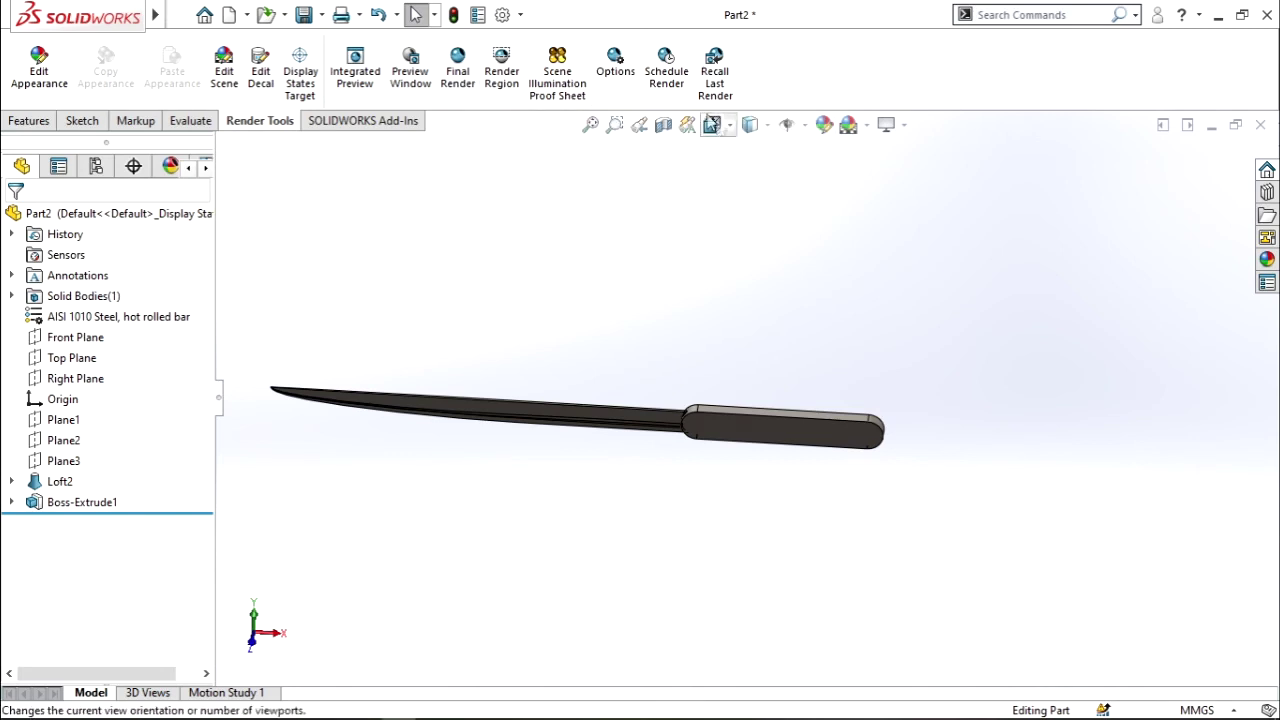
{"action": "left_click", "coordinate": [866, 126]}
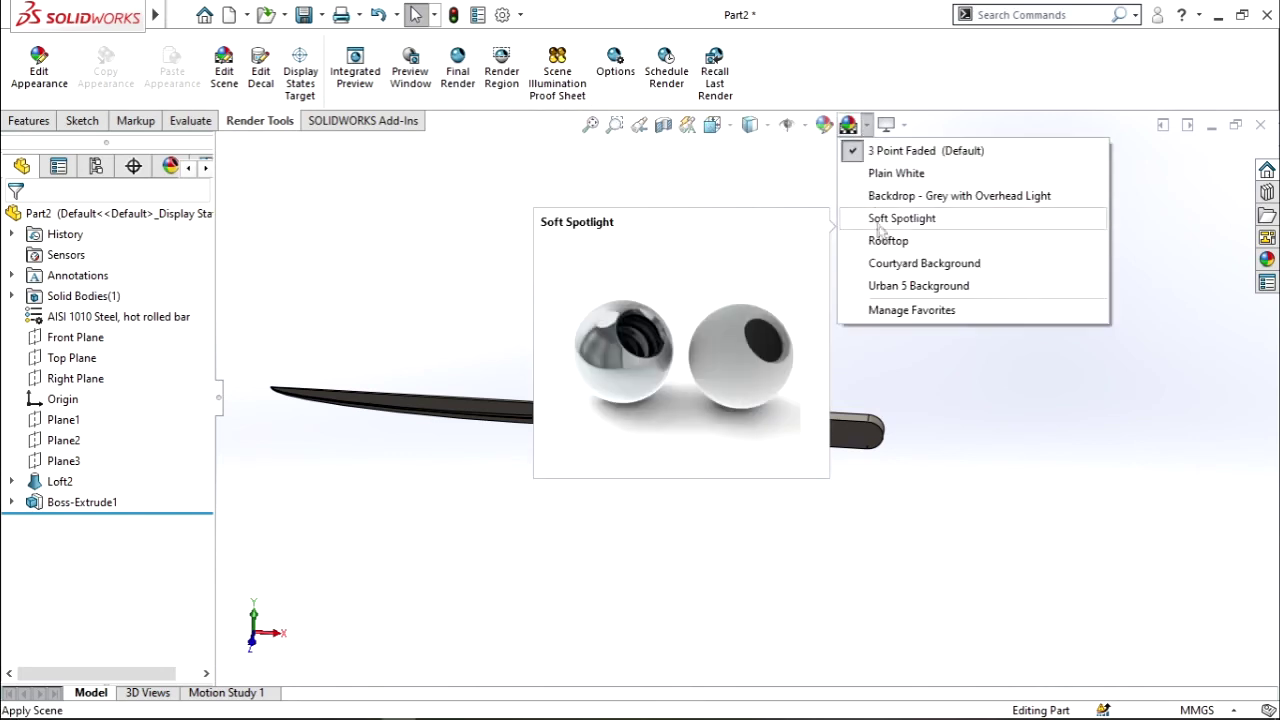
Step: In Manage Favorites, add Factory, Courtyard and Warm Kitchen to the favourite scenes
{"action": "left_click", "coordinate": [891, 311]}
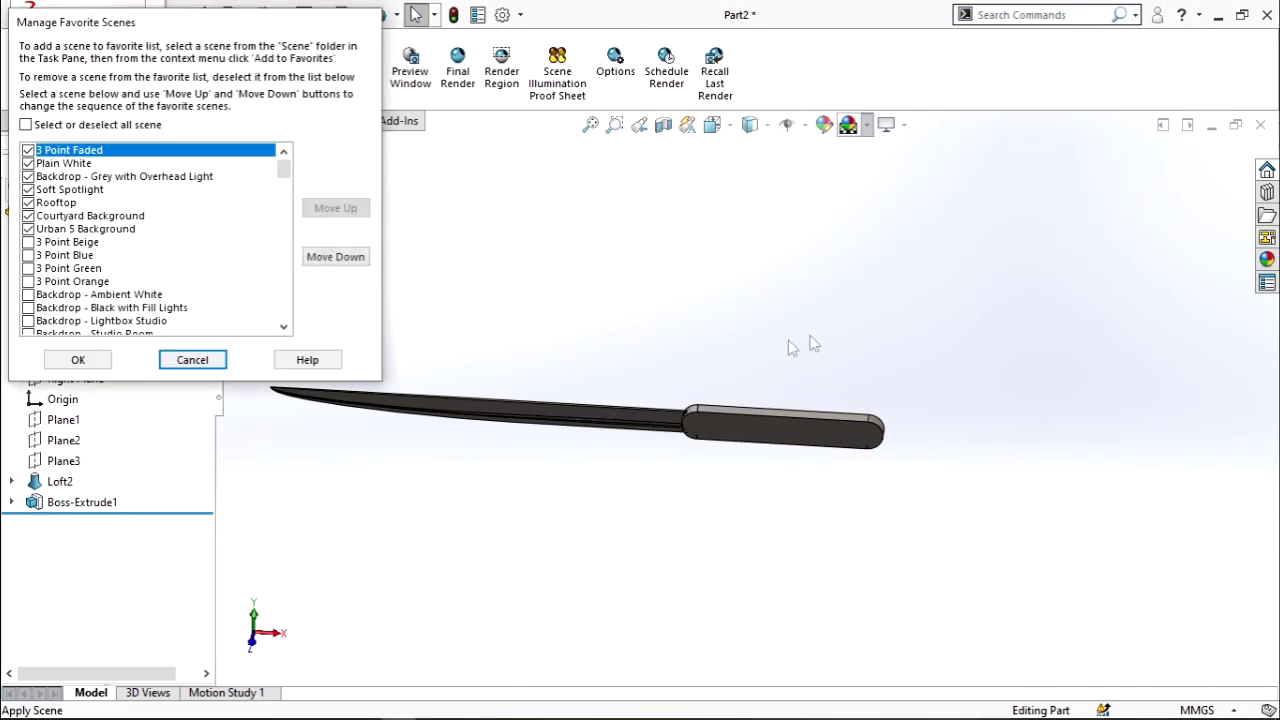
{"action": "scroll", "coordinate": [62, 285], "scroll_direction": "down", "scroll_amount": 1}
{"action": "scroll", "coordinate": [64, 282], "scroll_direction": "down", "scroll_amount": 2}
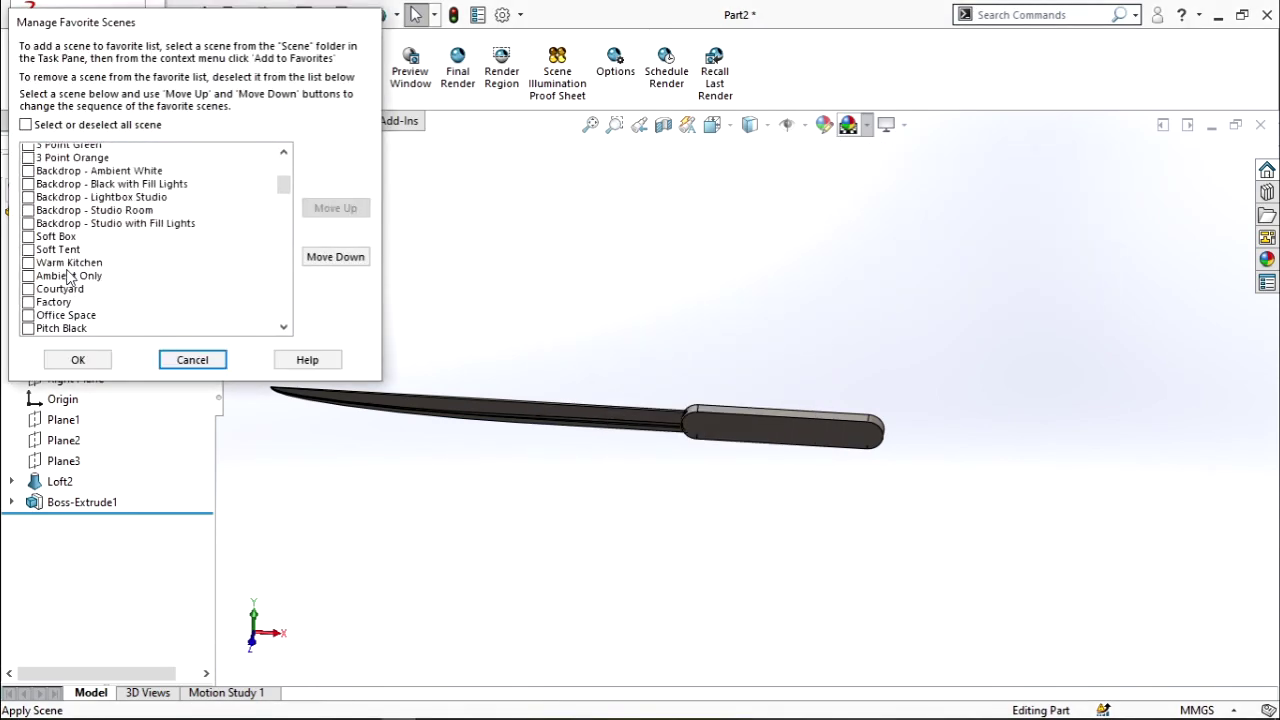
{"action": "scroll", "coordinate": [68, 276], "scroll_direction": "down", "scroll_amount": 1}
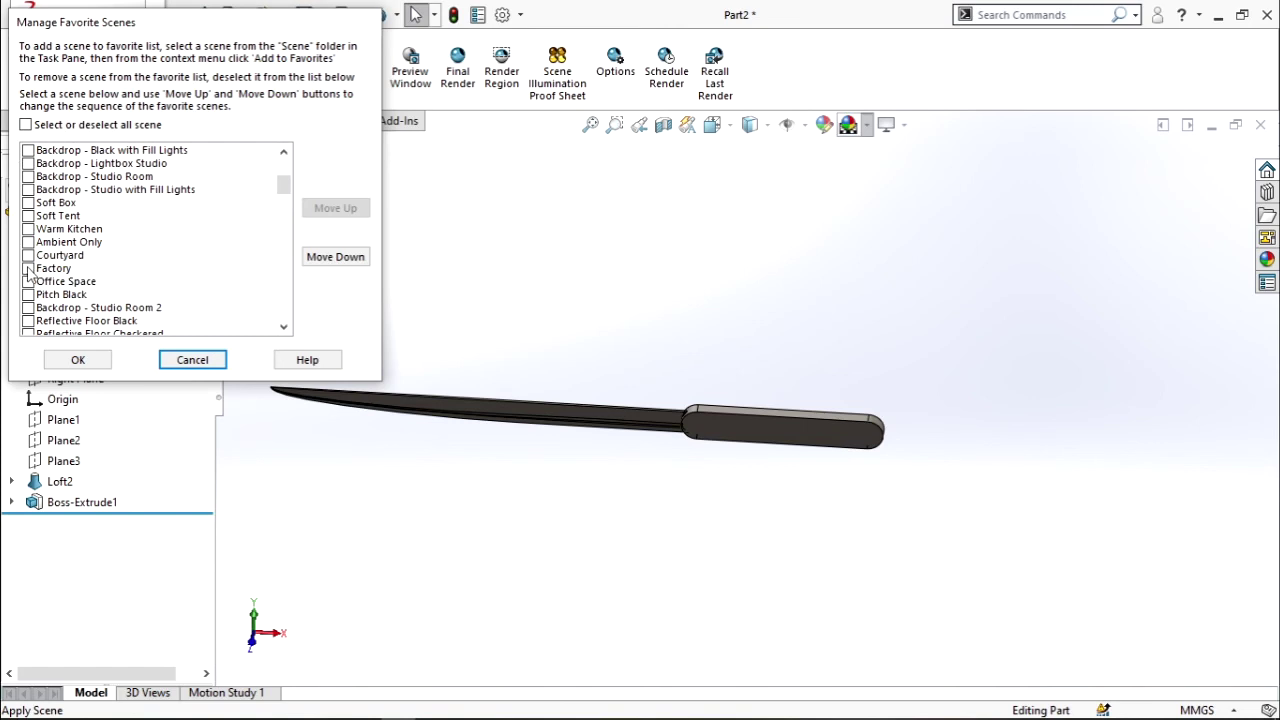
{"action": "left_click", "coordinate": [28, 268]}
{"action": "left_click", "coordinate": [28, 255]}
{"action": "left_click", "coordinate": [28, 229]}
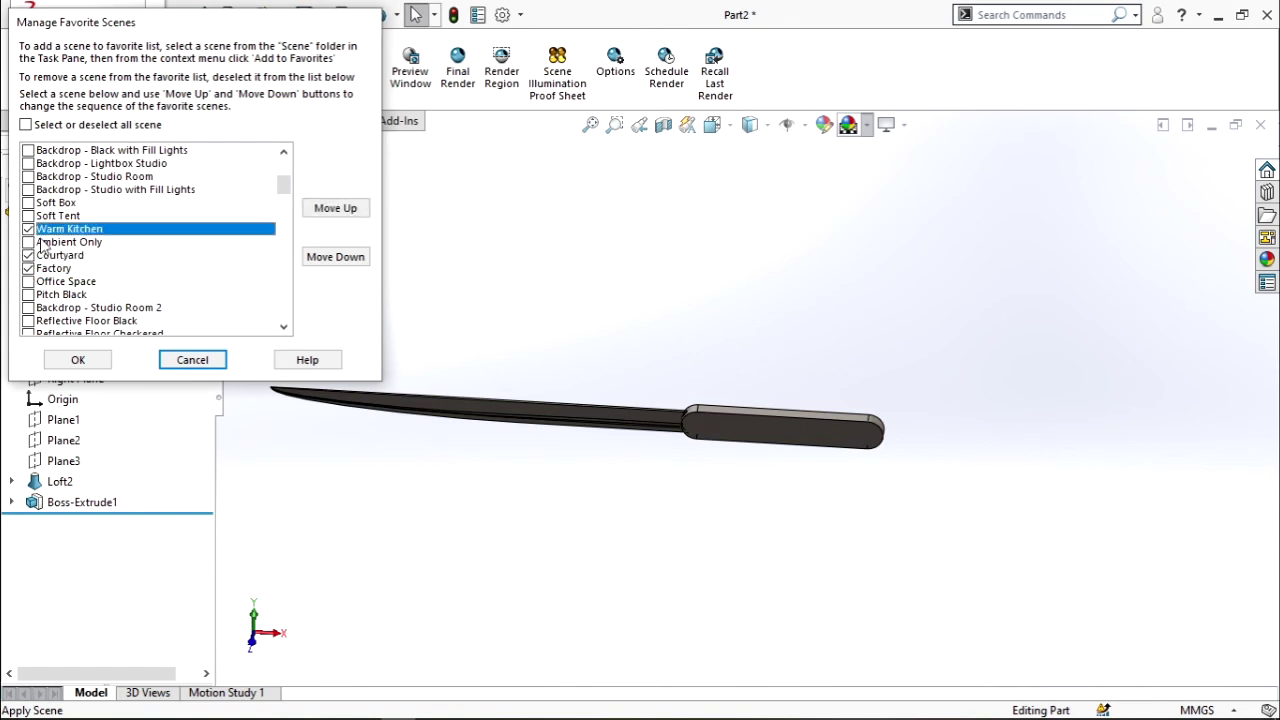
Step: Add Backdrop - Studio Room 2, Factory Floor, Light Cards and Grill Lighting, then confirm
{"action": "scroll", "coordinate": [76, 290], "scroll_direction": "down", "scroll_amount": 1}
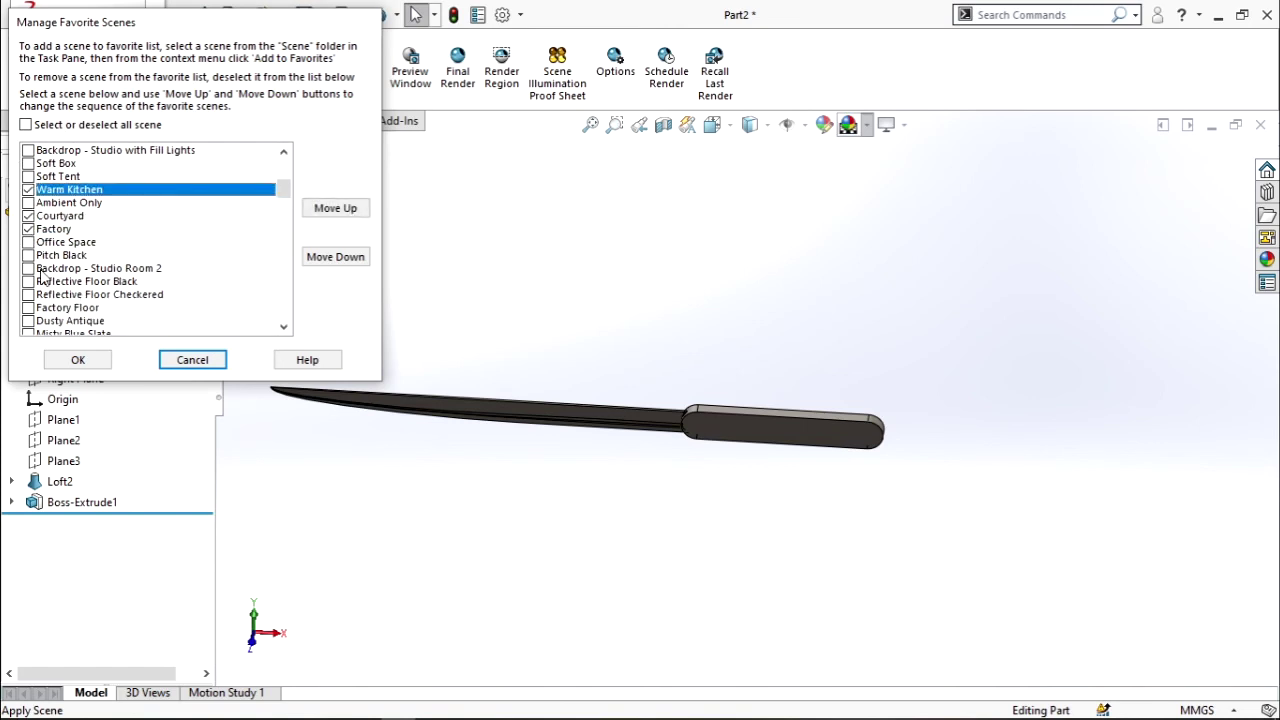
{"action": "left_click", "coordinate": [29, 269]}
{"action": "left_click", "coordinate": [28, 255]}
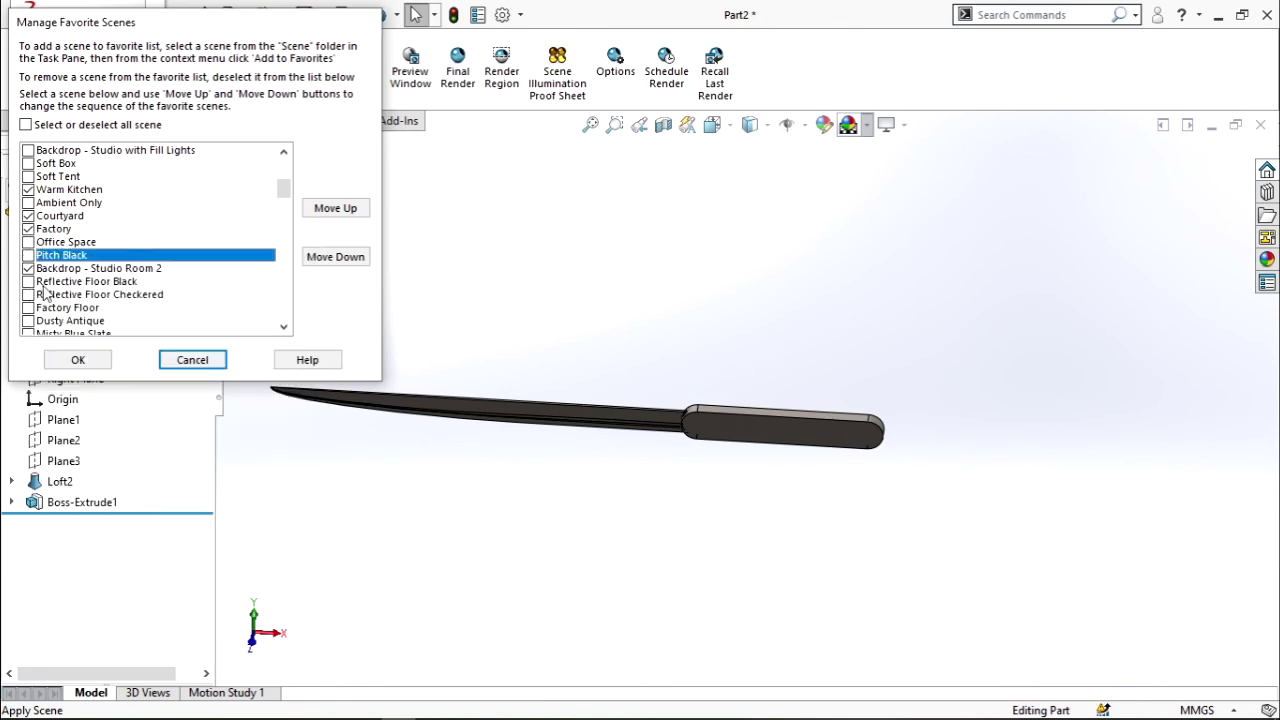
{"action": "scroll", "coordinate": [46, 290], "scroll_direction": "down", "scroll_amount": 2}
{"action": "left_click", "coordinate": [28, 229]}
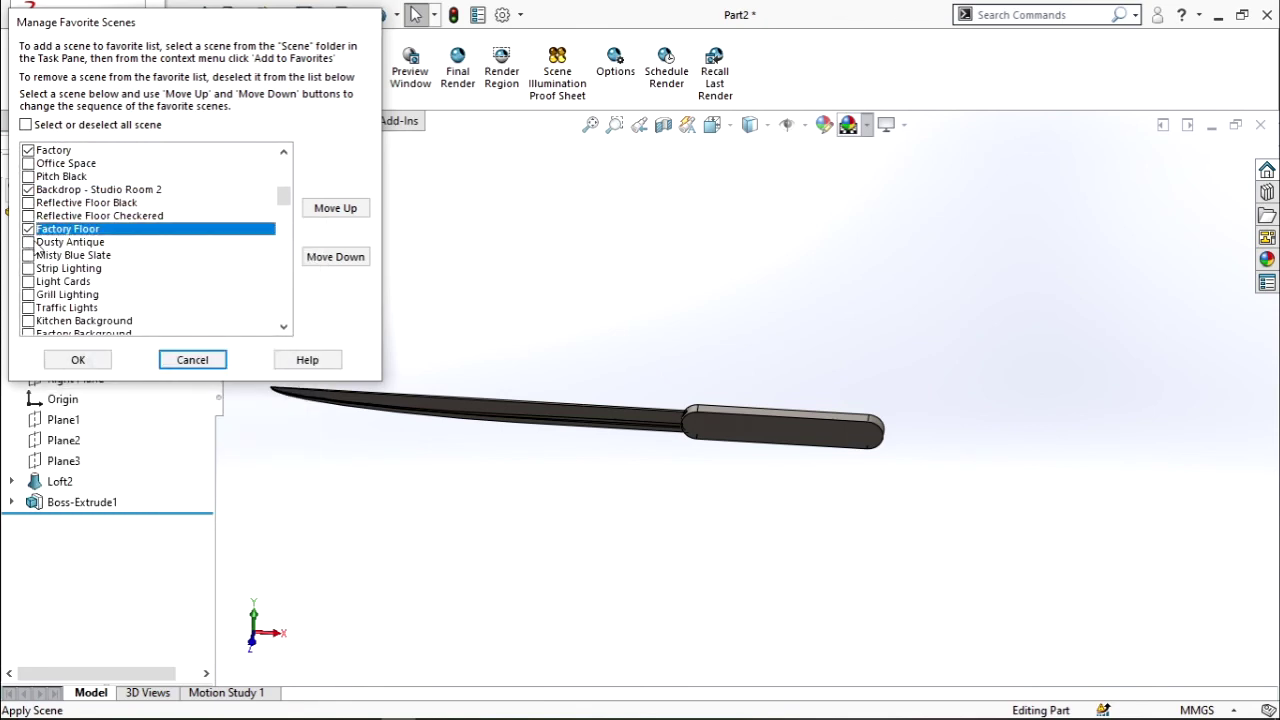
{"action": "left_click", "coordinate": [28, 281]}
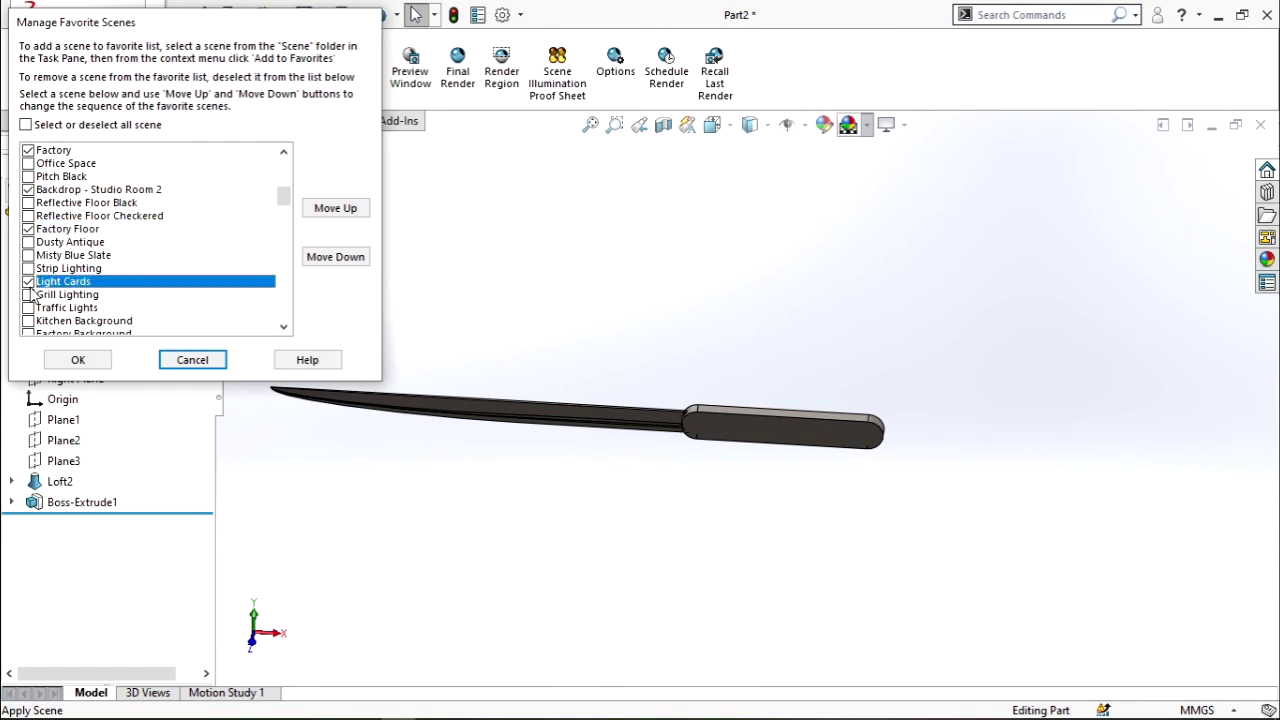
{"action": "left_click", "coordinate": [28, 294]}
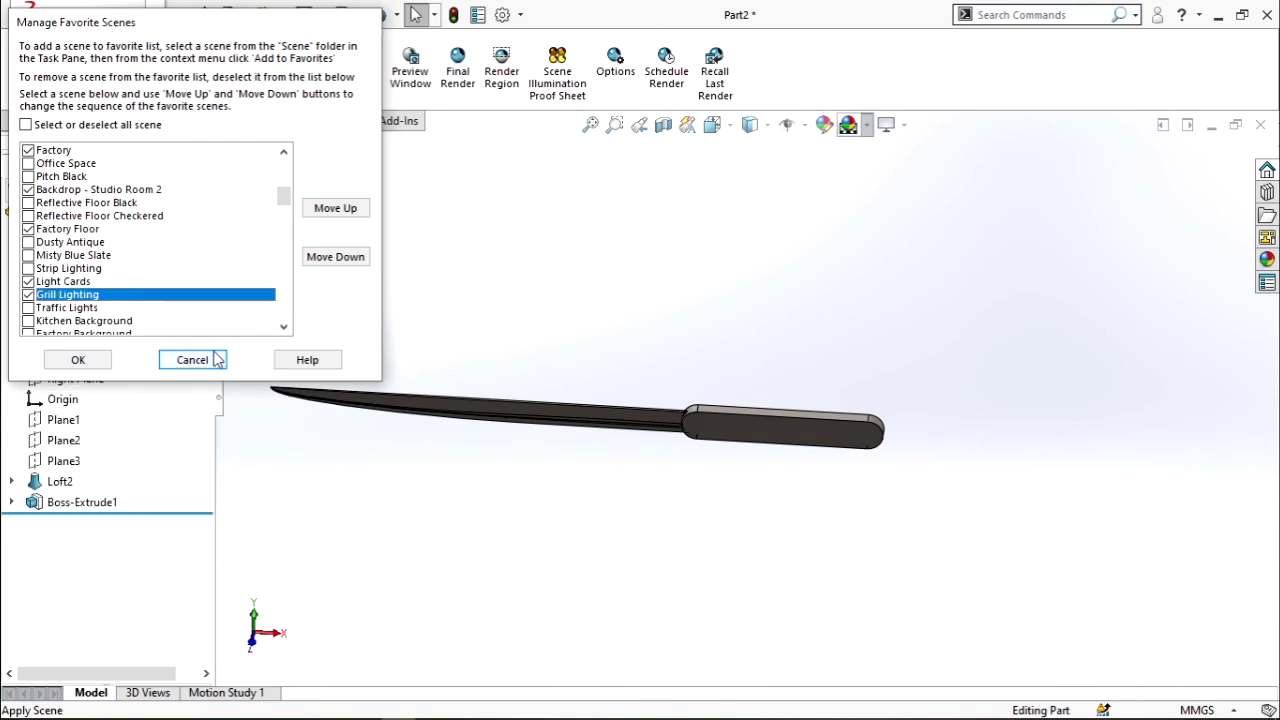
{"action": "left_click", "coordinate": [80, 362]}
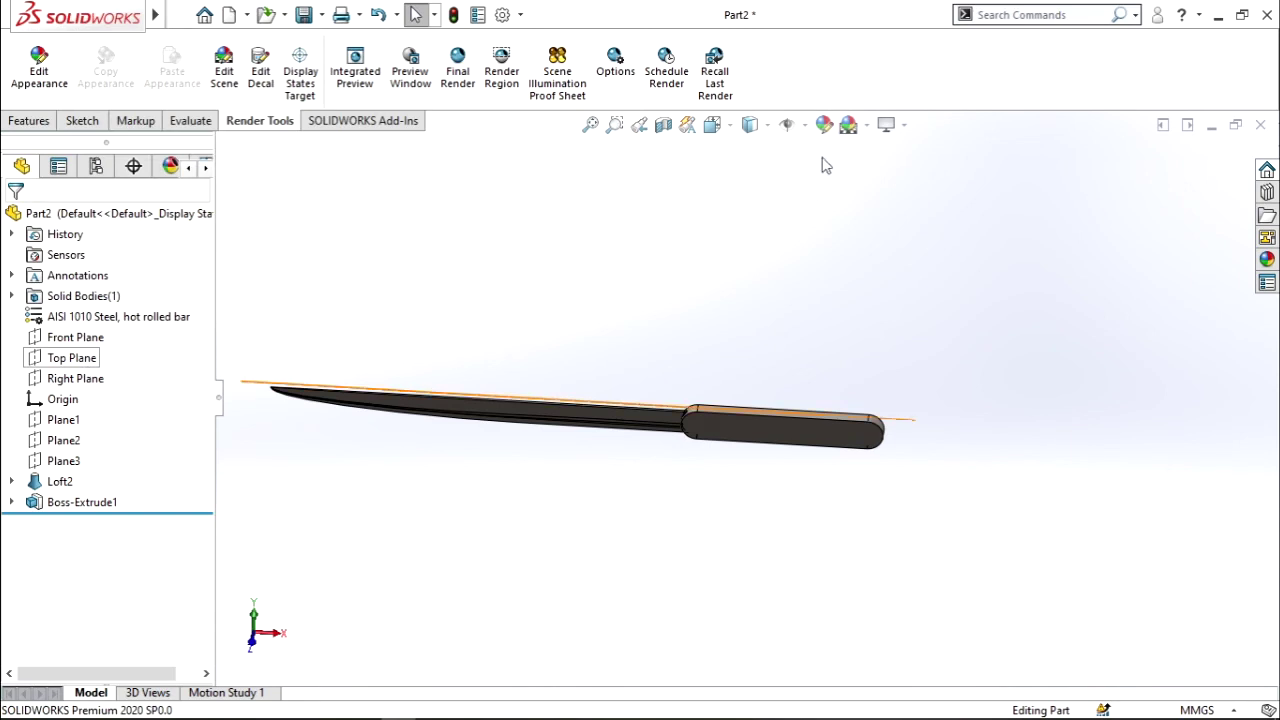
Step: Apply the Light Cards scene to the knife from the favourite scenes list
{"action": "left_click", "coordinate": [887, 125]}
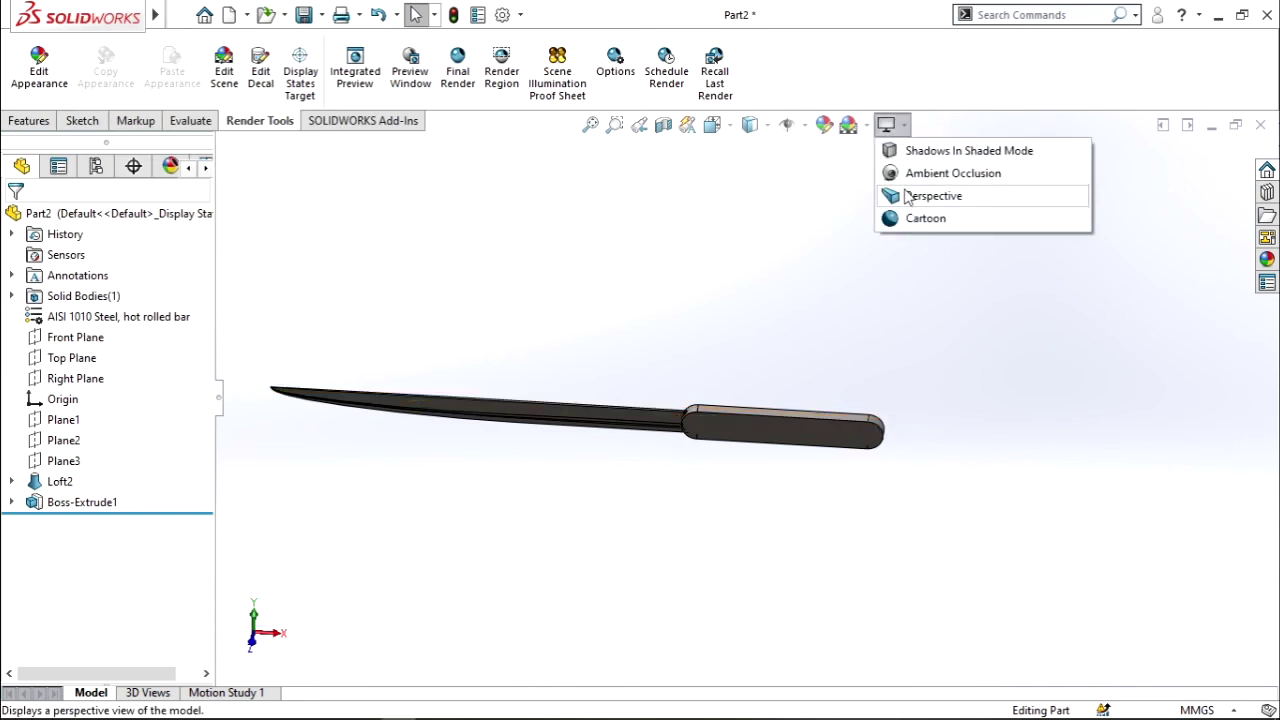
{"action": "left_click", "coordinate": [848, 125]}
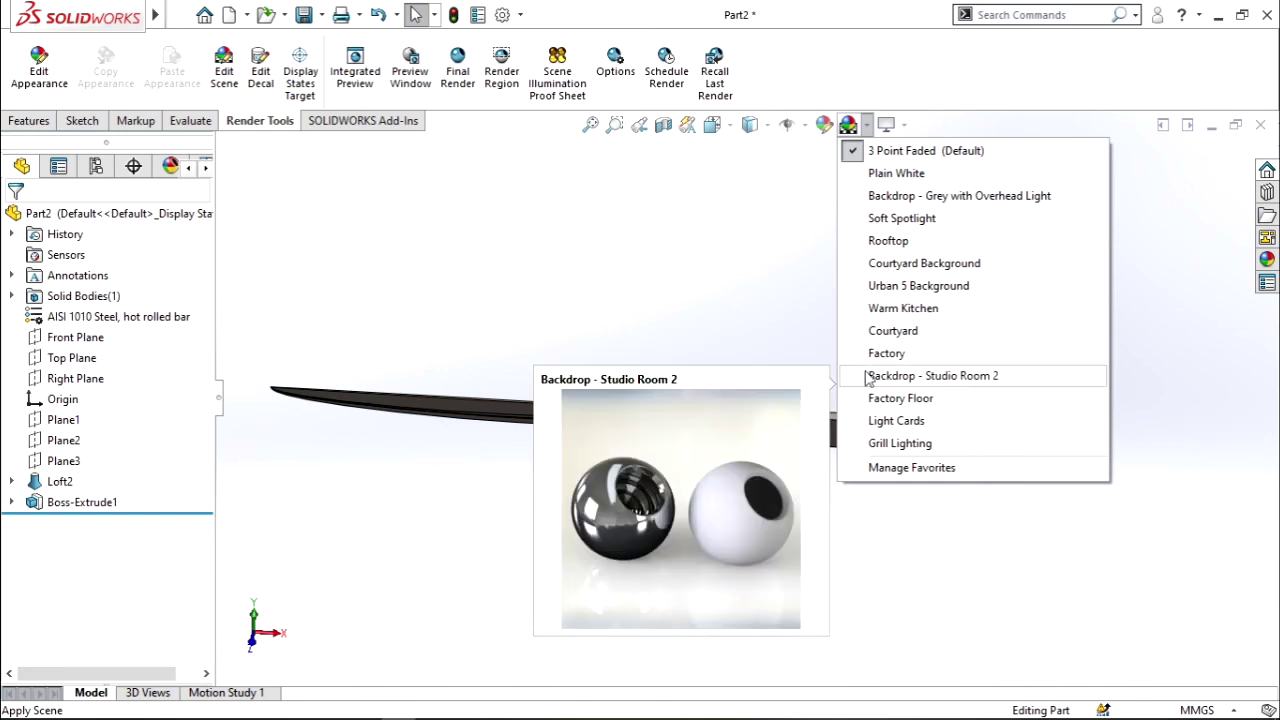
{"action": "left_click", "coordinate": [860, 426]}
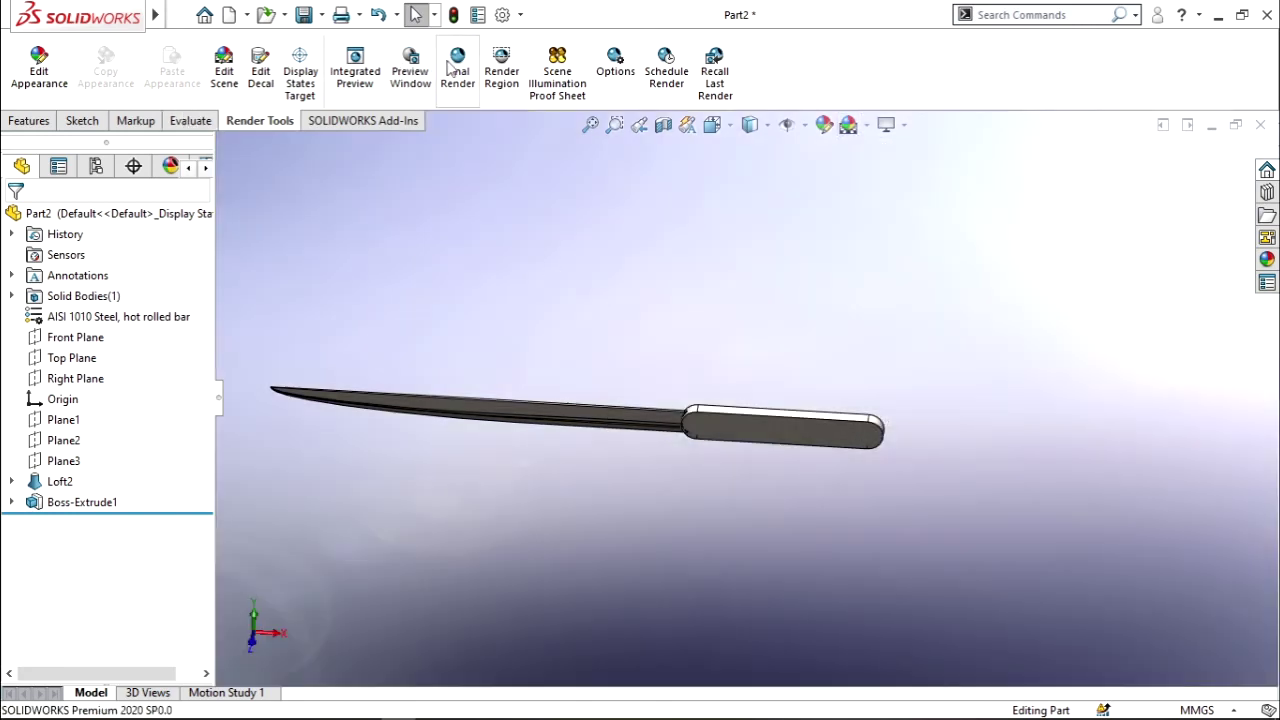
Step: Start a PhotoView 360 final render of the knife with perspective view turned on
{"action": "left_click", "coordinate": [452, 68]}
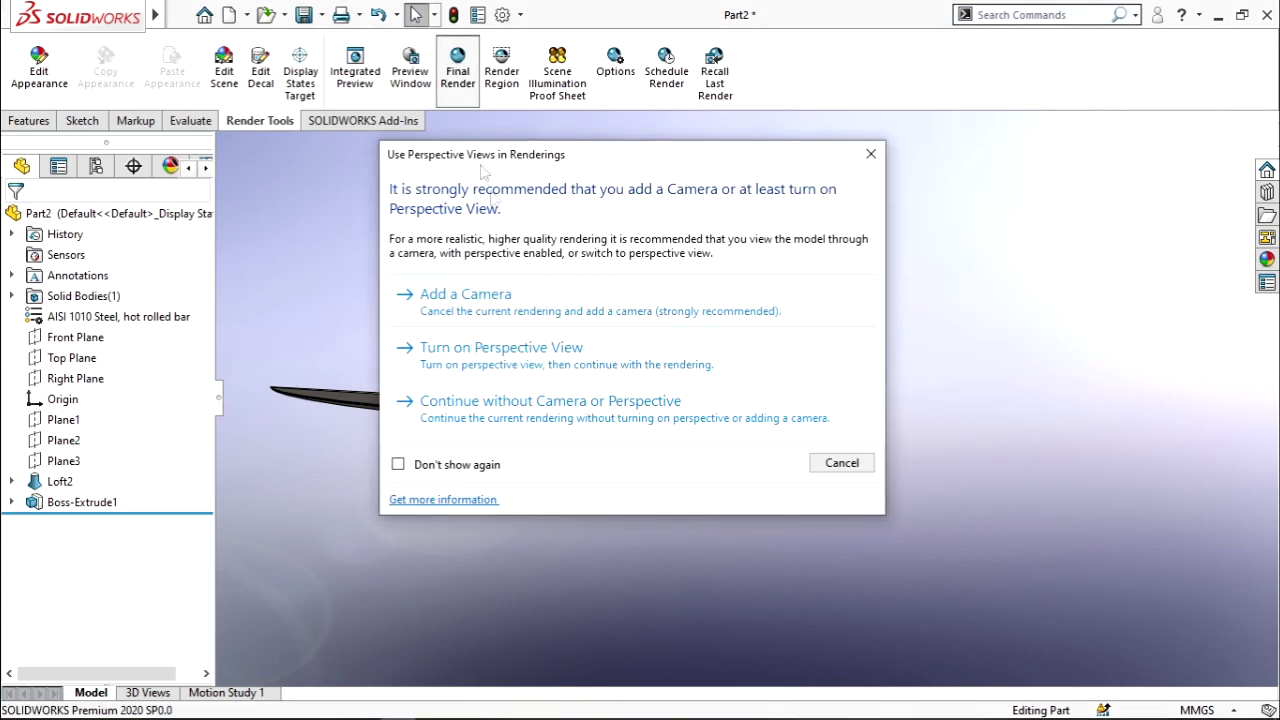
{"action": "left_click", "coordinate": [507, 358]}
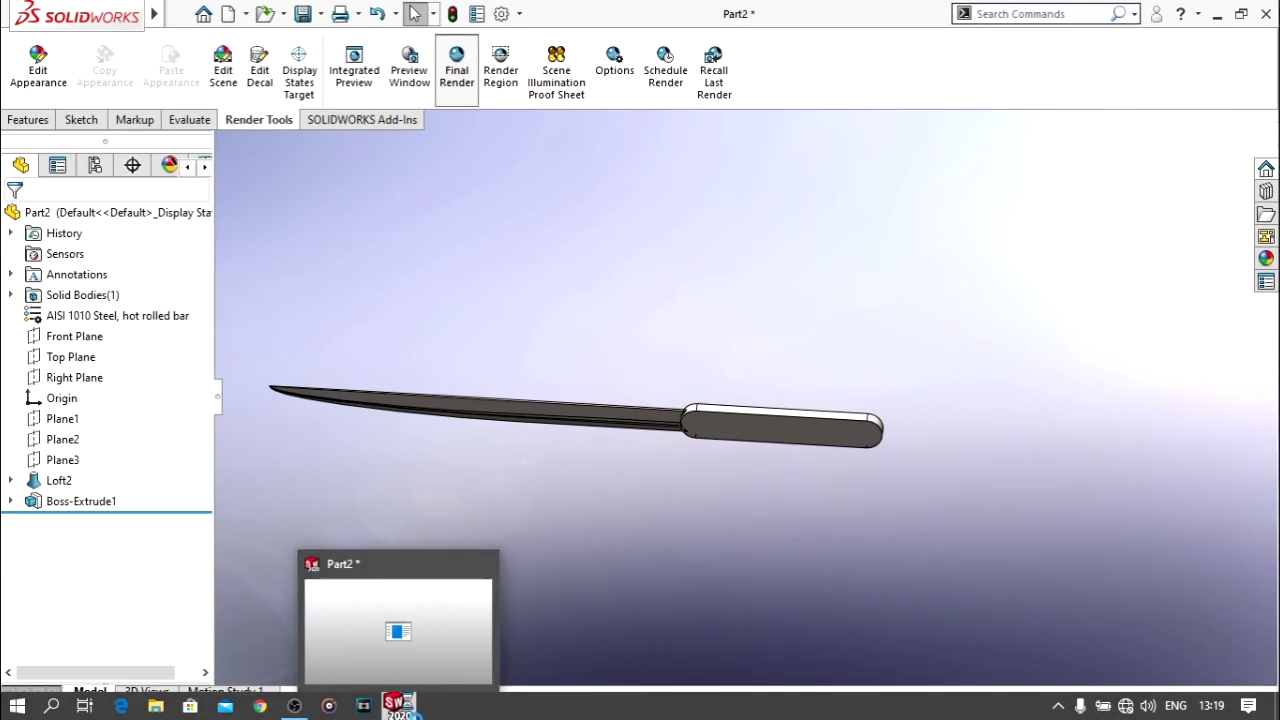
{"action": "left_click", "coordinate": [400, 708]}
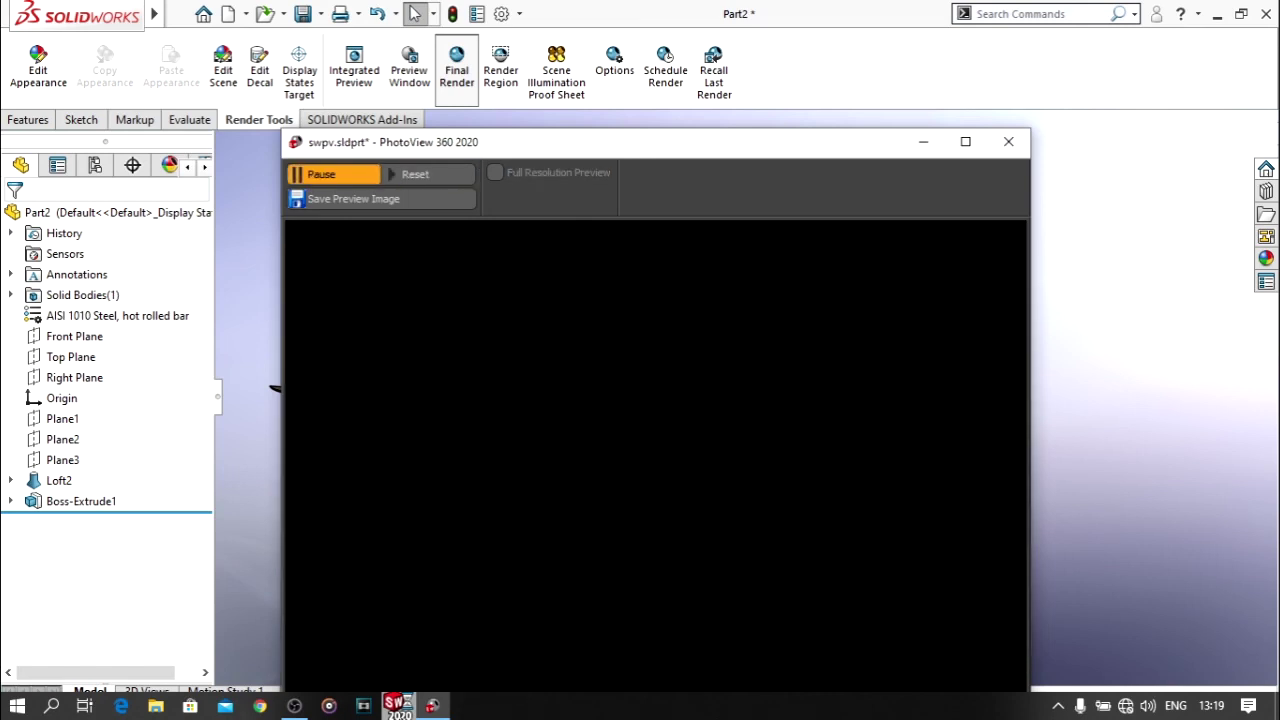
{"action": "left_click", "coordinate": [456, 65]}
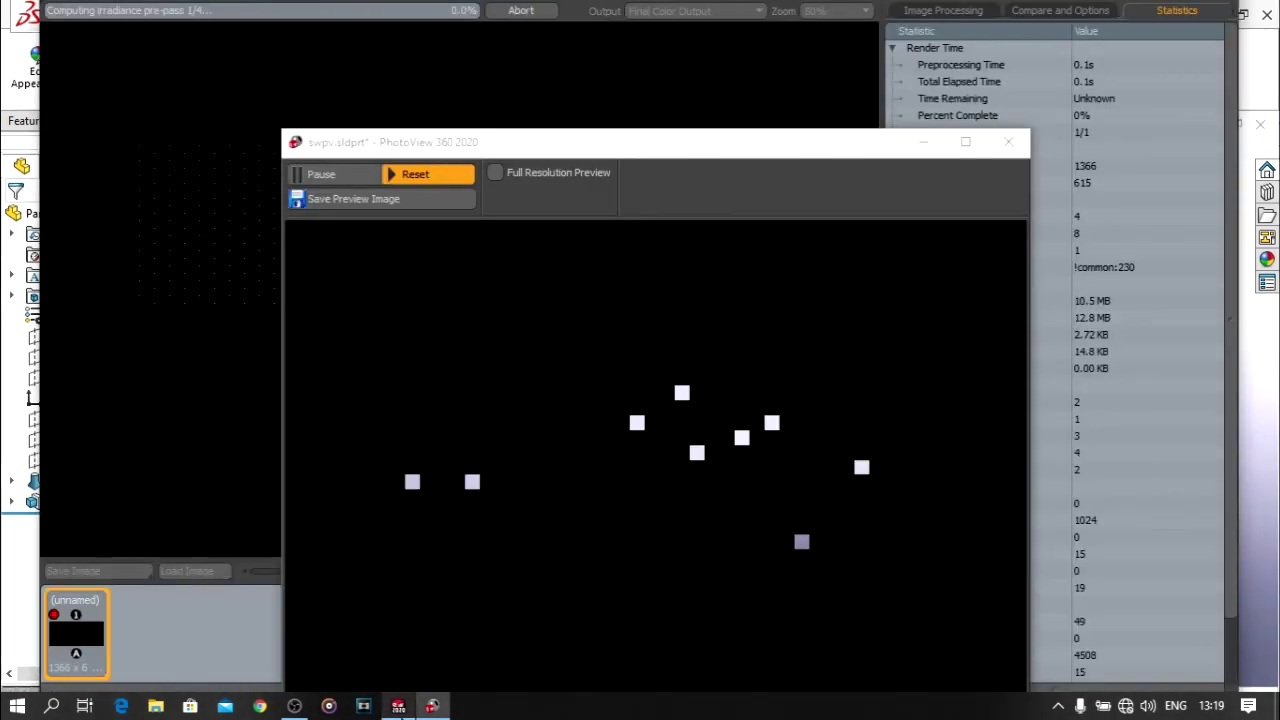